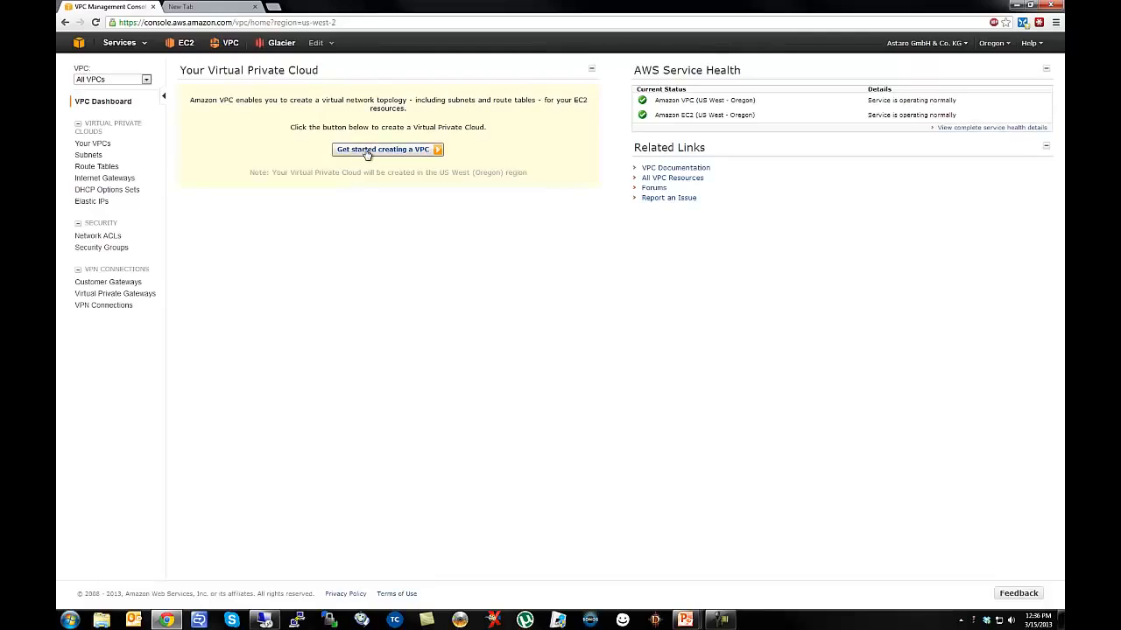
Start the VPC creation wizard from the VPC Dashboard to see the configuration options.
left_click(367, 152)
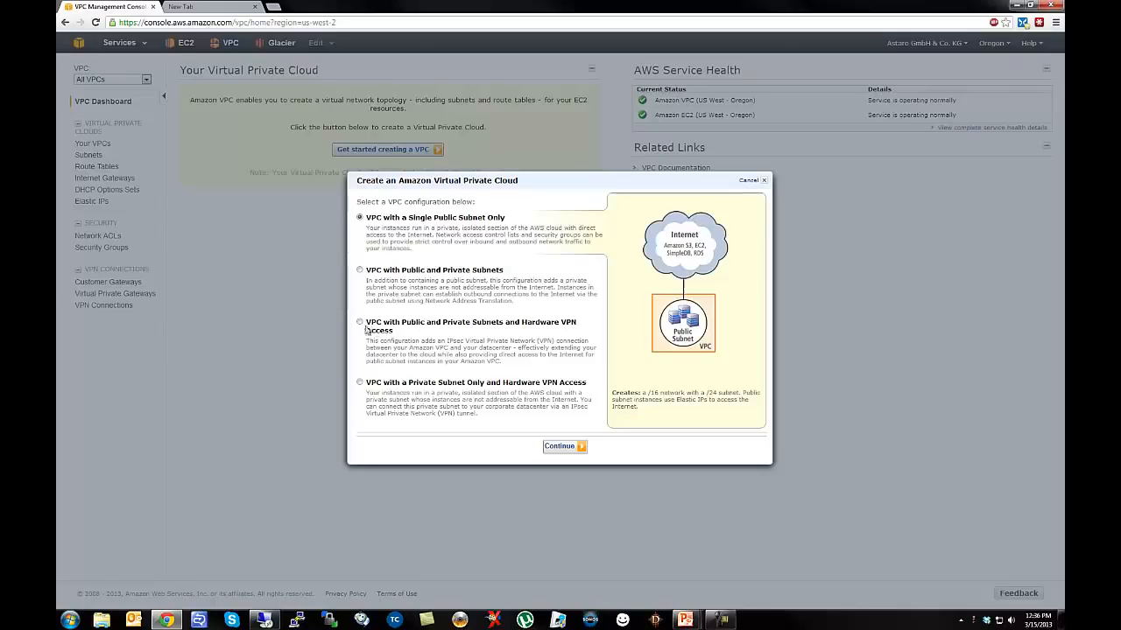
Choose the 'VPC with Public and Private Subnets' configuration and continue to its review page.
left_click(359, 383)
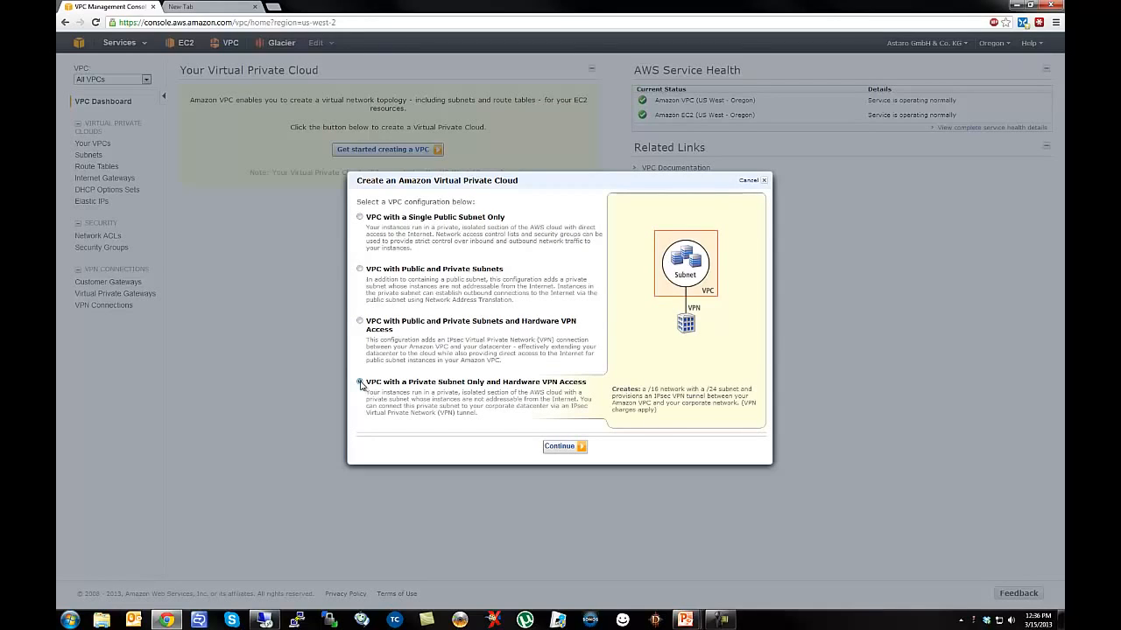
left_click(359, 270)
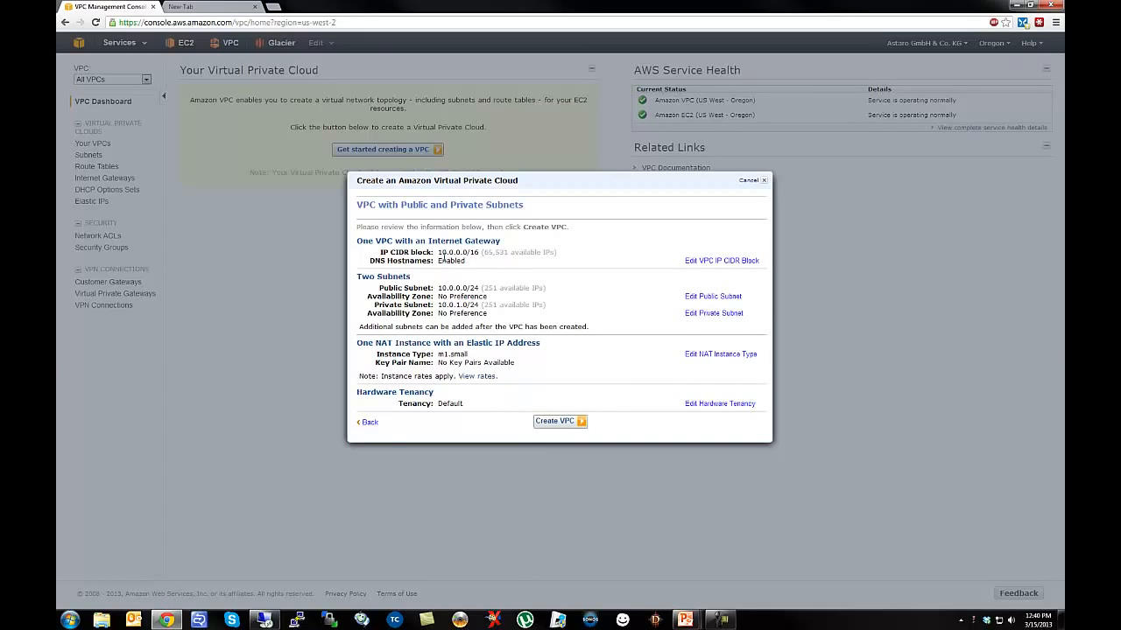
Change the VPC IP CIDR block to 192.168.80.0/22.
left_click(708, 261)
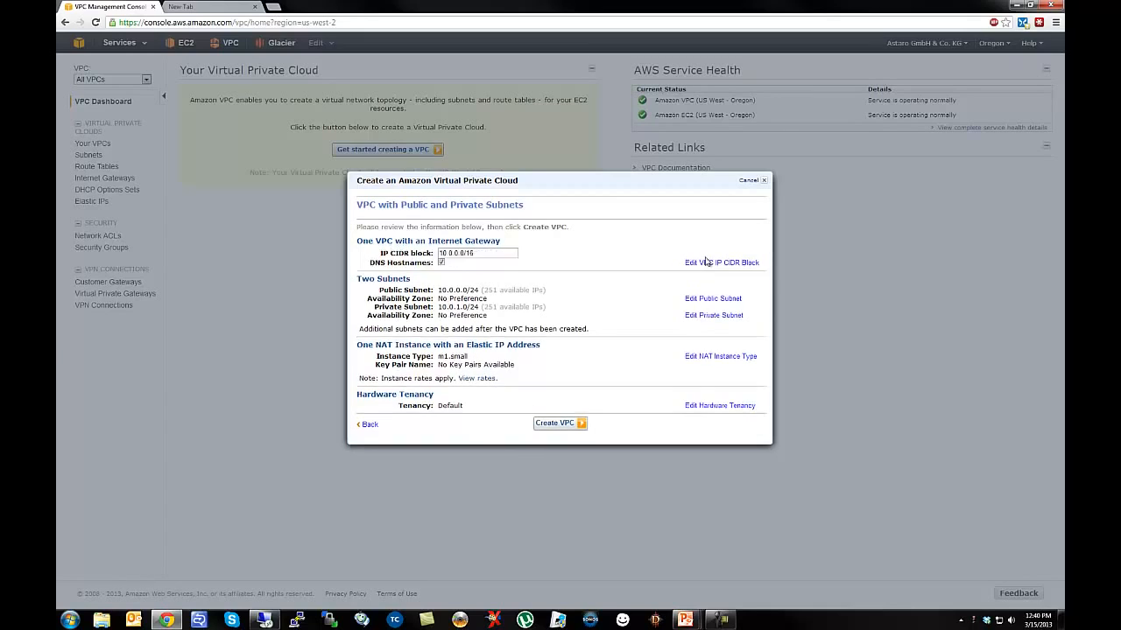
left_click_drag(471, 252, 364, 252)
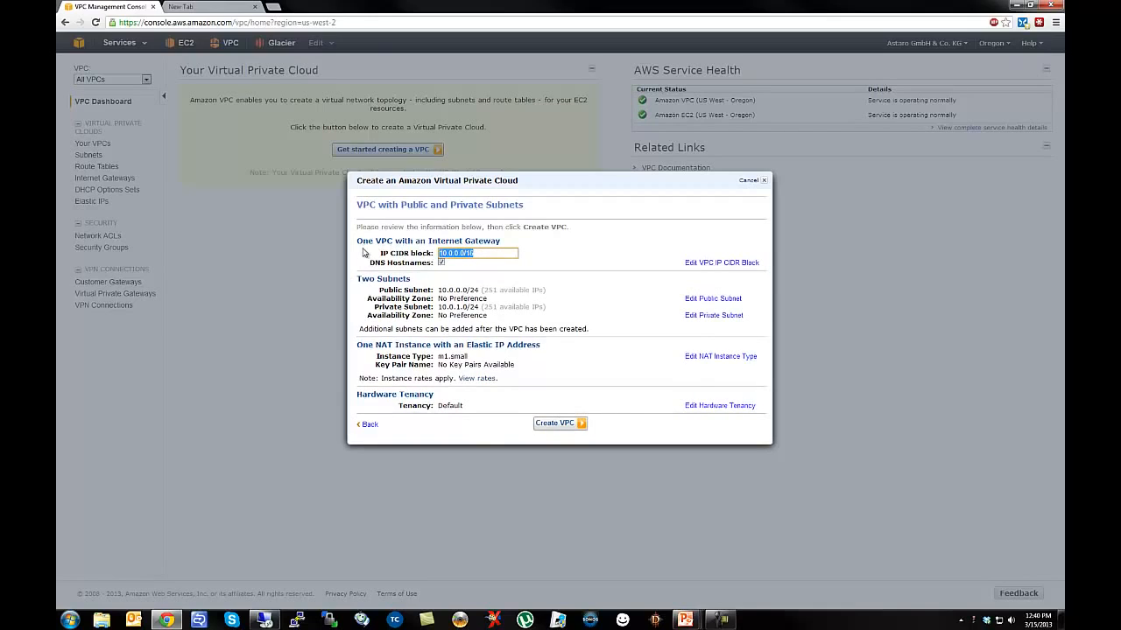
type("192.168.80.0/22")
left_click(694, 304)
Set the public subnet to 192.168.80.0/24 in availability zone us-west-2a.
left_click(705, 299)
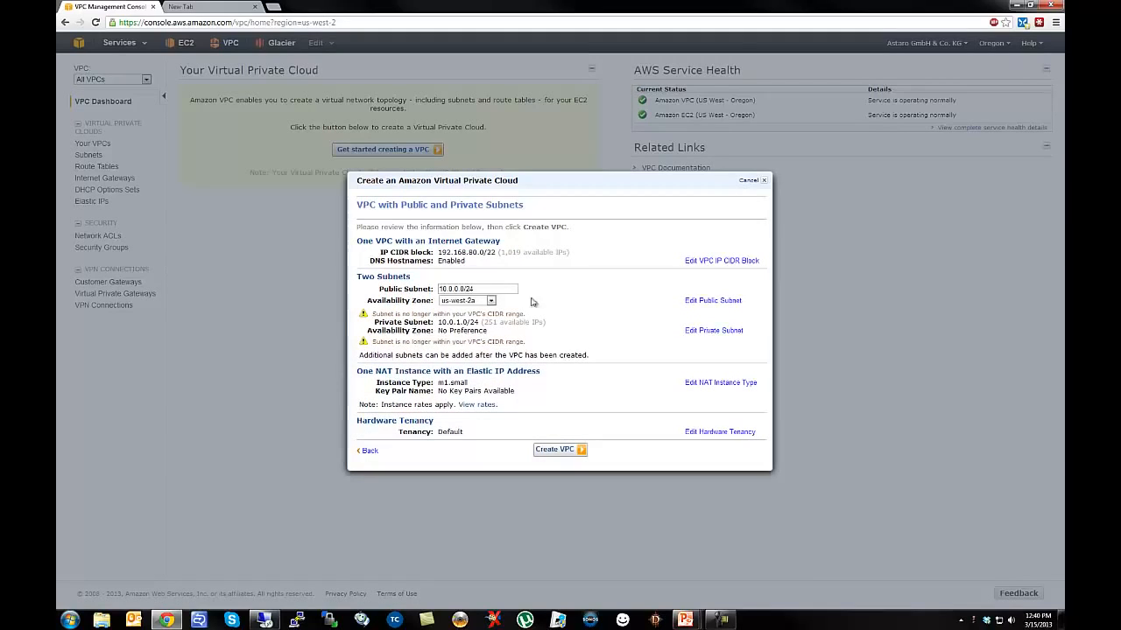
left_click_drag(492, 288, 438, 289)
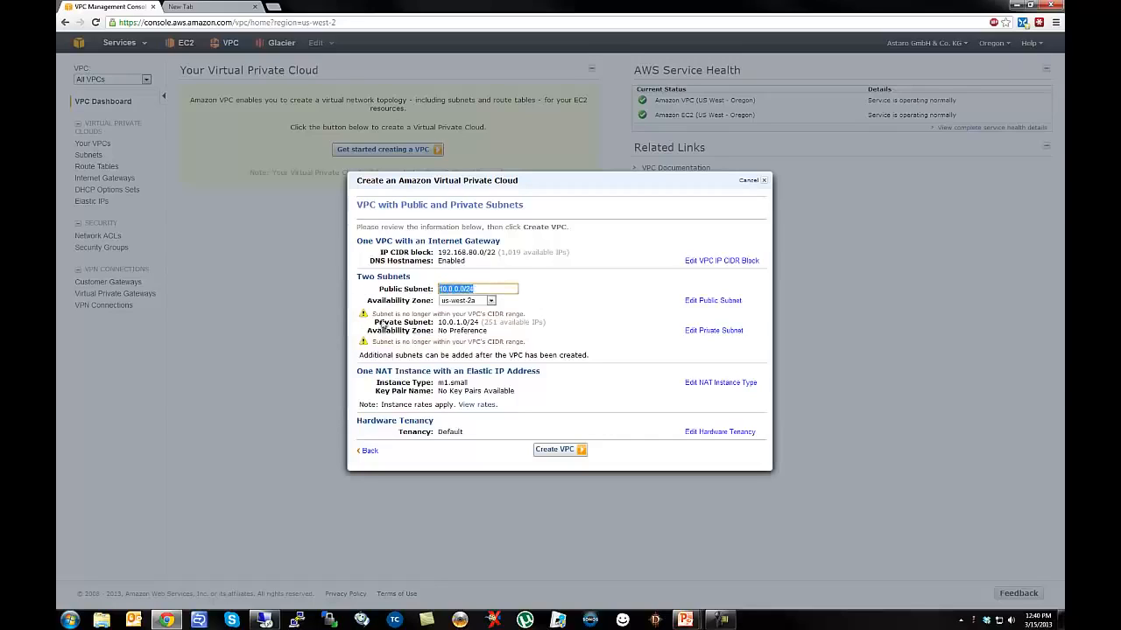
type("192.168.80.0/24")
left_click(473, 302)
left_click(461, 311)
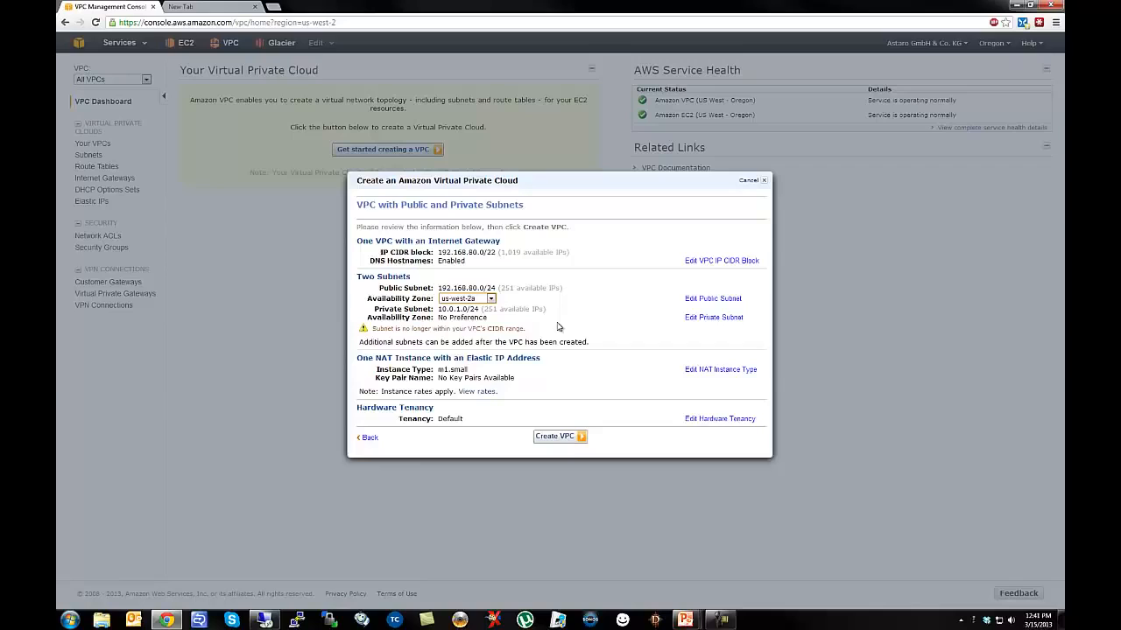
Change the private subnet range to 192.168.81.0/24 and place it in us-west-2a.
left_click(715, 318)
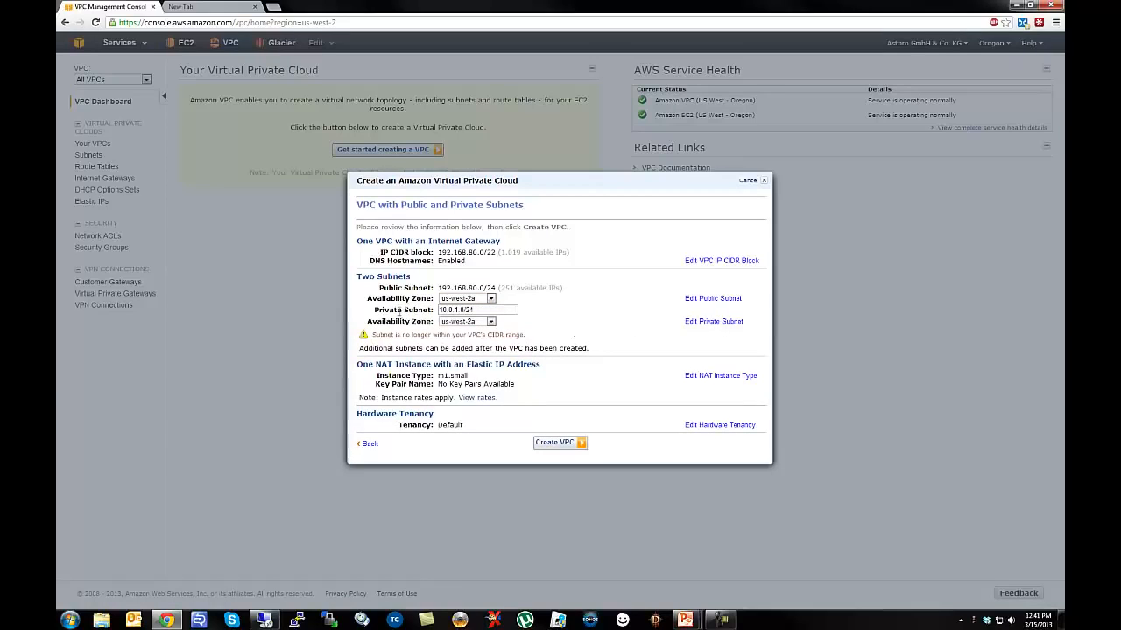
left_click_drag(514, 310, 409, 308)
type("192.168.81.0/245")
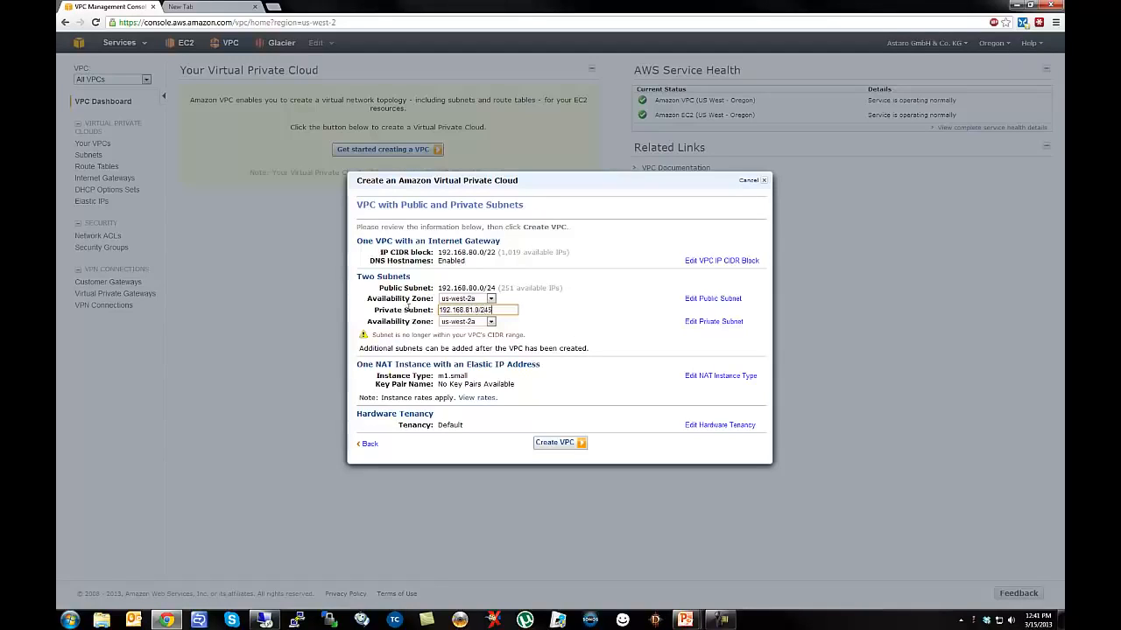
key("BackSpace")
left_click(519, 333)
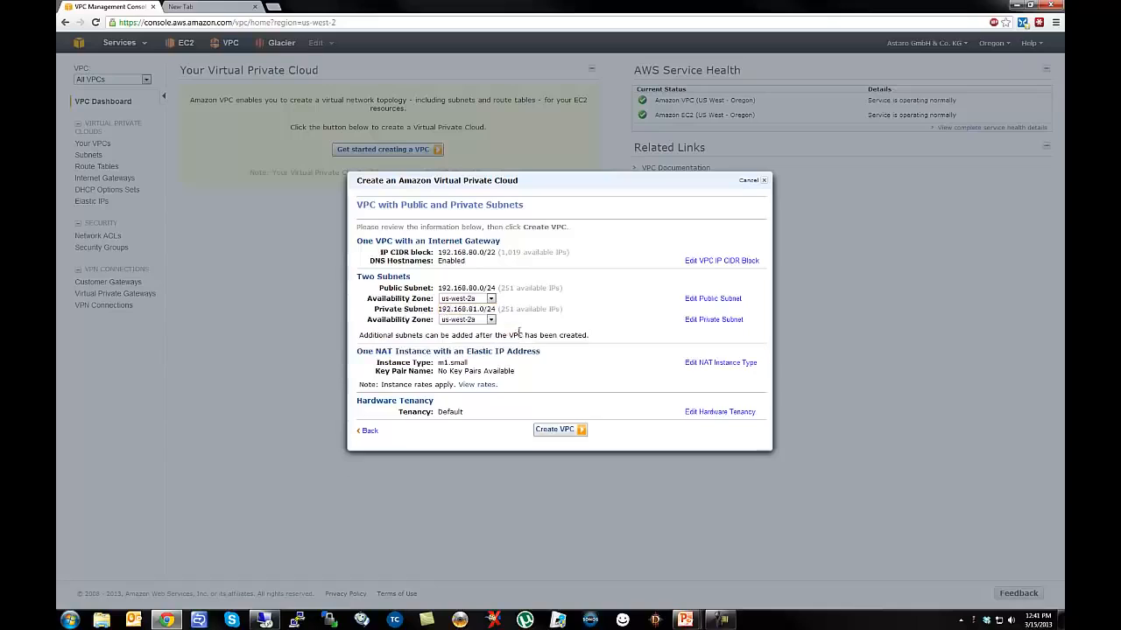
left_click(471, 321)
left_click(469, 347)
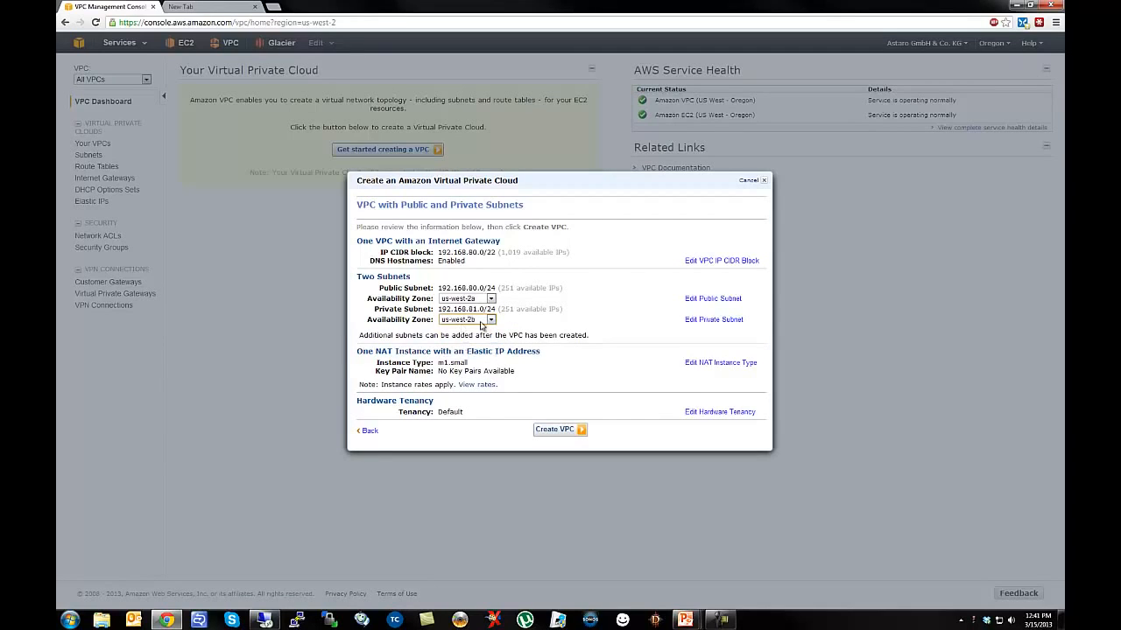
left_click(486, 320)
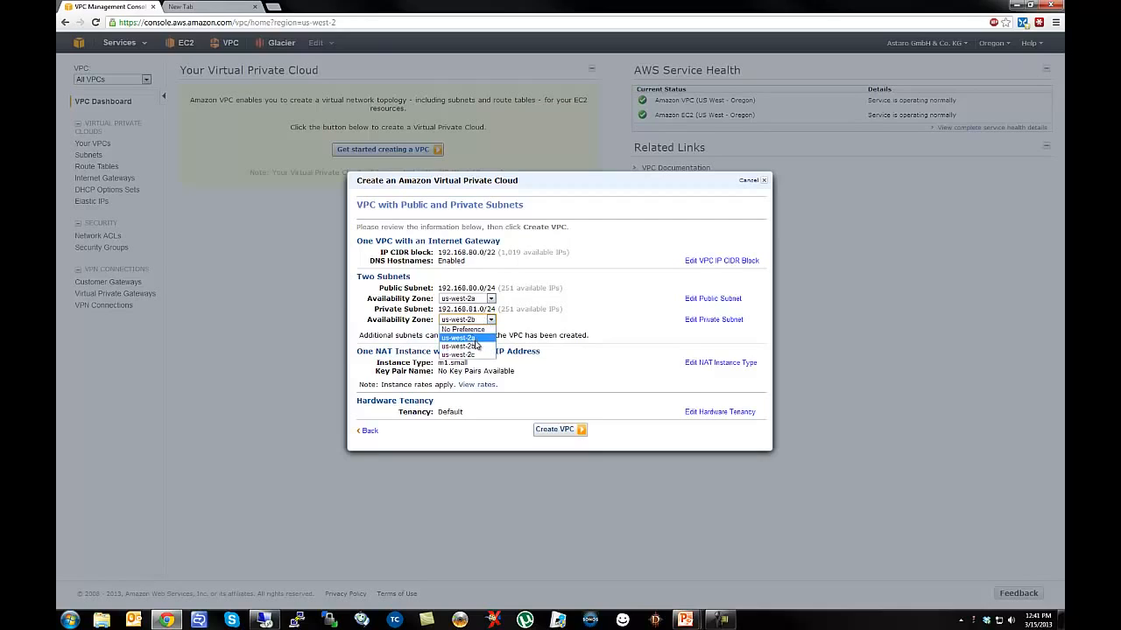
left_click(477, 339)
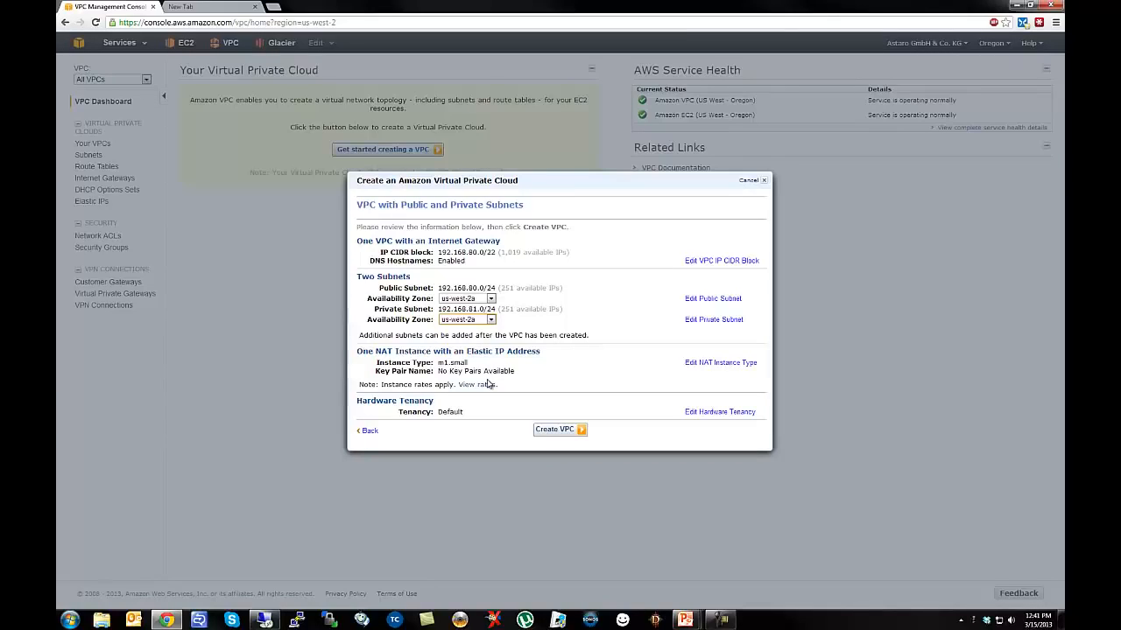
Create the VPC with these settings and dismiss the success message.
left_click(557, 432)
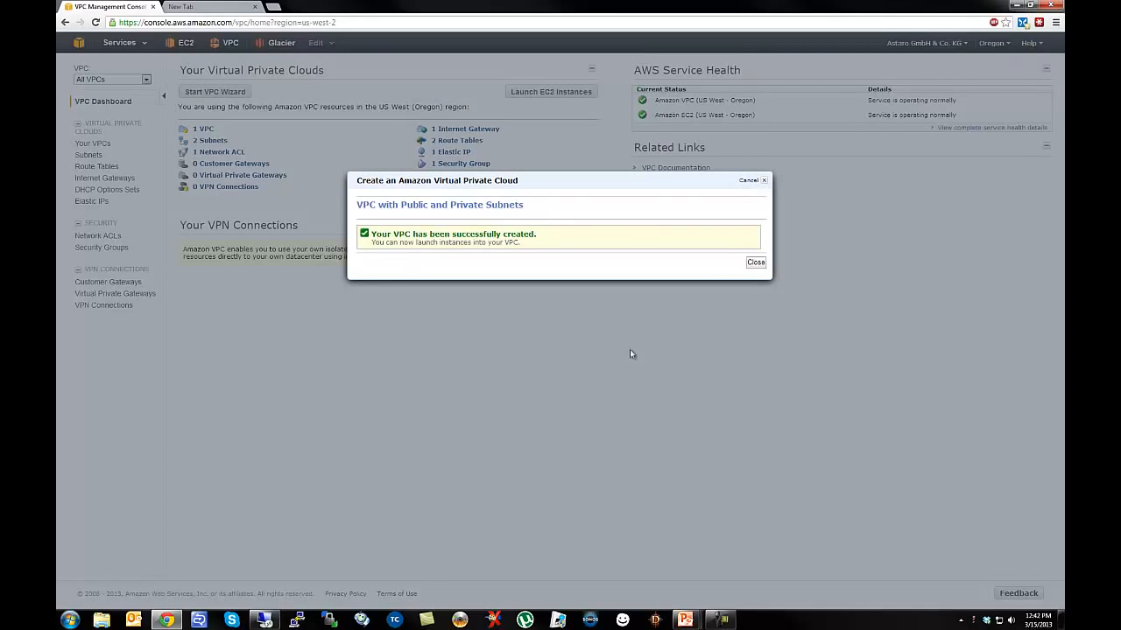
left_click(757, 263)
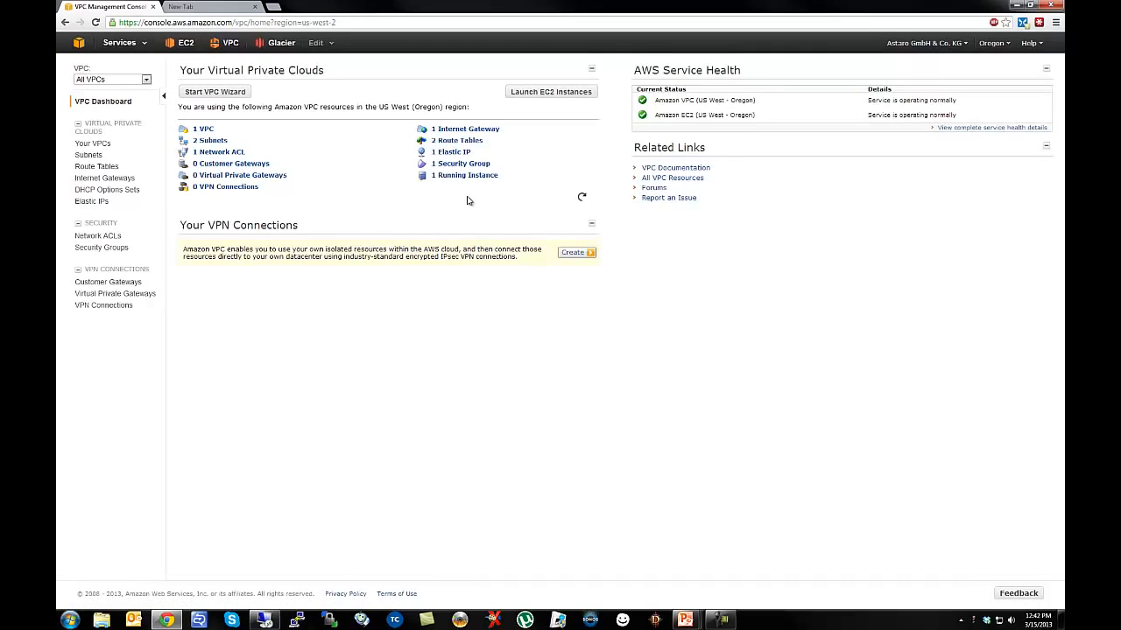
Show the Subnets list with the Network ACL and Default Subnet columns hidden.
left_click(89, 155)
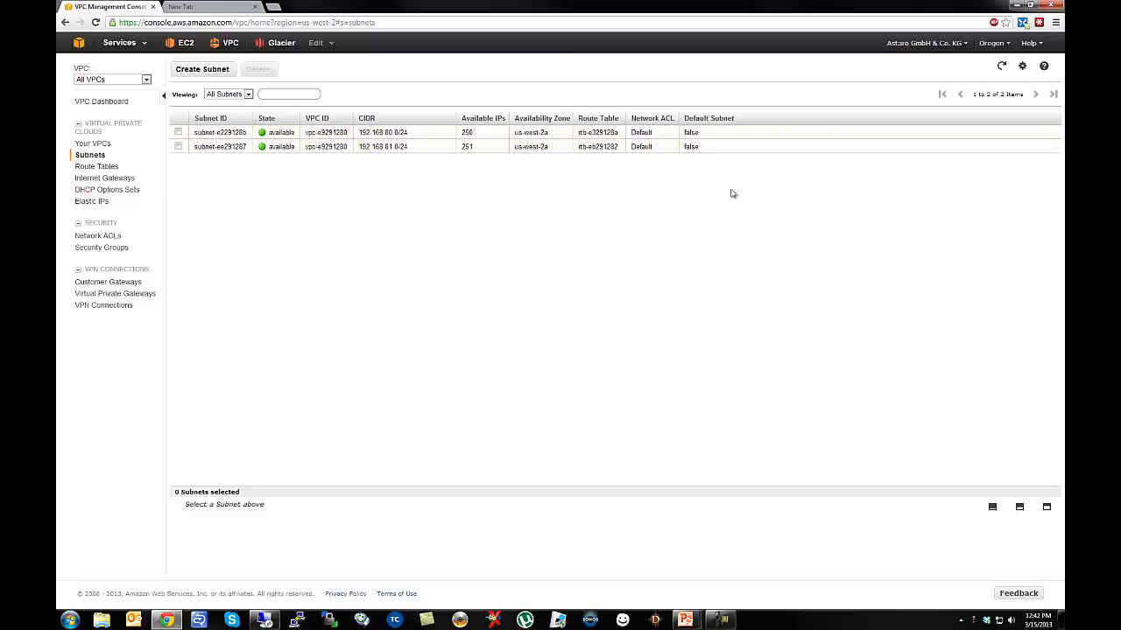
left_click(1022, 67)
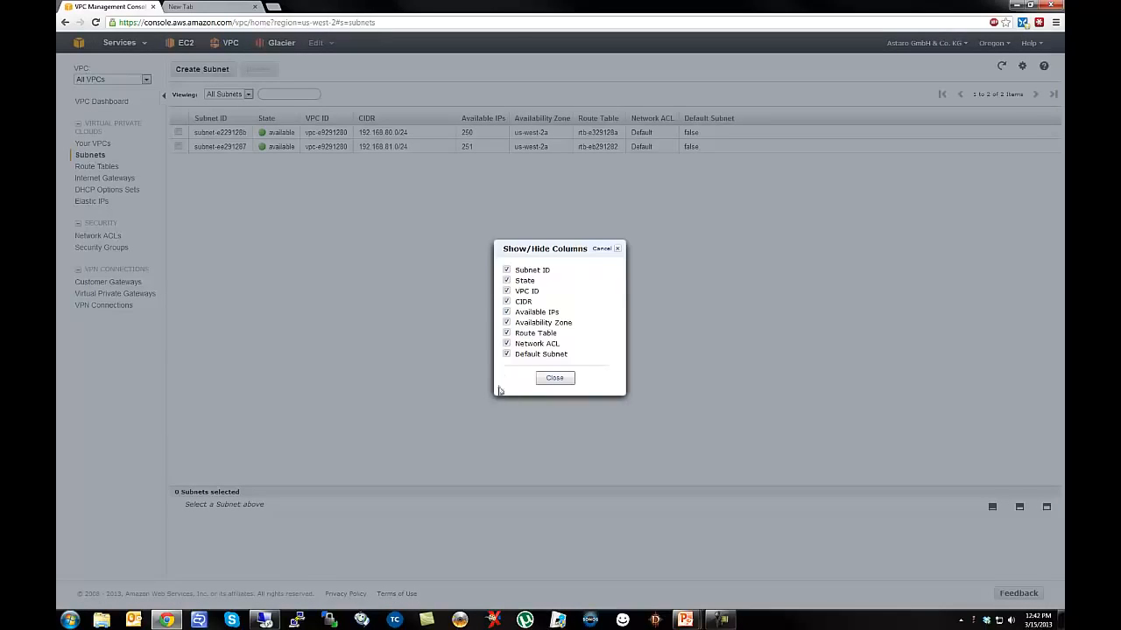
left_click(507, 345)
left_click(507, 355)
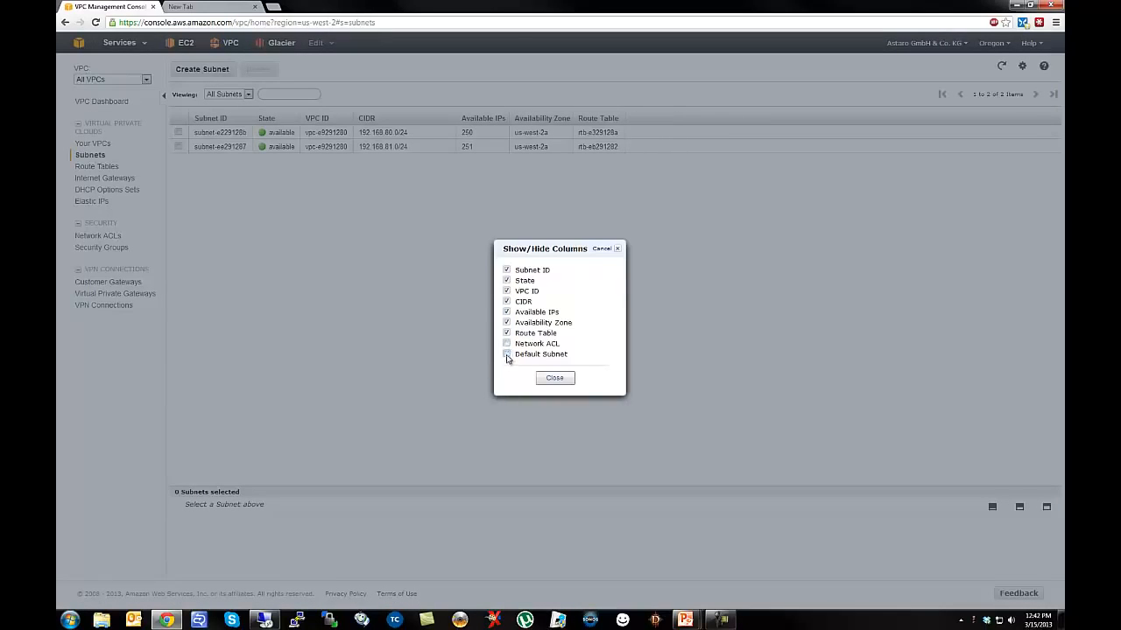
left_click(554, 379)
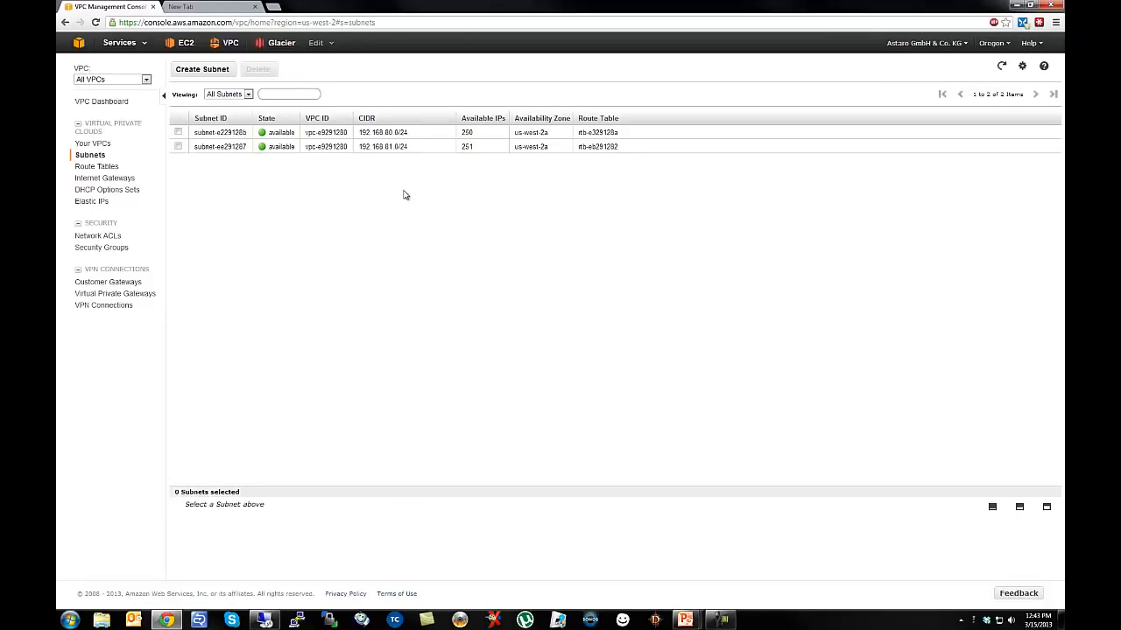
Switch to the EC2 Dashboard and start launching a new instance.
left_click(182, 45)
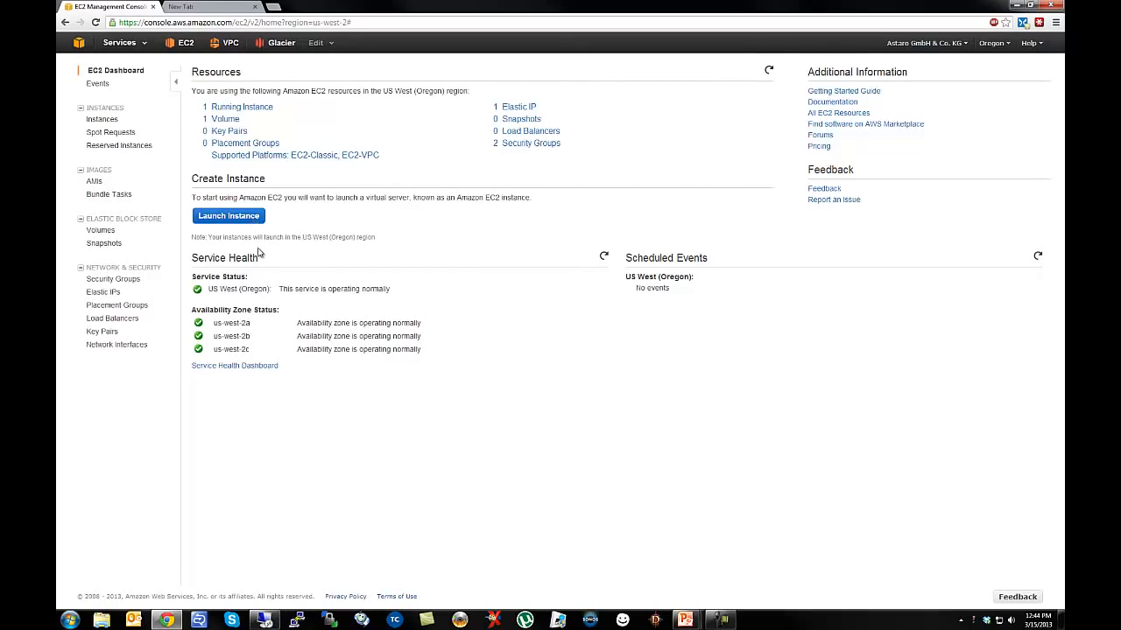
left_click(230, 219)
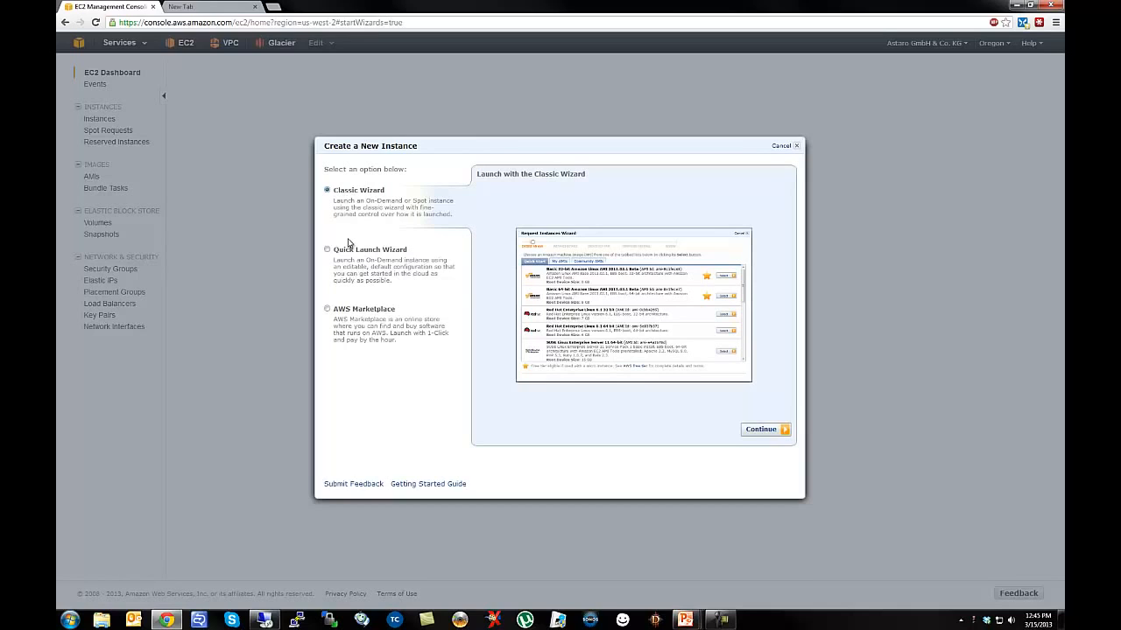
With the Classic Wizard, search Community AMIs for 'sophos' and select the last result.
left_click(760, 428)
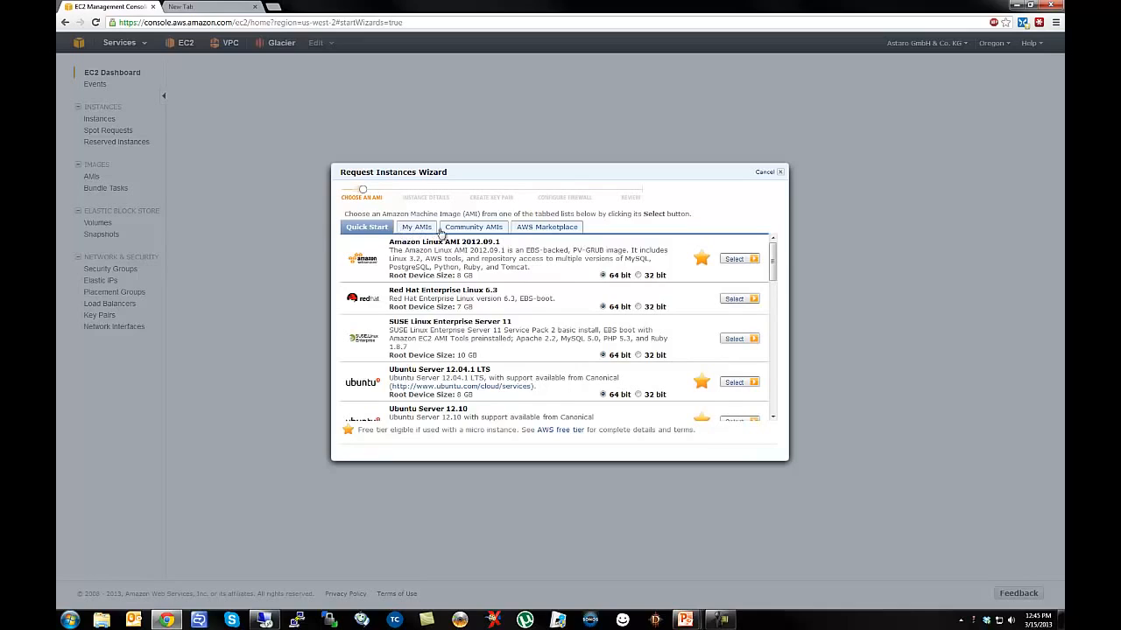
left_click(464, 235)
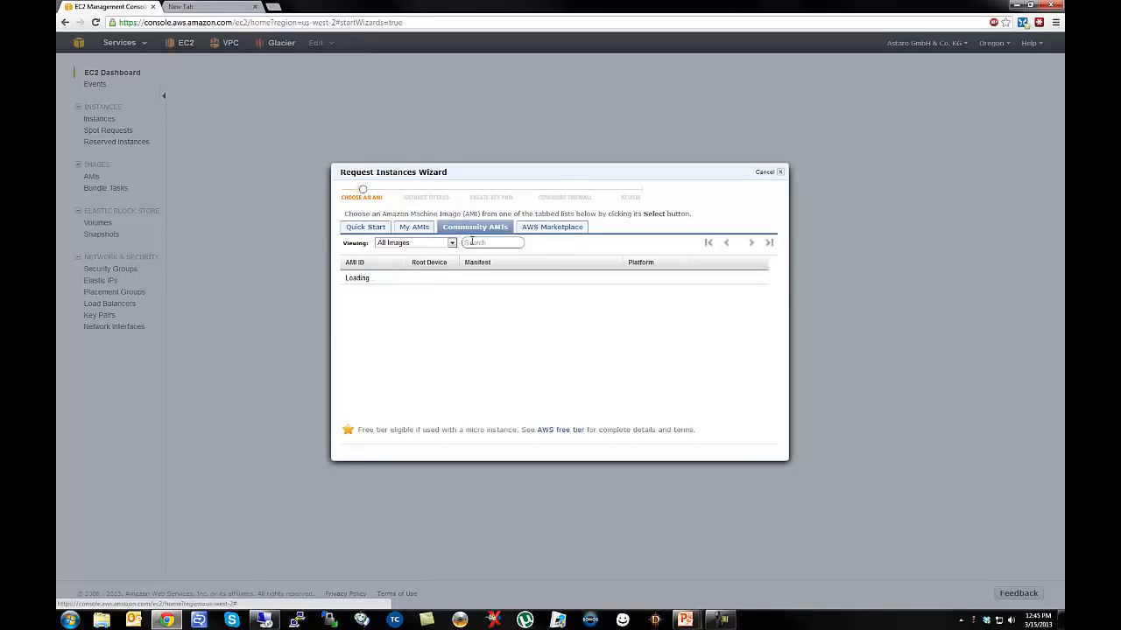
left_click(471, 242)
type("sophos")
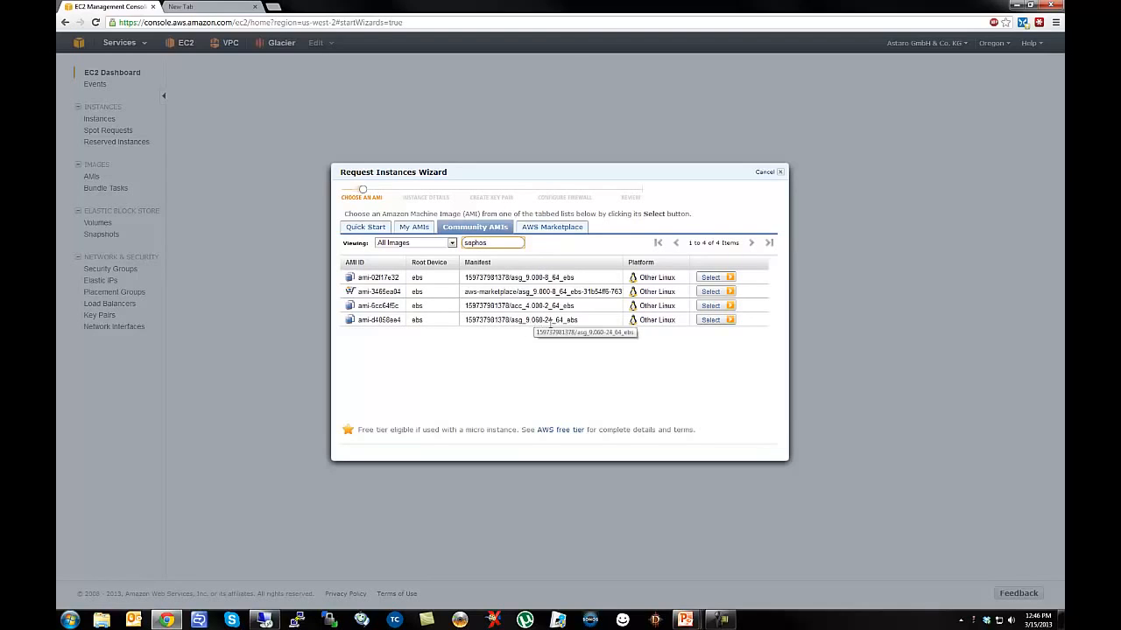
left_click(705, 321)
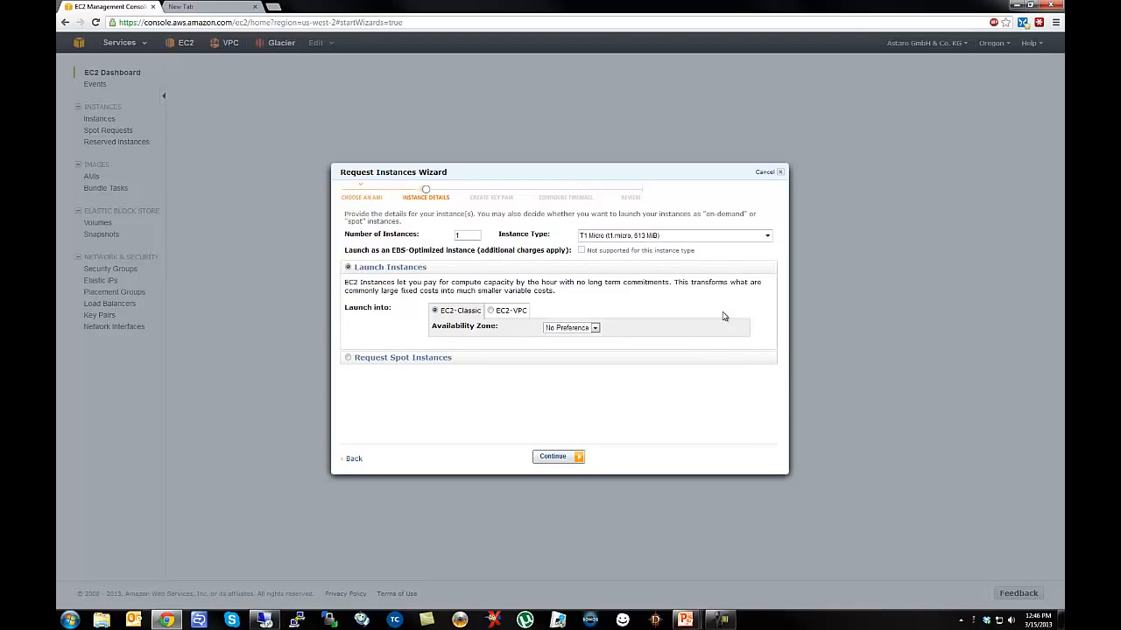
Choose M1 Medium (m1.medium, 3.7 GiB) as the instance type.
left_click(646, 239)
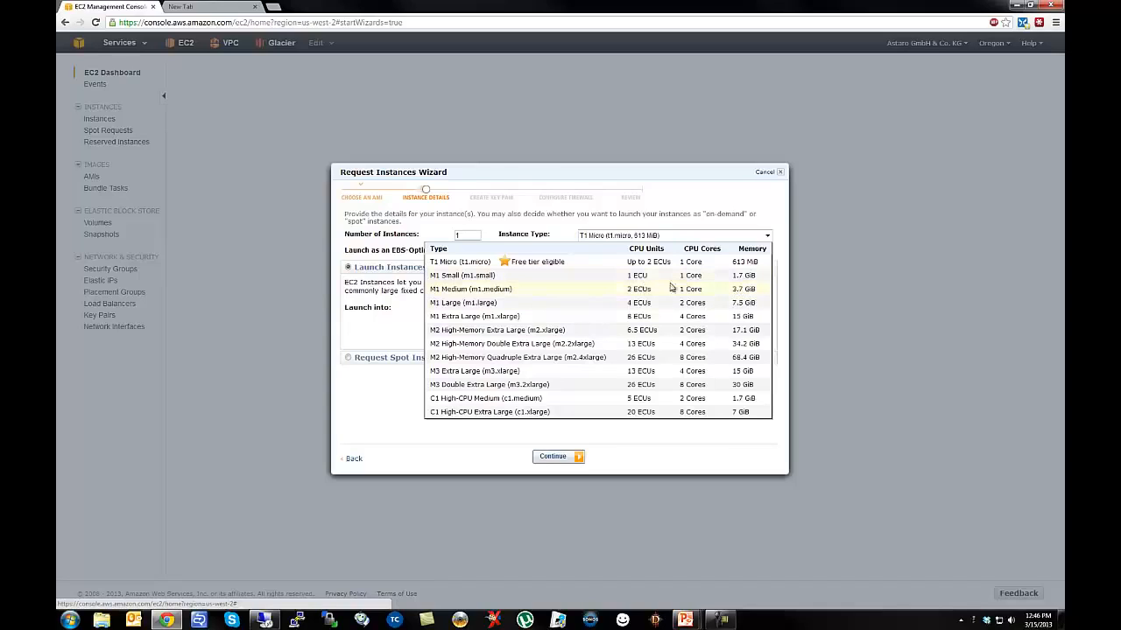
left_click(624, 295)
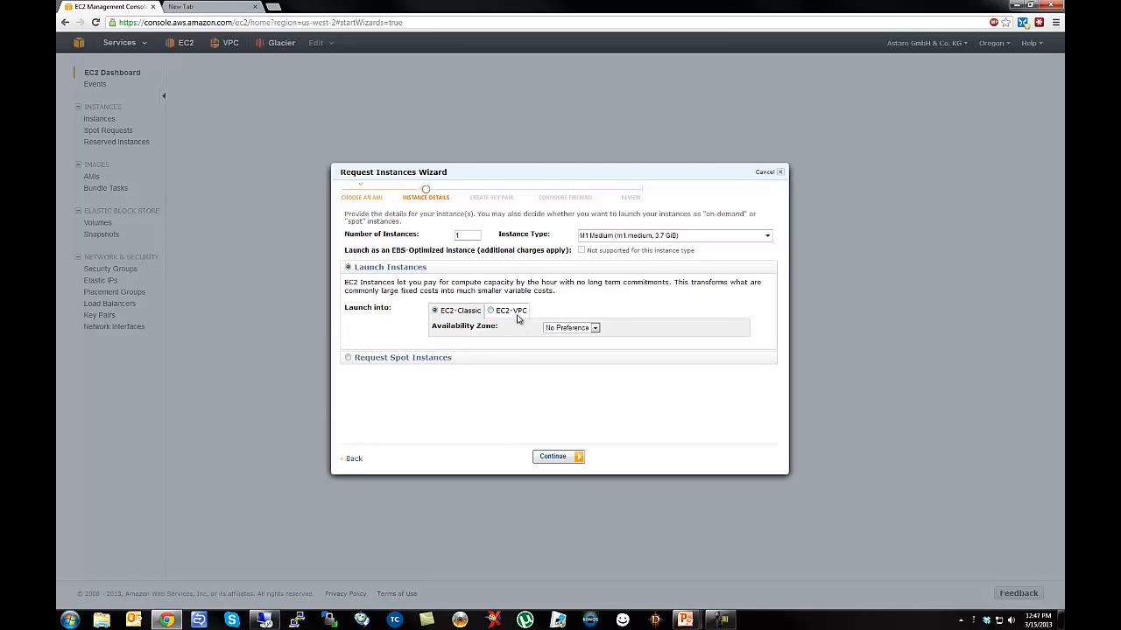
Switch the launch to EC2-VPC and keep subnet-e229128b (192.168.80.0/24).
left_click(491, 311)
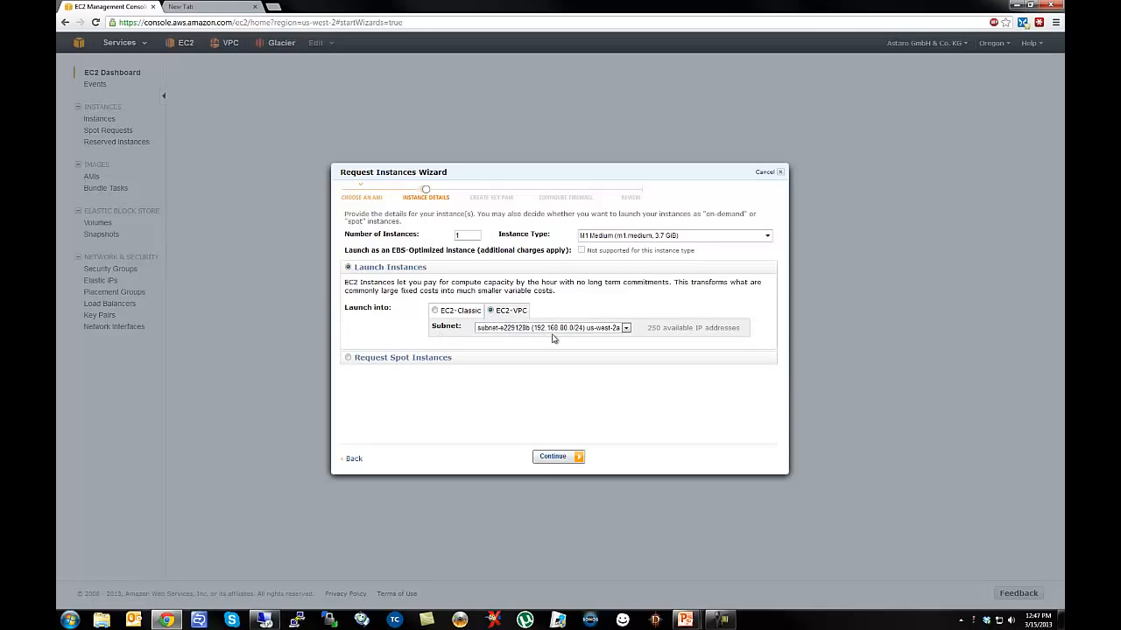
left_click(625, 328)
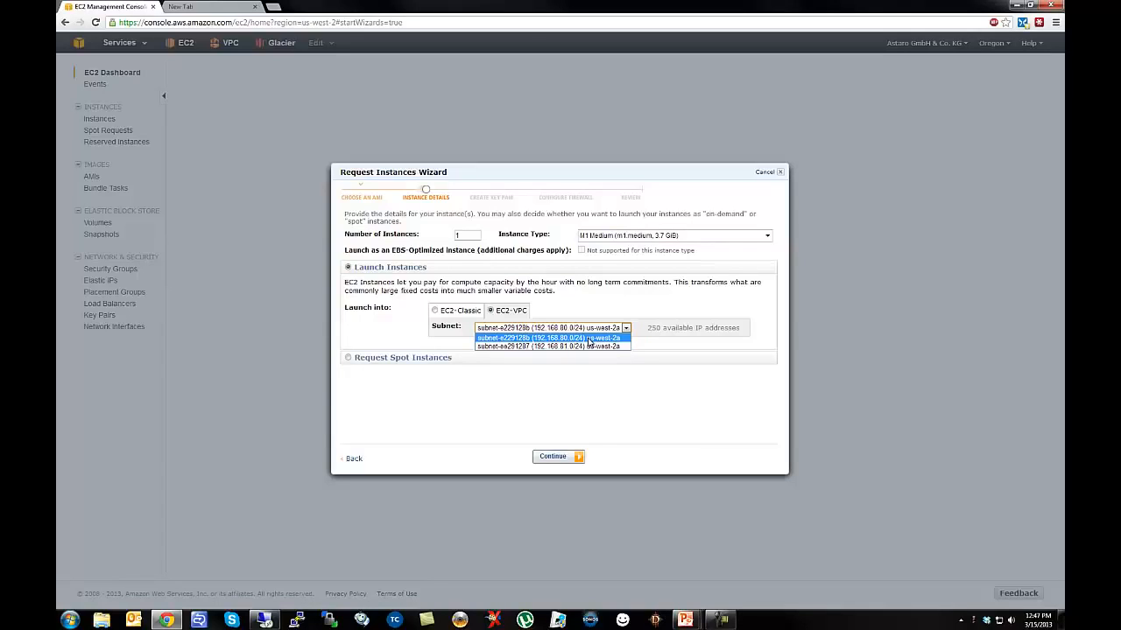
left_click(561, 338)
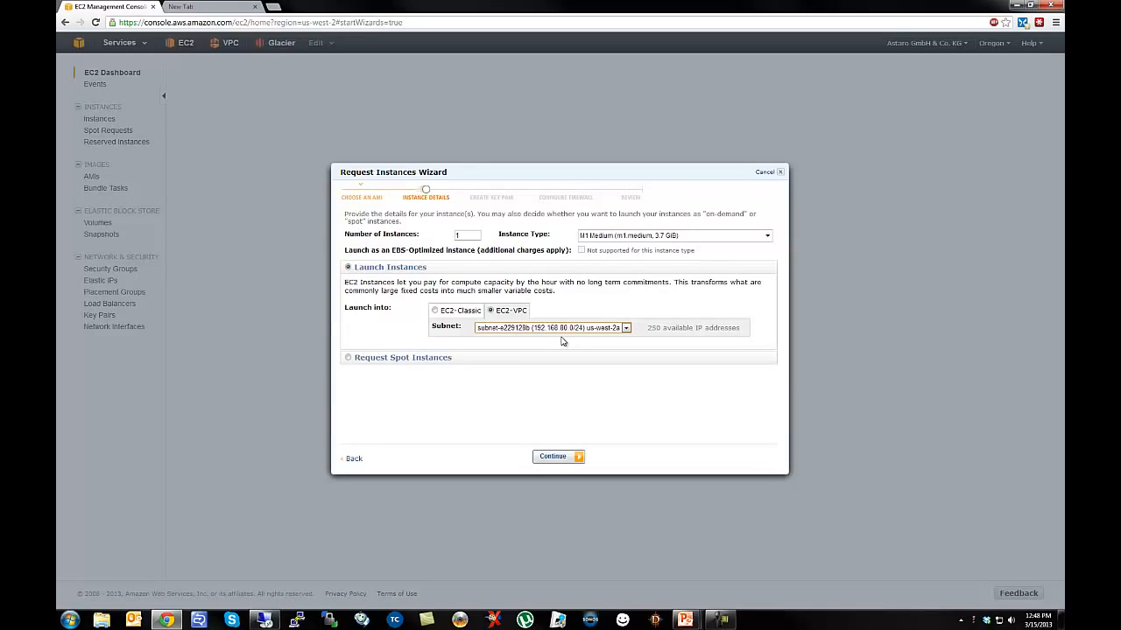
In the advanced instance options, give network interface eth0 the fixed IP 192.168.80.5.
left_click(562, 461)
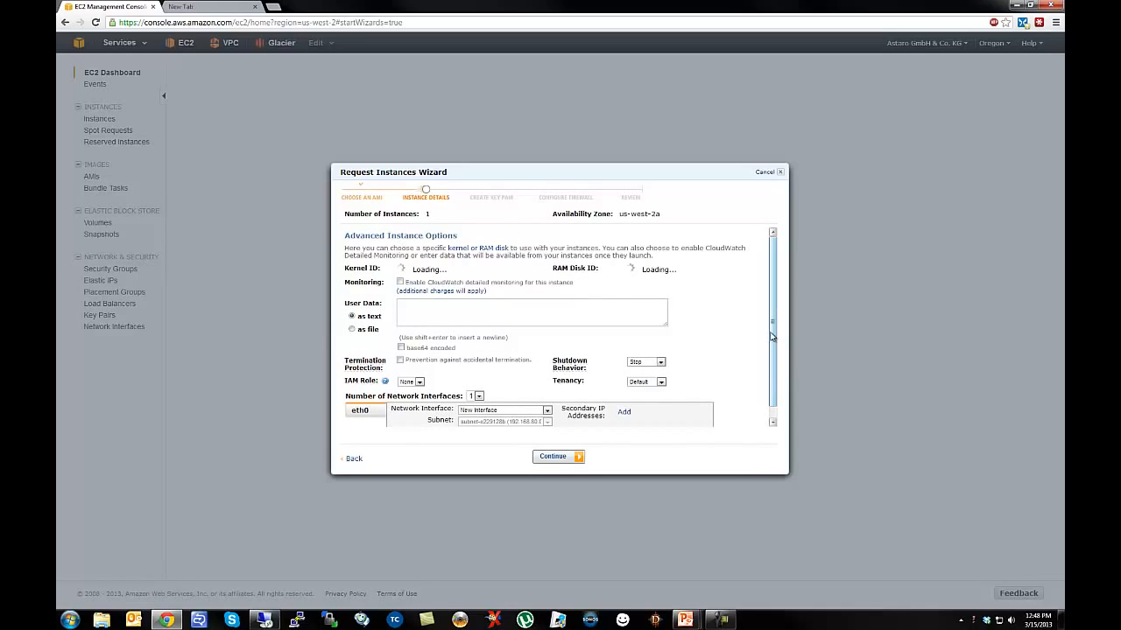
scroll(772, 335, "down", 1)
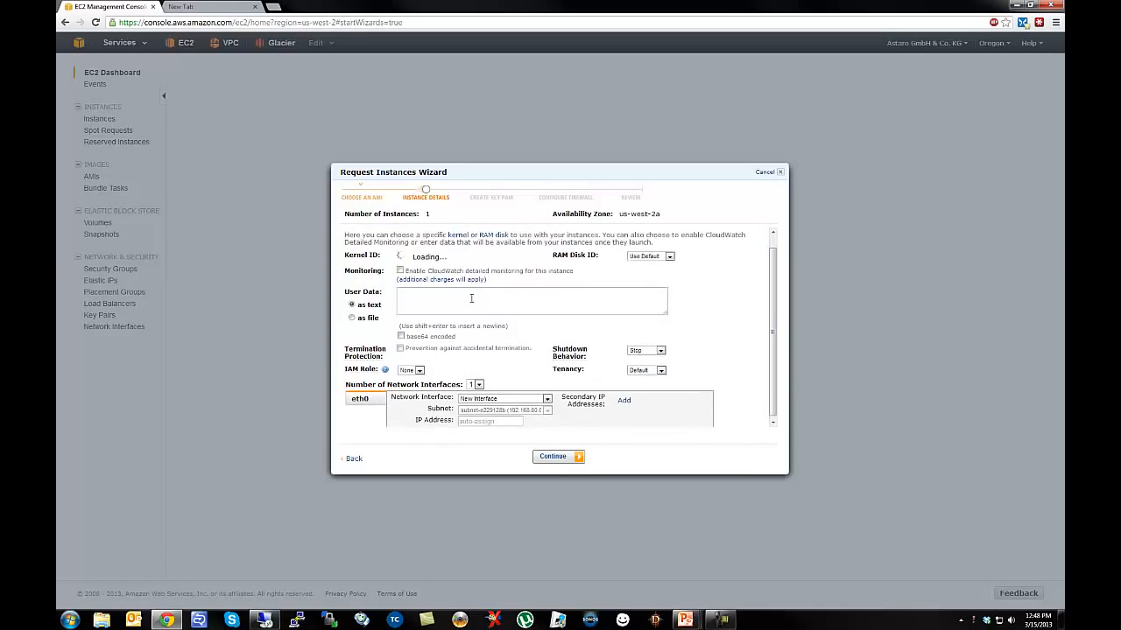
left_click(400, 302)
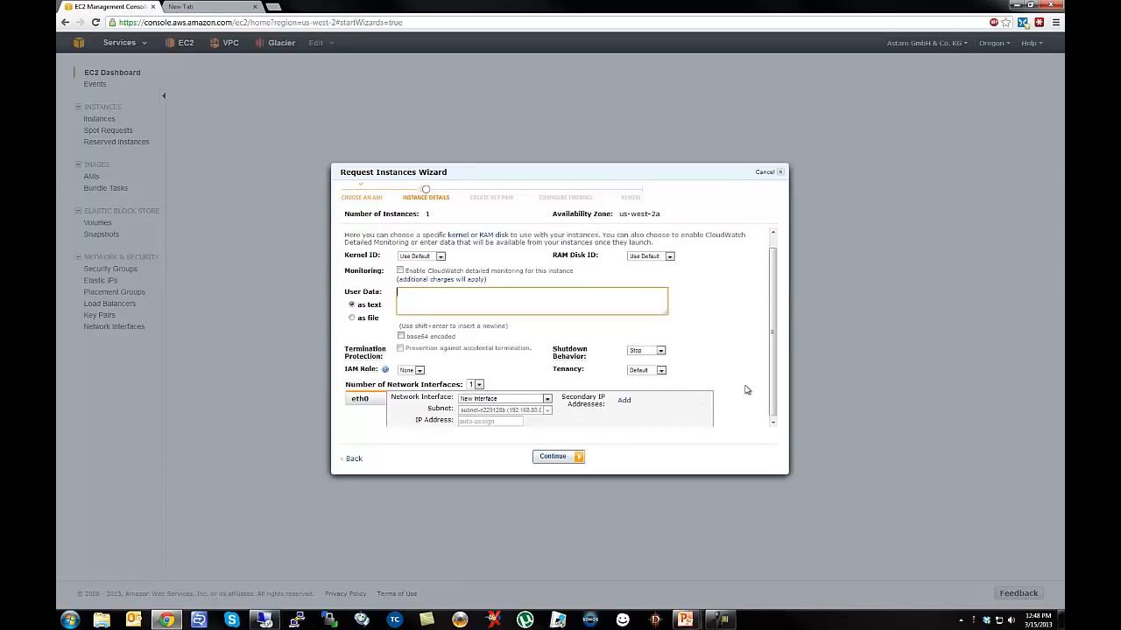
left_click_drag(774, 390, 777, 429)
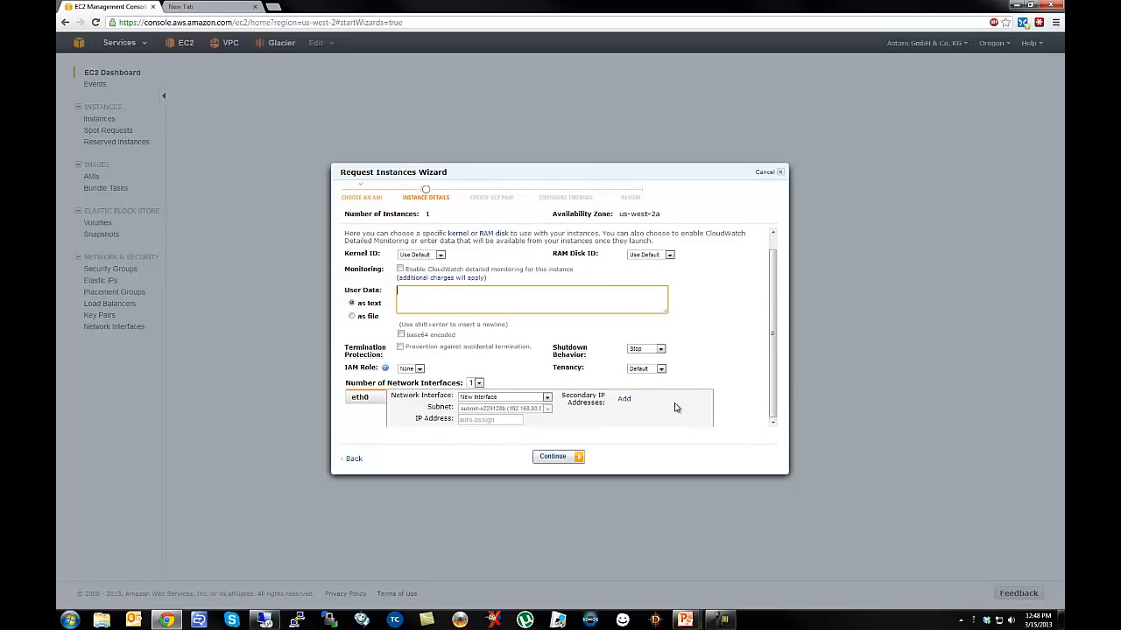
left_click(461, 420)
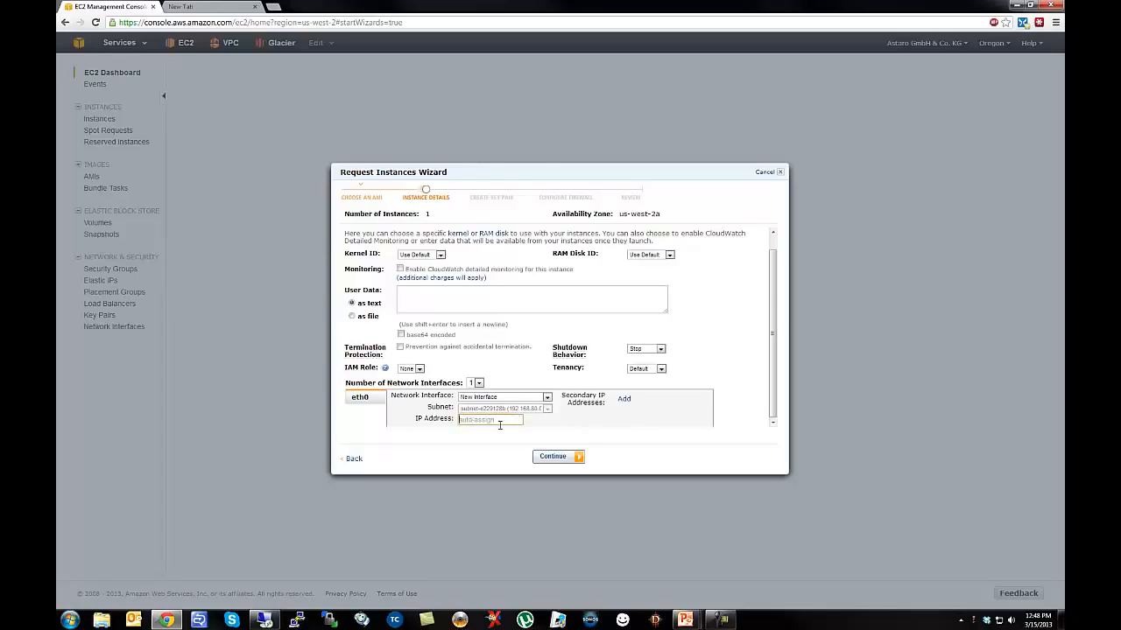
type("192.168.80.5")
Use two network interfaces and put eth1 on subnet-ee291287 (192.168.81.0/24).
left_click(478, 384)
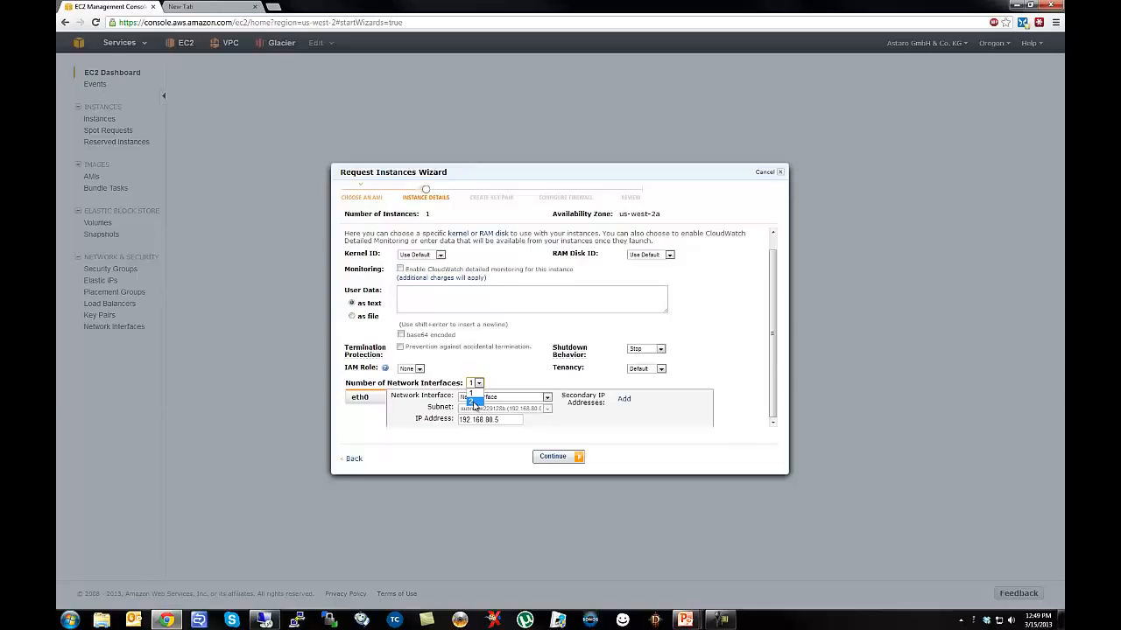
left_click(473, 404)
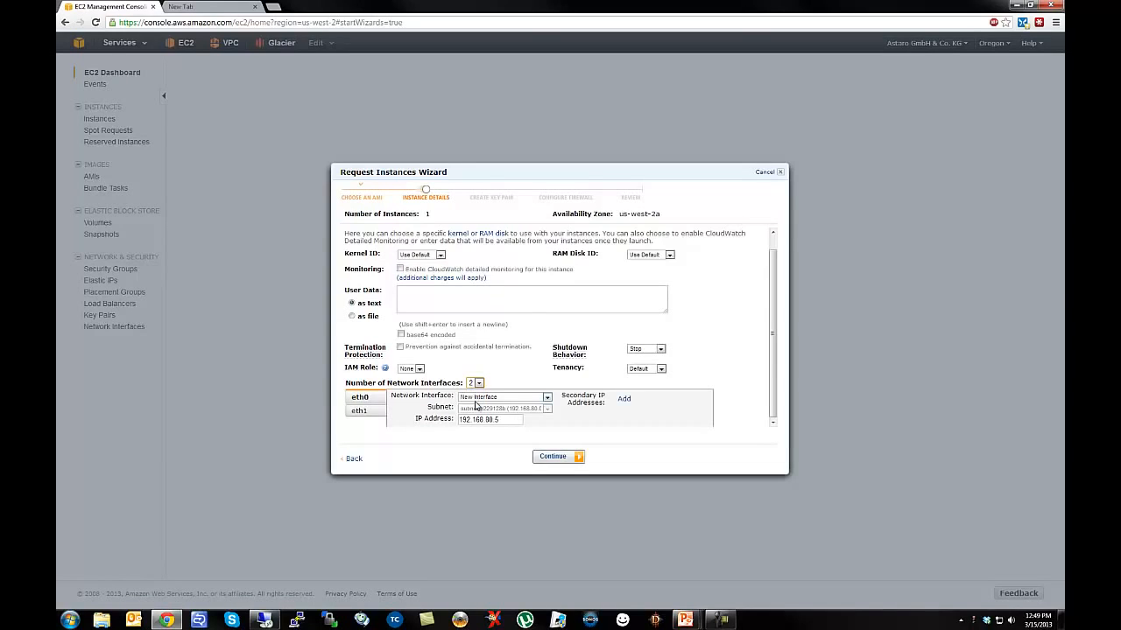
left_click(364, 415)
left_click(505, 409)
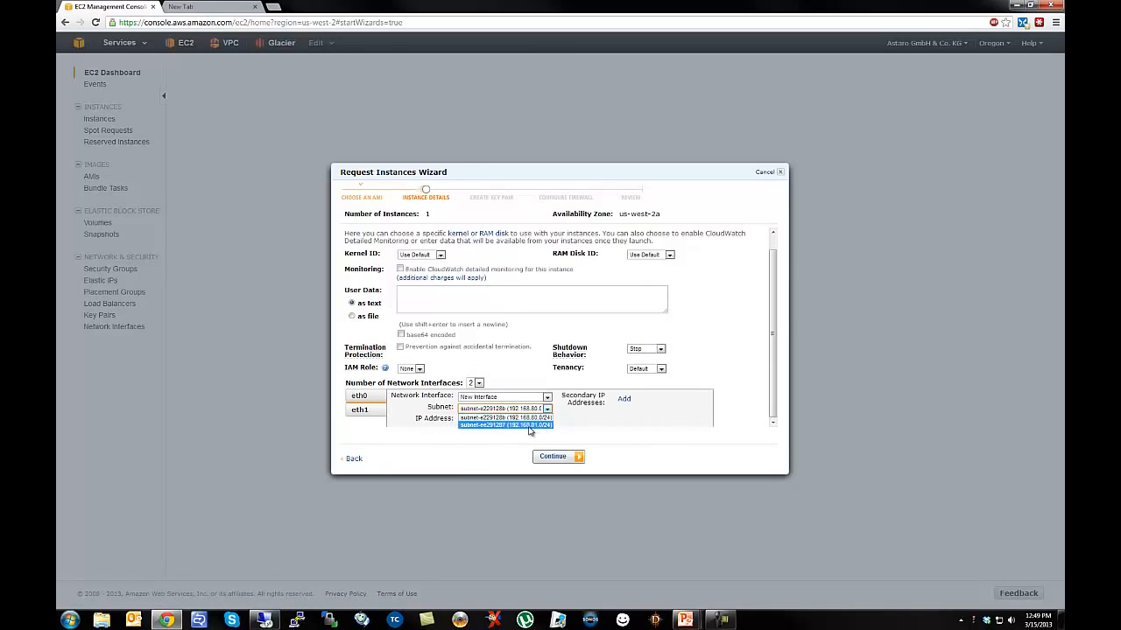
left_click(529, 425)
Assign eth1 the IP 192.168.81.5 and continue to storage configuration.
left_click(499, 420)
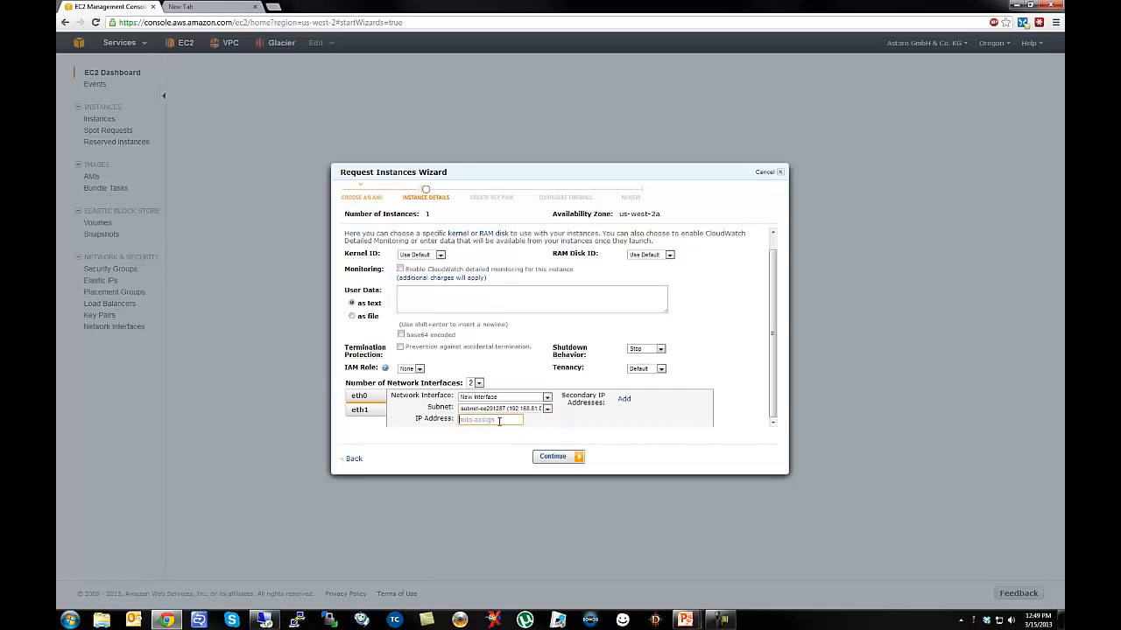
type("192.168.81.5")
left_click(552, 457)
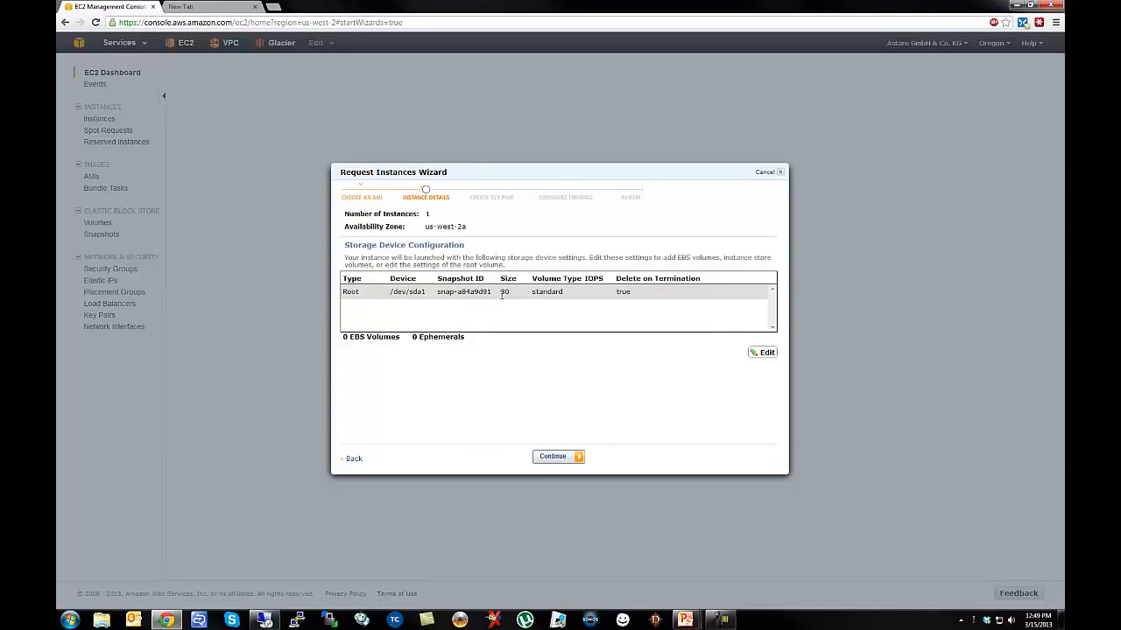
Change the root /dev/sda1 volume size from 30 to 120 GB, then continue to tags.
left_click(763, 353)
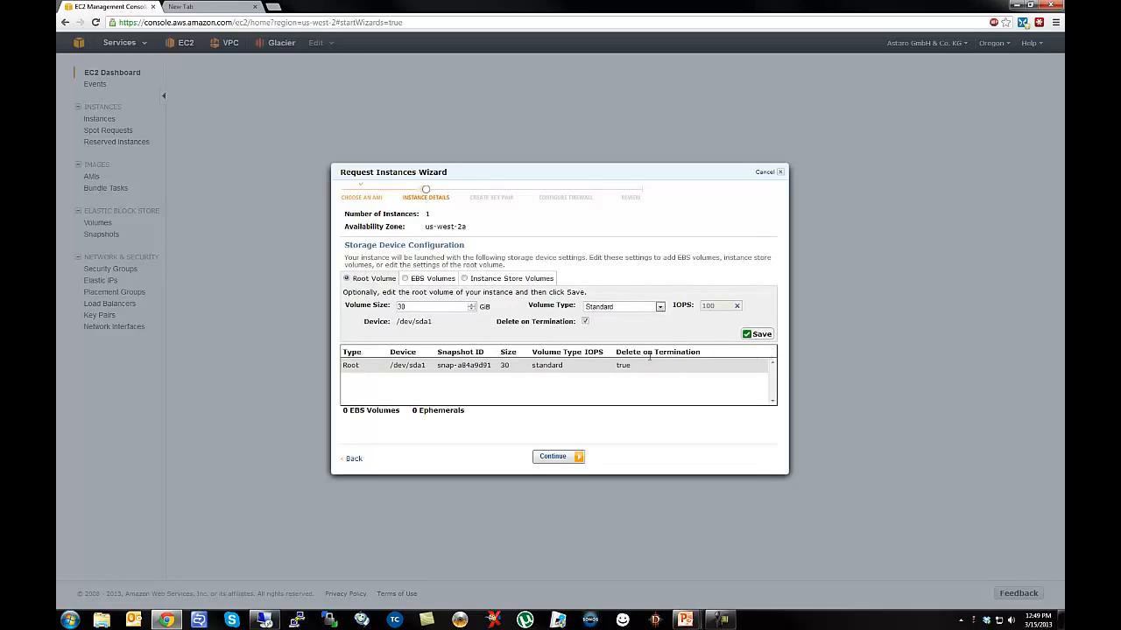
left_click_drag(420, 306, 398, 308)
type("120")
left_click(758, 334)
left_click(565, 459)
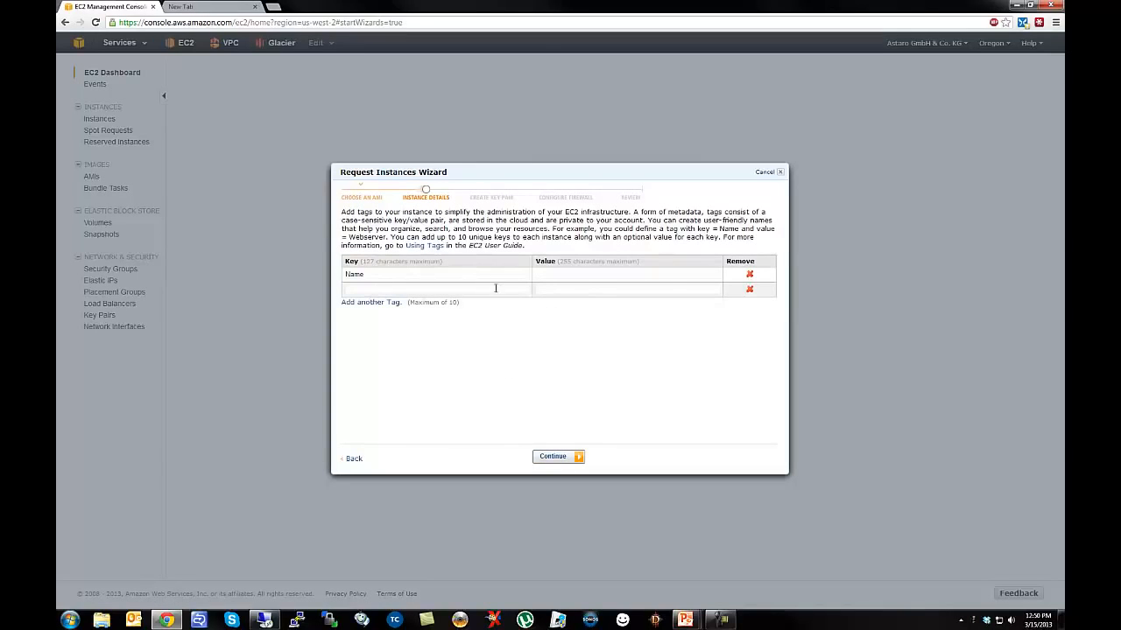
Set the Name tag to 'VPC UTM' and add tag Address Public = 192.168.80.5.
left_click(558, 273)
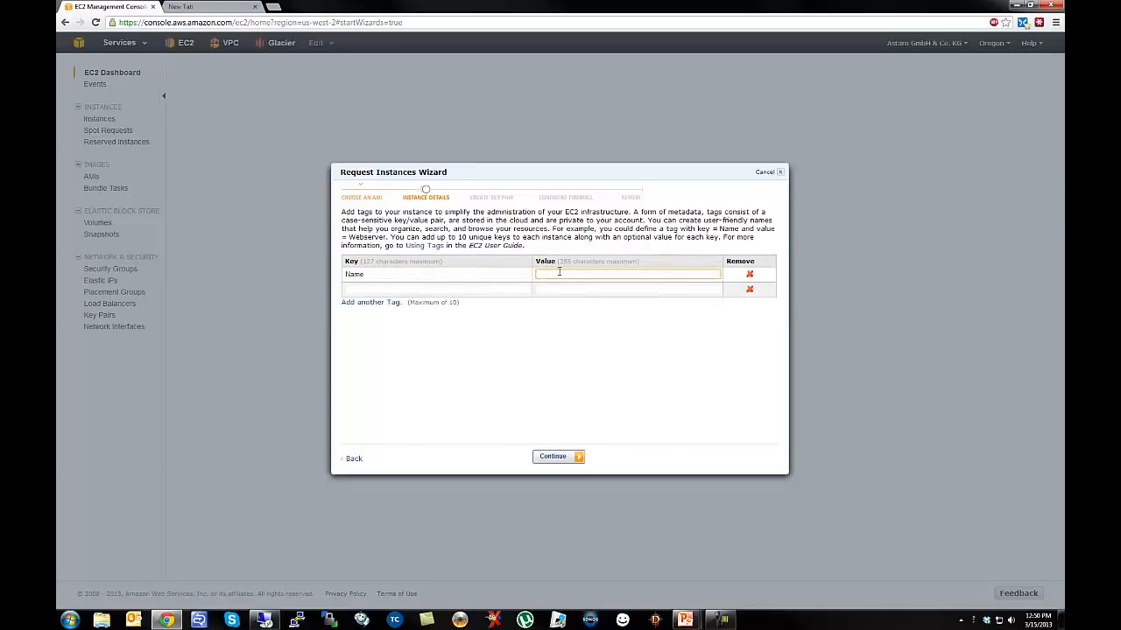
type("VPC UTM")
left_click(417, 289)
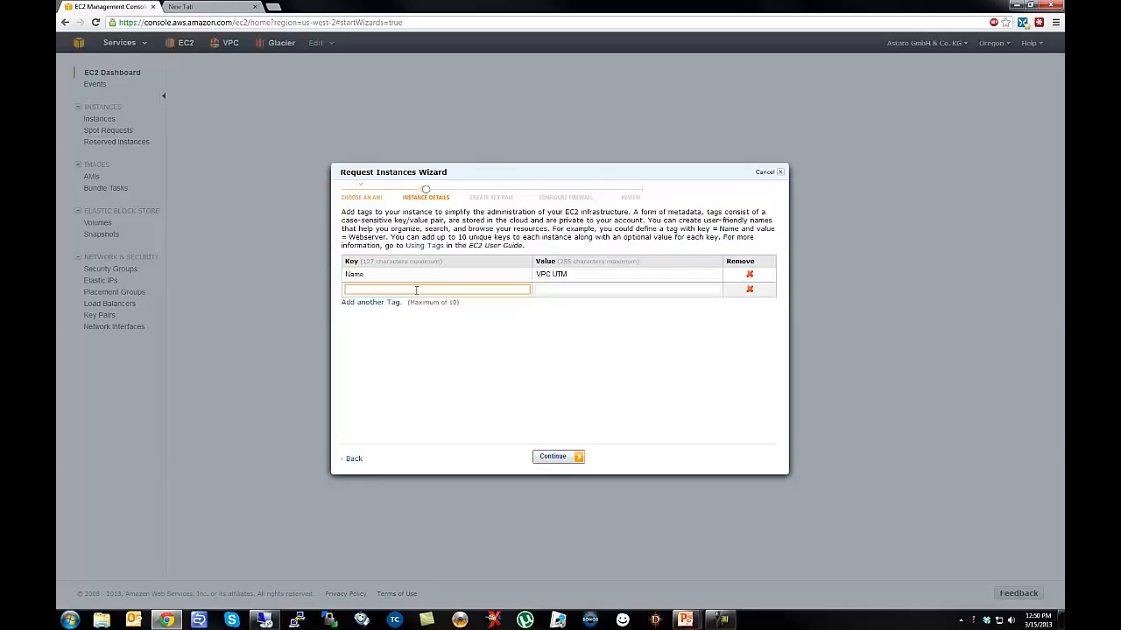
type("Address Public")
key("Tab")
type("192")
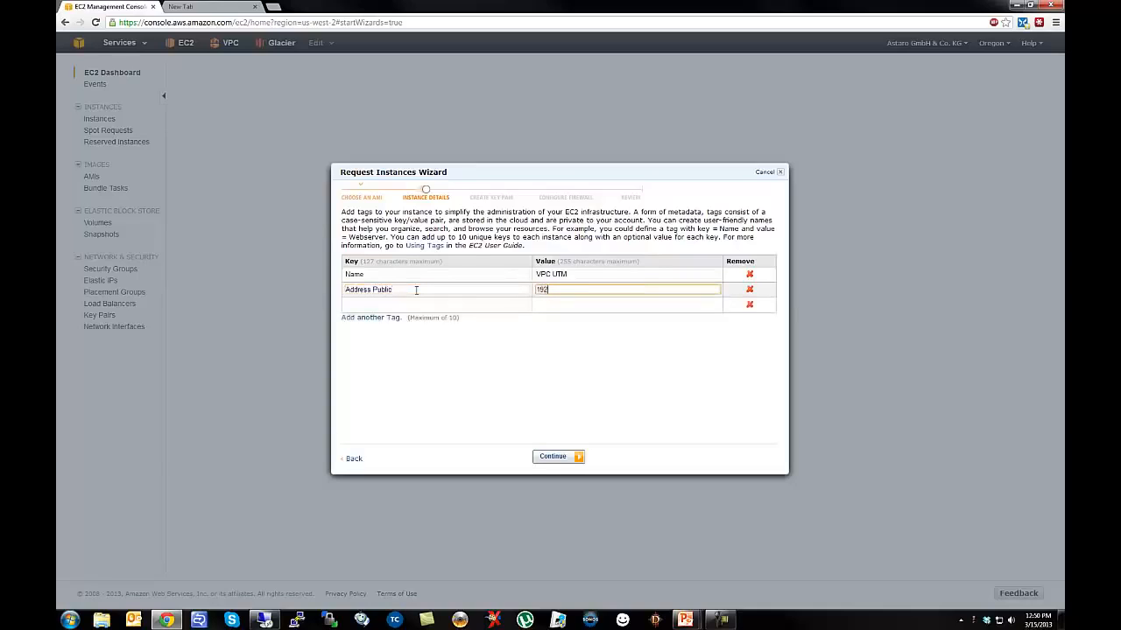
type(".168.8")
type("0.5")
Add tag Address Private = 192.168.81.5 and continue to the key pair step.
left_click(408, 304)
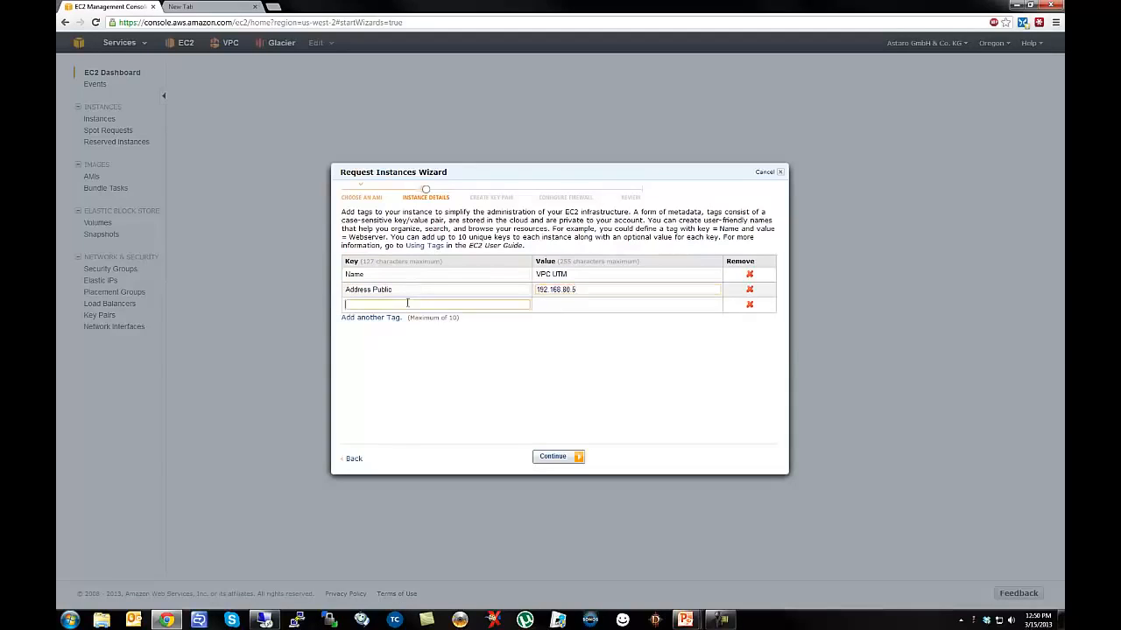
type("Address Private")
key("Tab")
type("192.168.8")
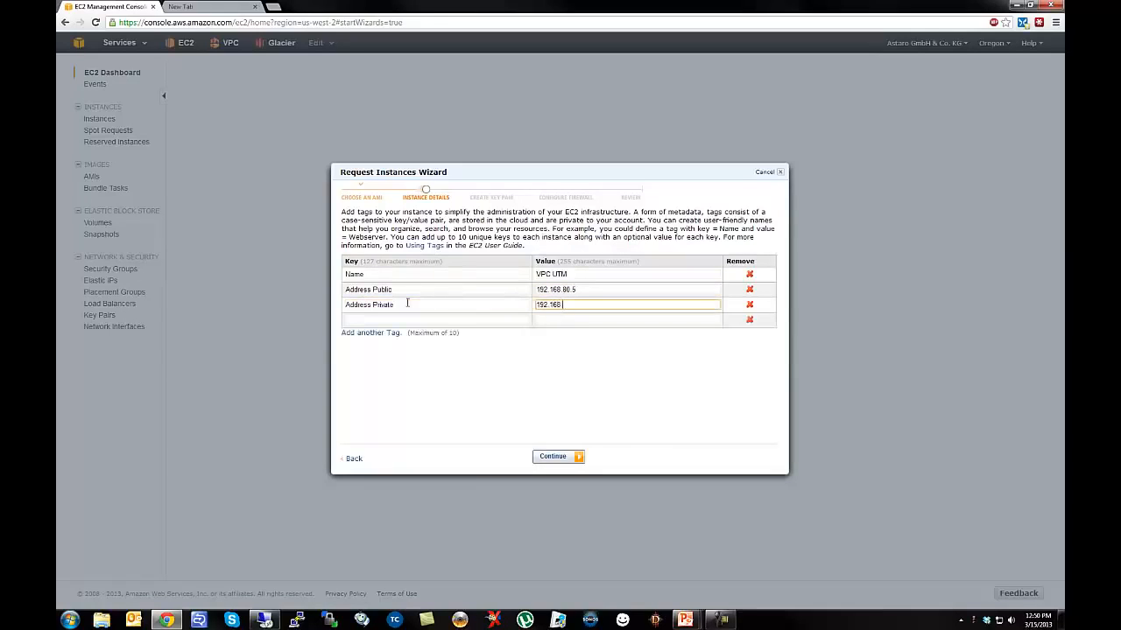
type("1.5")
left_click(389, 320)
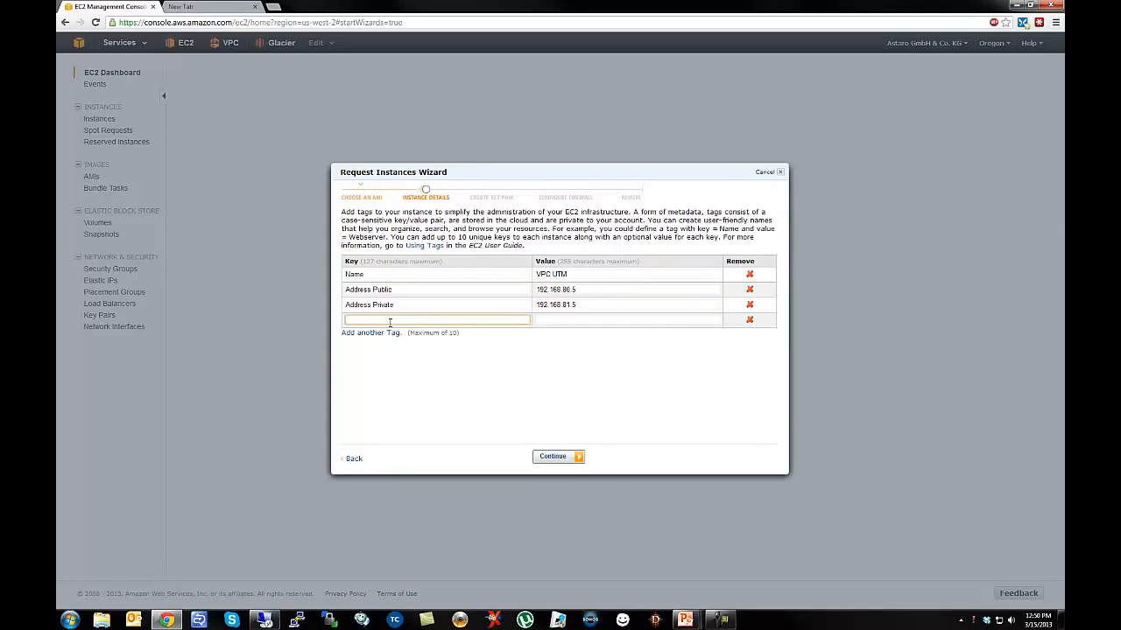
left_click(578, 458)
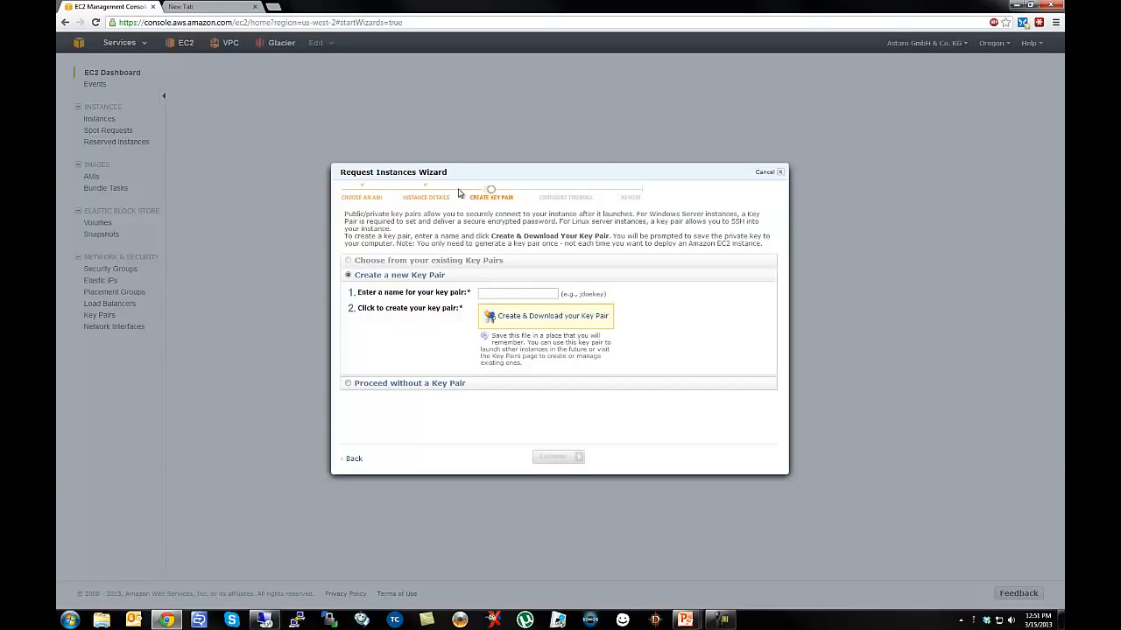
Proceed without a key pair and continue to the firewall step.
left_click(351, 388)
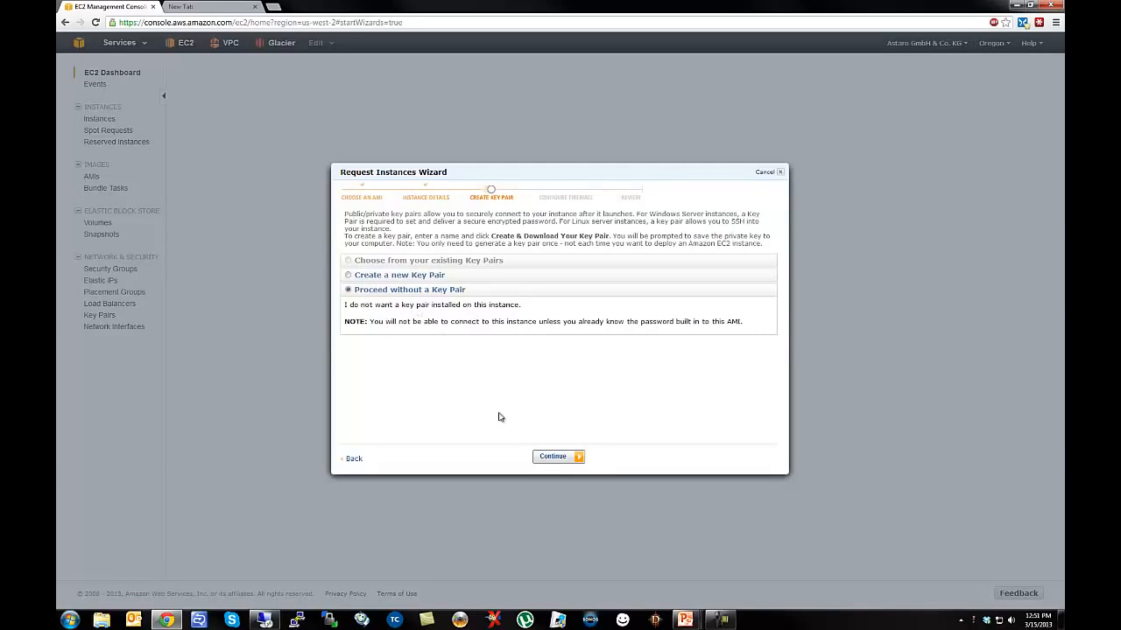
left_click(550, 459)
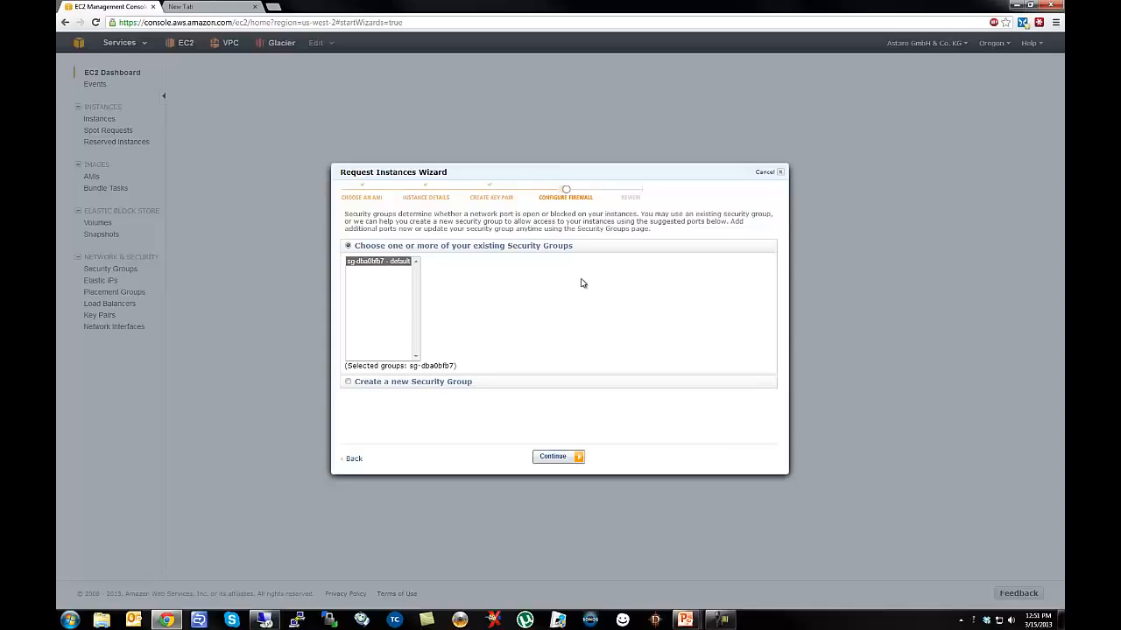
Create a new security group named FullyOpen with description 'All Traffic'.
left_click(349, 383)
left_click(436, 279)
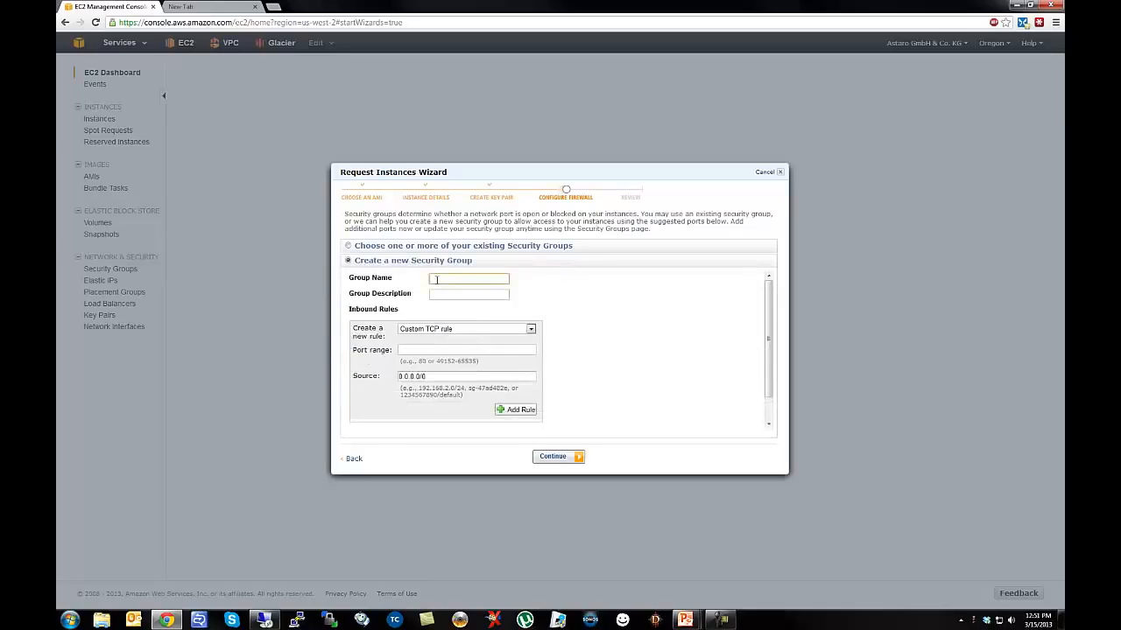
type("FullyOpen")
key("Tab")
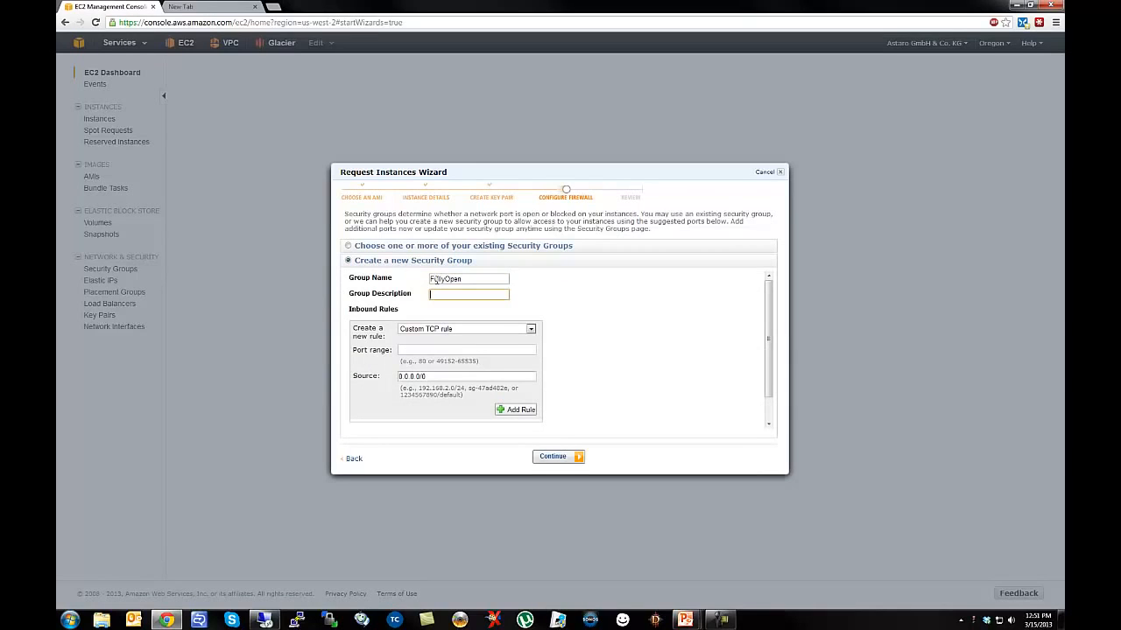
type("All Traffic")
Add an inbound All Traffic rule from 0.0.0.0/0, then proceed to review.
left_click(455, 329)
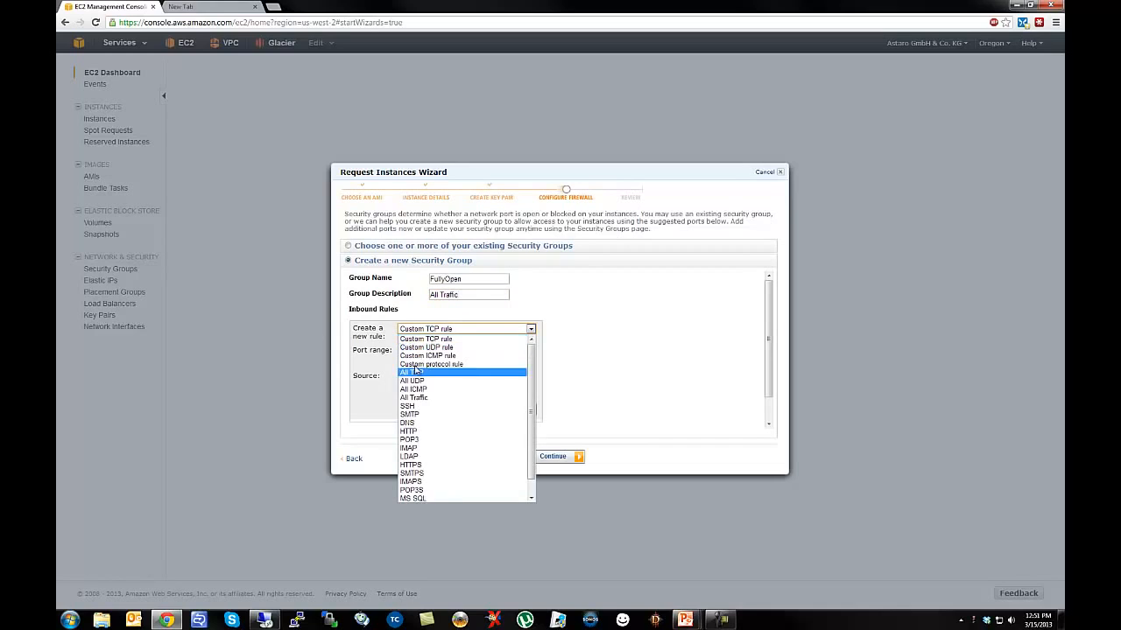
left_click(411, 398)
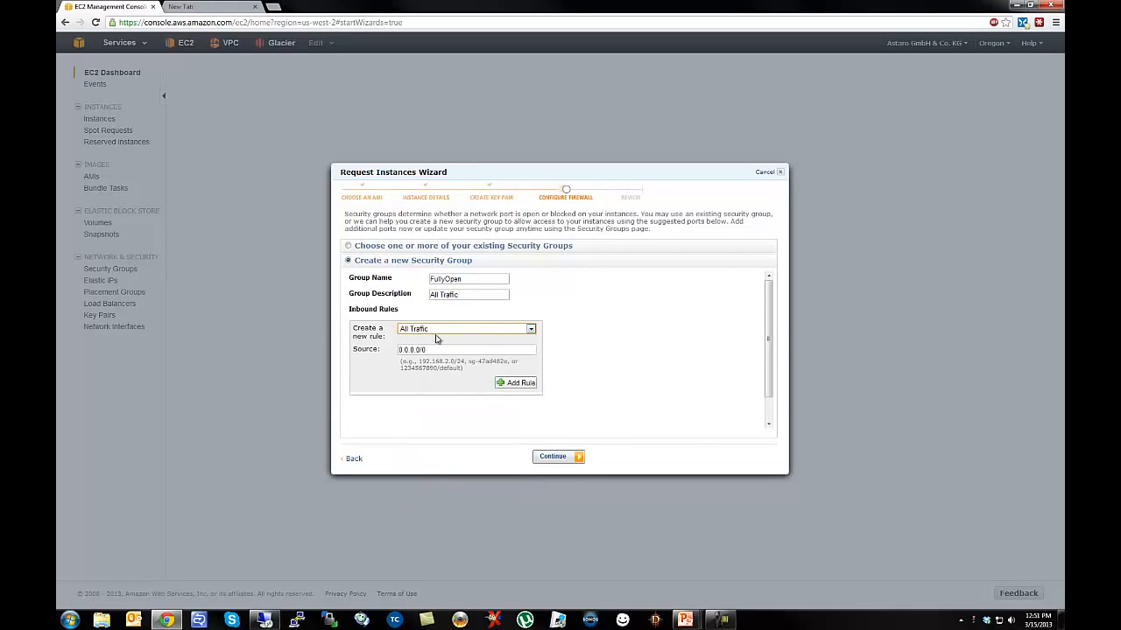
left_click(518, 384)
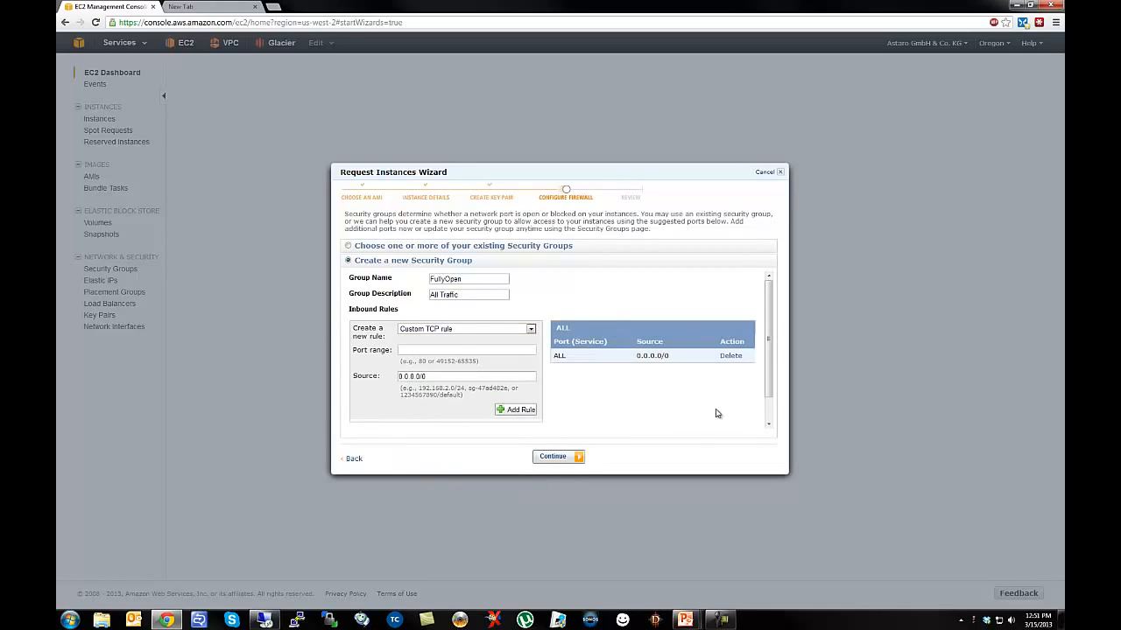
left_click(556, 458)
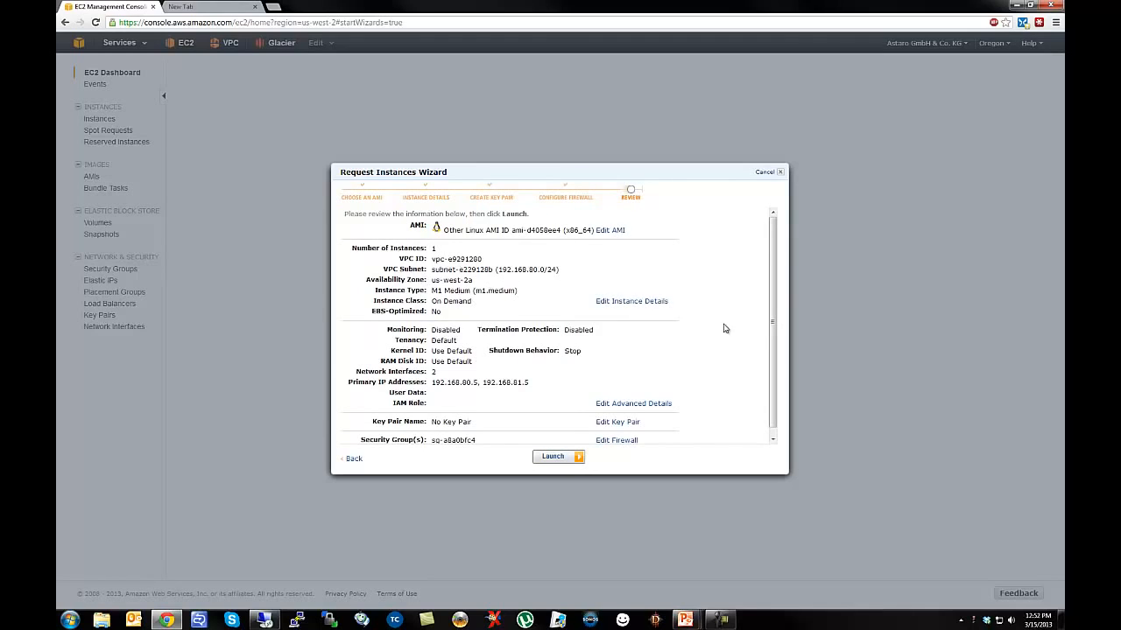
Review the instance settings and launch the VPC UTM instance.
scroll(775, 320, "down", 1)
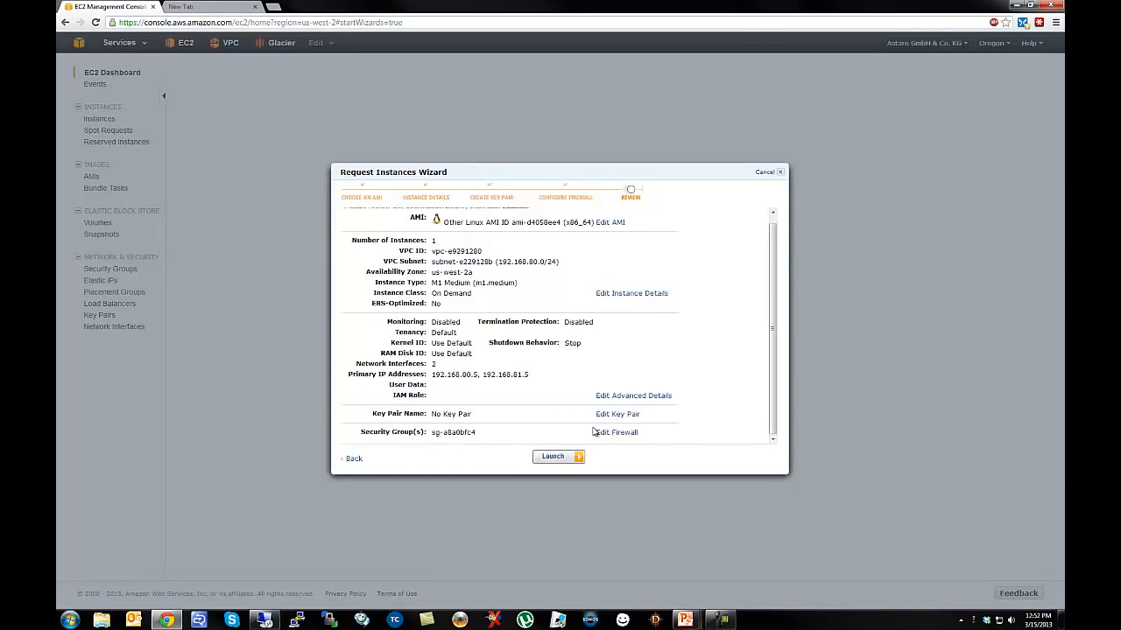
left_click(553, 458)
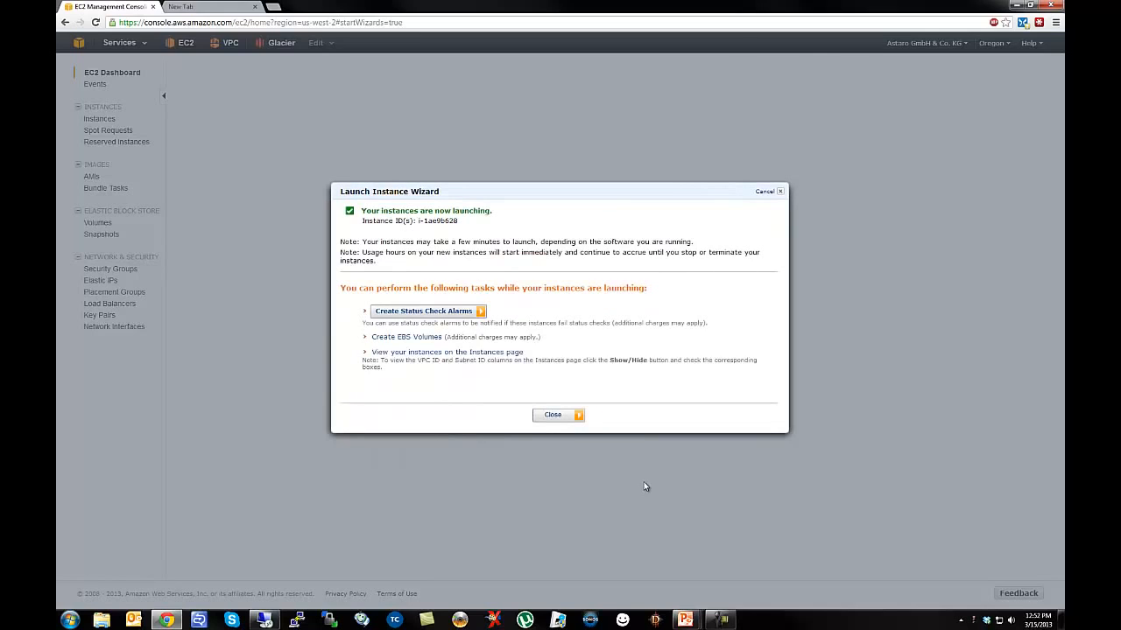
Close the launch confirmation to return to the Instances list.
left_click(553, 416)
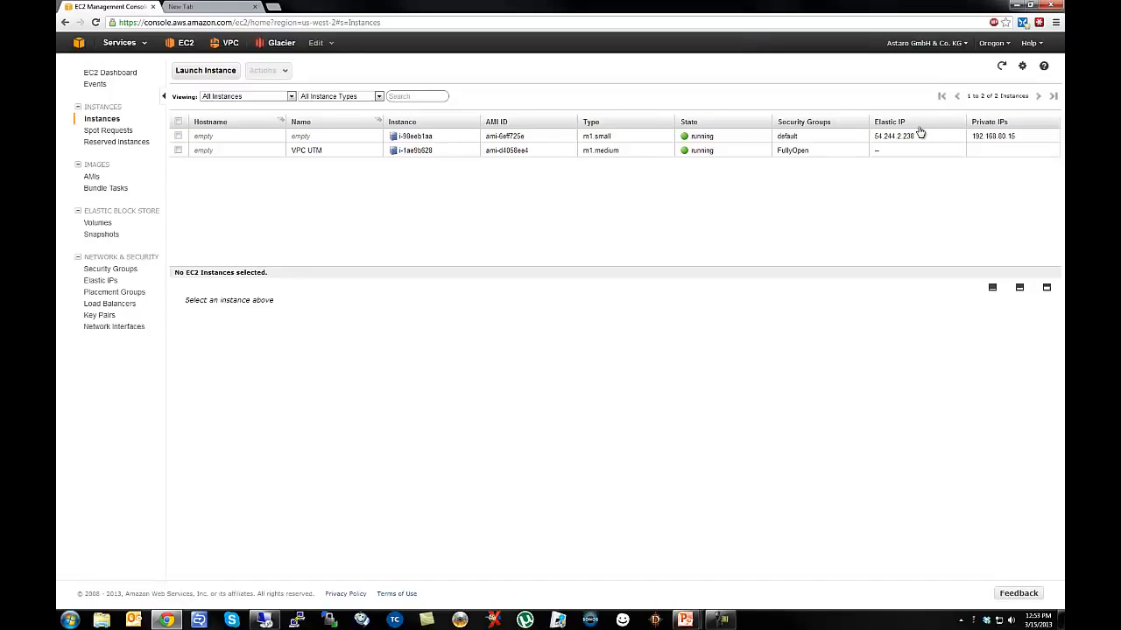
Start a Classic Wizard launch using the Quick Start Microsoft Windows Server 2008 Base image.
left_click(205, 71)
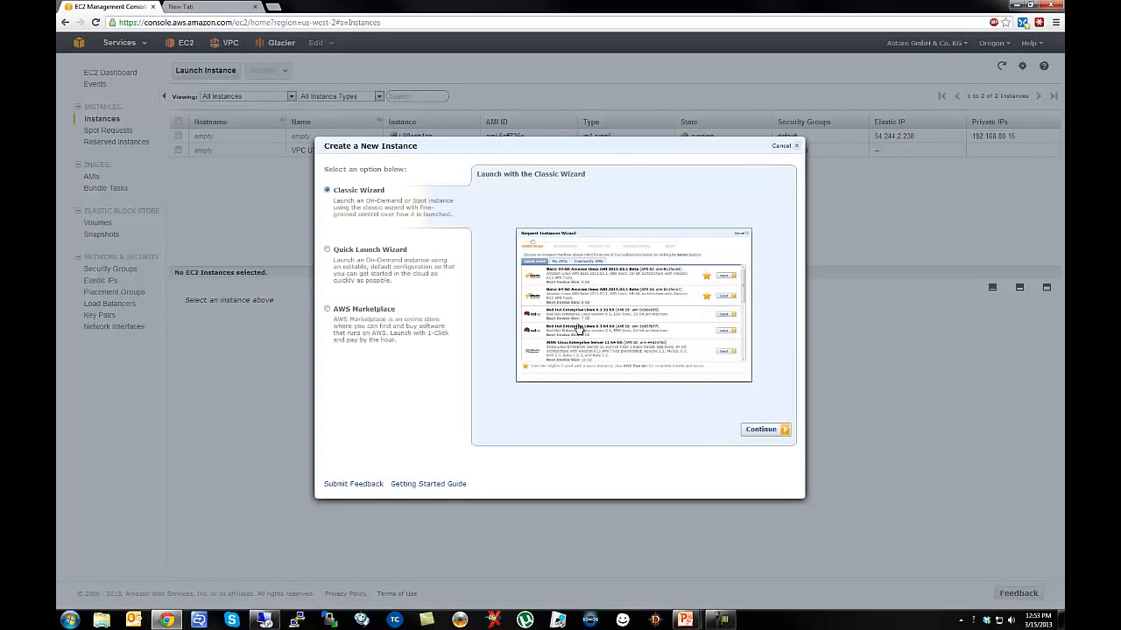
left_click(761, 429)
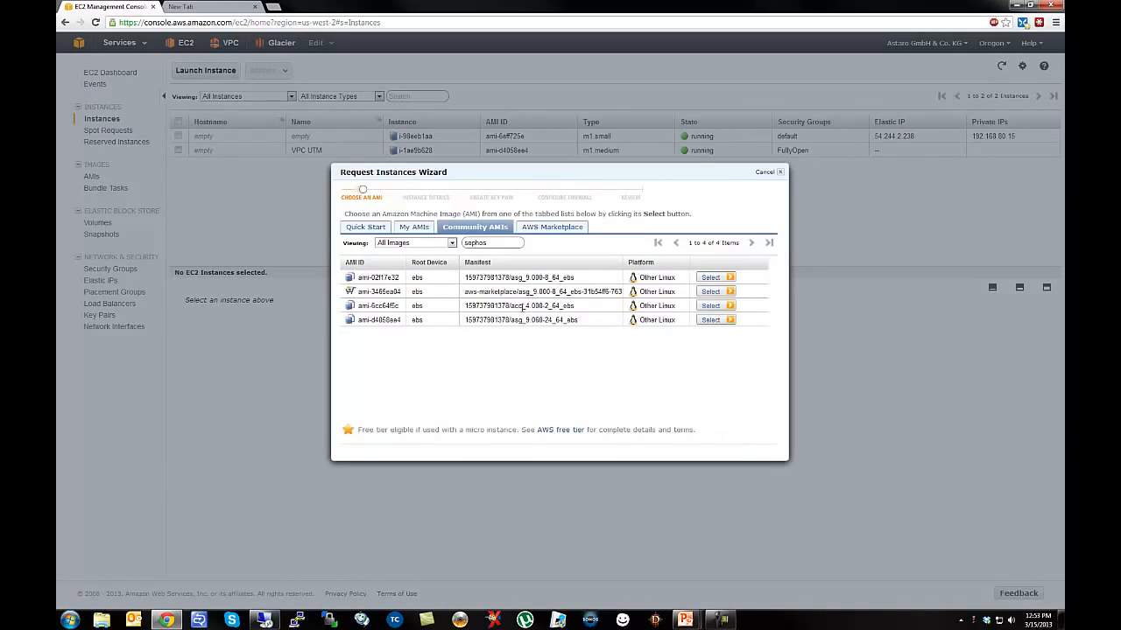
left_click(360, 229)
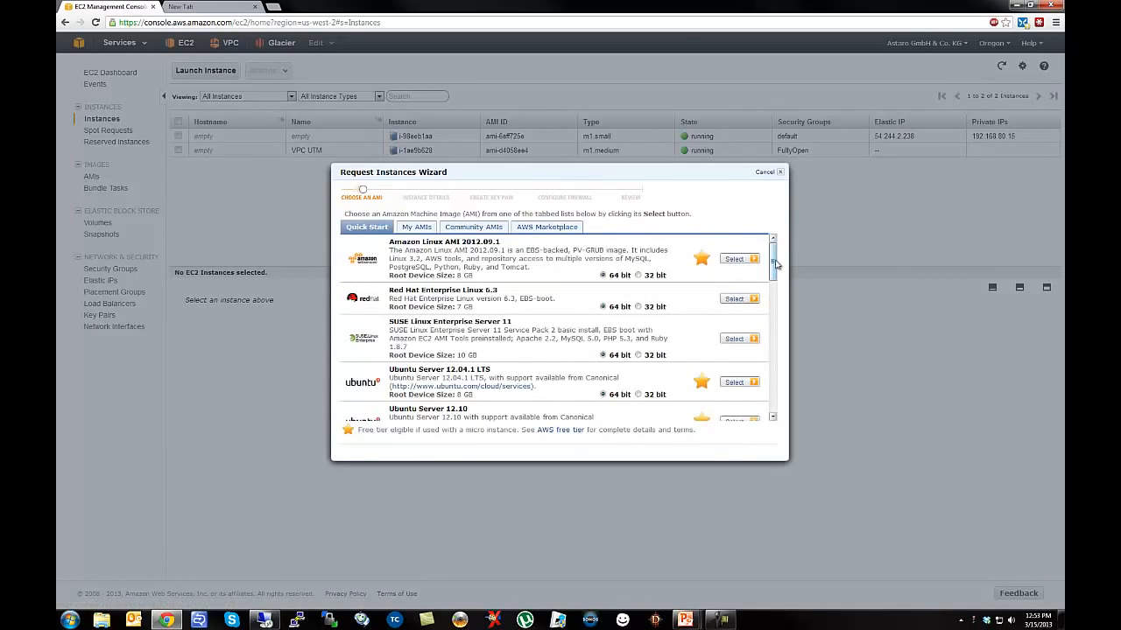
left_click_drag(776, 264, 776, 304)
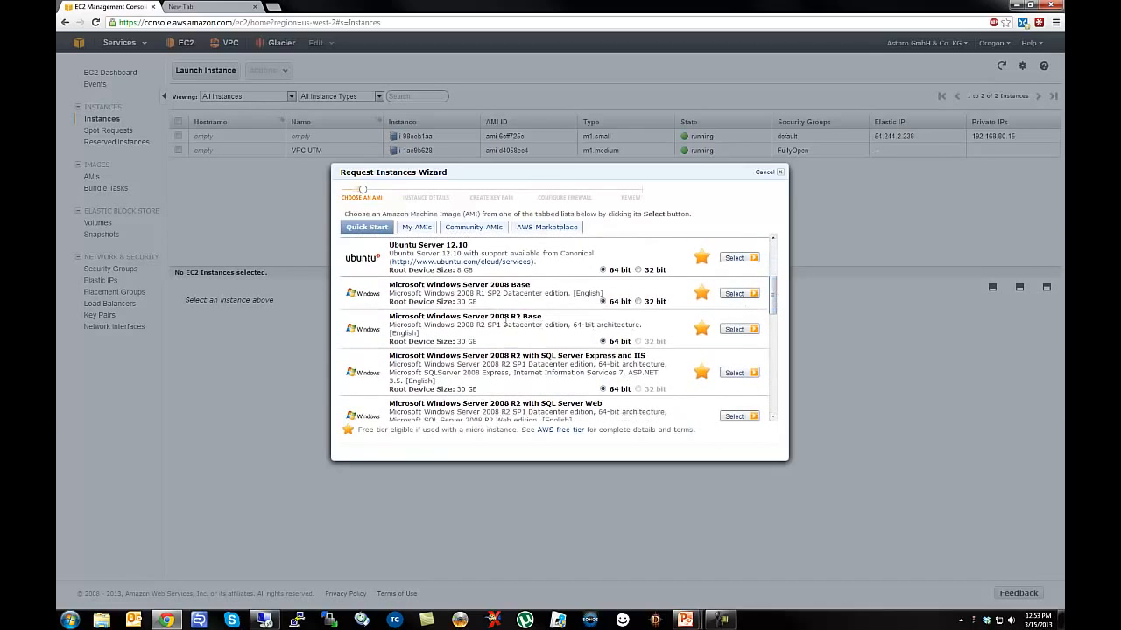
left_click(740, 296)
left_click(592, 236)
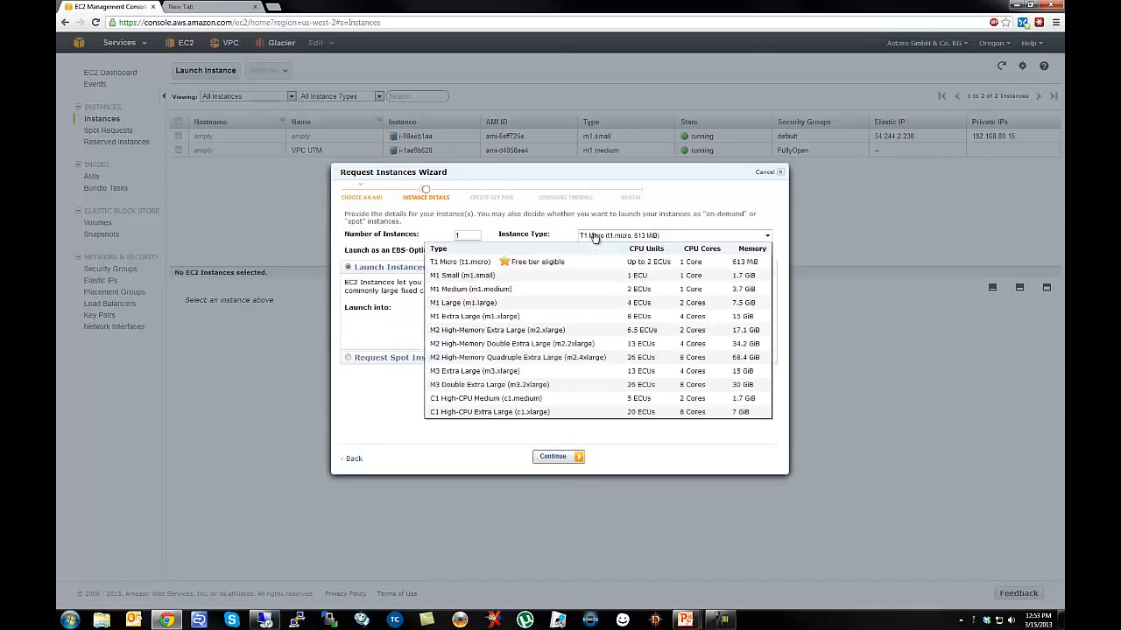
Make the Windows instance an M1 Small in subnet 192.168.81.0/24 and continue.
left_click(470, 276)
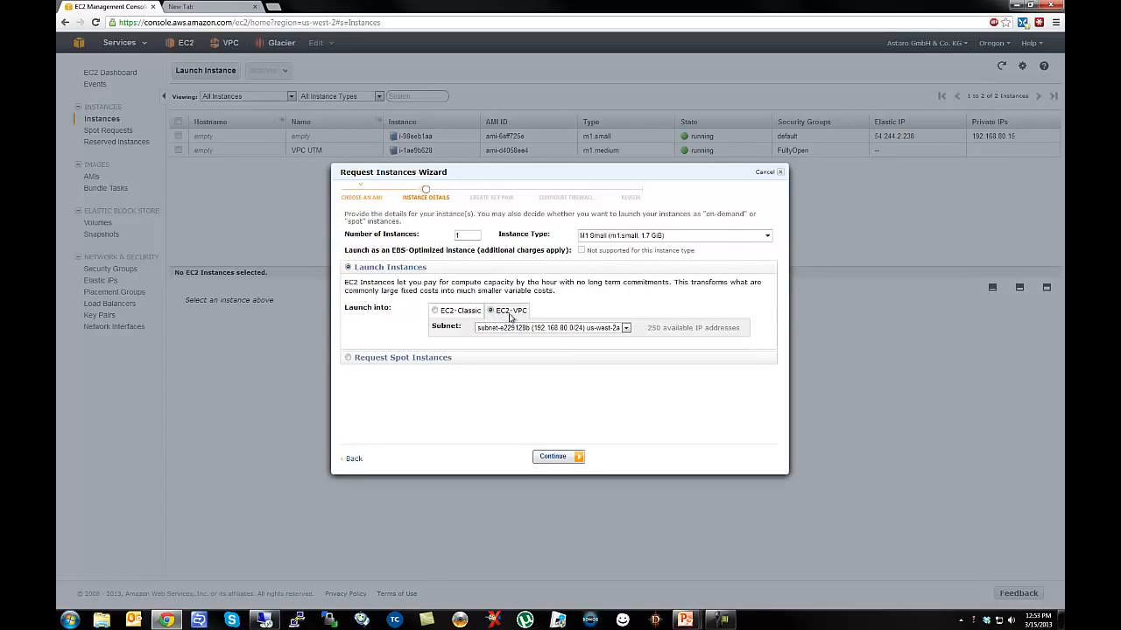
left_click(592, 330)
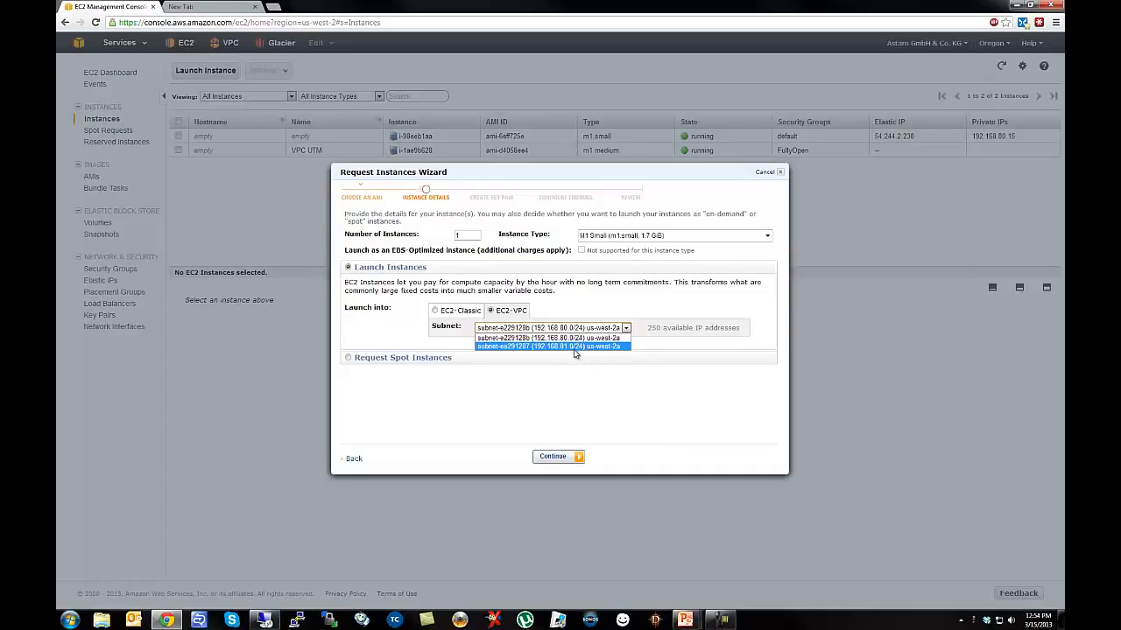
left_click(574, 348)
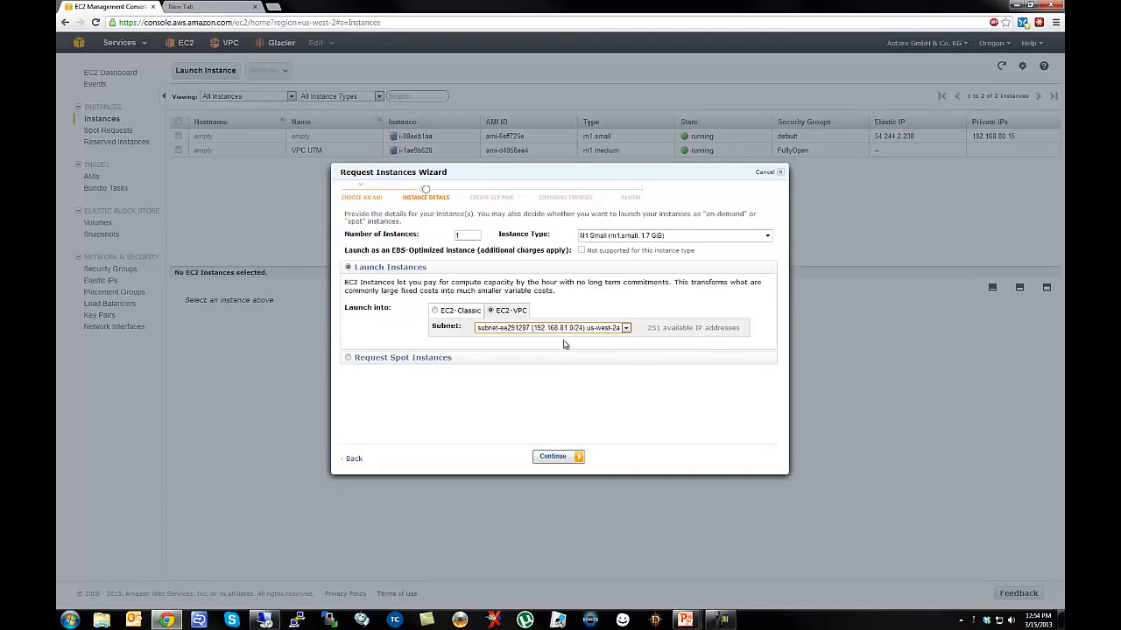
left_click(564, 457)
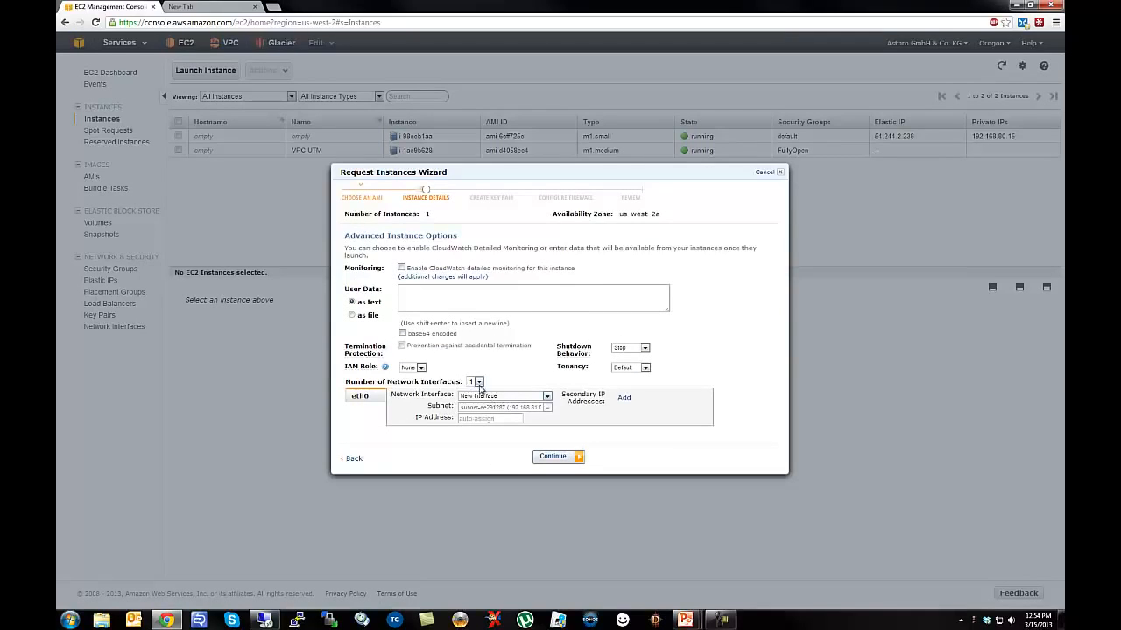
Assign the Windows instance the fixed IP address 192.168.81.10.
left_click(496, 418)
type("192.168.81.10")
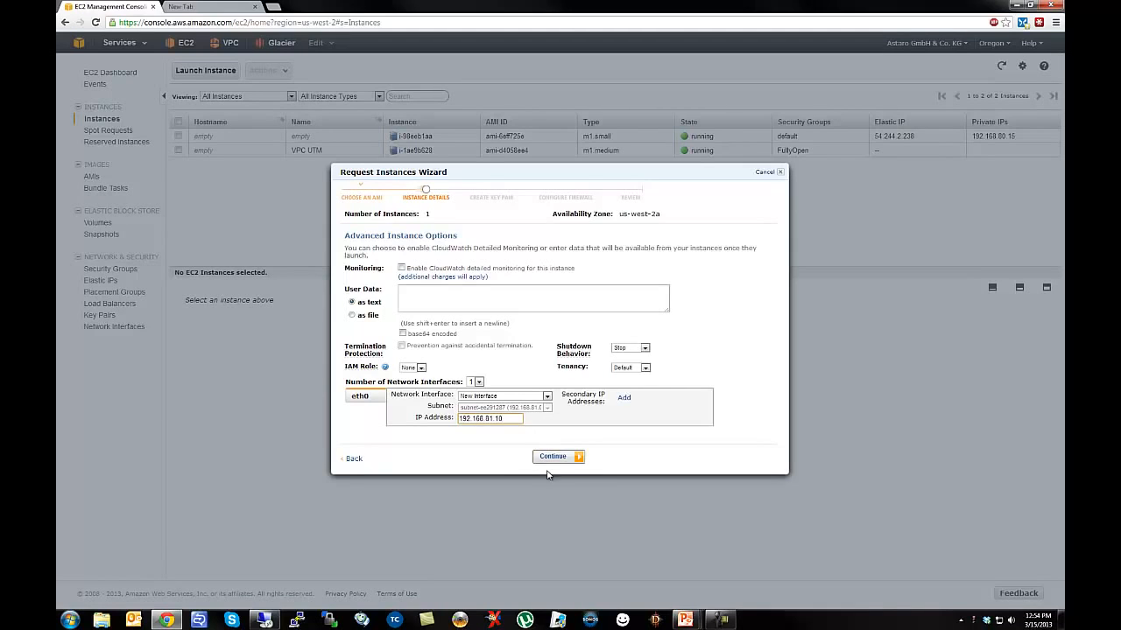
left_click(547, 458)
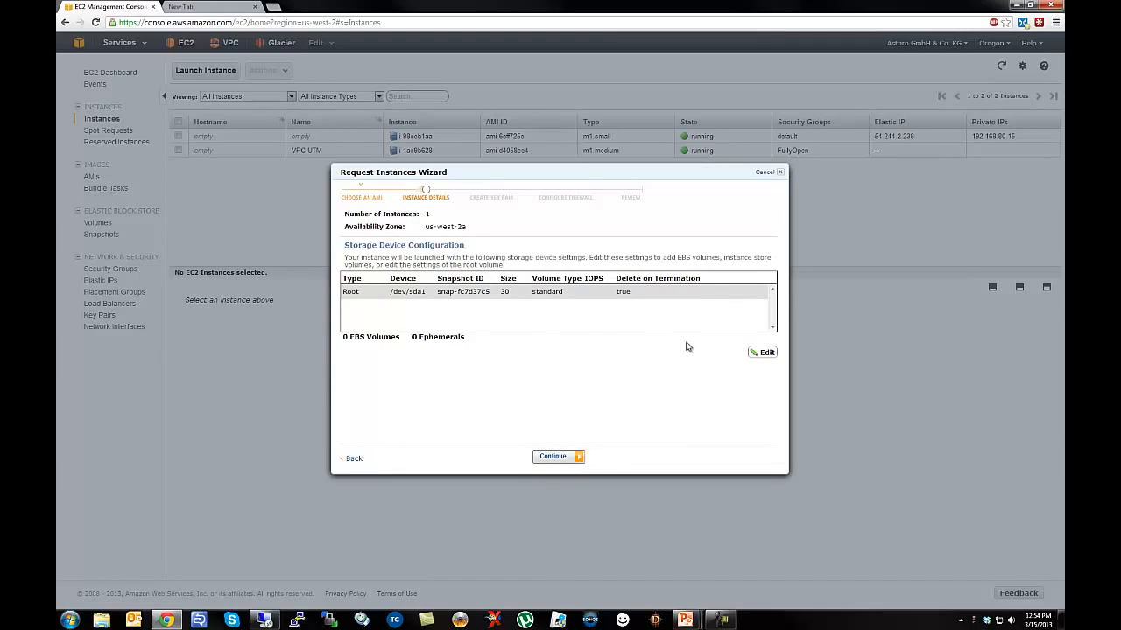
Enlarge the root volume from 30 GB to 60 GB.
left_click(761, 352)
left_click_drag(416, 308, 355, 300)
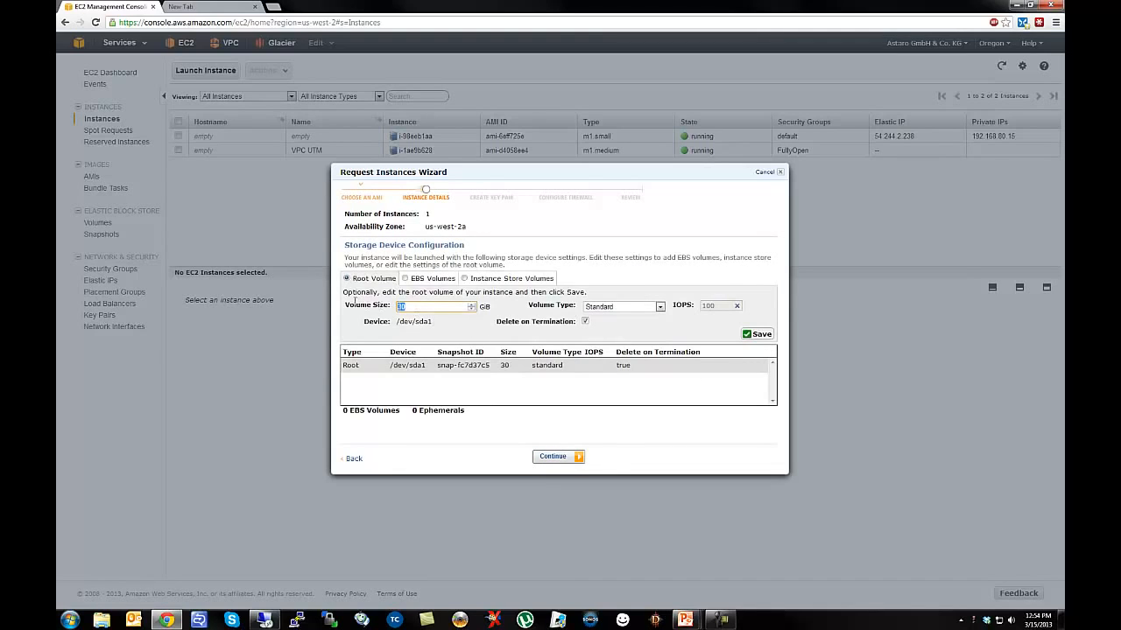
type("60")
left_click(759, 338)
Add tags Name 'VPC Windows Server' and Private Address 192.168.81.5.
left_click(552, 459)
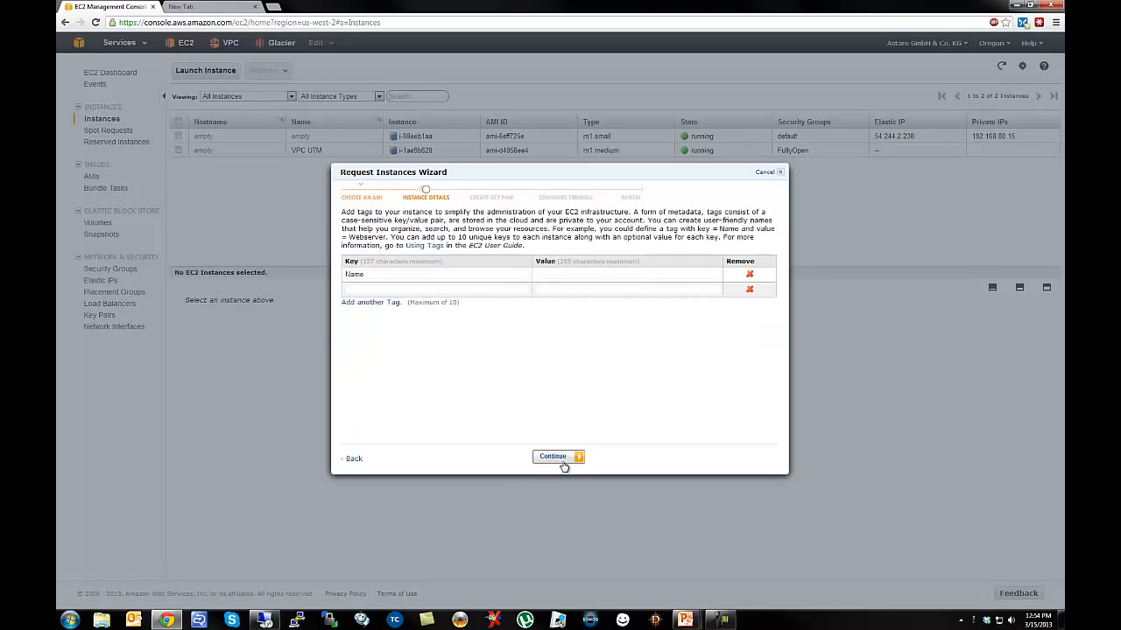
left_click(540, 274)
type("VP")
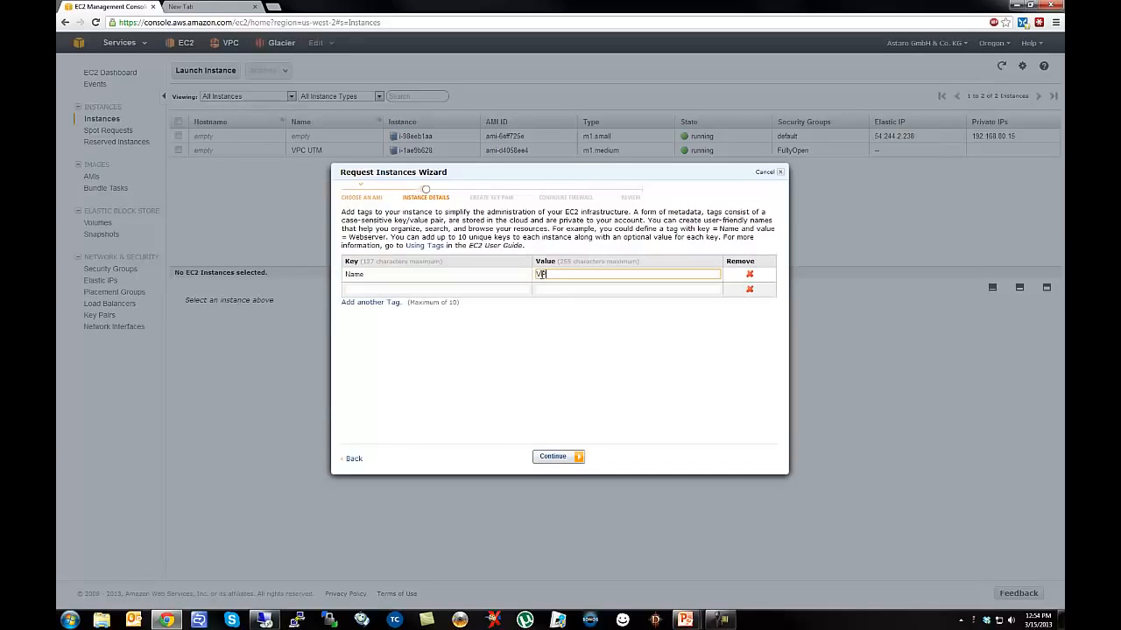
type("C Windows Server")
left_click(405, 291)
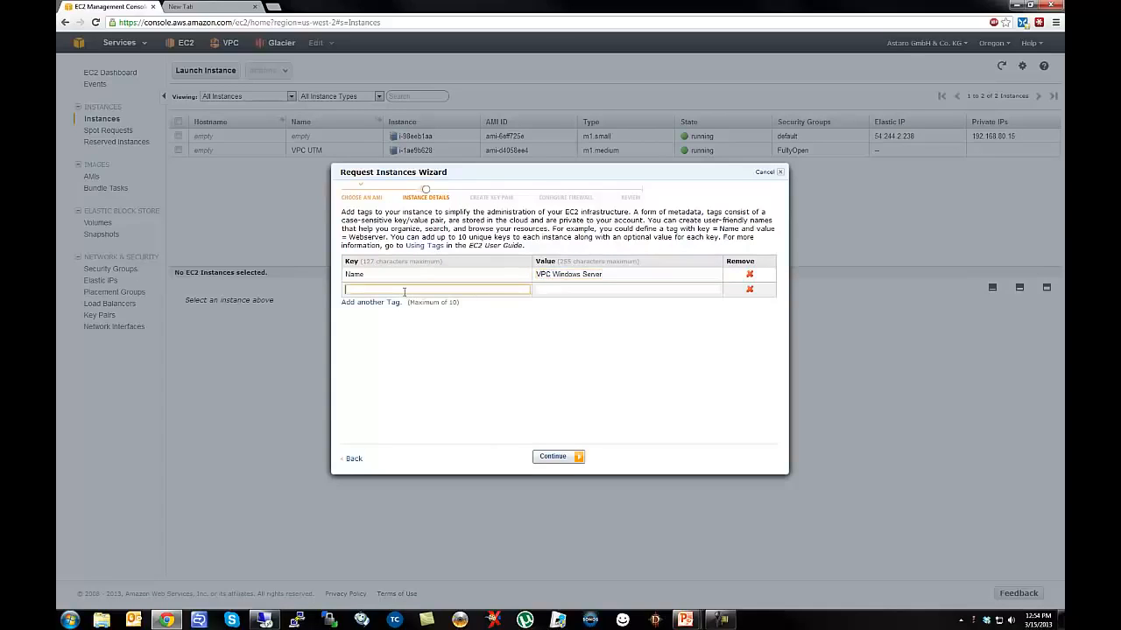
type("Private IP")
key("Tab")
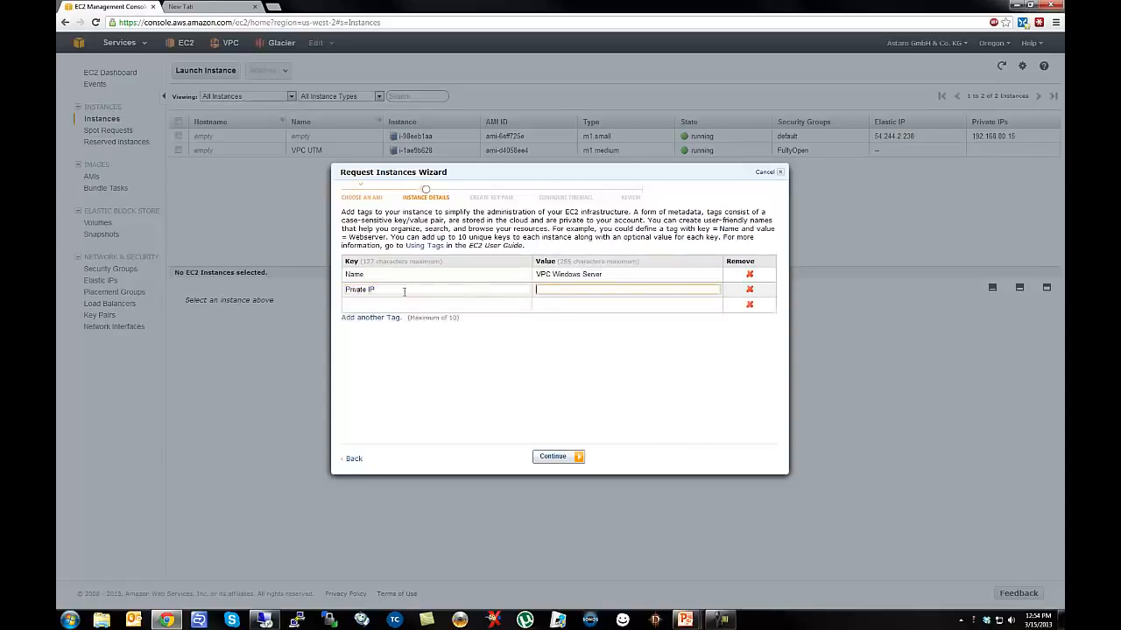
key("shift+Tab")
type("Priva")
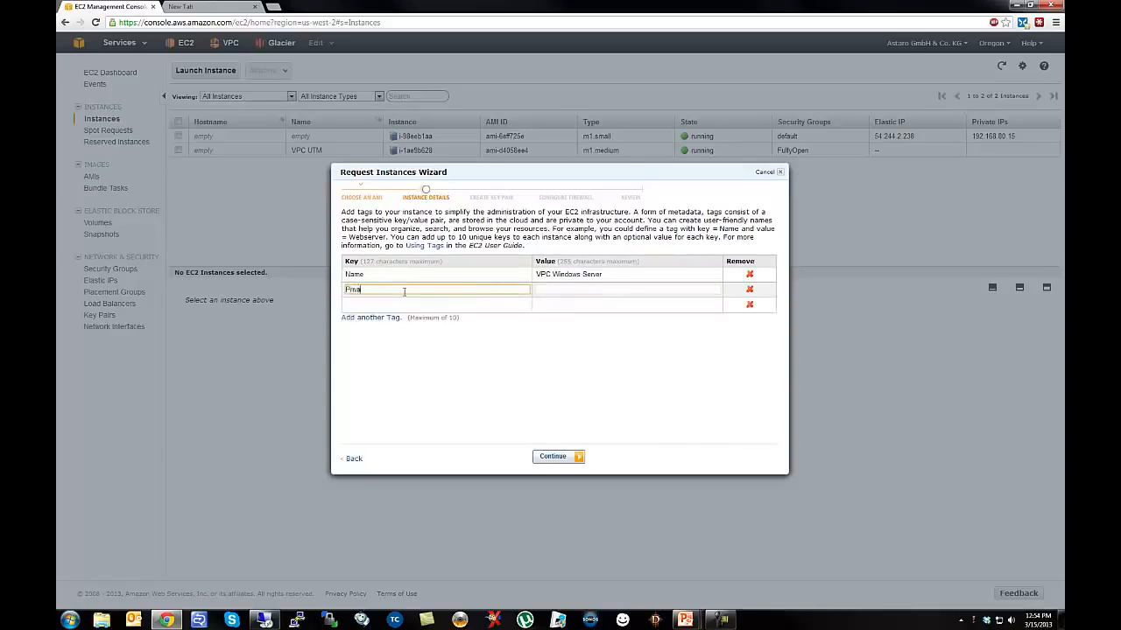
type("te Address")
key("Tab")
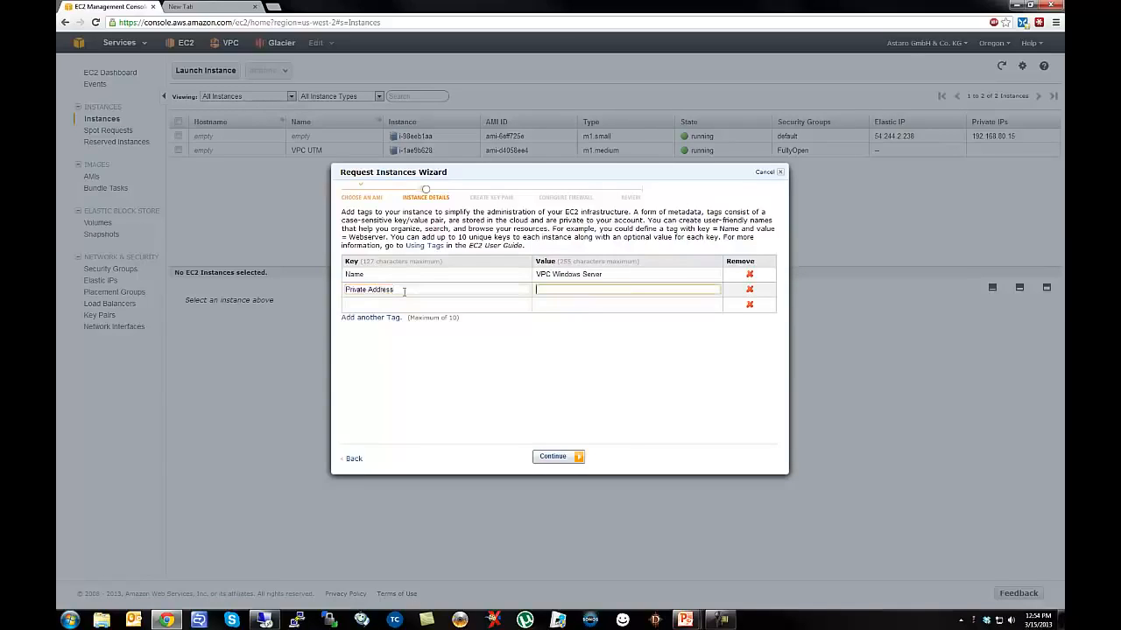
type("192.168.81.5")
Try a third Owner/Purpose tag, then erase its key and value so the row stays empty.
left_click(394, 305)
type("Owner")
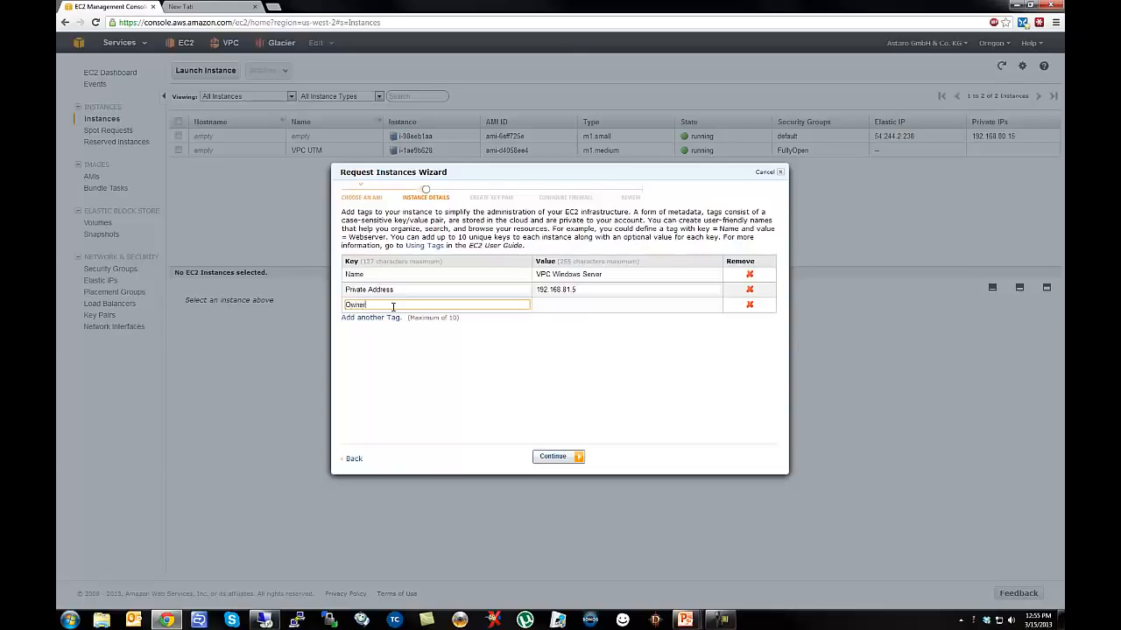
key("Tab")
type("Angela")
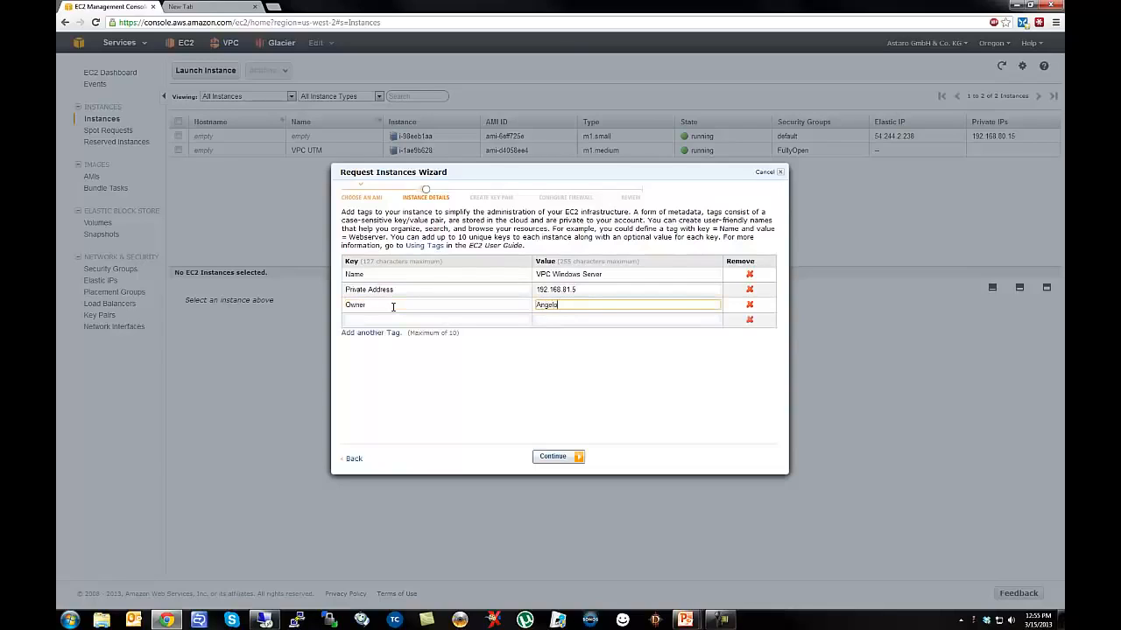
key("BackSpace")
key("BackSpace")
key("BackSpace")
key("BackSpace")
key("BackSpace")
double_click(393, 305)
key("BackSpace")
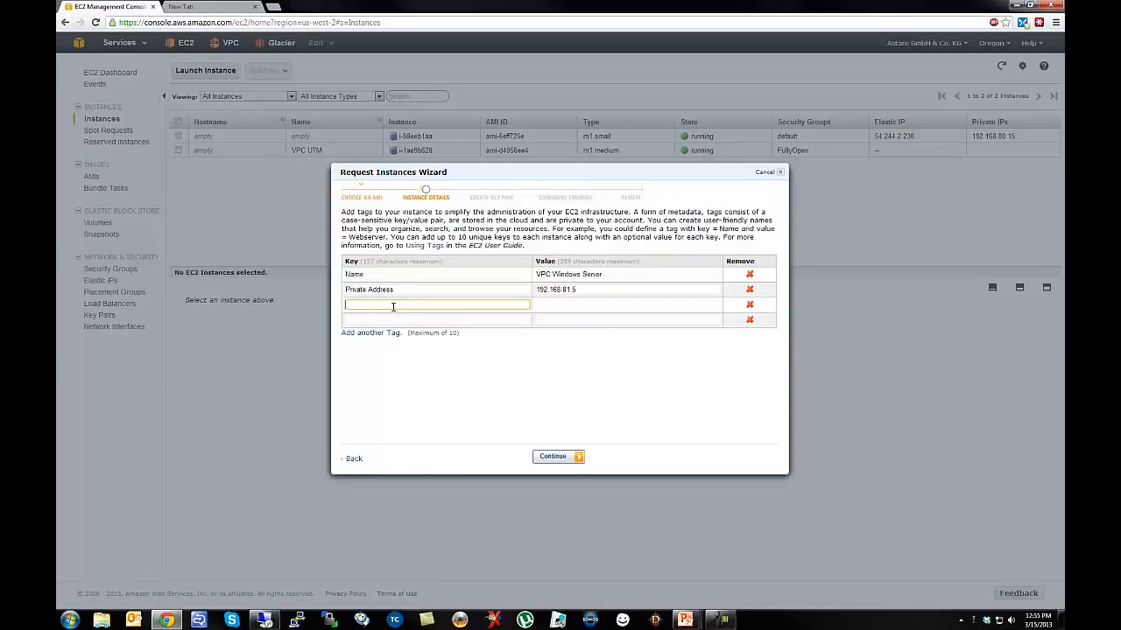
type("Purpose")
key("Tab")
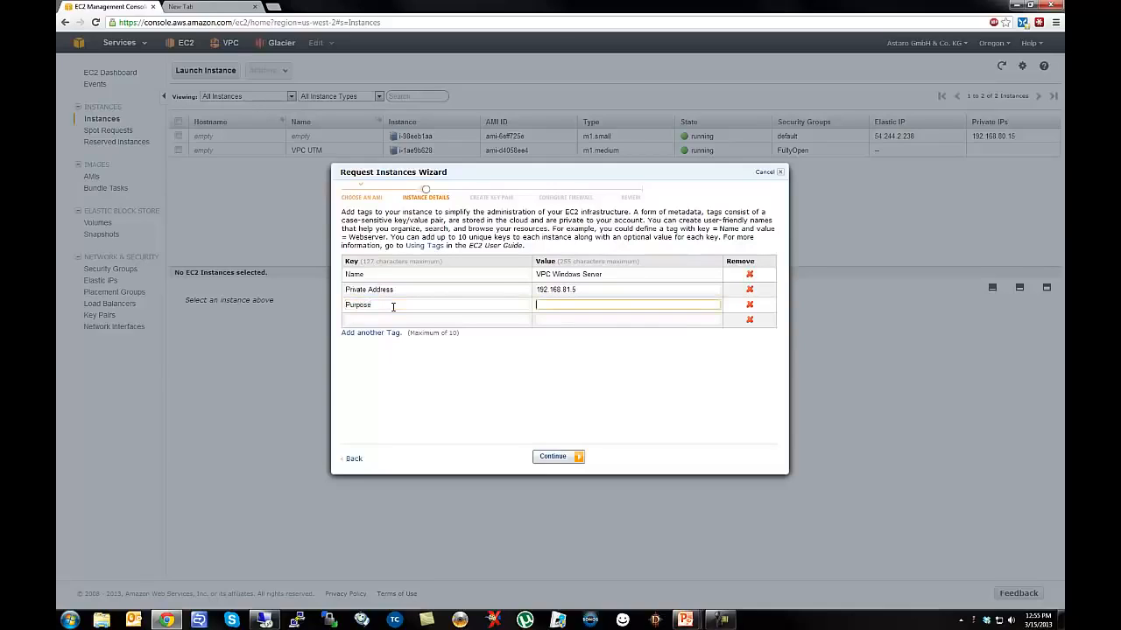
type("Minccraft")
key("BackSpace")
key("BackSpace")
key("BackSpace")
key("BackSpace")
key("BackSpace")
key("BackSpace")
key("BackSpace")
key("BackSpace")
key("BackSpace")
left_click(401, 306)
key("BackSpace")
key("BackSpace")
key("BackSpace")
key("BackSpace")
key("BackSpace")
key("BackSpace")
key("BackSpace")
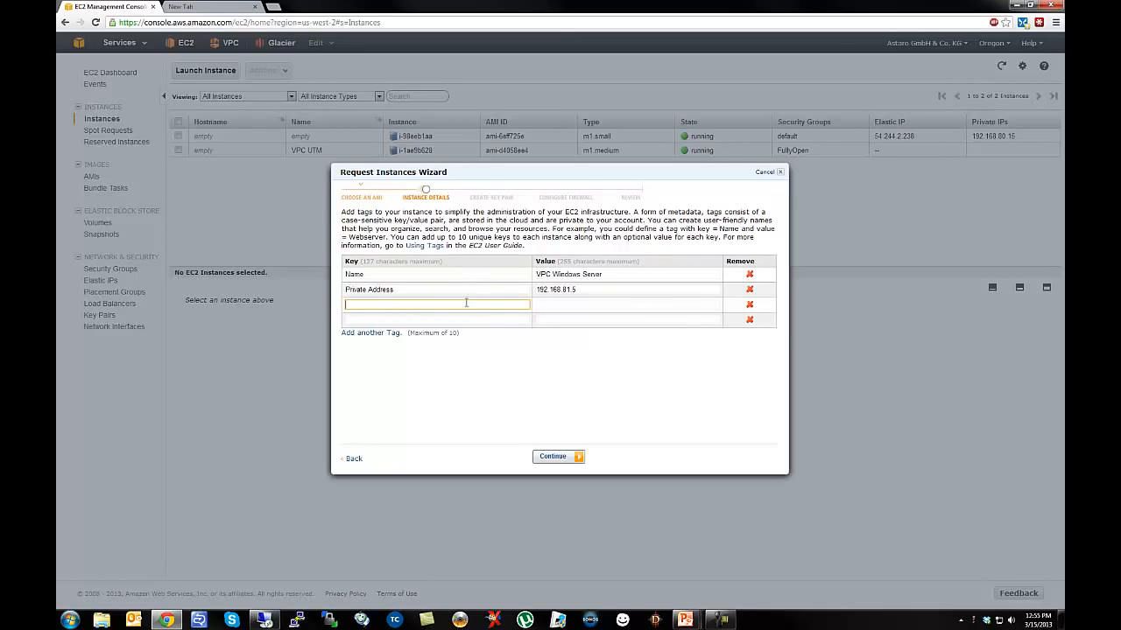
Create and download a newly named key pair, saving its .pem private key file.
left_click(549, 457)
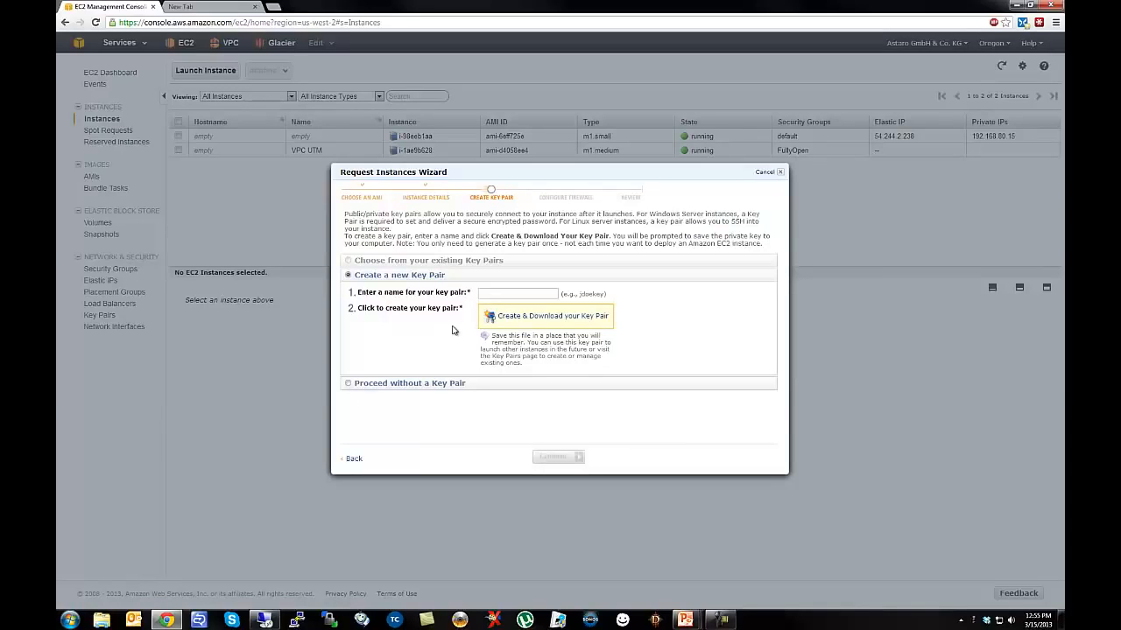
left_click(488, 295)
type("AngeloKey")
left_click(516, 320)
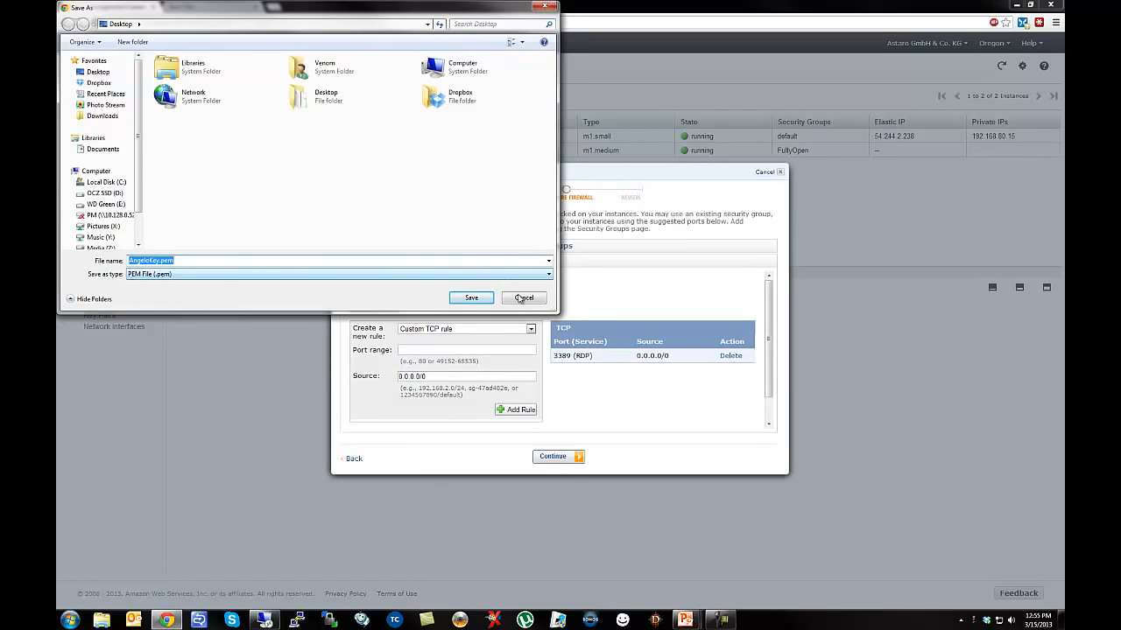
left_click(473, 298)
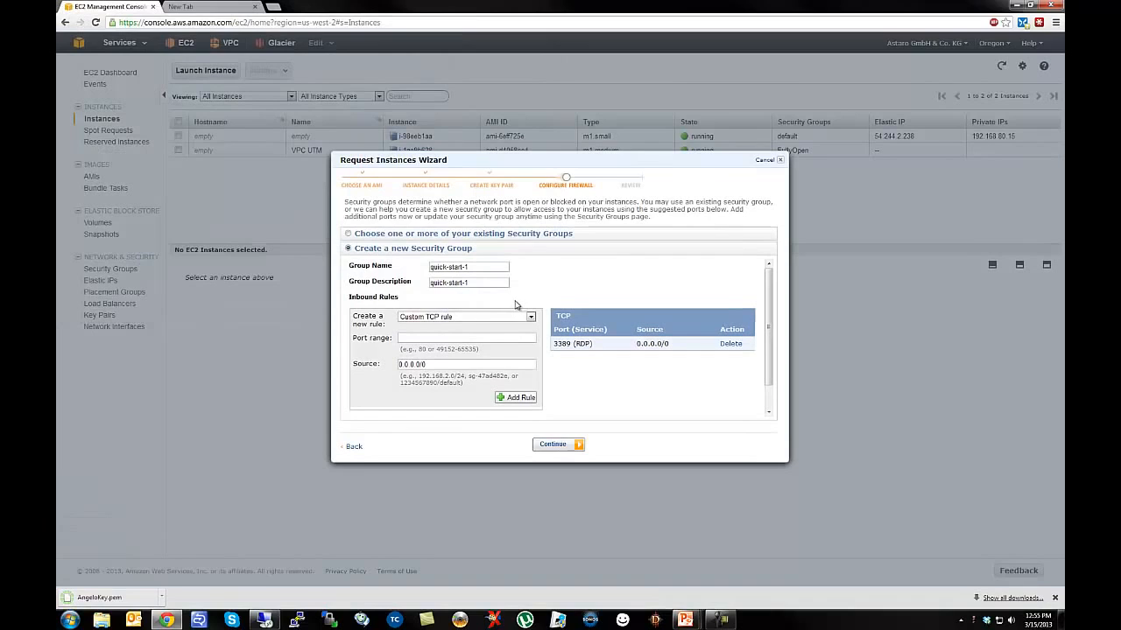
Assign the existing security group sg-a8a0bfc4 - FullyOpen and continue to the Review page.
left_click(1056, 599)
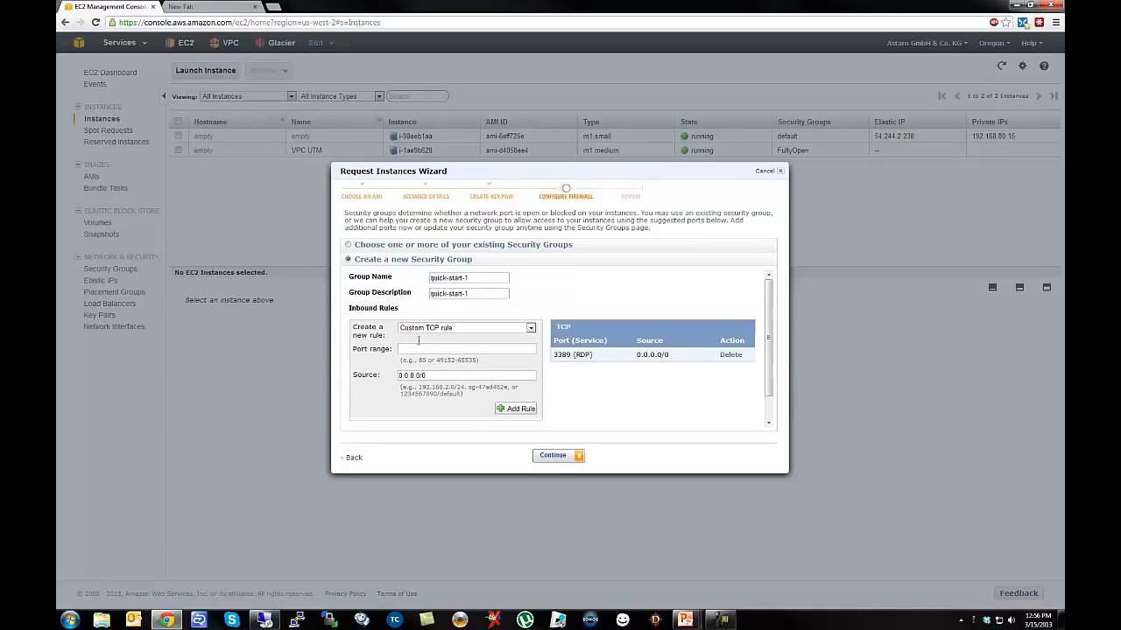
left_click(348, 245)
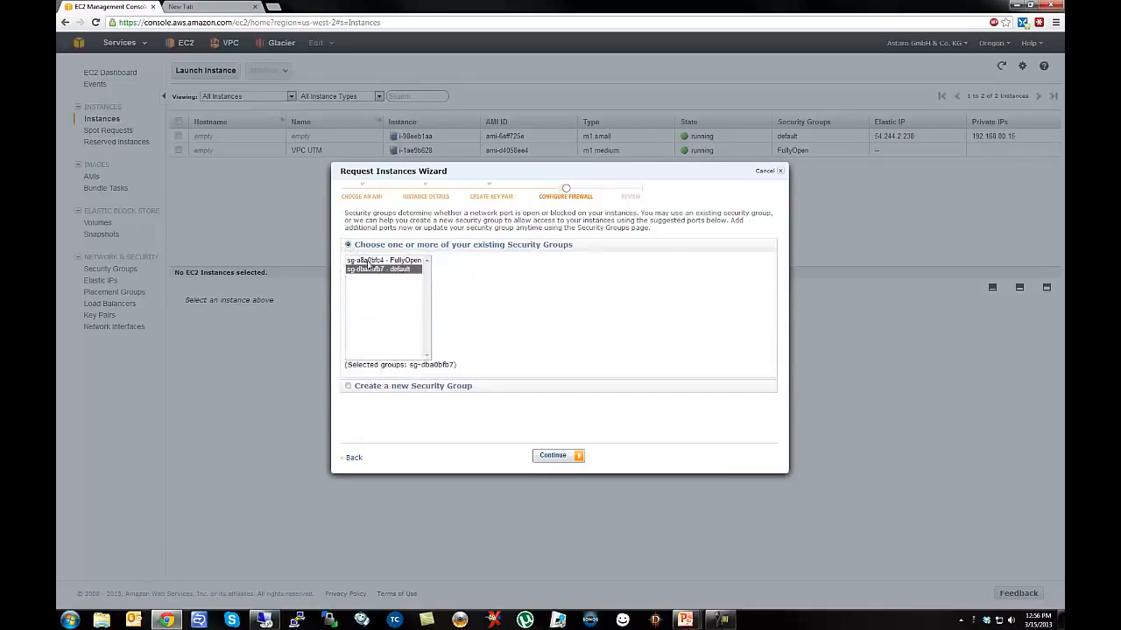
left_click(368, 263)
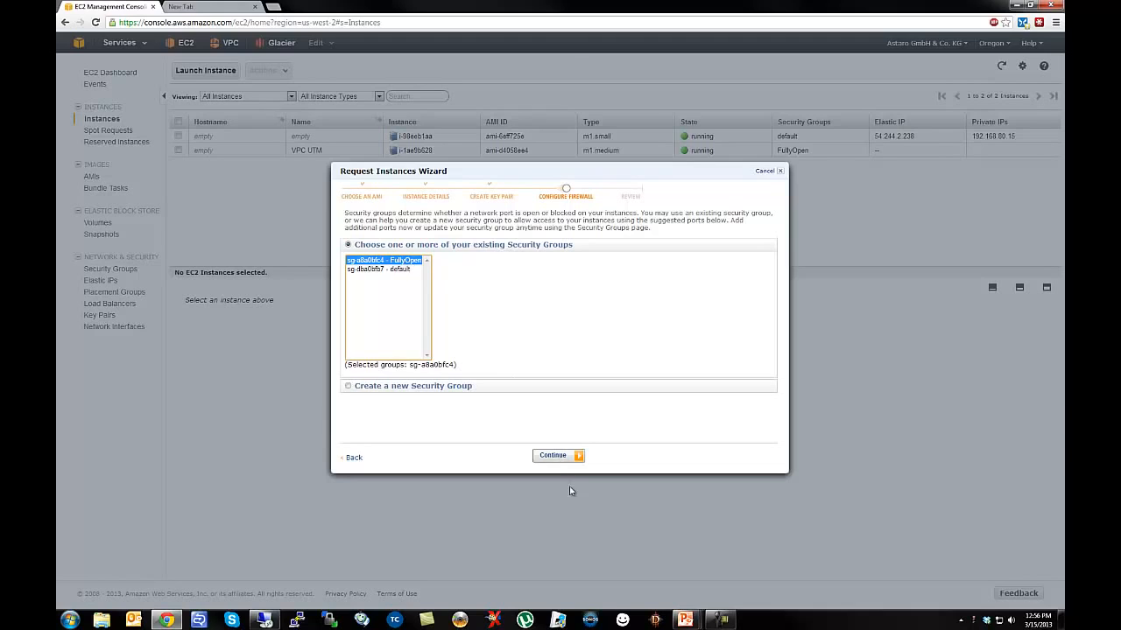
left_click(551, 456)
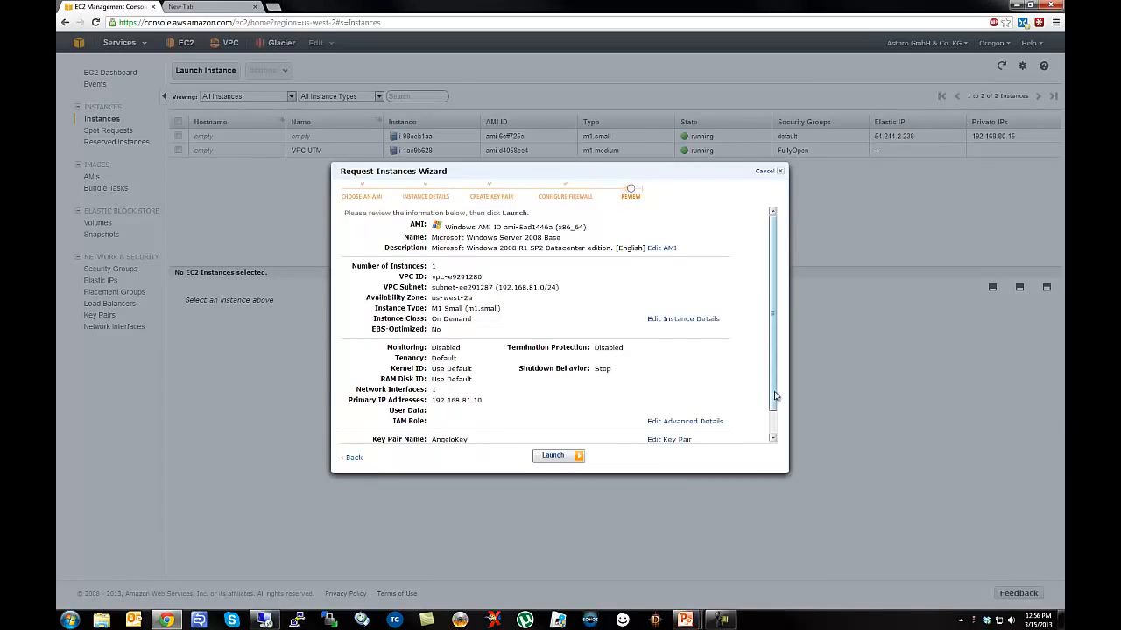
Launch the VPC Windows Server instance from the Review page and close the confirmation.
scroll(776, 395, "down", 1)
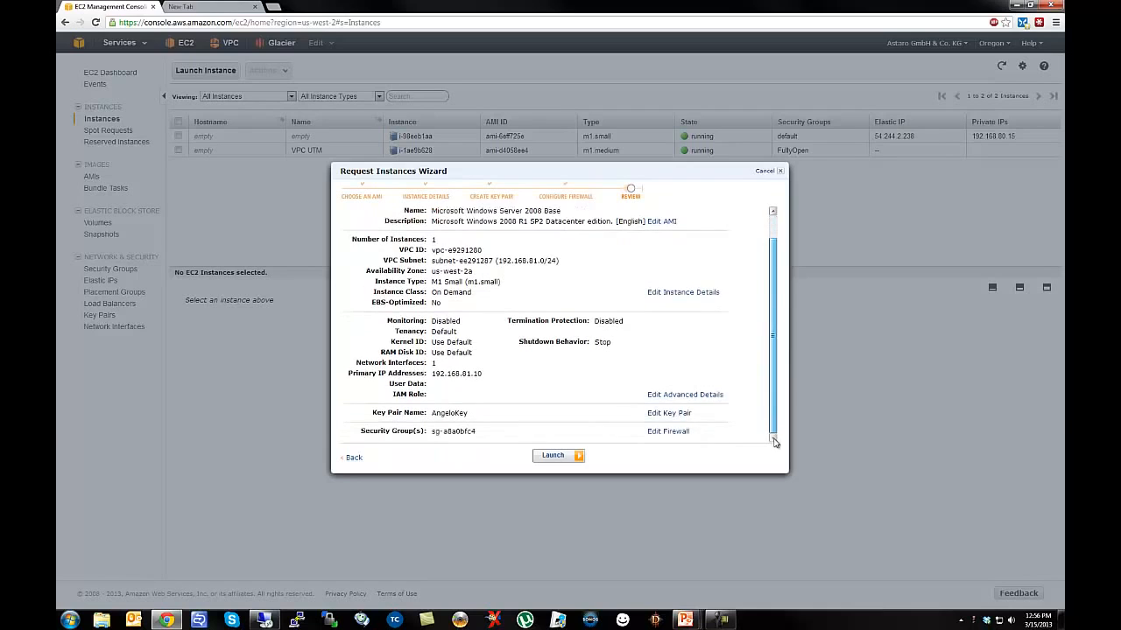
left_click(553, 456)
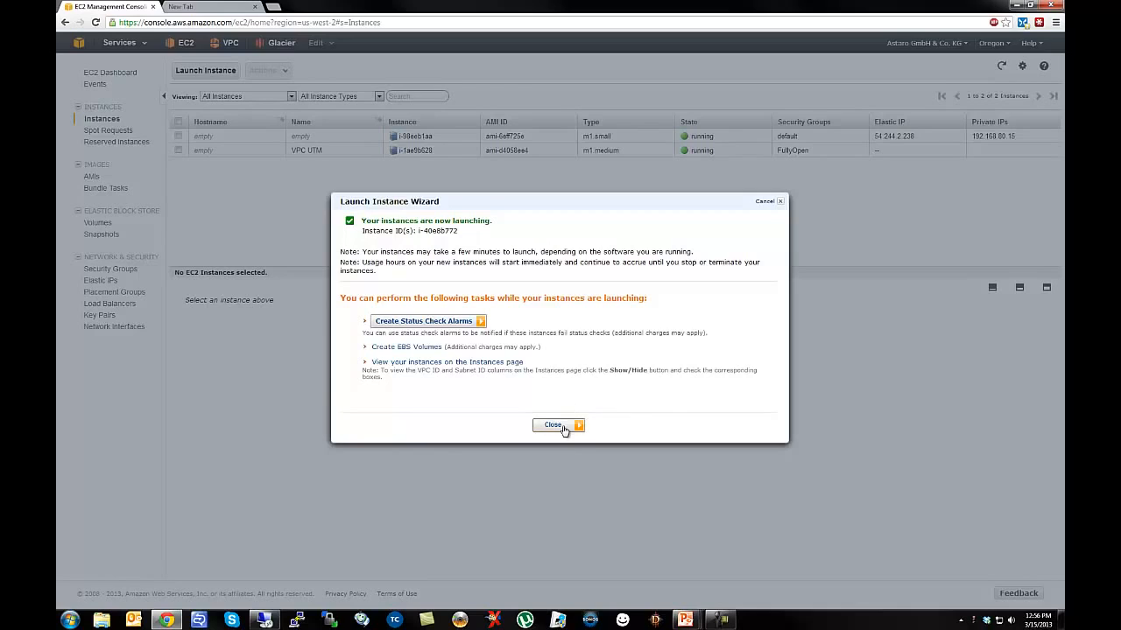
left_click(562, 426)
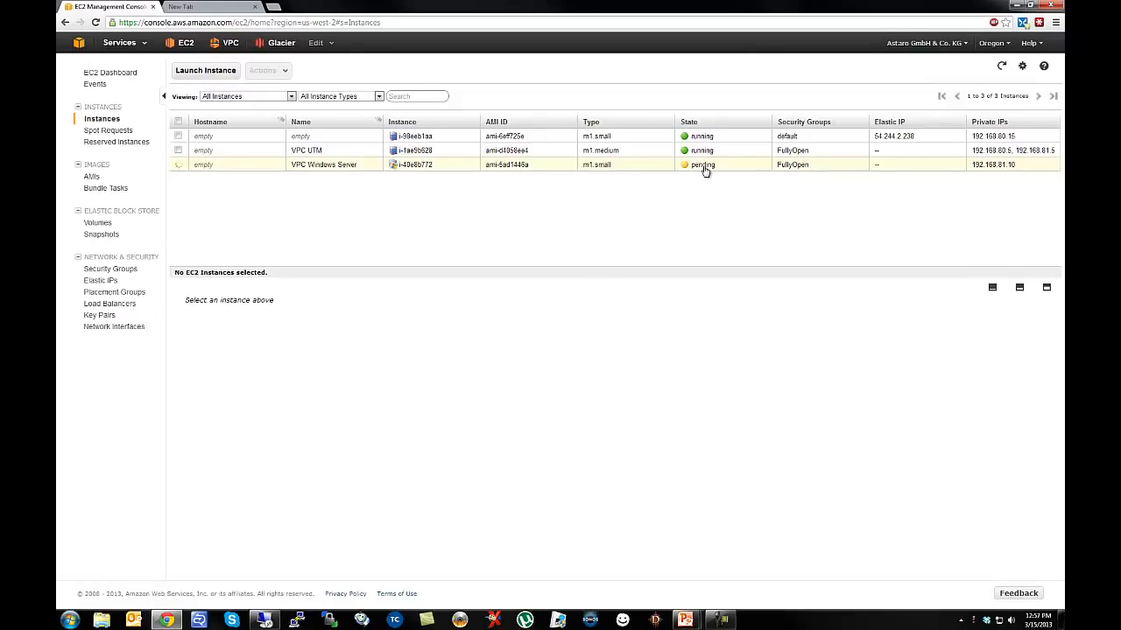
Request the VPC Windows Server administrator password and dismiss the 'not available yet' notice.
right_click(563, 167)
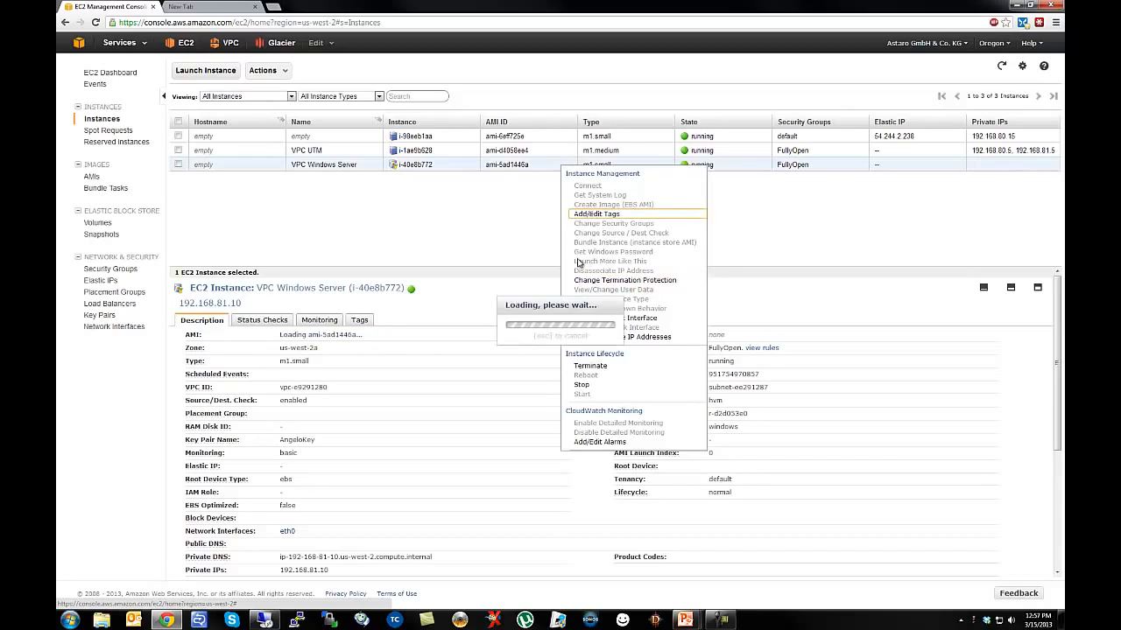
left_click(525, 243)
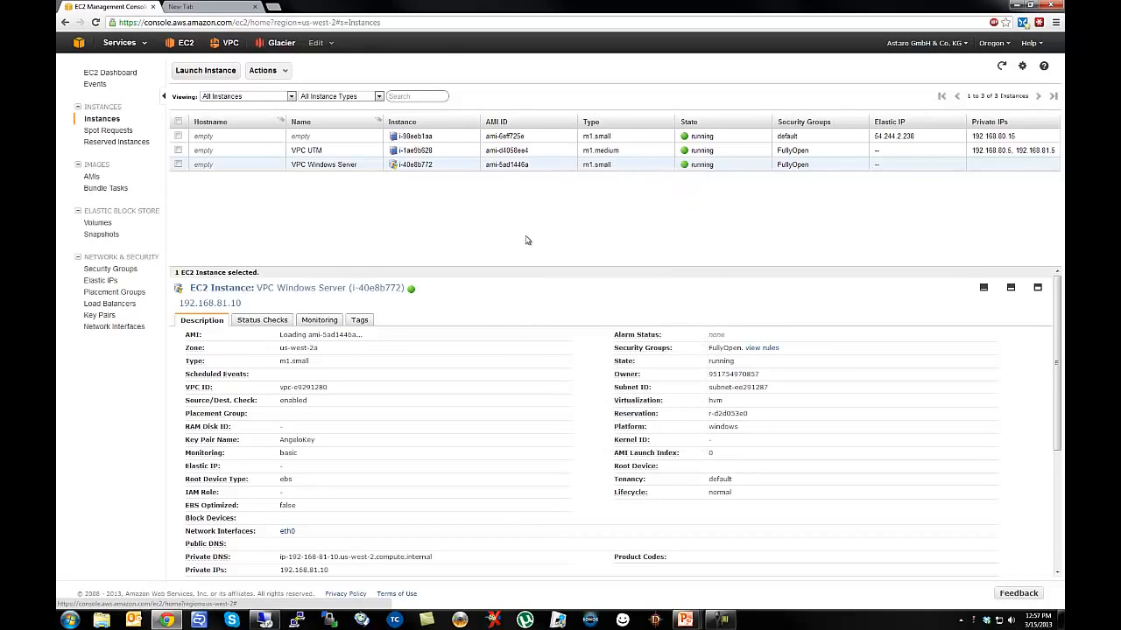
right_click(572, 167)
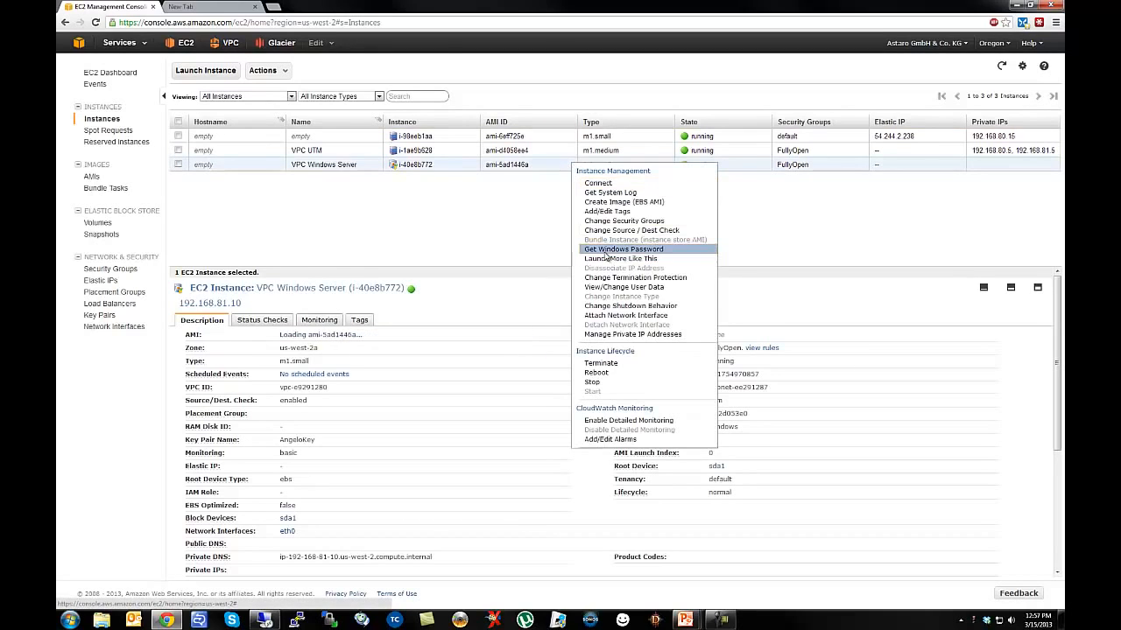
left_click(614, 249)
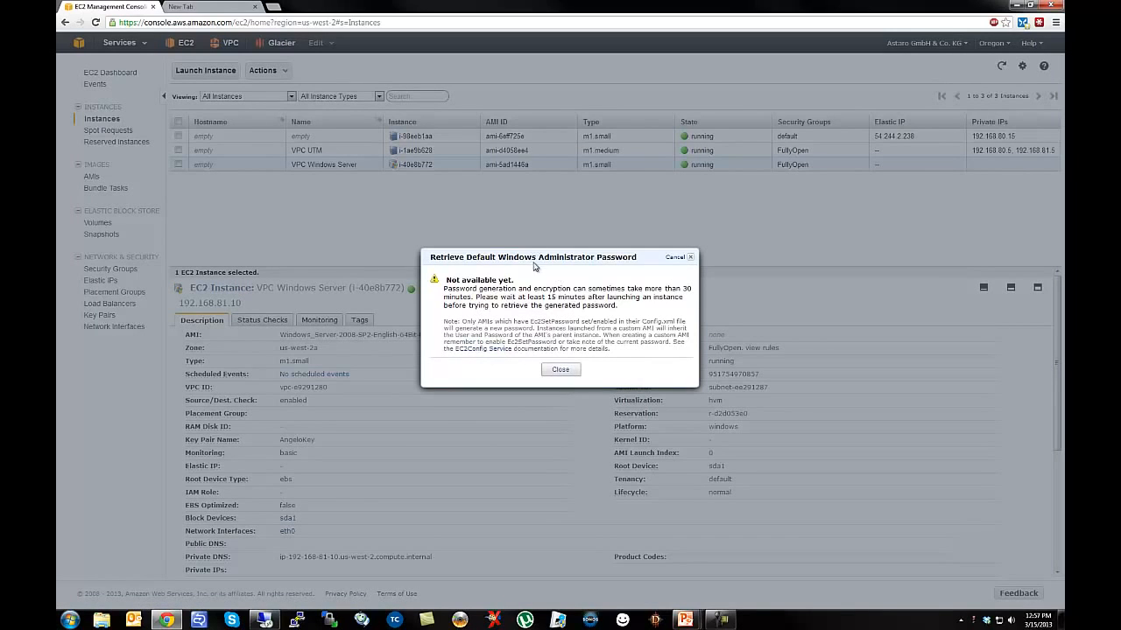
left_click_drag(534, 260, 457, 221)
left_click(451, 216)
left_click(558, 370)
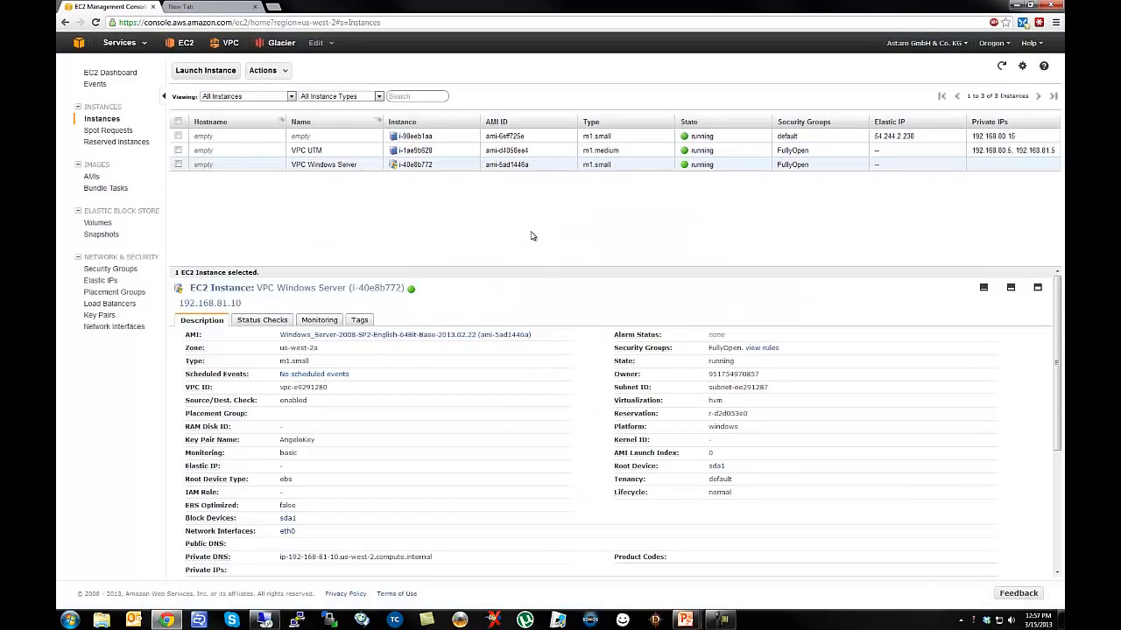
Inspect the VPC UTM instance's details, then go to the Elastic IPs list.
left_click(330, 152)
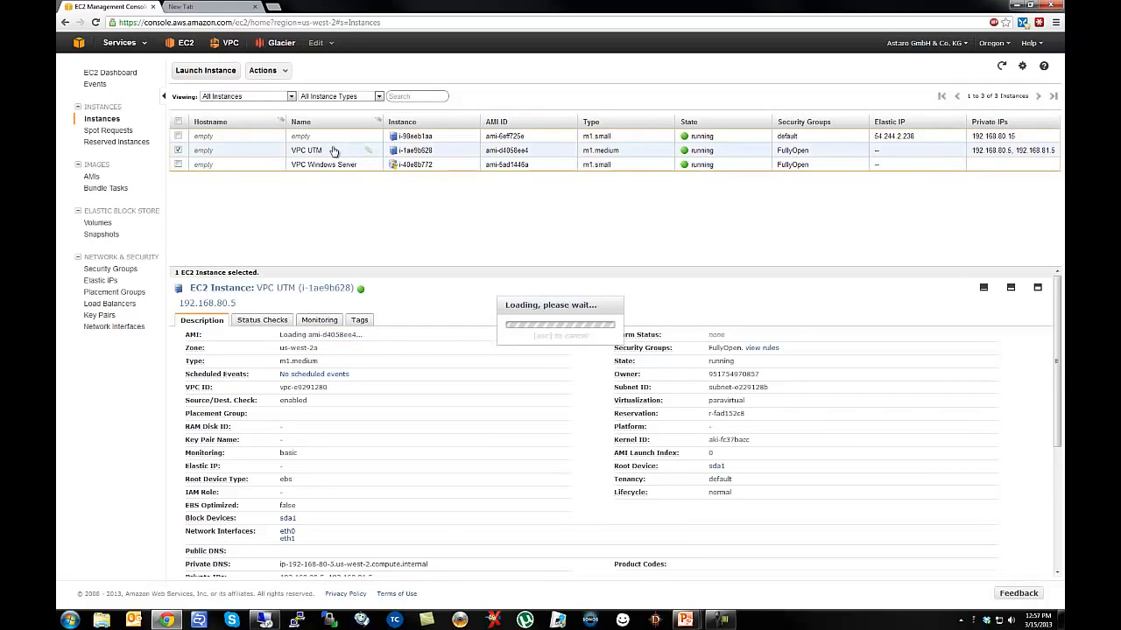
left_click_drag(315, 266, 308, 211)
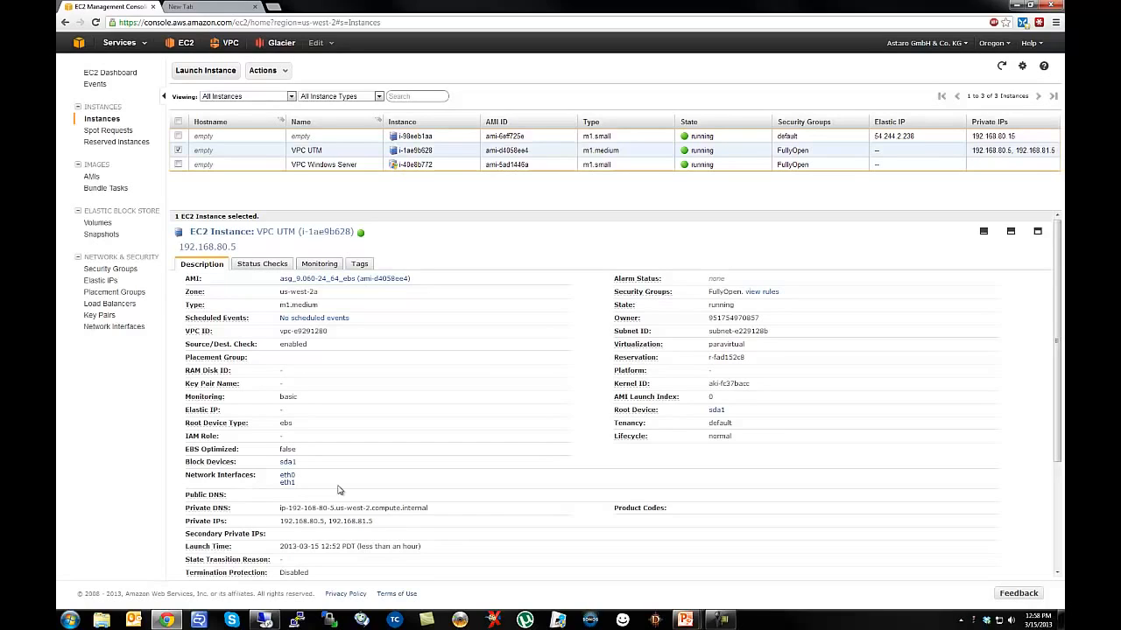
left_click(100, 284)
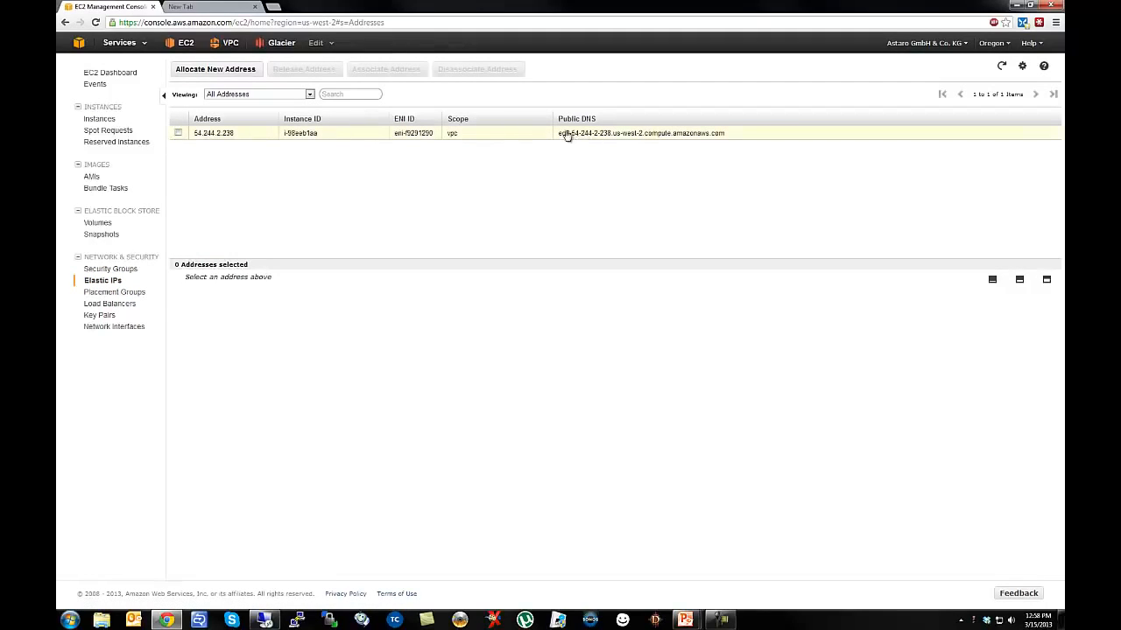
Select Elastic IP 54.244.2.238 and confirm Disassociate Address.
left_click_drag(562, 133, 710, 142)
left_click(707, 146)
left_click(228, 137)
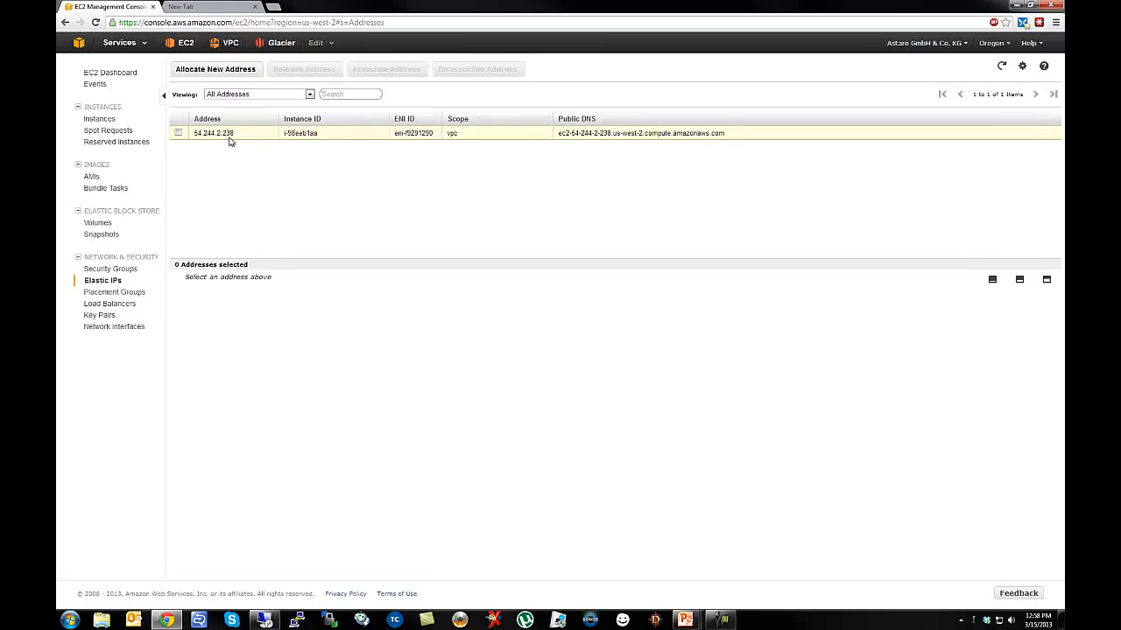
left_click(451, 70)
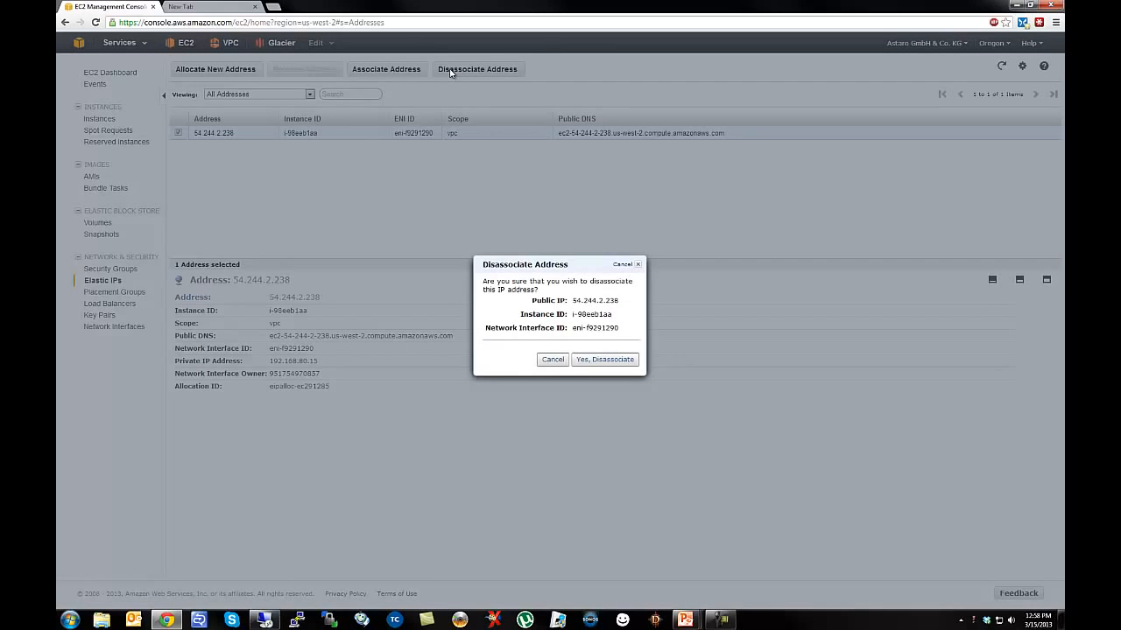
left_click(604, 359)
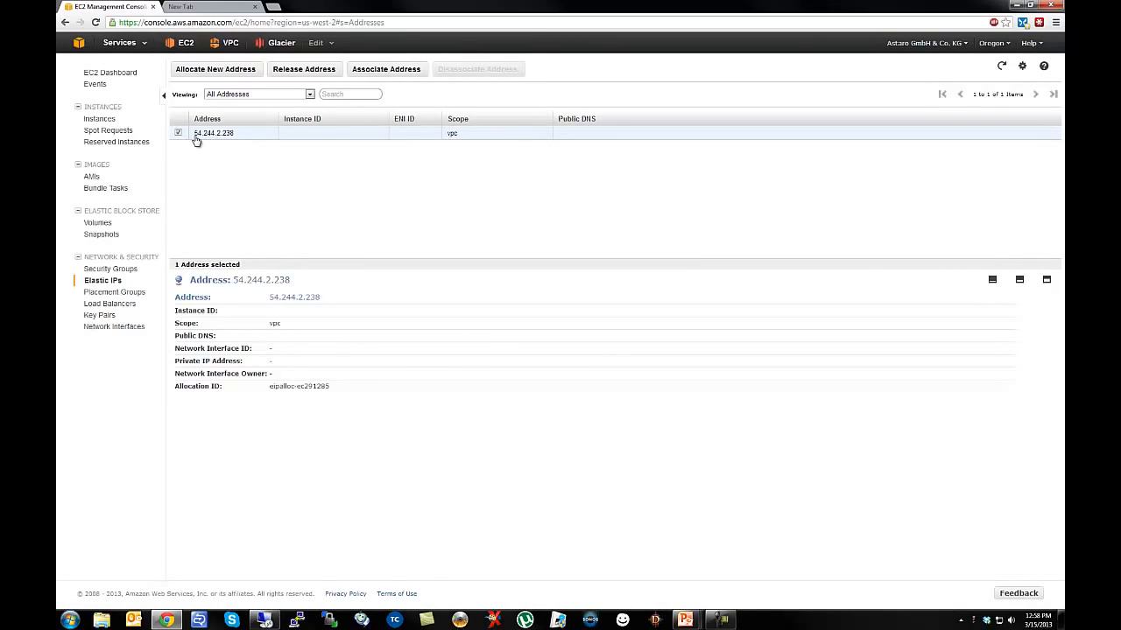
Associate 54.244.2.238 with VPC UTM at 192.168.80.5, then select its public DNS name.
left_click(383, 70)
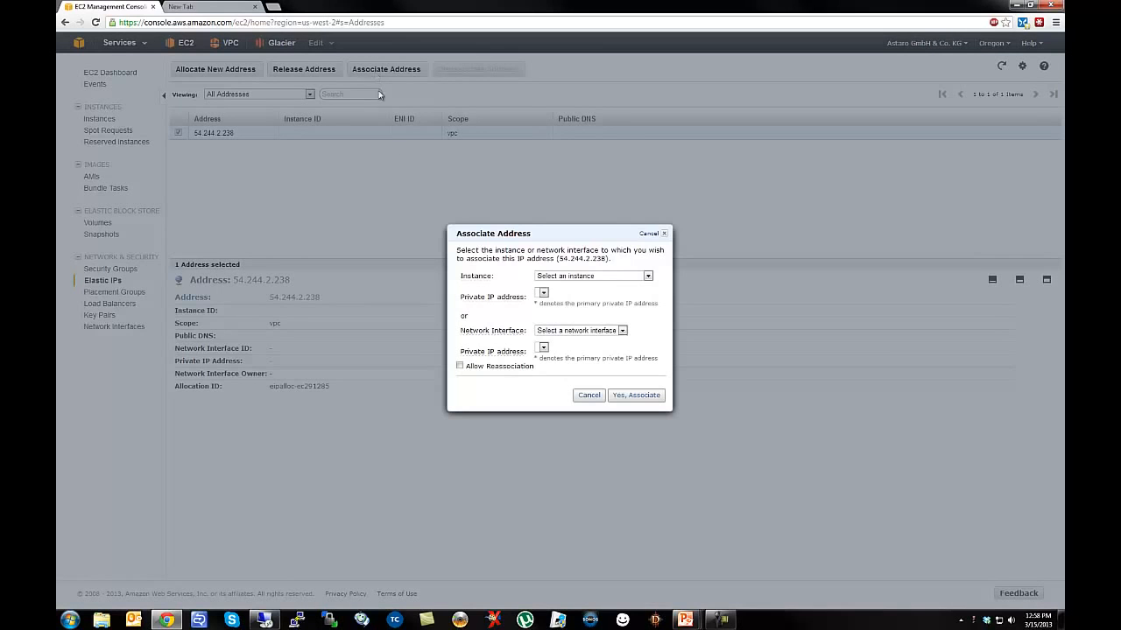
left_click(571, 276)
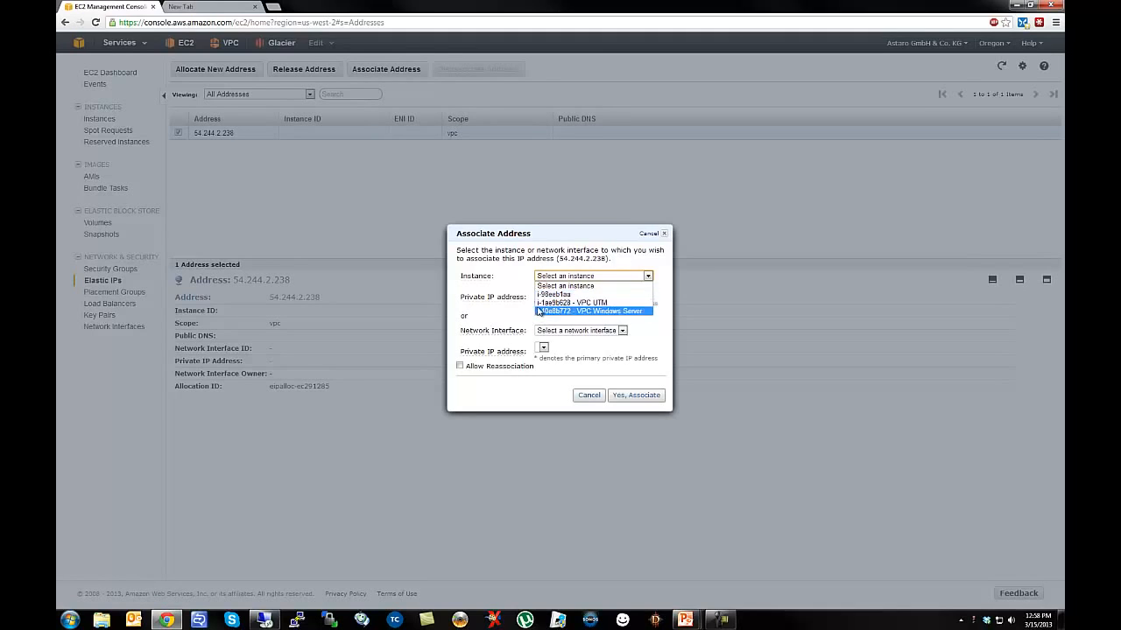
left_click(582, 302)
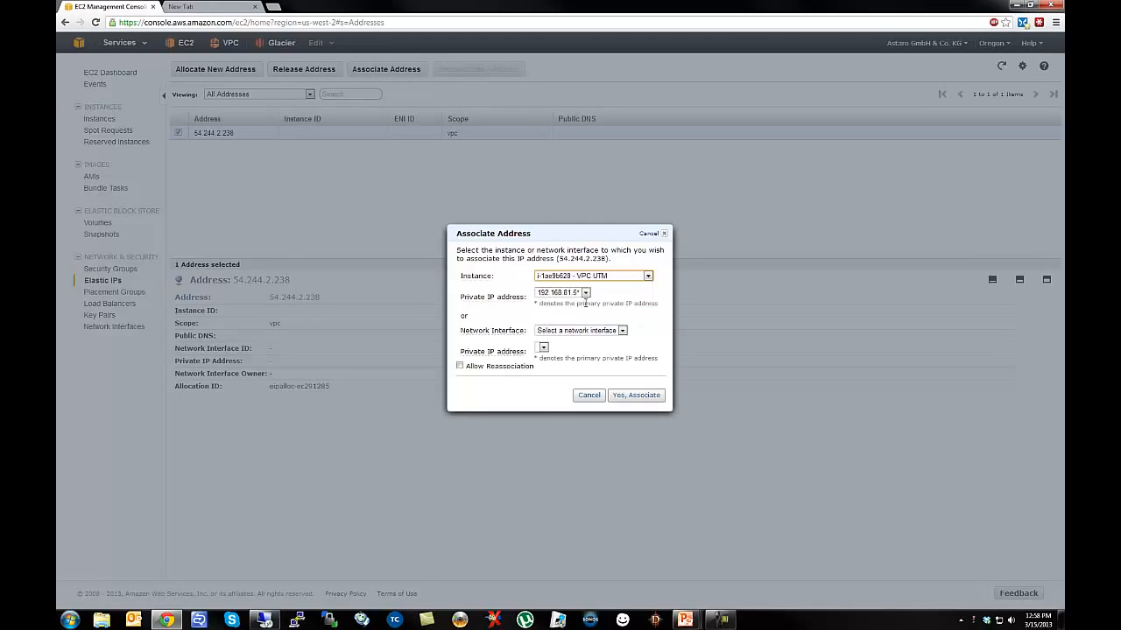
left_click(586, 294)
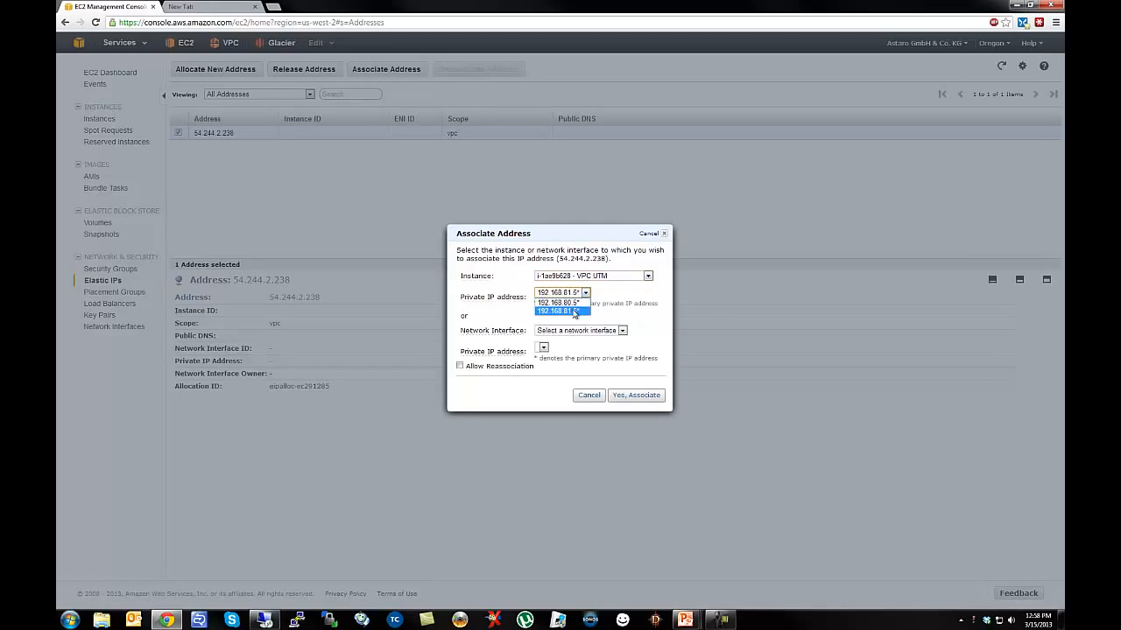
left_click(616, 299)
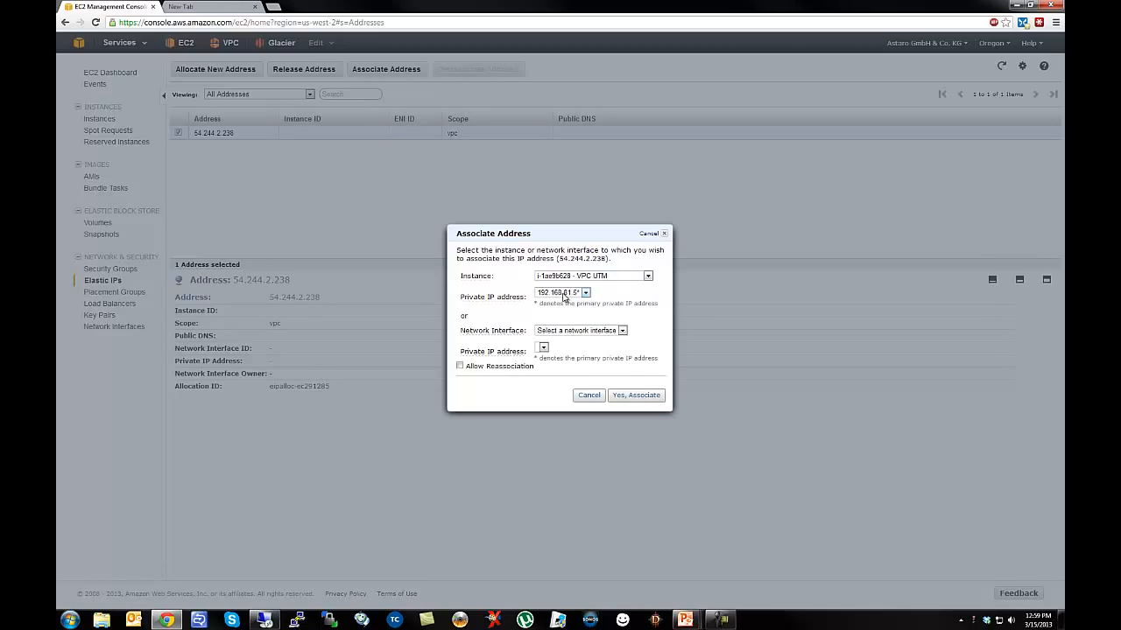
left_click(562, 297)
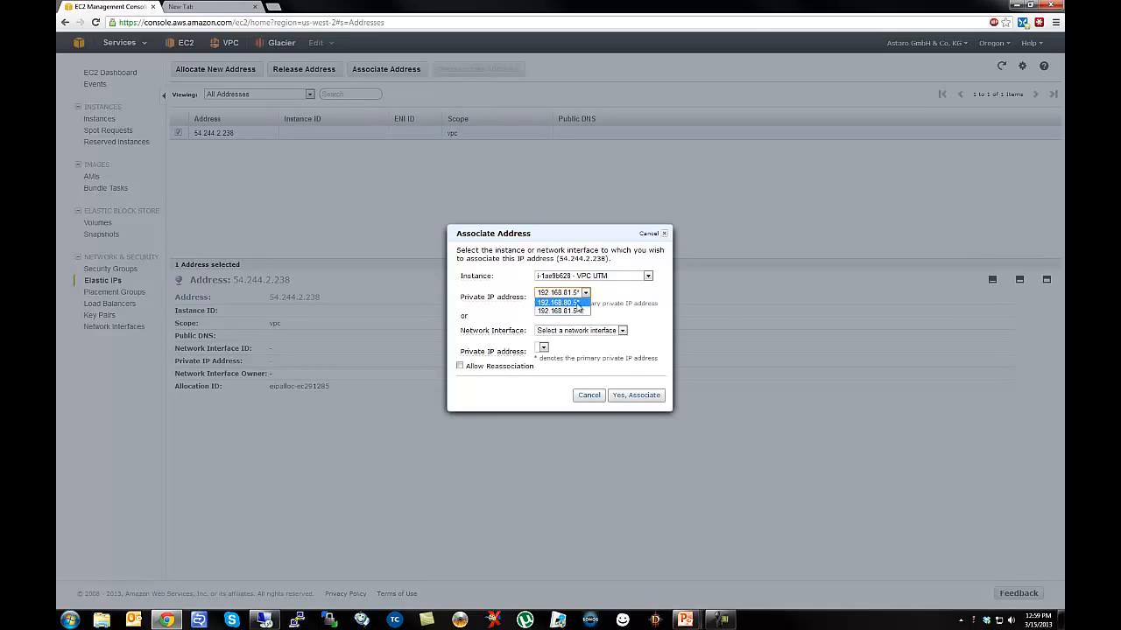
left_click(571, 303)
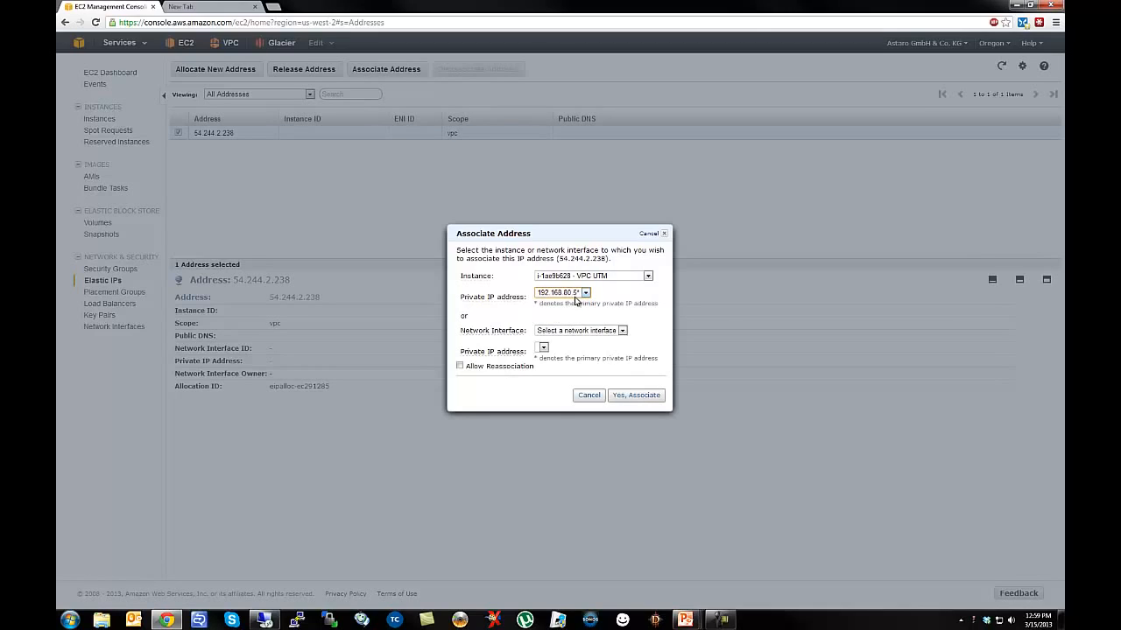
left_click(639, 397)
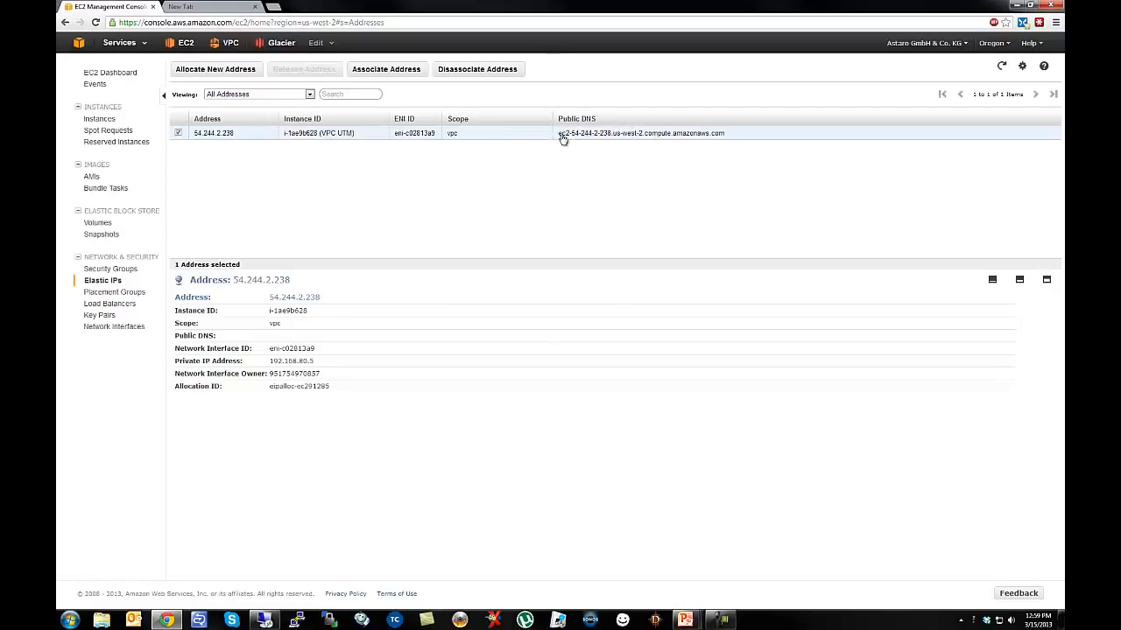
left_click_drag(559, 133, 729, 133)
key("ctrl+c")
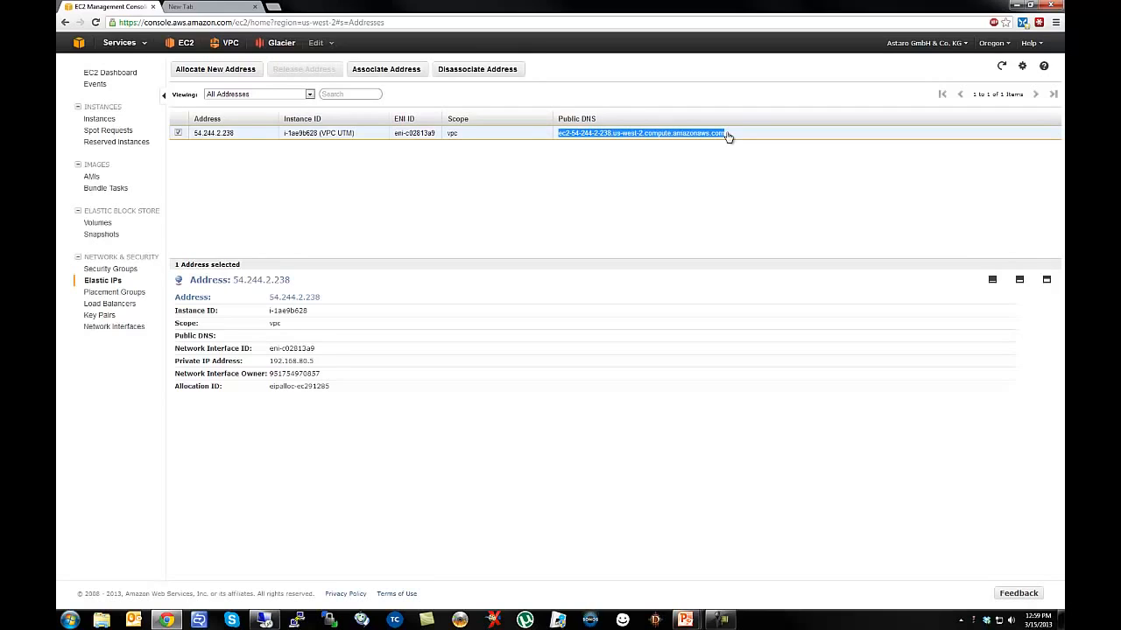
left_click(228, 8)
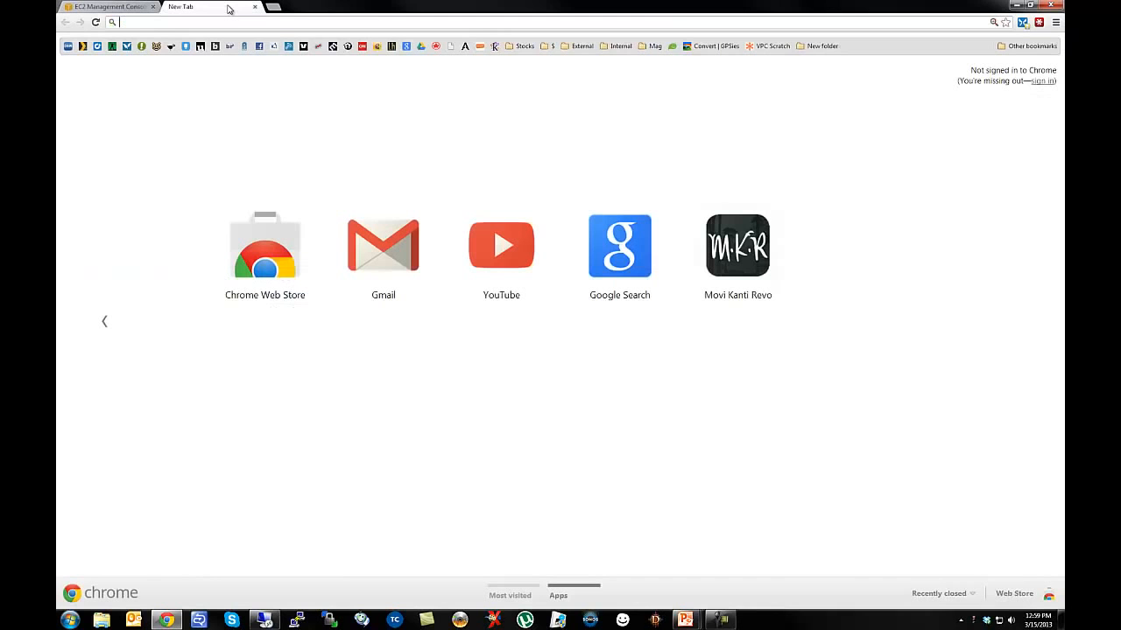
type("https://192.168.50.1:4444")
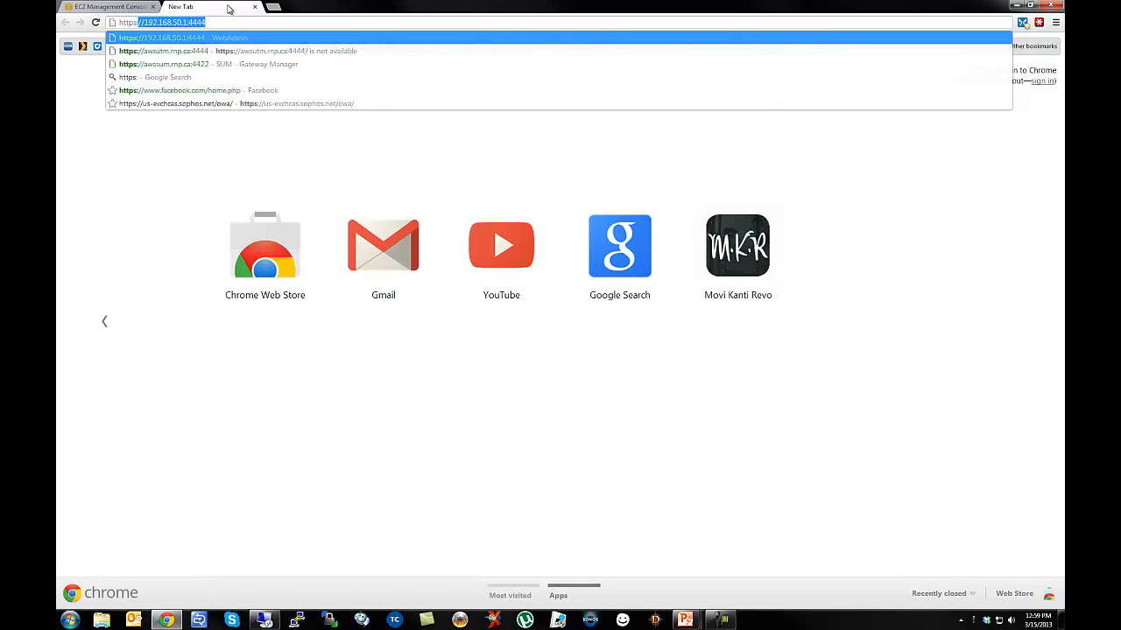
key("ctrl+v")
type(":4")
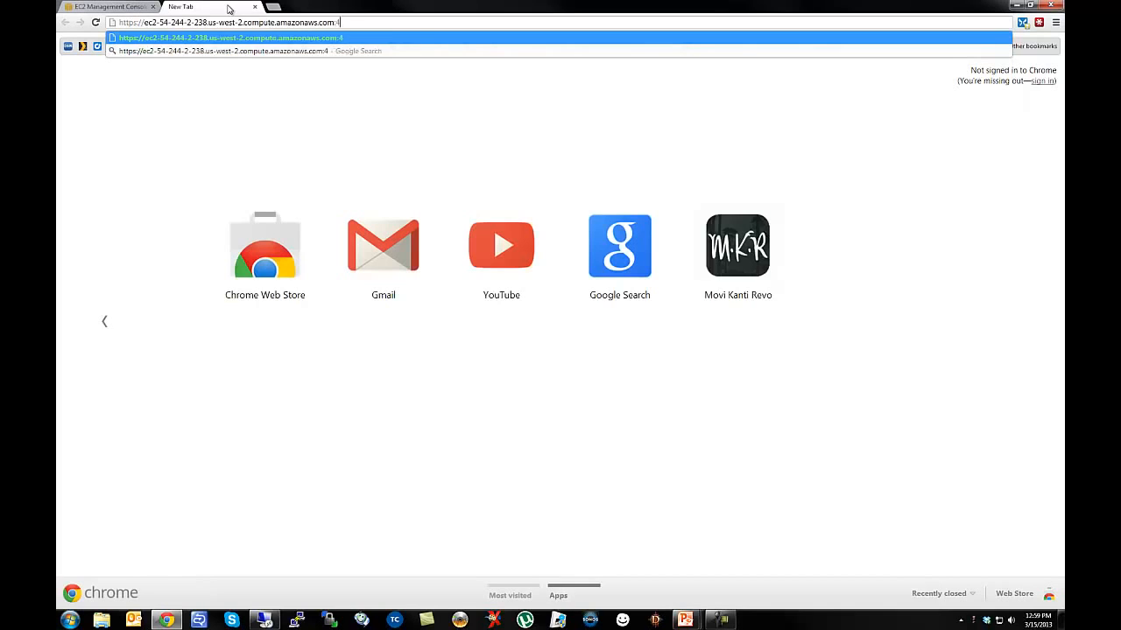
type("444")
key("Return")
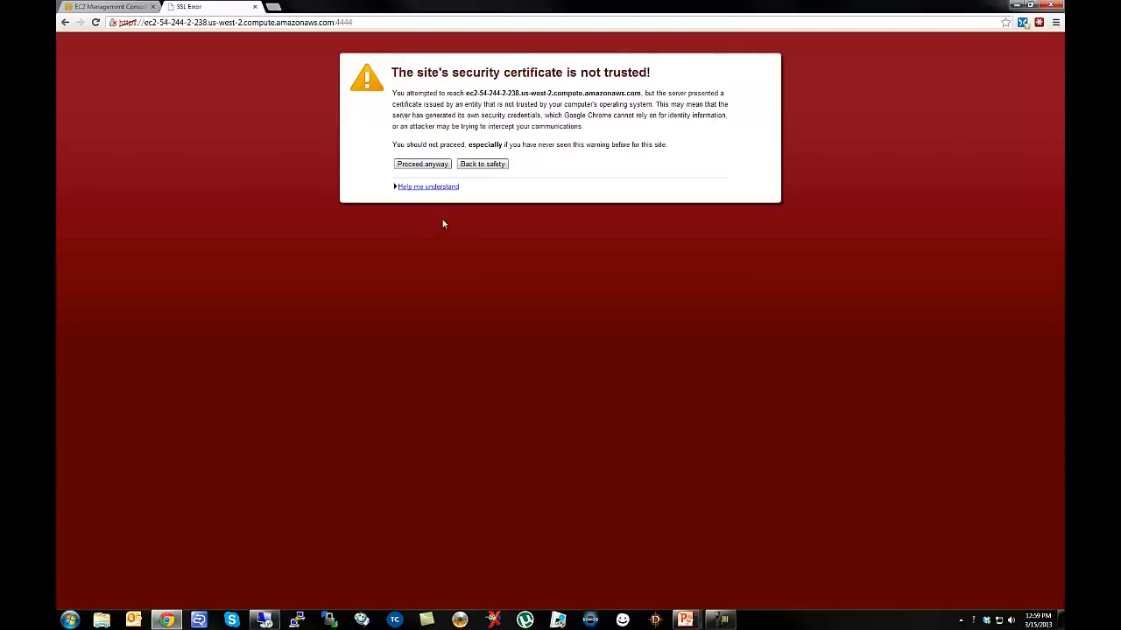
left_click(429, 166)
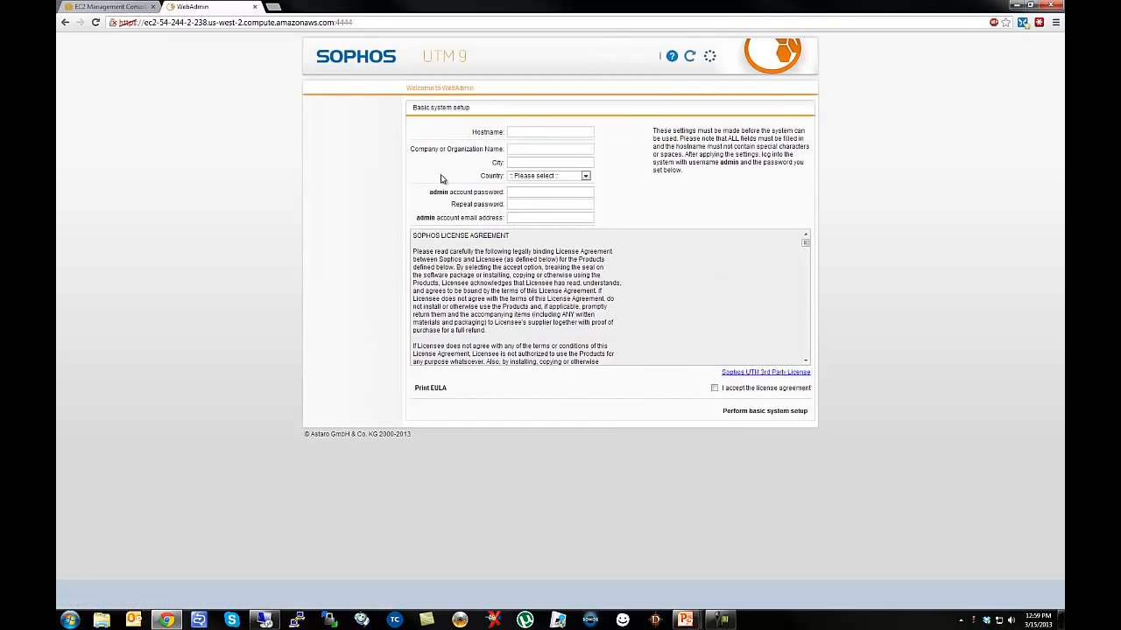
Set the Hostname to the EC2 instance's public DNS name.
left_click(519, 132)
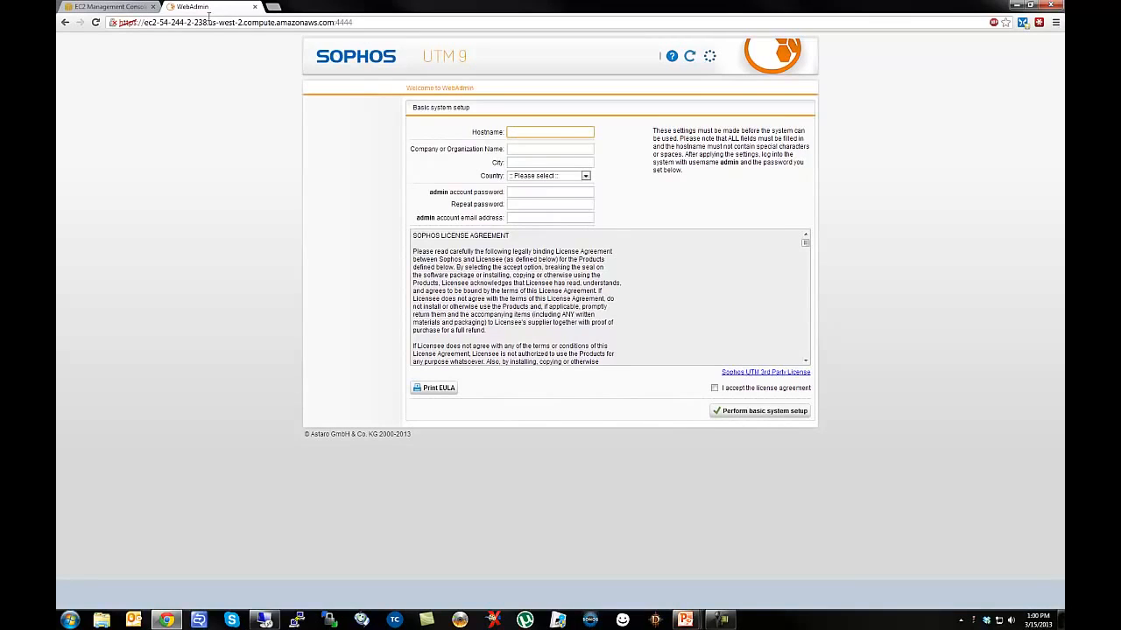
left_click_drag(144, 22, 335, 23)
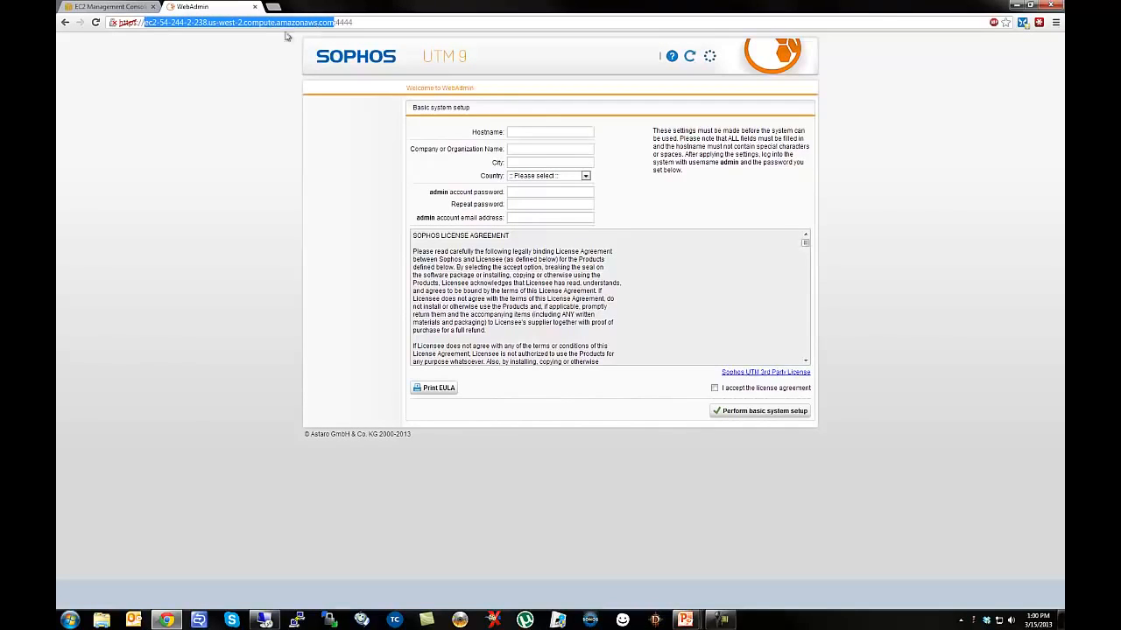
left_click(533, 131)
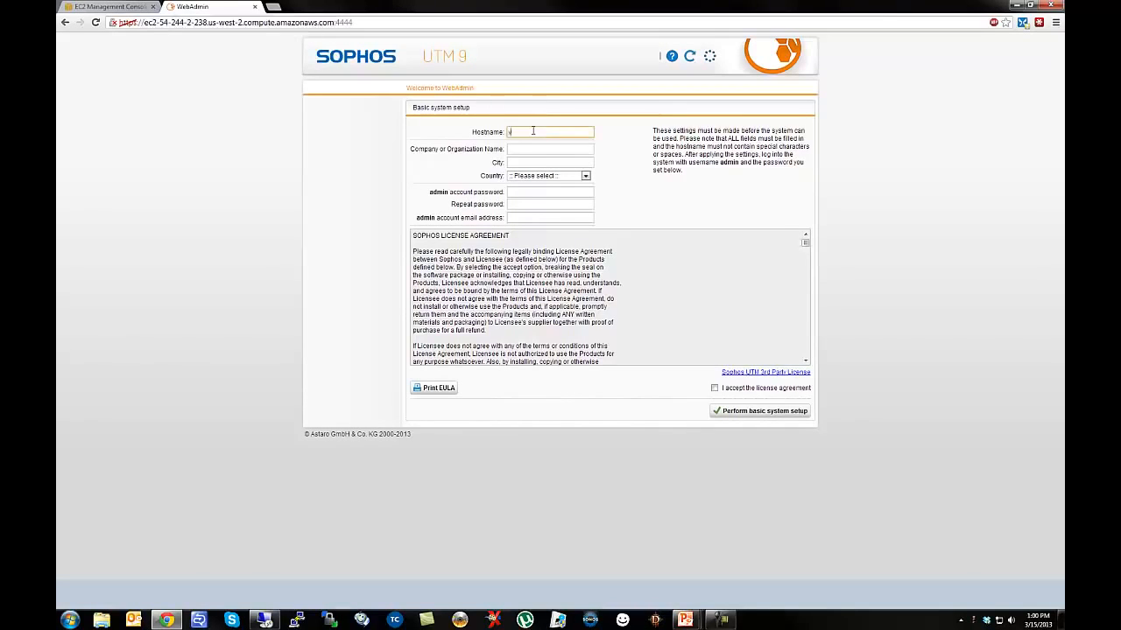
type("vpc.yourcompany.com")
key("ctrl+a")
key("ctrl+v")
key("Home")
Enter organization Sophos, city Vancouver and country Canada.
left_click(528, 148)
type("Sophos")
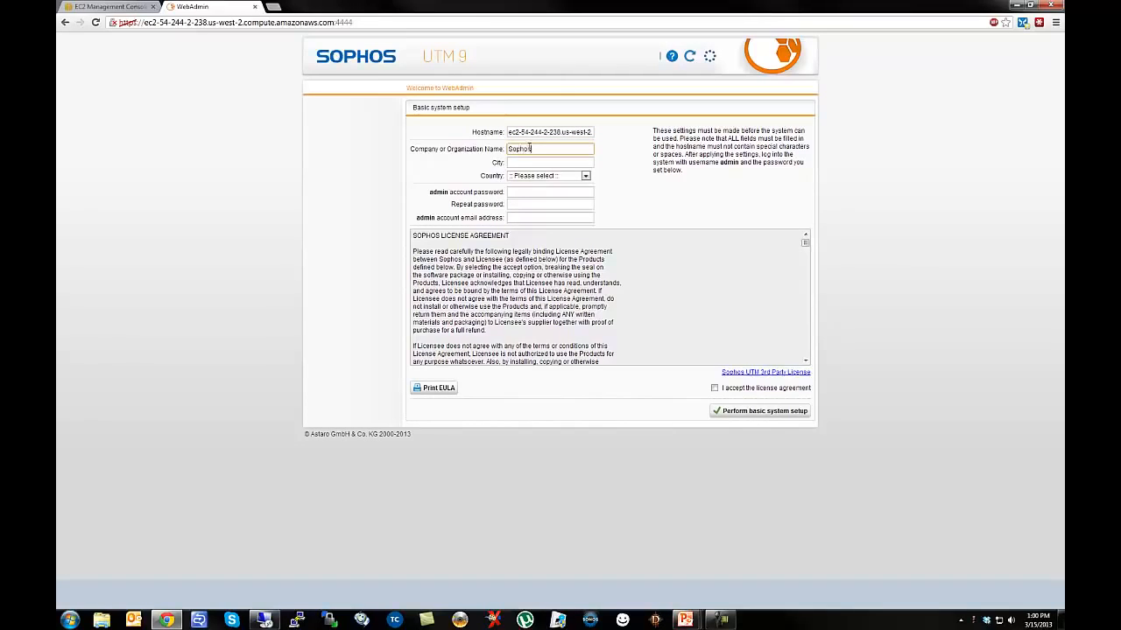
key("Tab")
type("Vancouver")
key("Tab")
key("c")
key("c")
key("c")
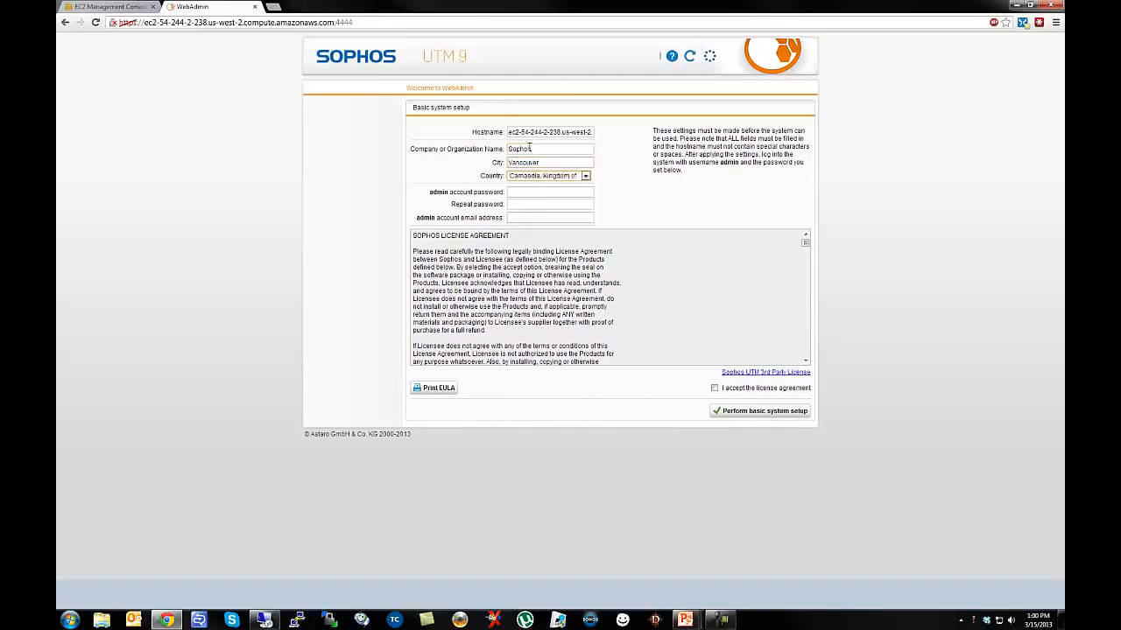
key("Tab")
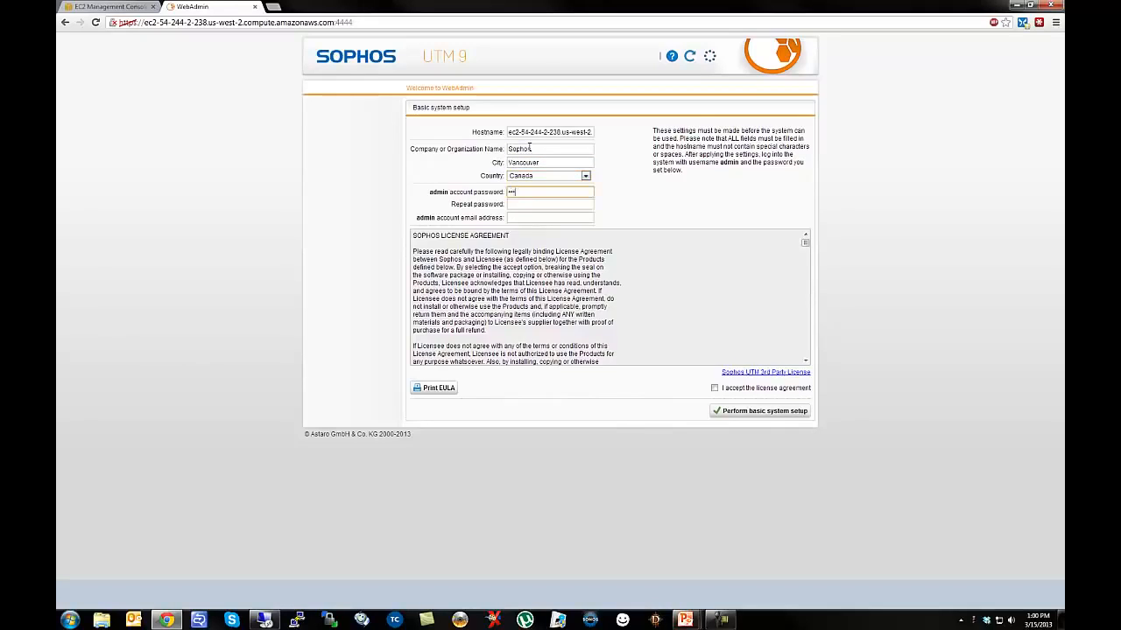
Fill in the admin password and email, accept the licence, and submit the setup.
key("Tab")
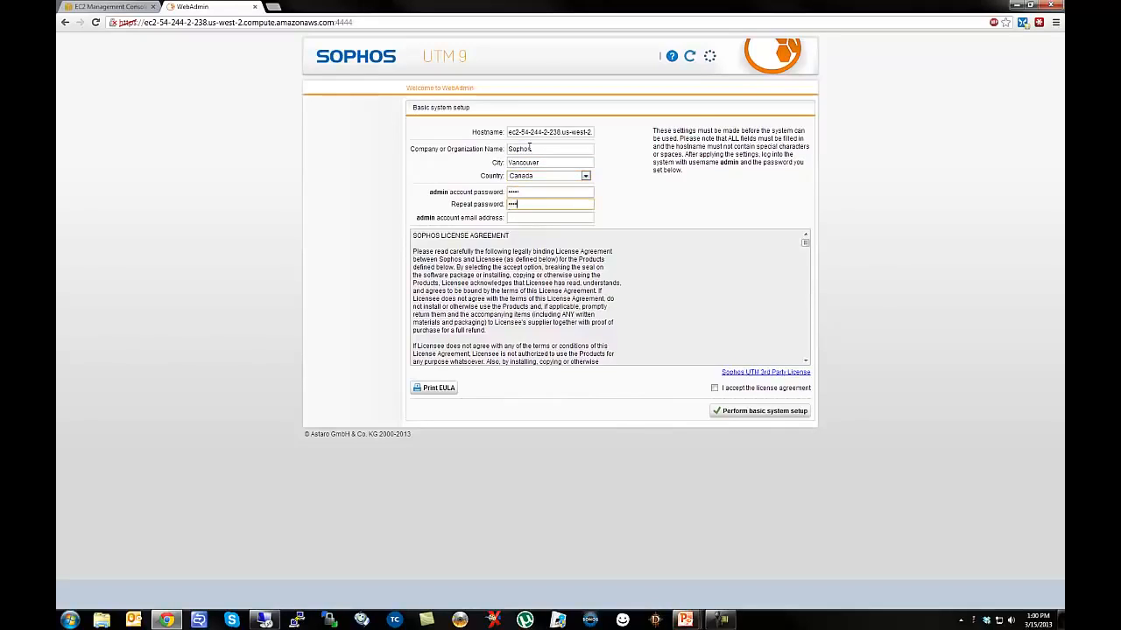
type("s")
key("Tab")
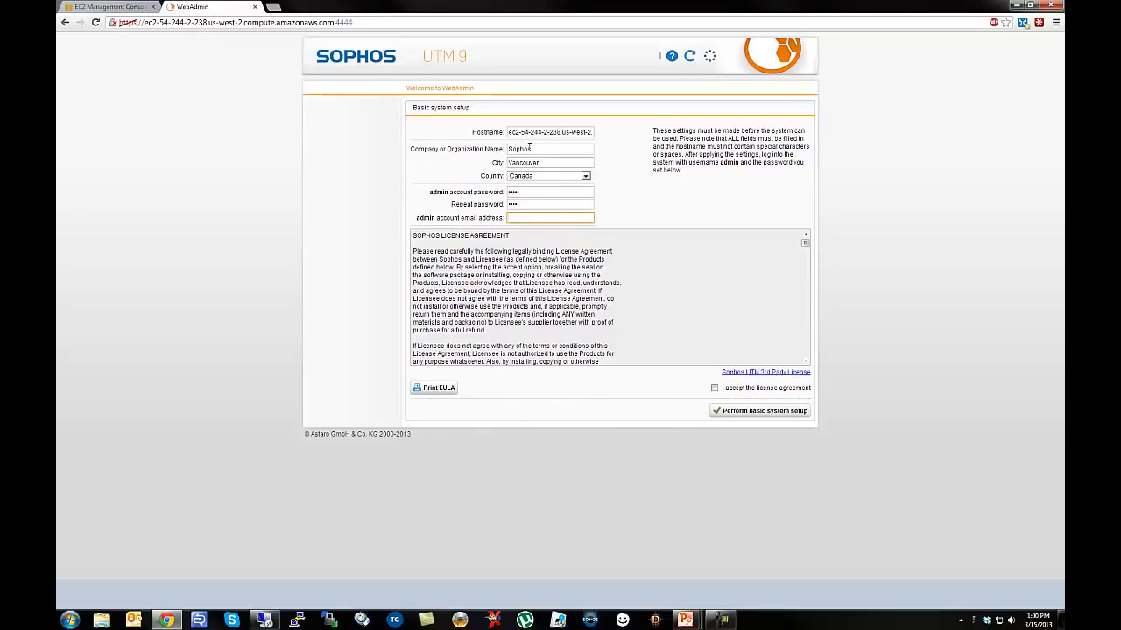
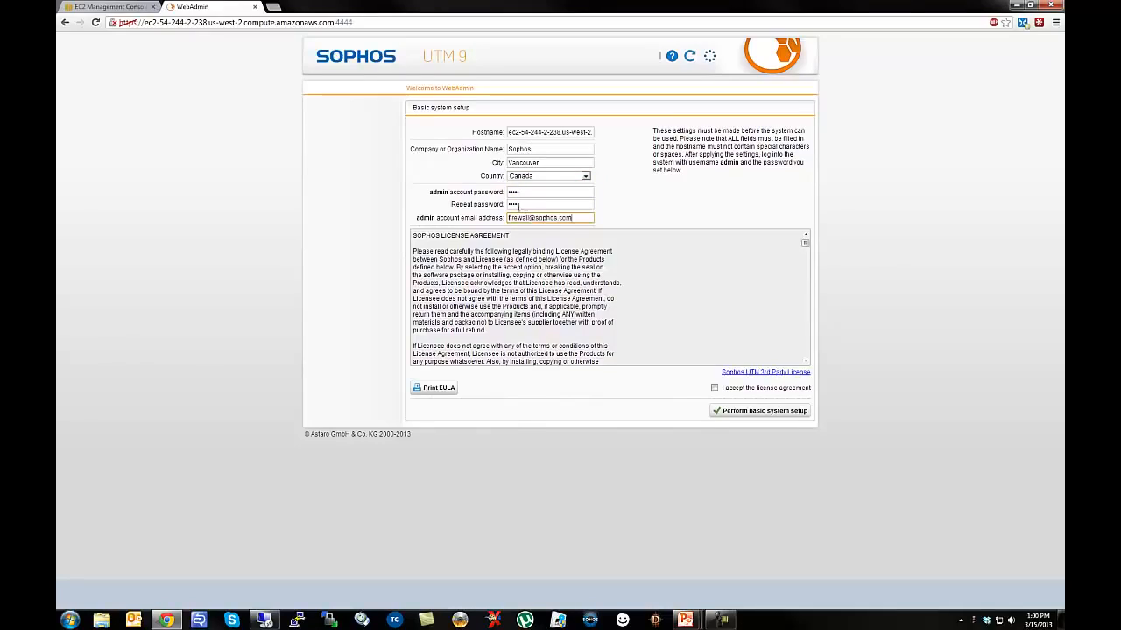
left_click(529, 216)
left_click(714, 388)
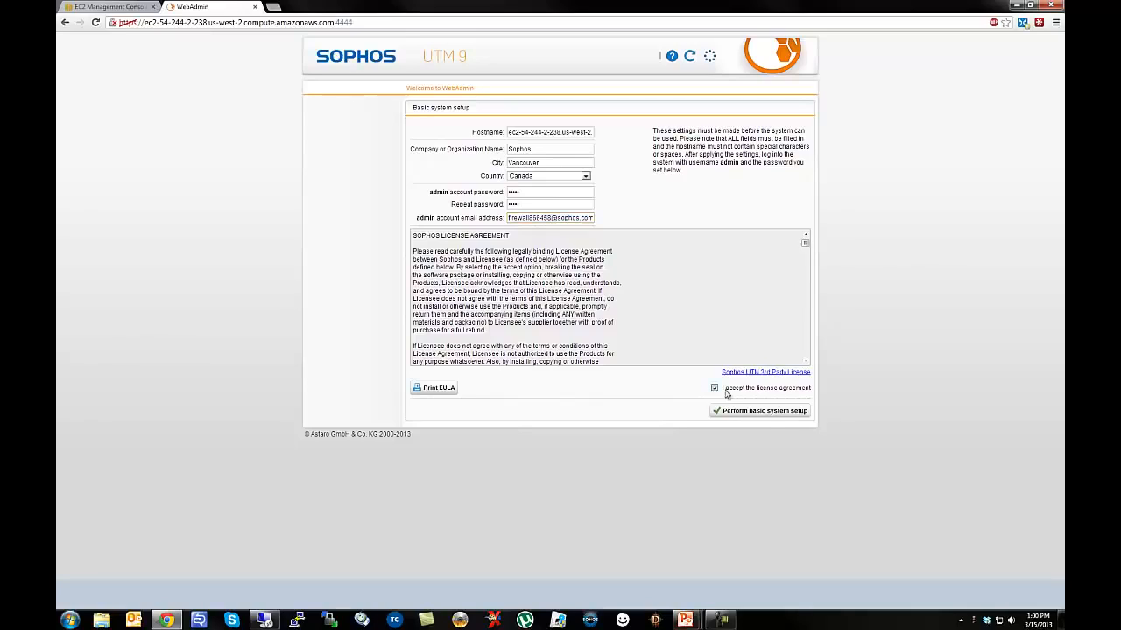
left_click(756, 412)
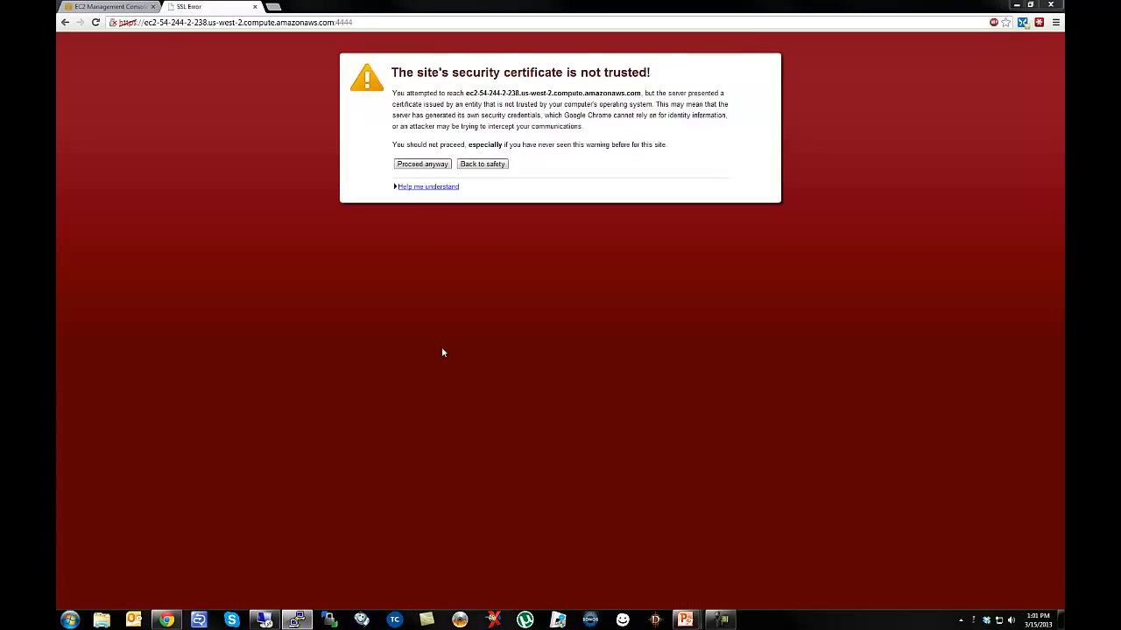
Pass the certificate warning, log in as admin, and opt in with 'Yes, I would like to help!'.
left_click(423, 167)
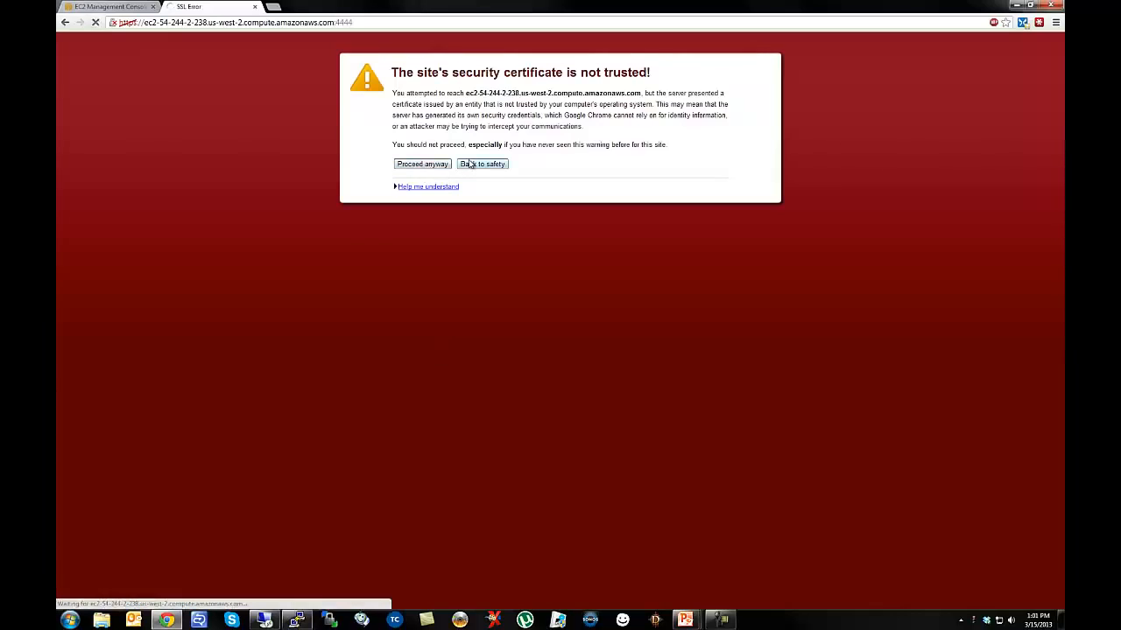
type("admi")
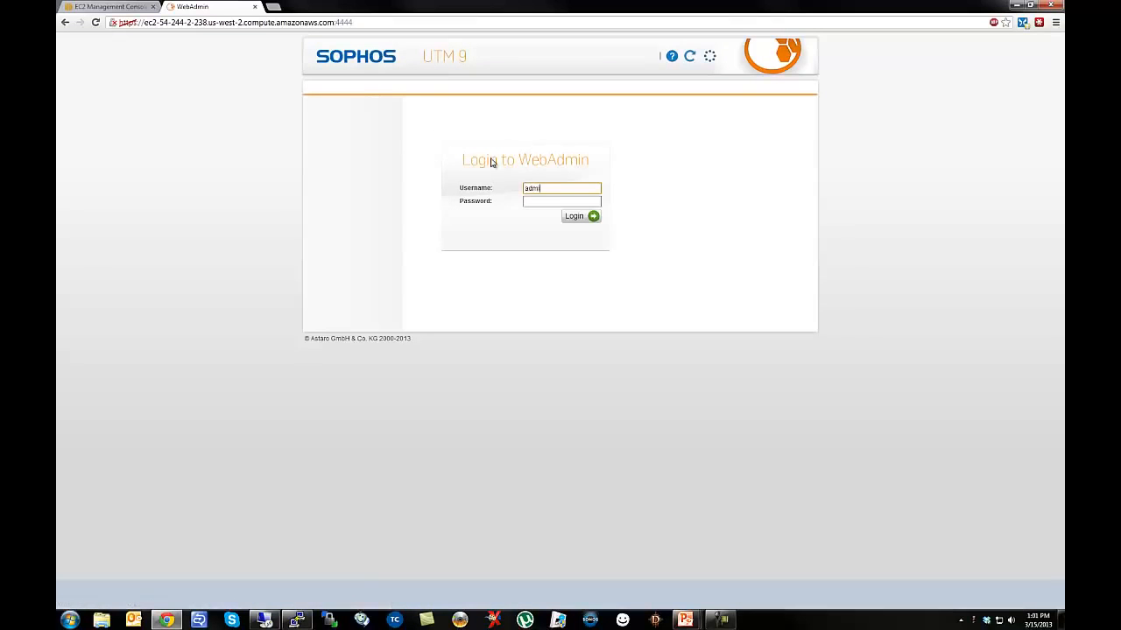
type("n")
key("Tab")
type("•••••")
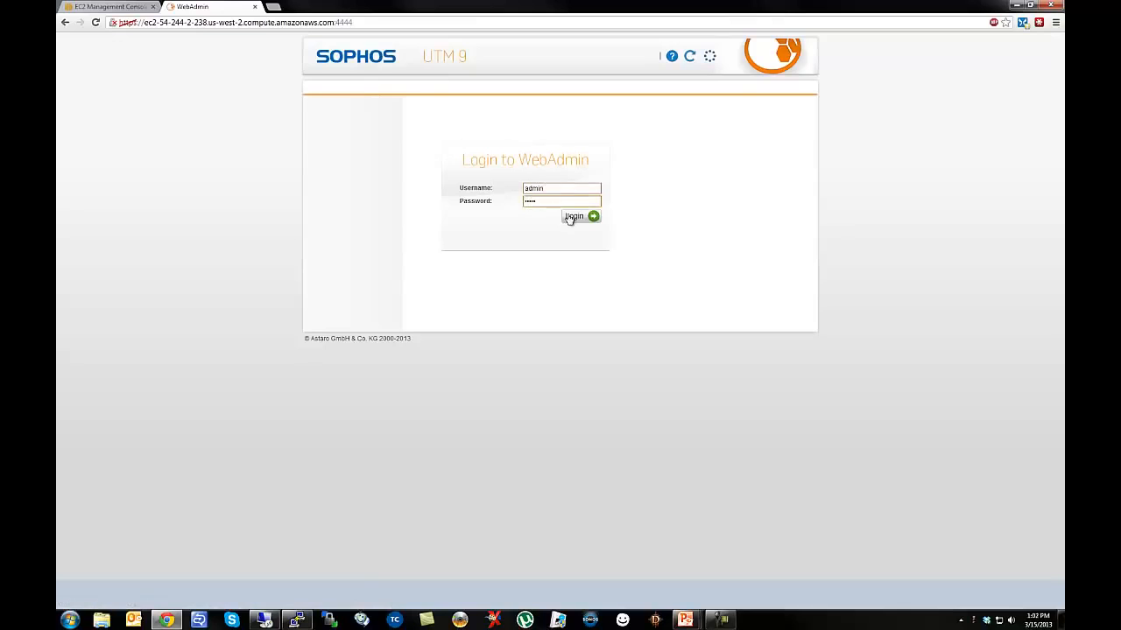
left_click(573, 217)
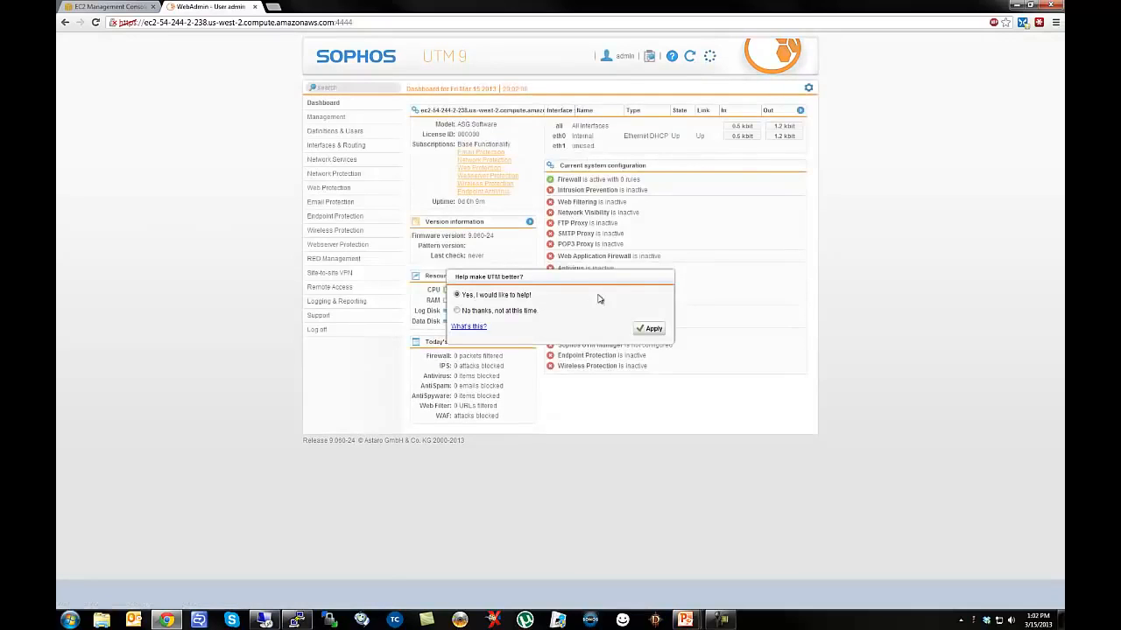
left_click(650, 331)
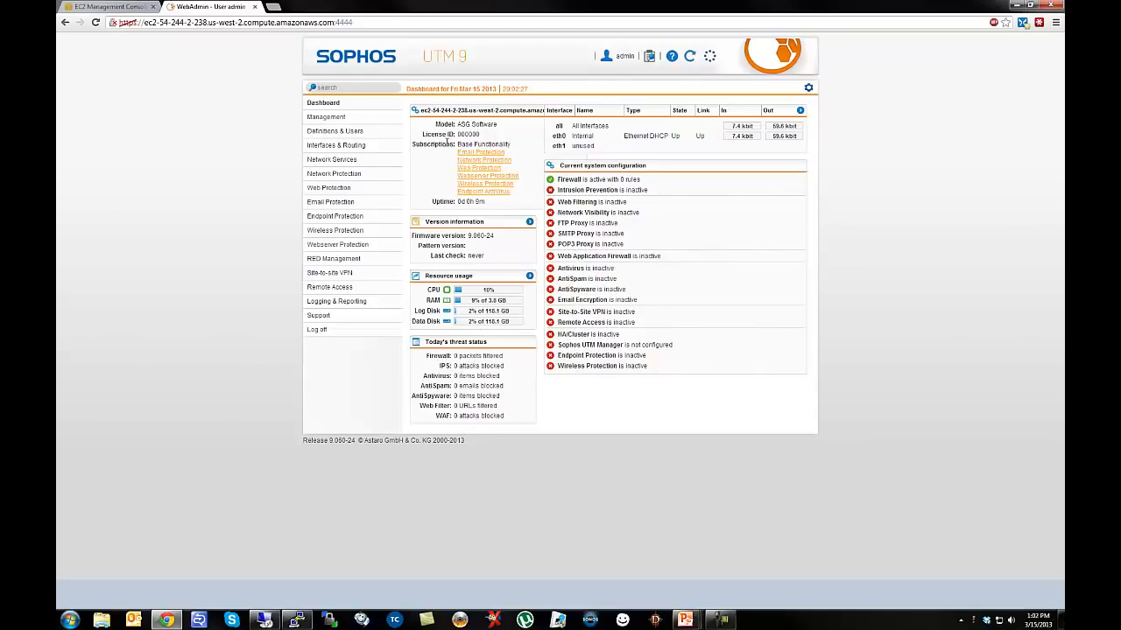
Review the Interfaces list and Definitions & Users, then go to Management > System Settings.
left_click(333, 146)
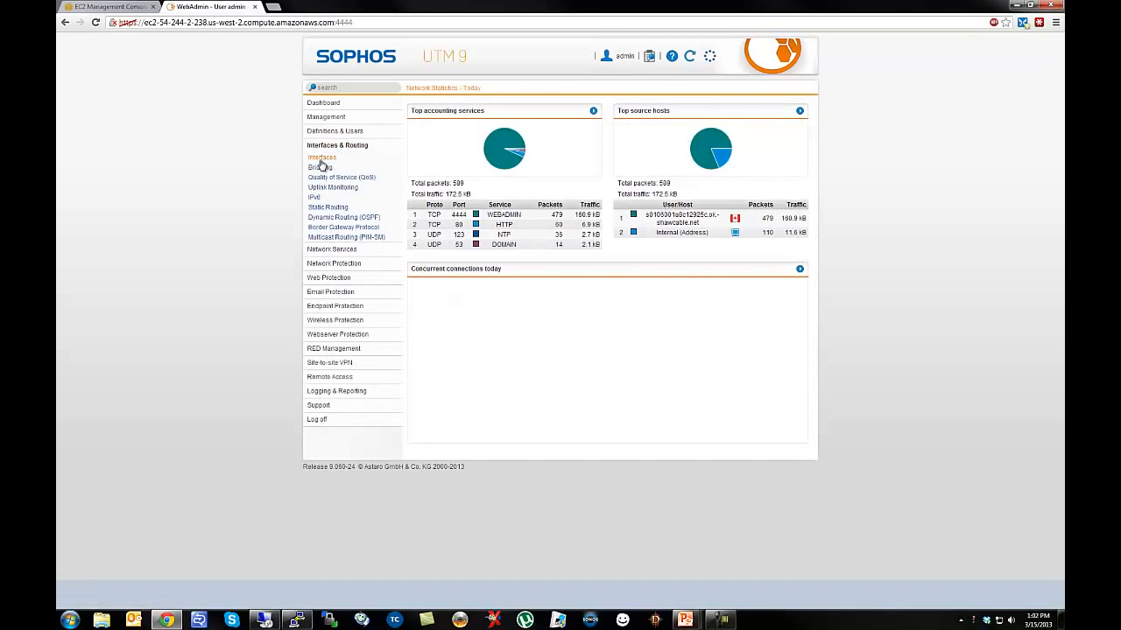
left_click(321, 158)
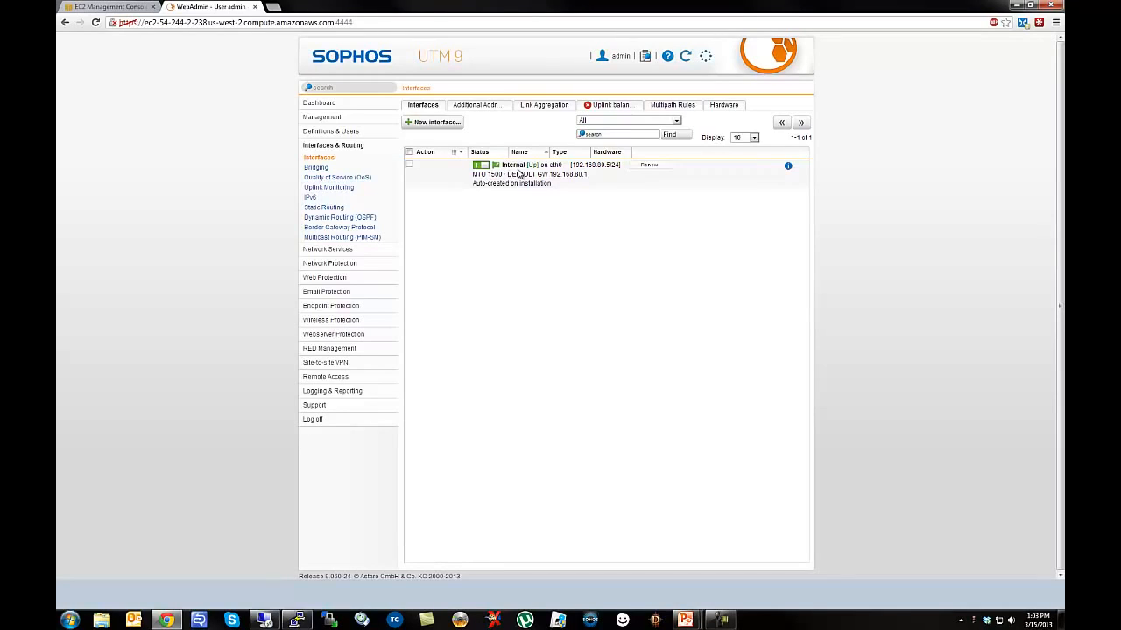
left_click(330, 131)
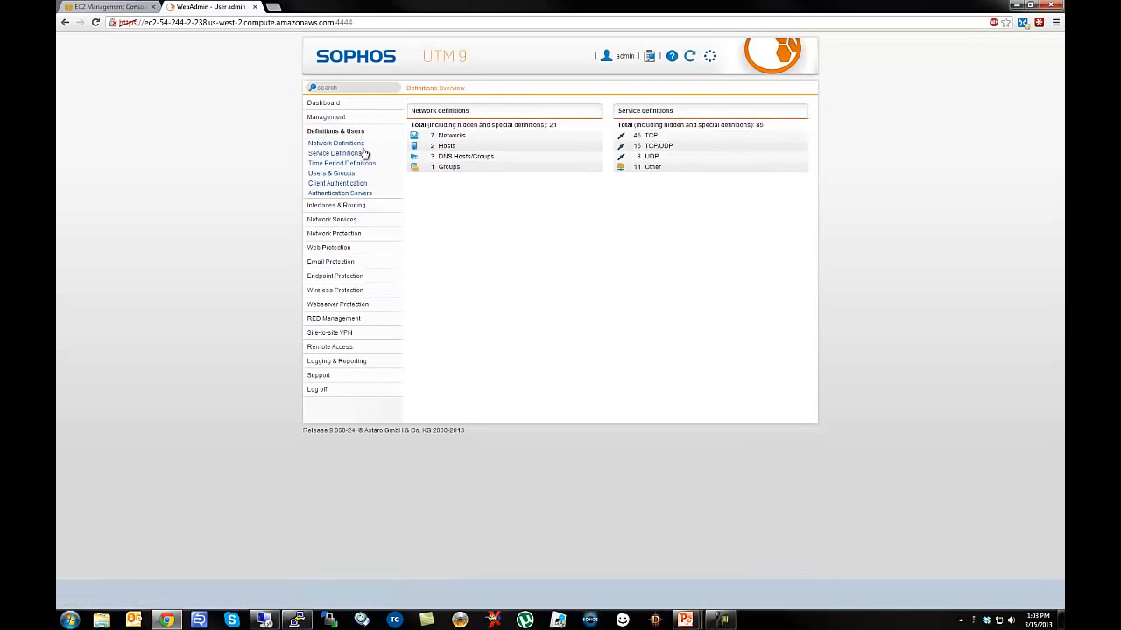
left_click(326, 117)
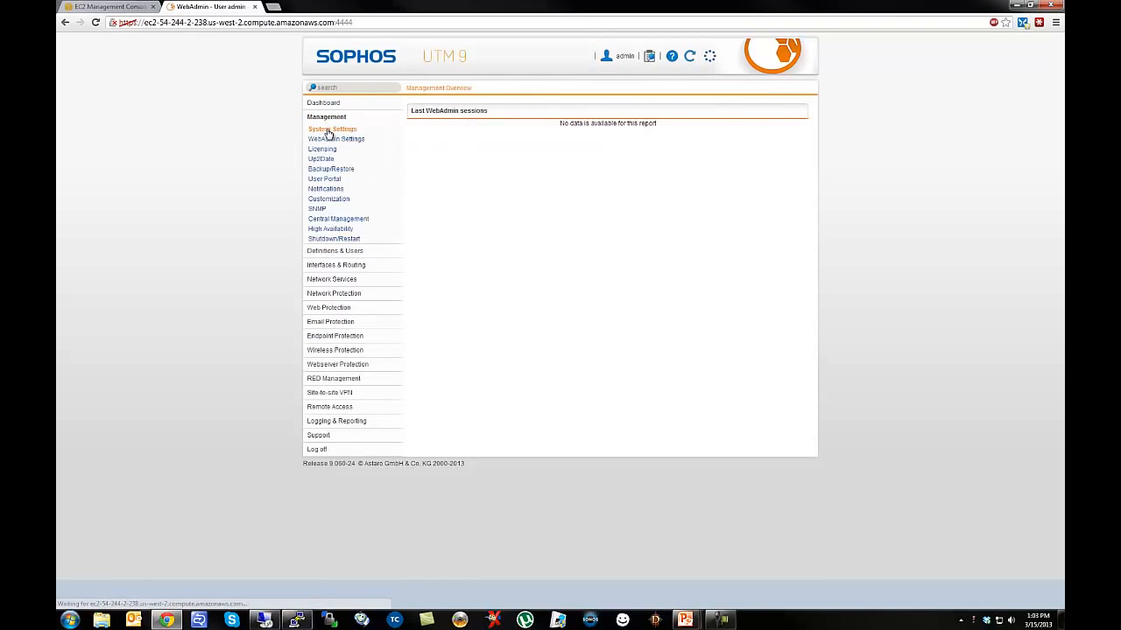
left_click(329, 133)
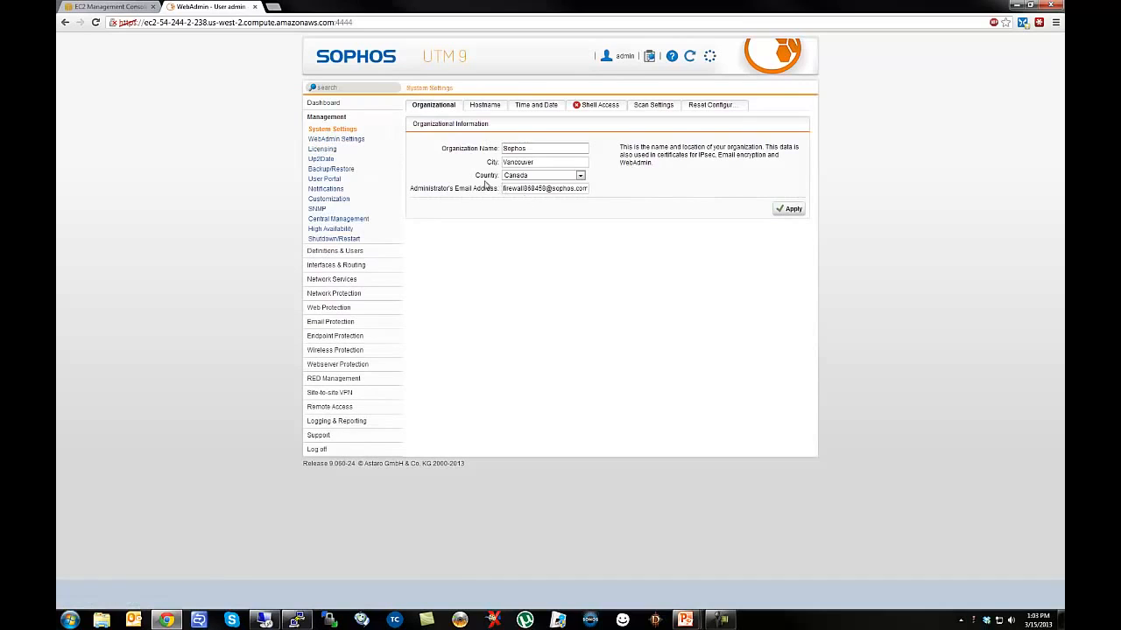
Set the time zone to Canada / Pacific and the hour to 13, applying both sections.
left_click(534, 105)
left_click(479, 261)
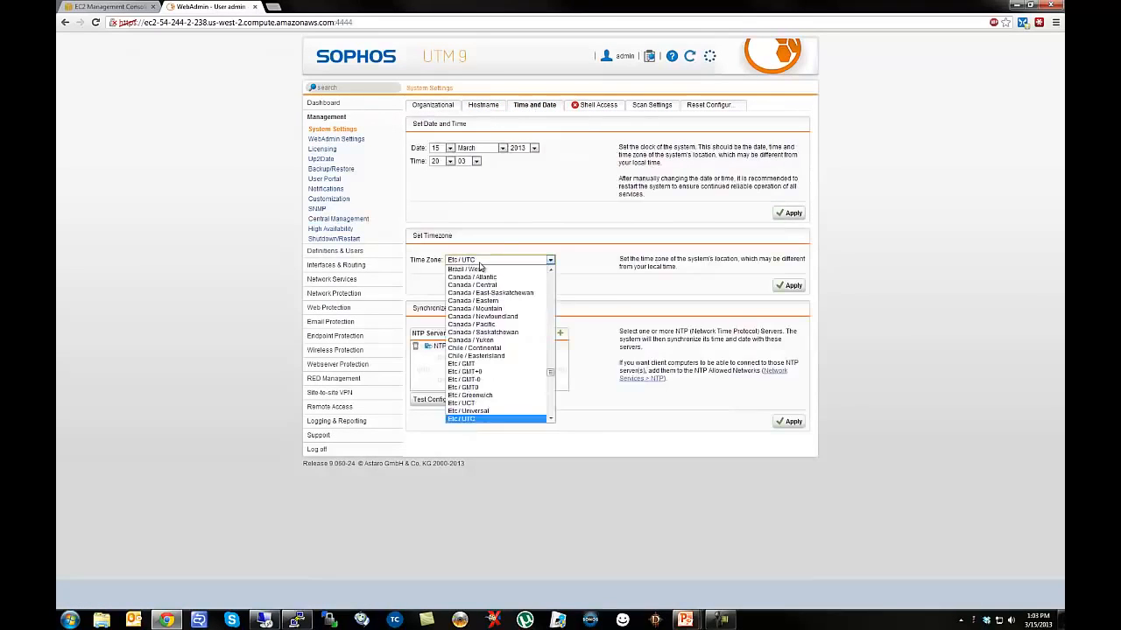
left_click(481, 325)
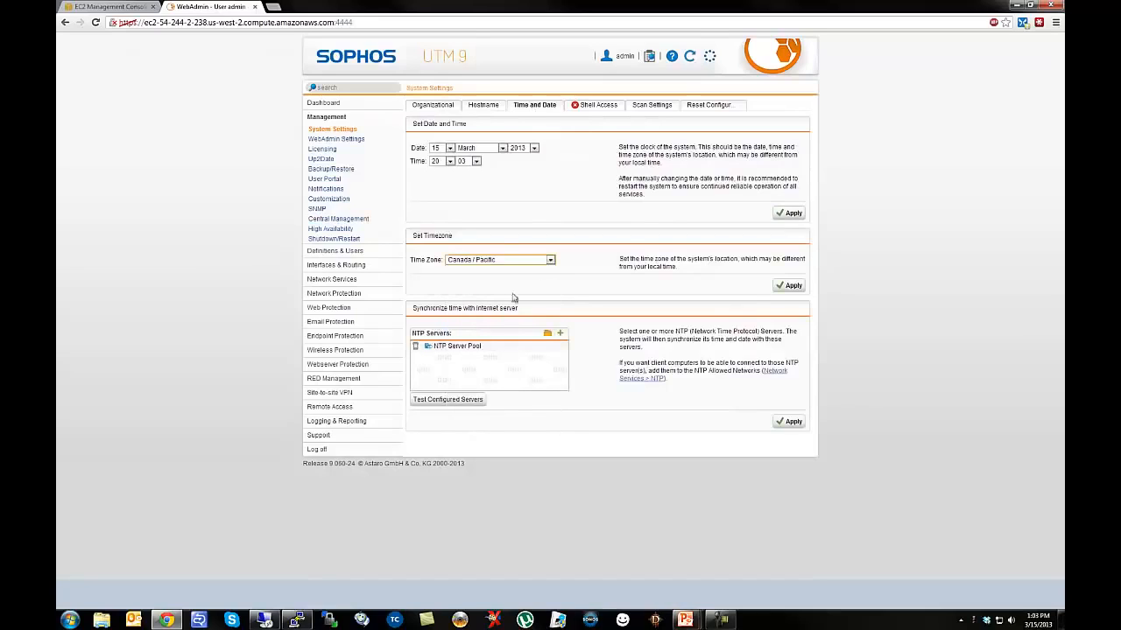
left_click(450, 162)
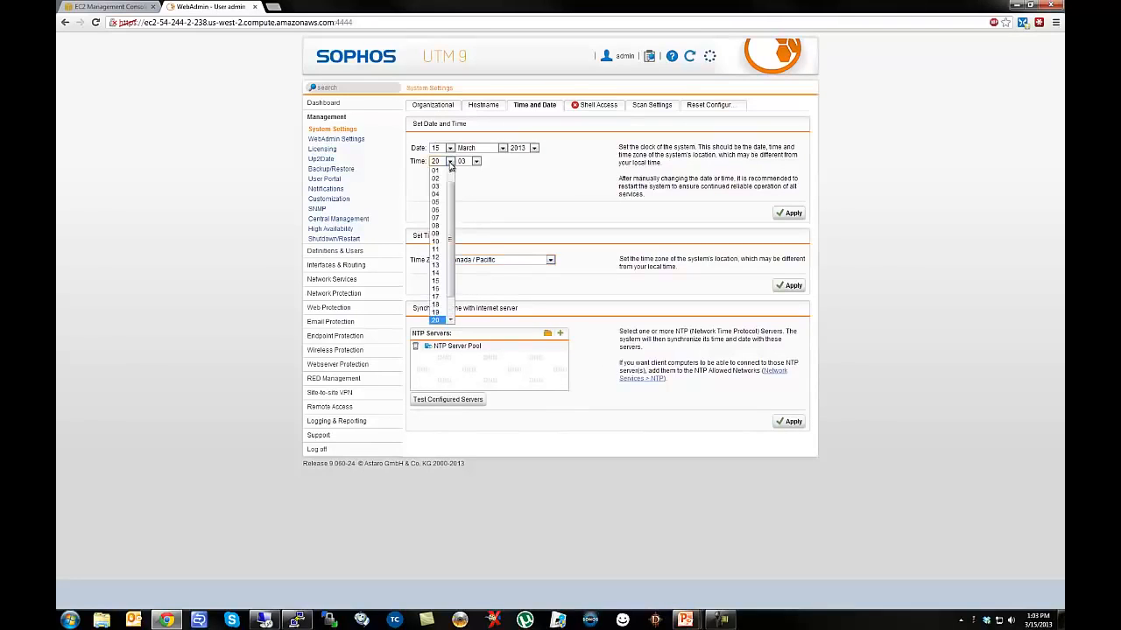
left_click(438, 265)
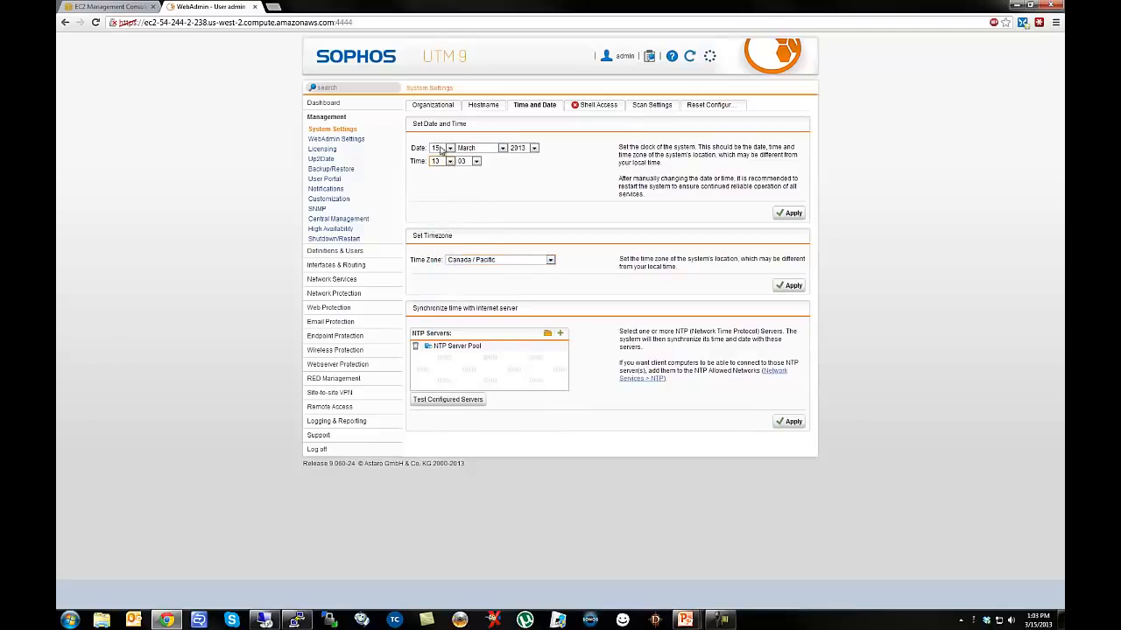
left_click(788, 214)
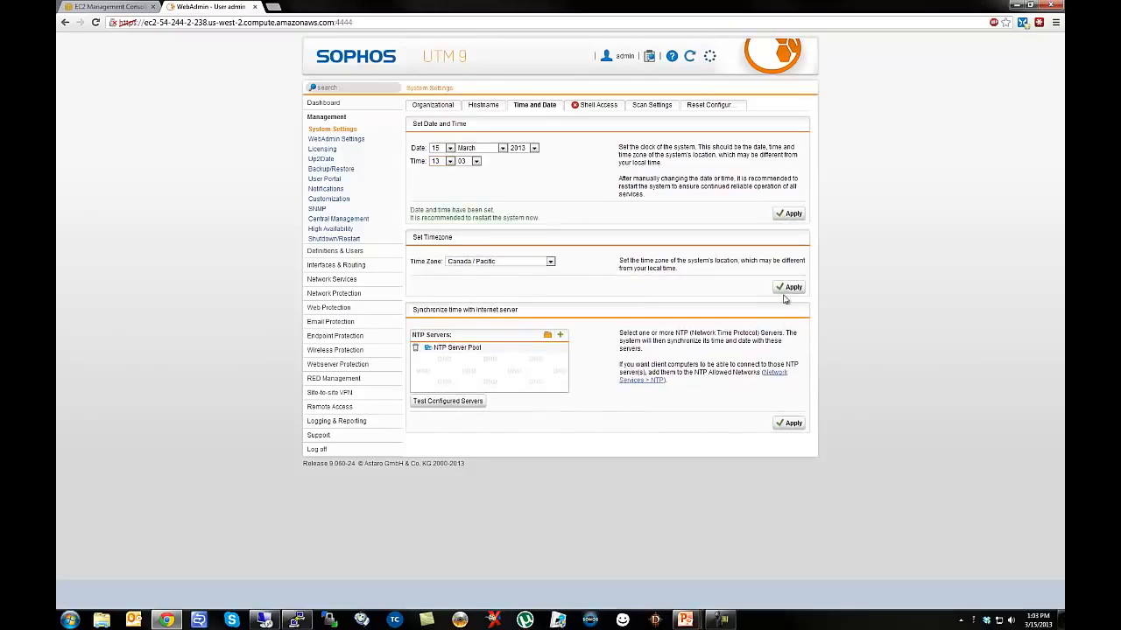
left_click(788, 288)
left_click(606, 110)
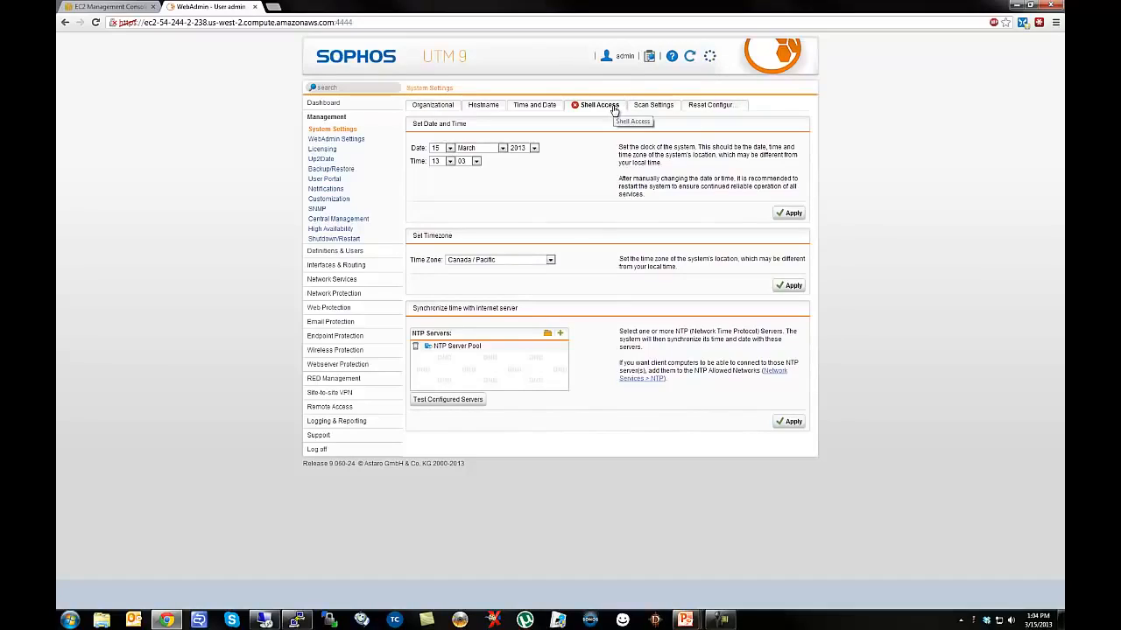
Log back in to WebAdmin as admin.
left_click(577, 106)
type("admin")
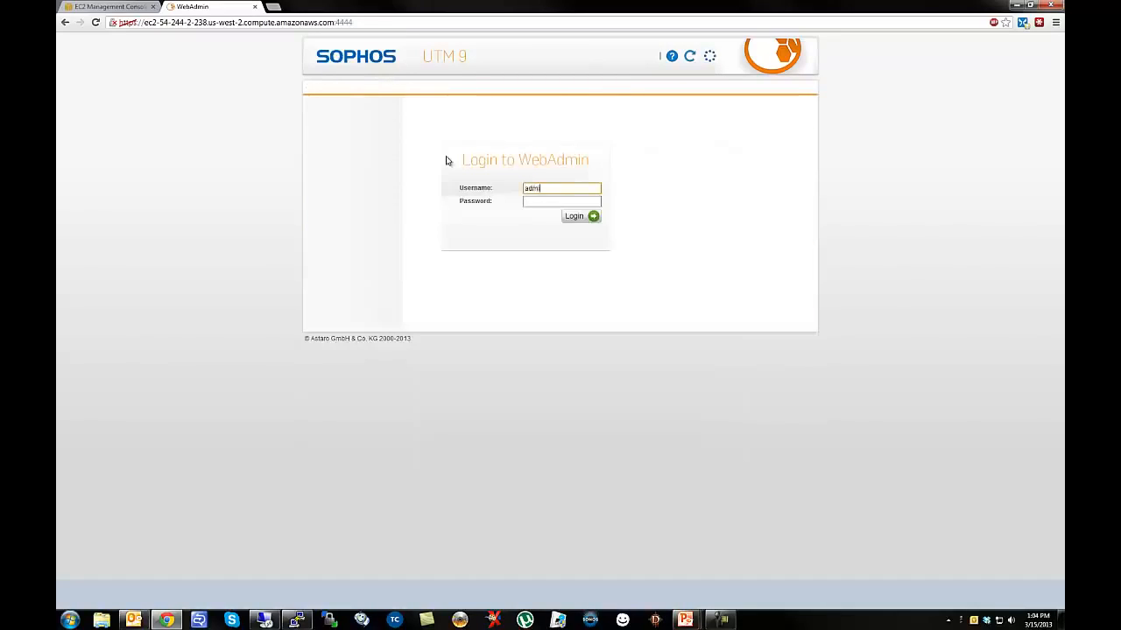
key("Tab")
type("*****")
left_click(571, 217)
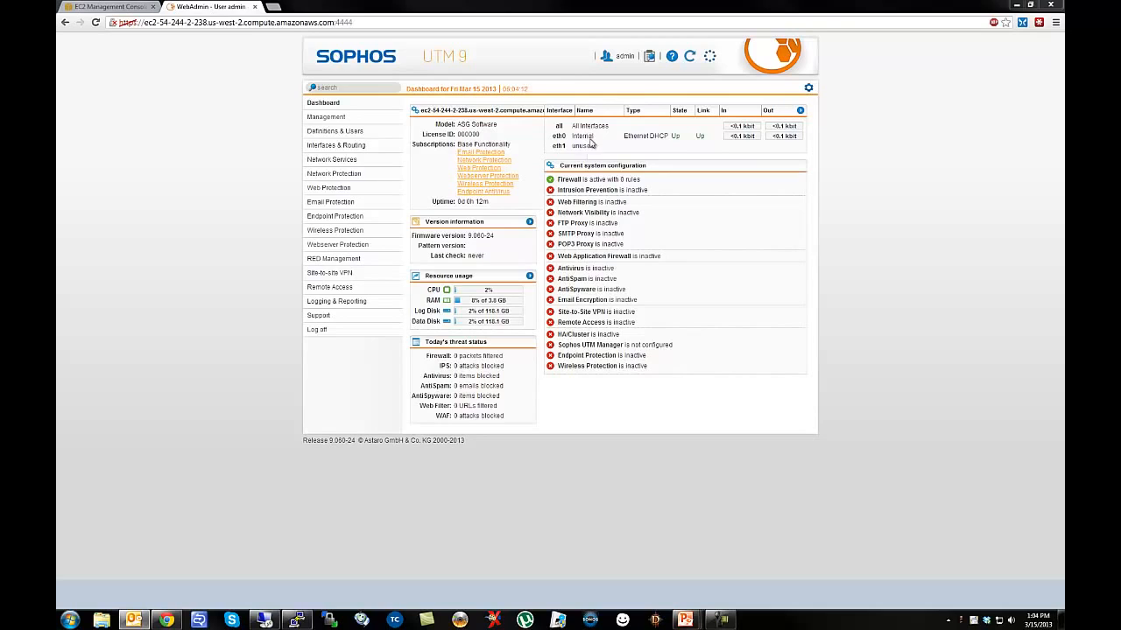
Go to Management > System Settings > Shell Access to enable SSH.
left_click(322, 120)
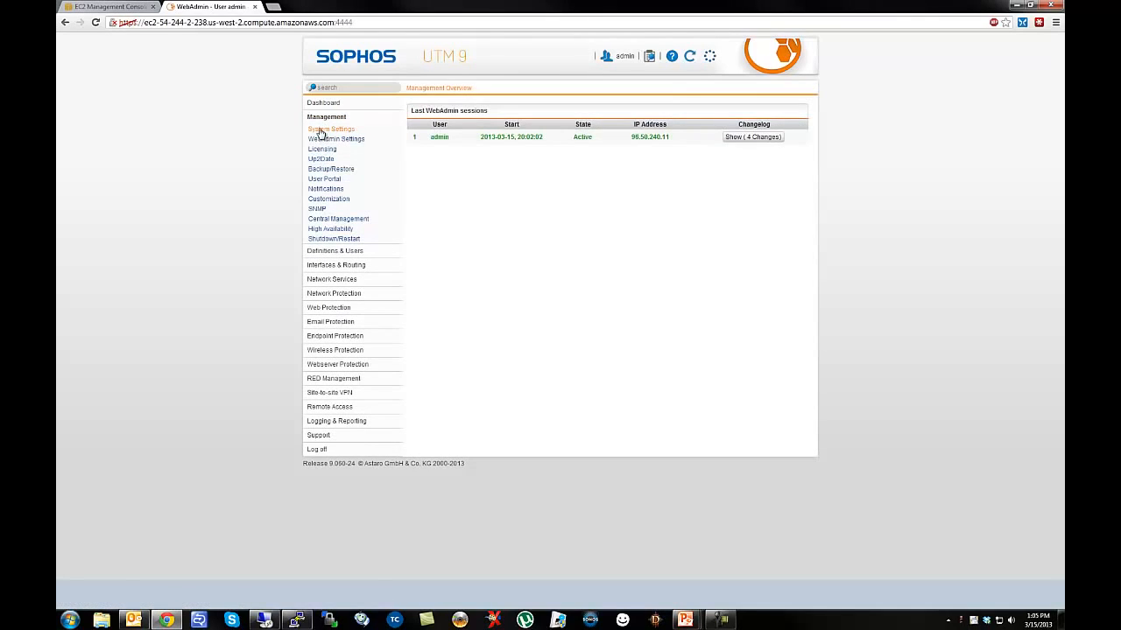
left_click(329, 130)
left_click(599, 105)
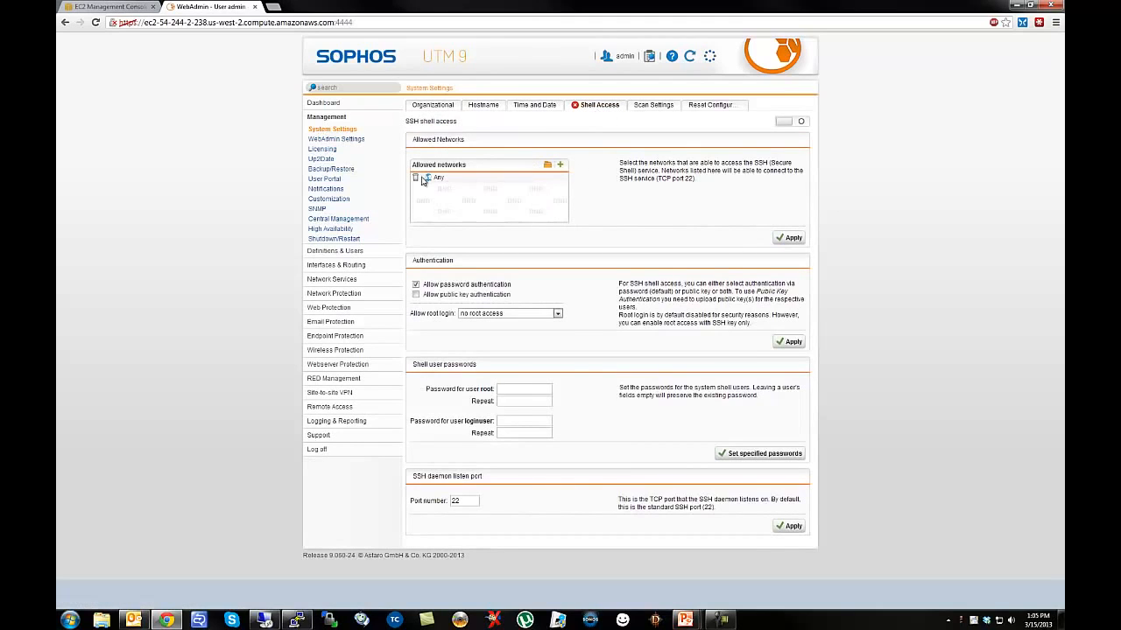
mouse_move(436, 183)
Set the root and loginuser shell passwords, then copy the UTM host name.
left_click(507, 388)
type("•••••")
left_click(503, 403)
type("•••••")
left_click(504, 423)
type("•••••")
left_click(506, 433)
type("•••••")
left_click(727, 459)
left_click_drag(144, 22, 337, 29)
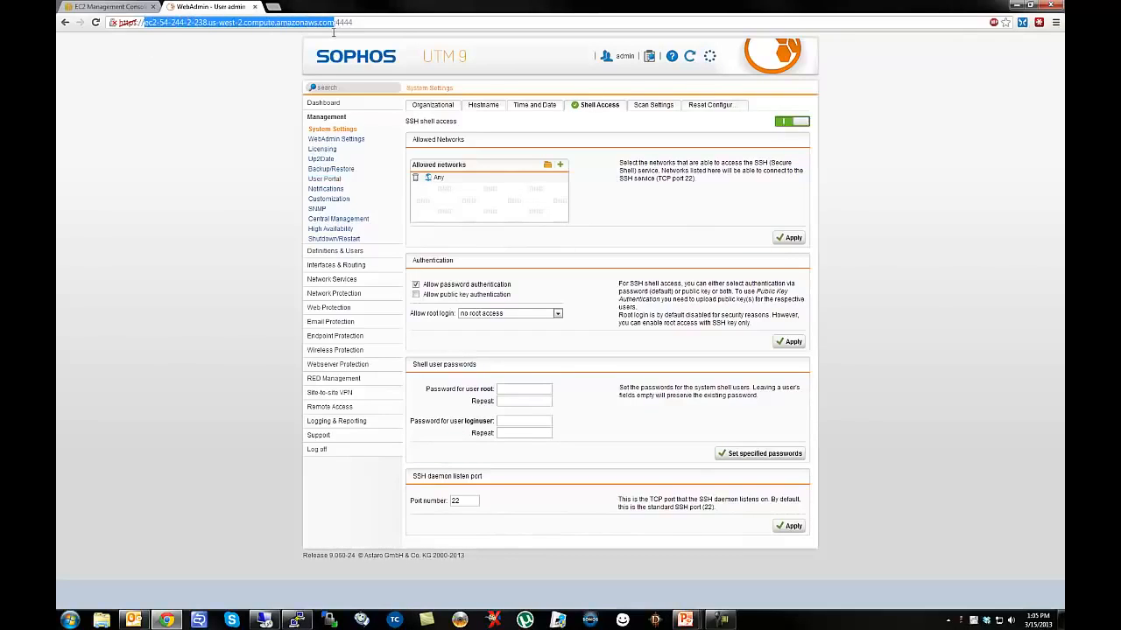
In PuTTY, accept the host key, log in as loginuser, and switch to root with su.
left_click(297, 619)
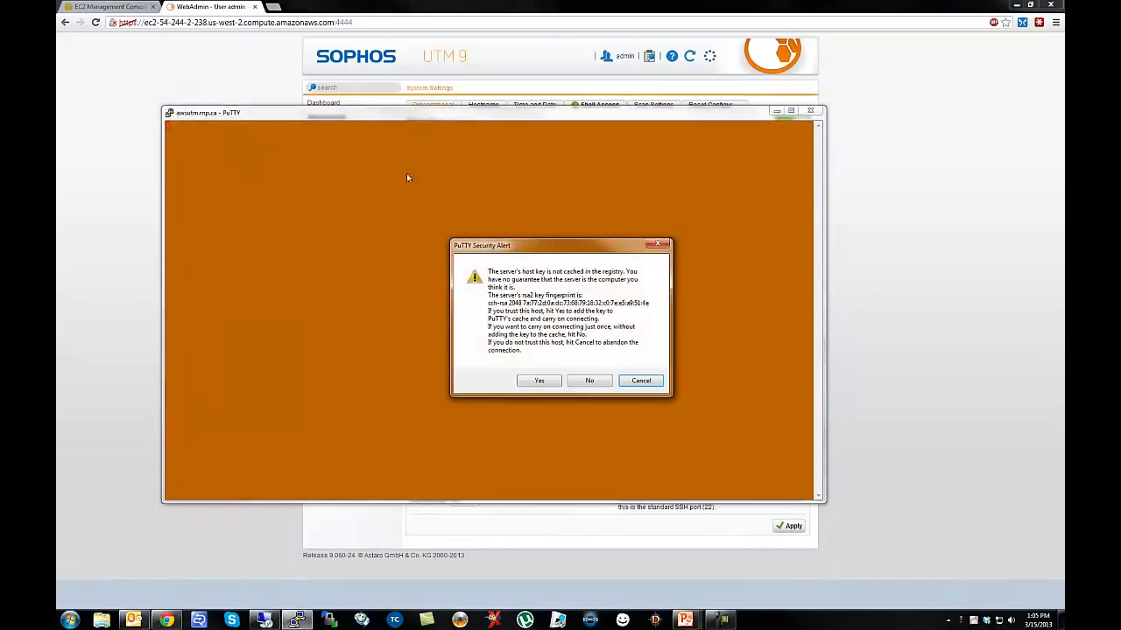
left_click(538, 380)
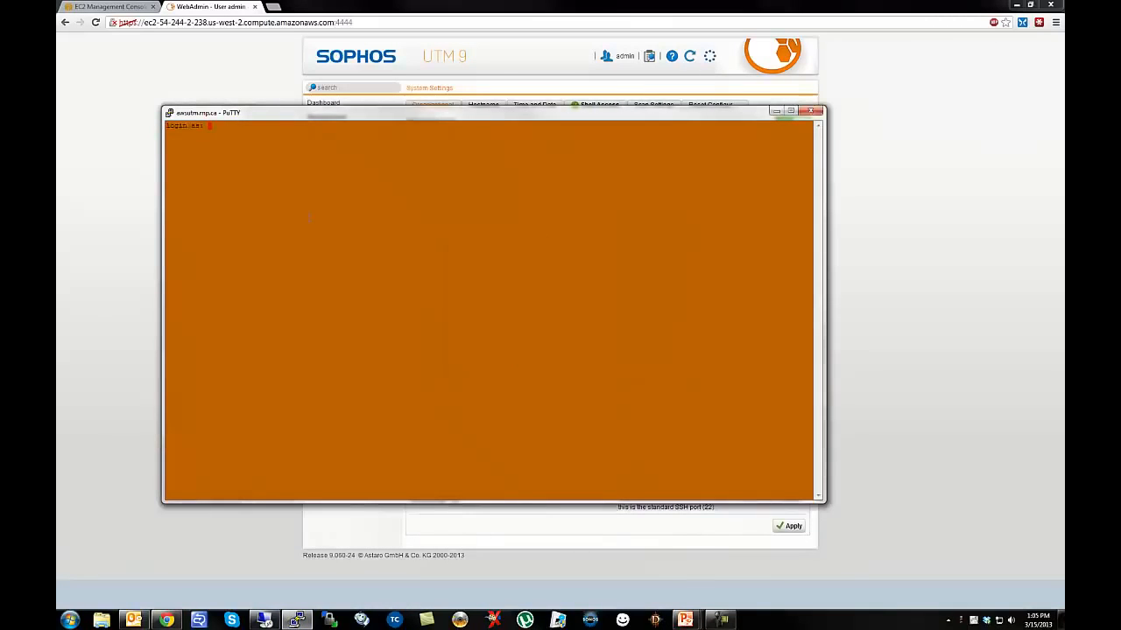
type("loginuser")
key("Return")
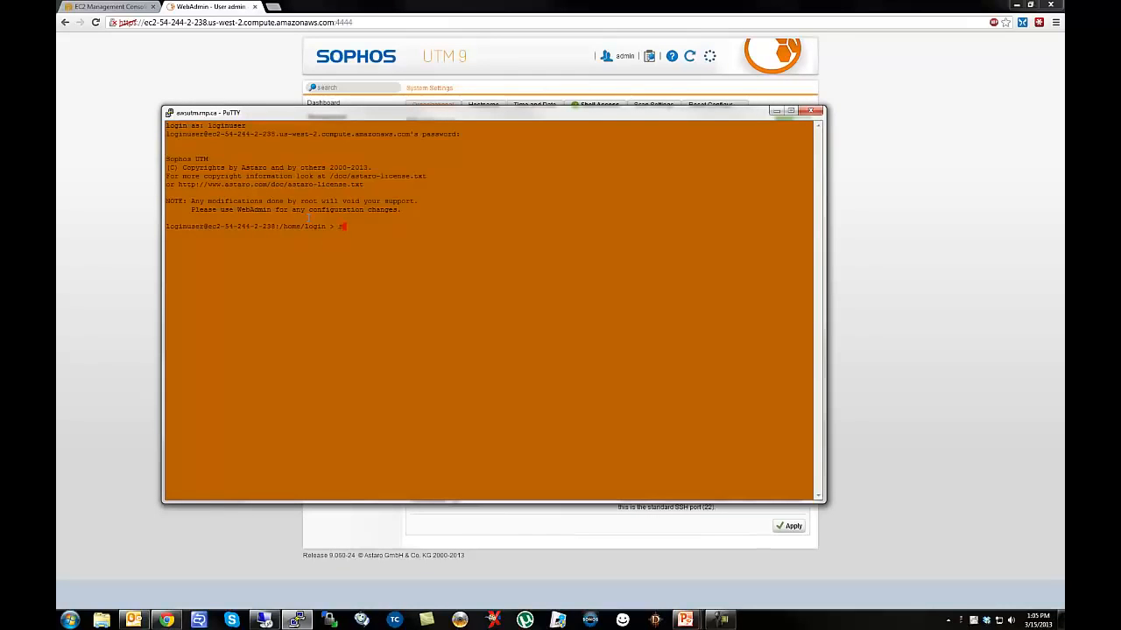
type("su")
key("Return")
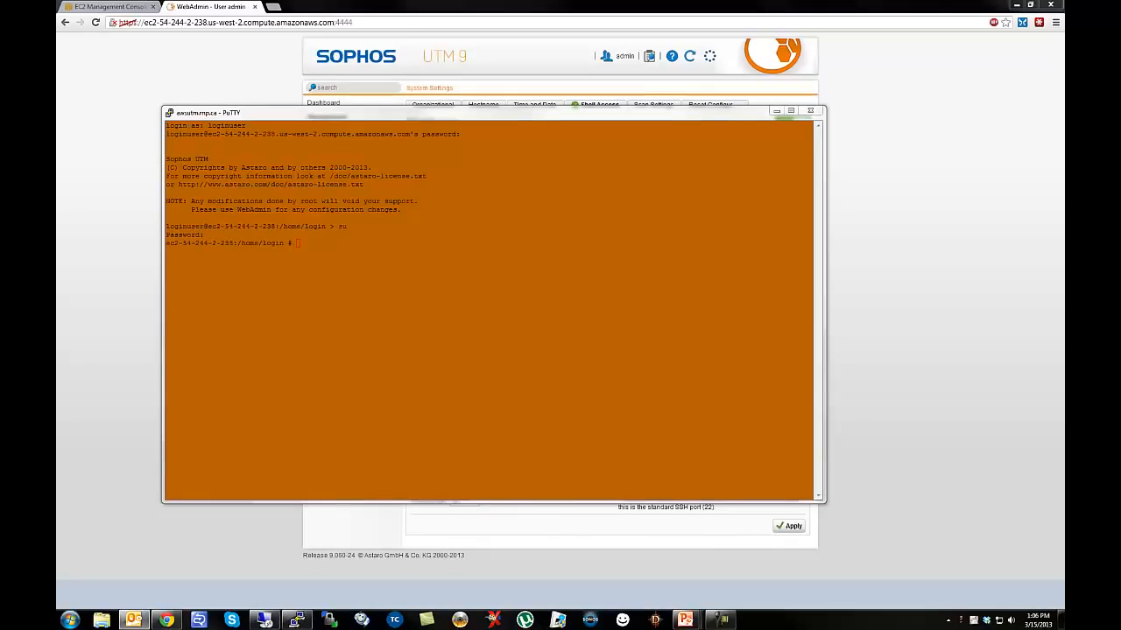
key("alt+Tab")
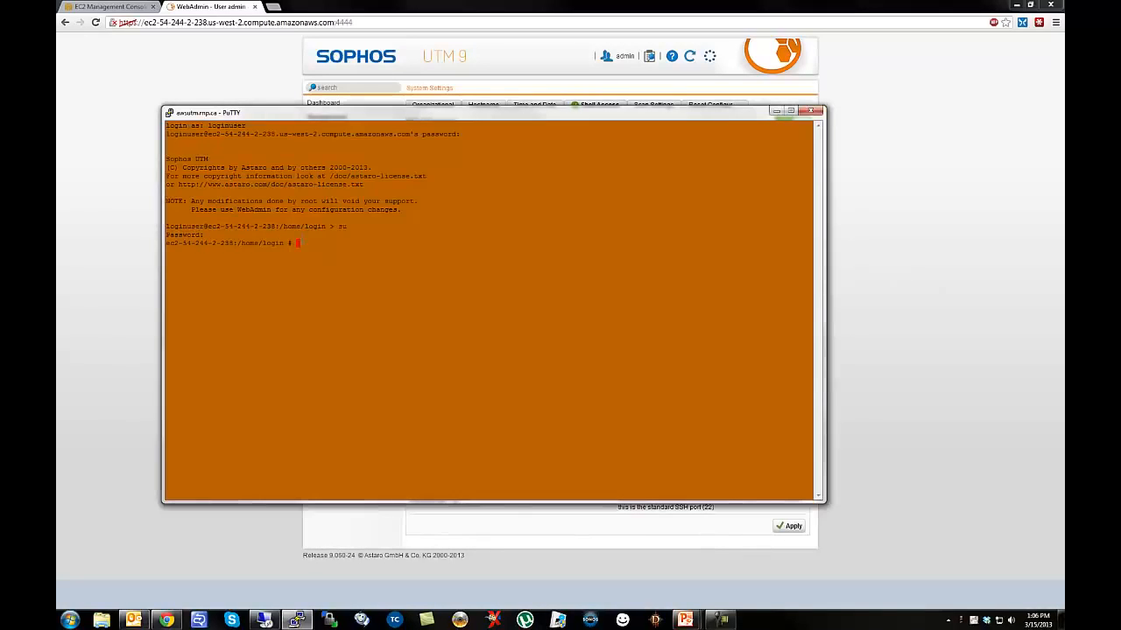
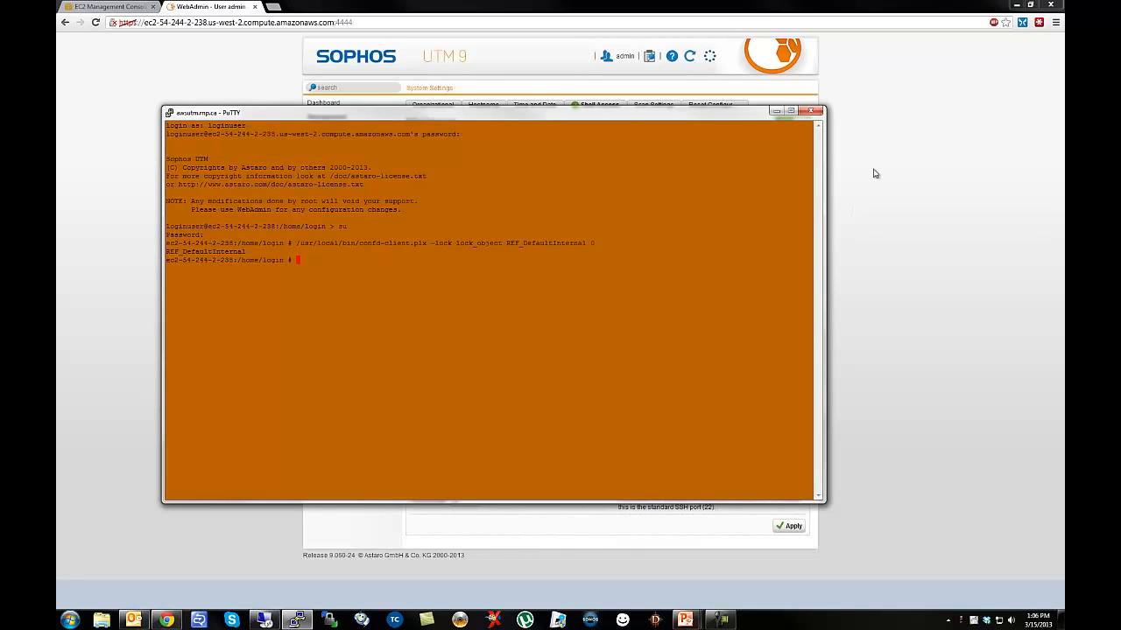
Close the PuTTY SSH session to the UTM and turn off SSH shell access in WebAdmin.
left_click(810, 111)
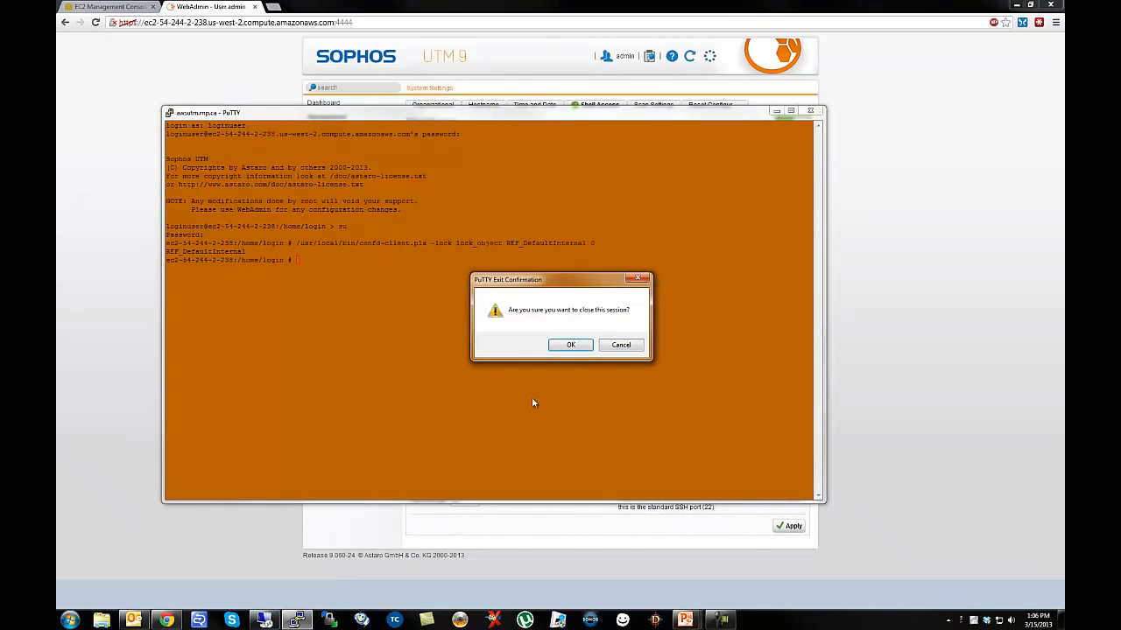
left_click(560, 346)
left_click(795, 123)
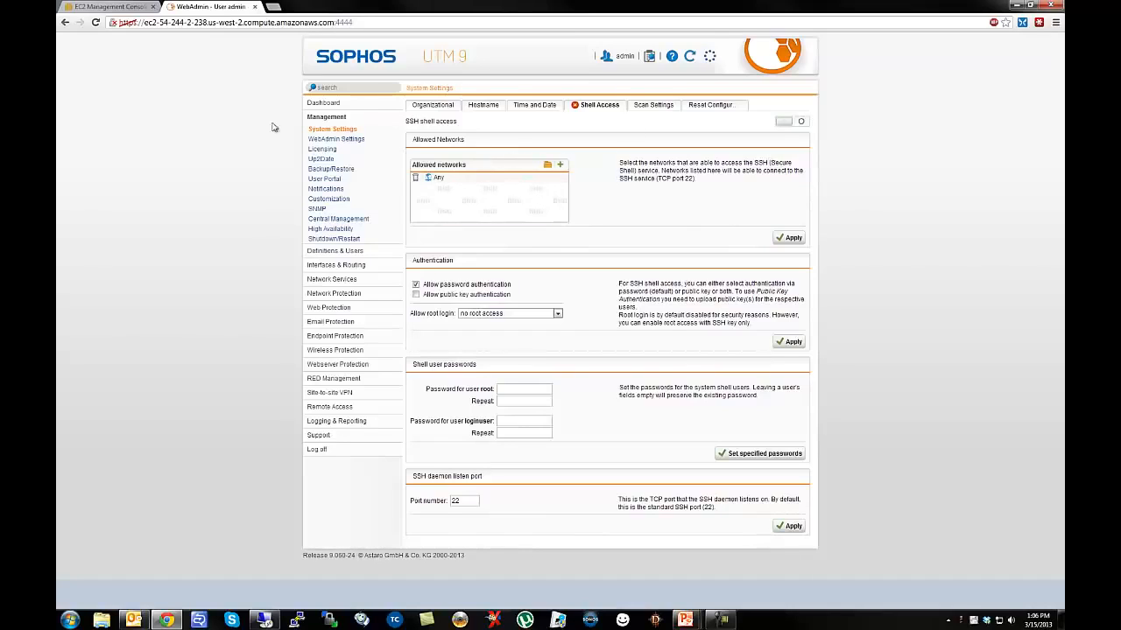
Rename the eth0 interface to External under Interfaces & Routing > Interfaces.
left_click(323, 103)
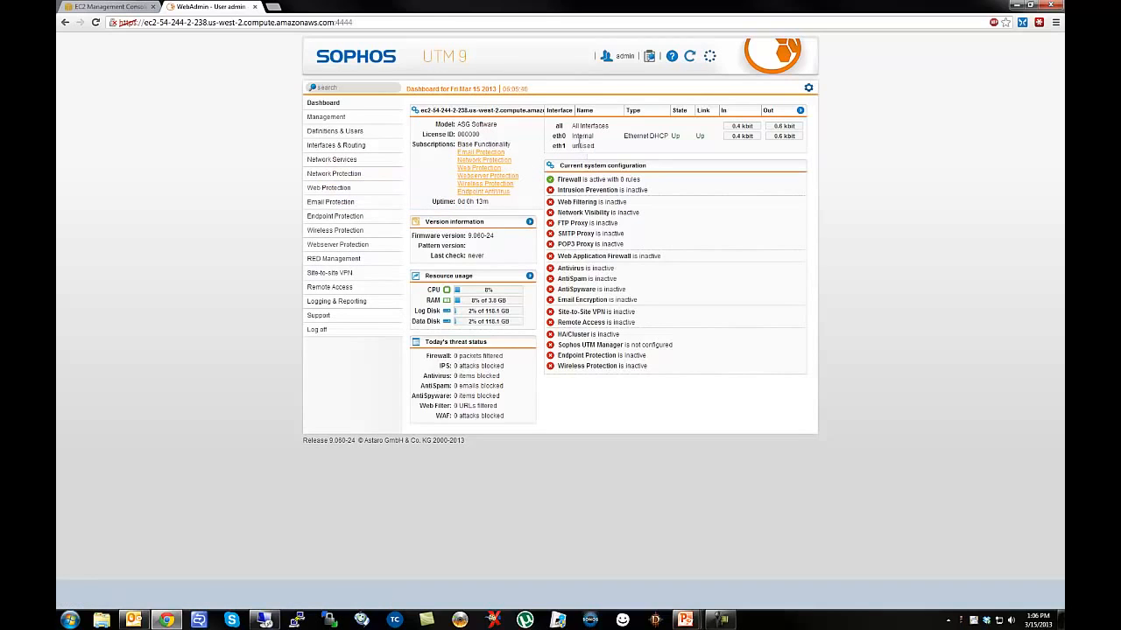
left_click(366, 147)
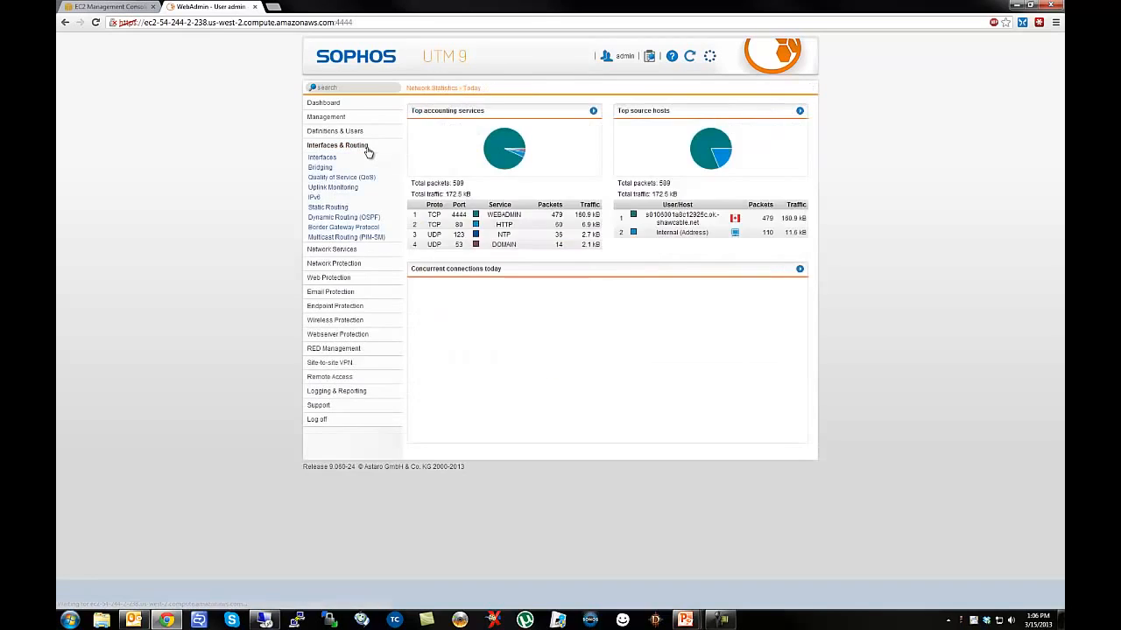
left_click(330, 161)
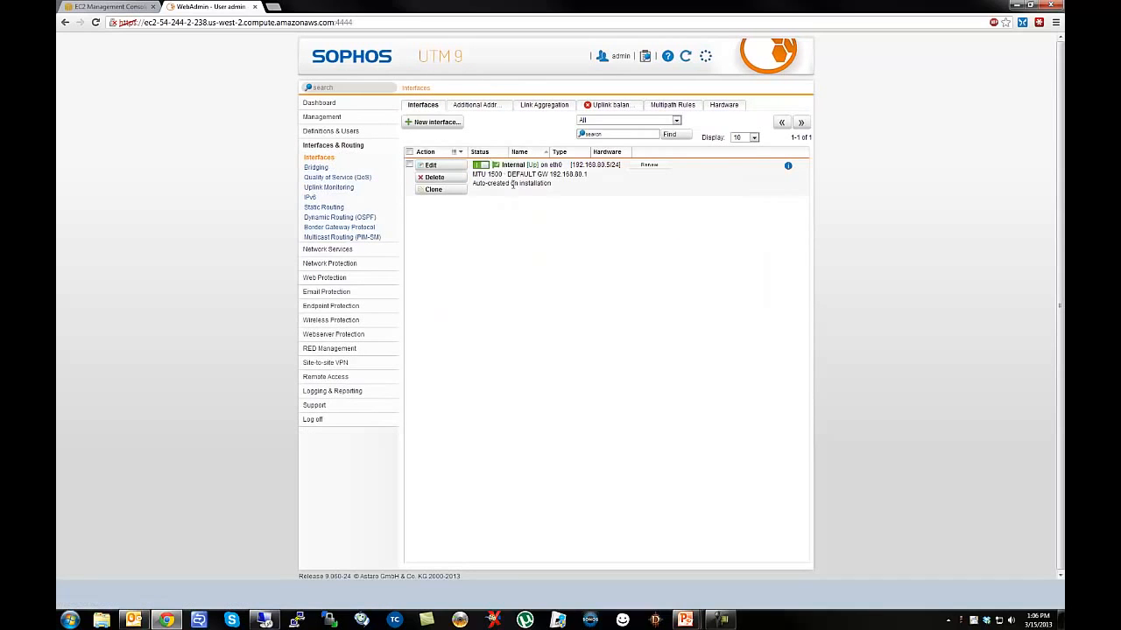
left_click(431, 165)
double_click(513, 168)
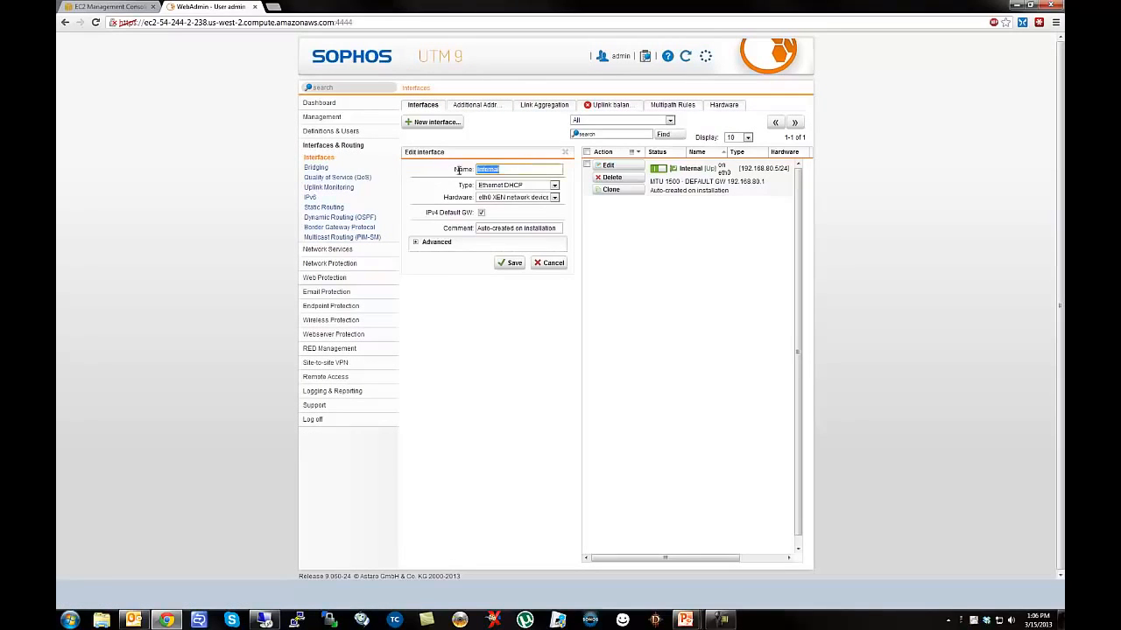
type("External")
left_click(514, 263)
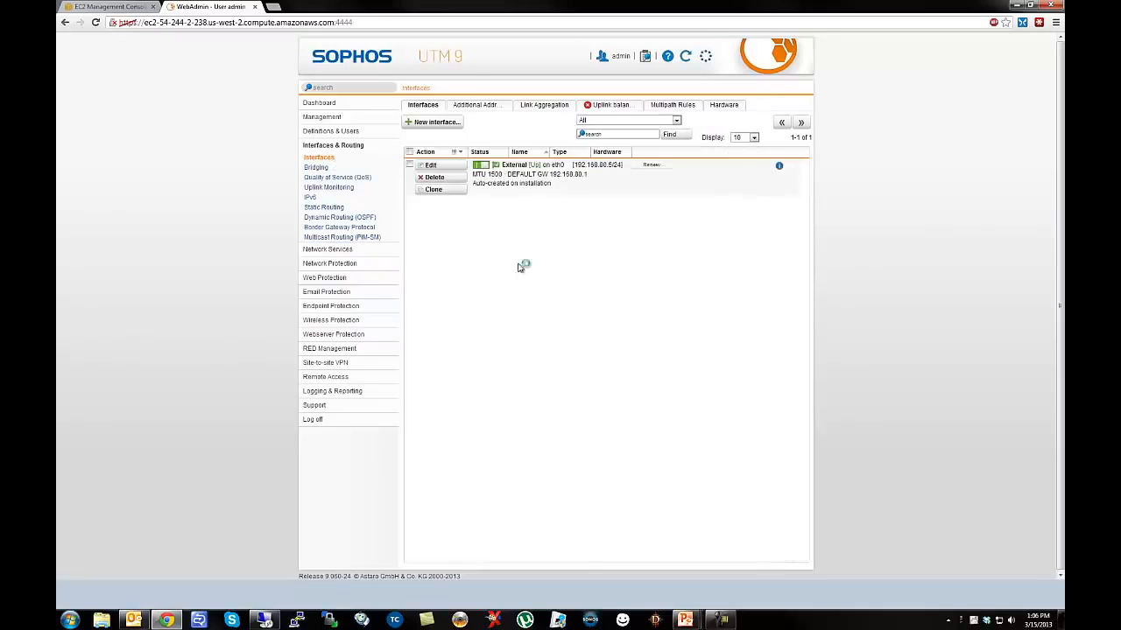
Set the External interface's comment to 'Public facing network'.
left_click(447, 167)
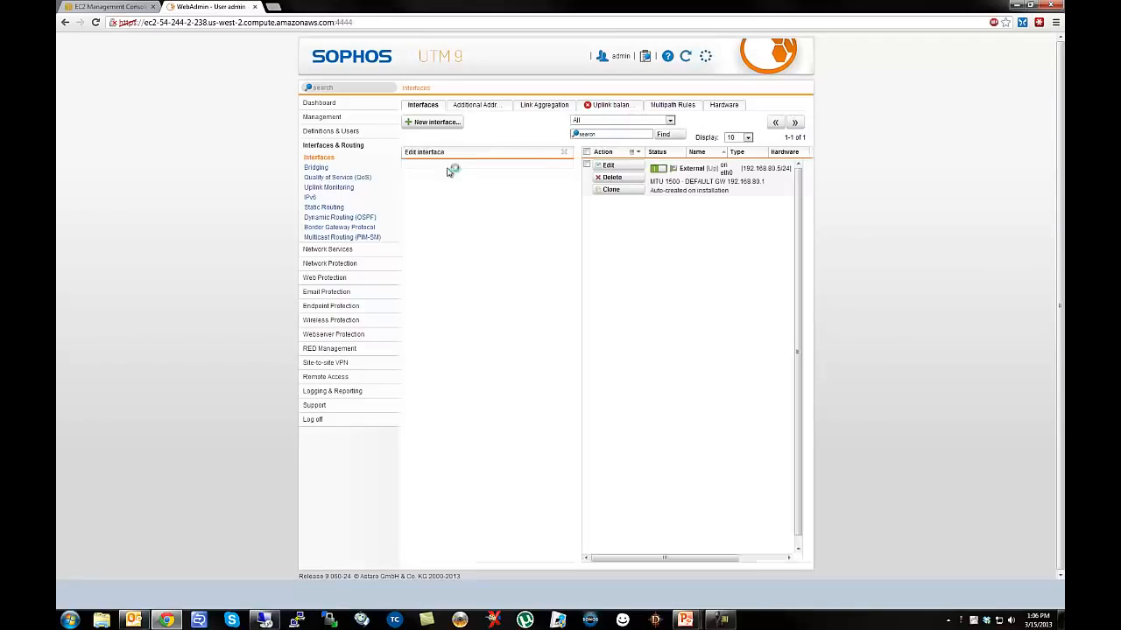
triple_click(557, 232)
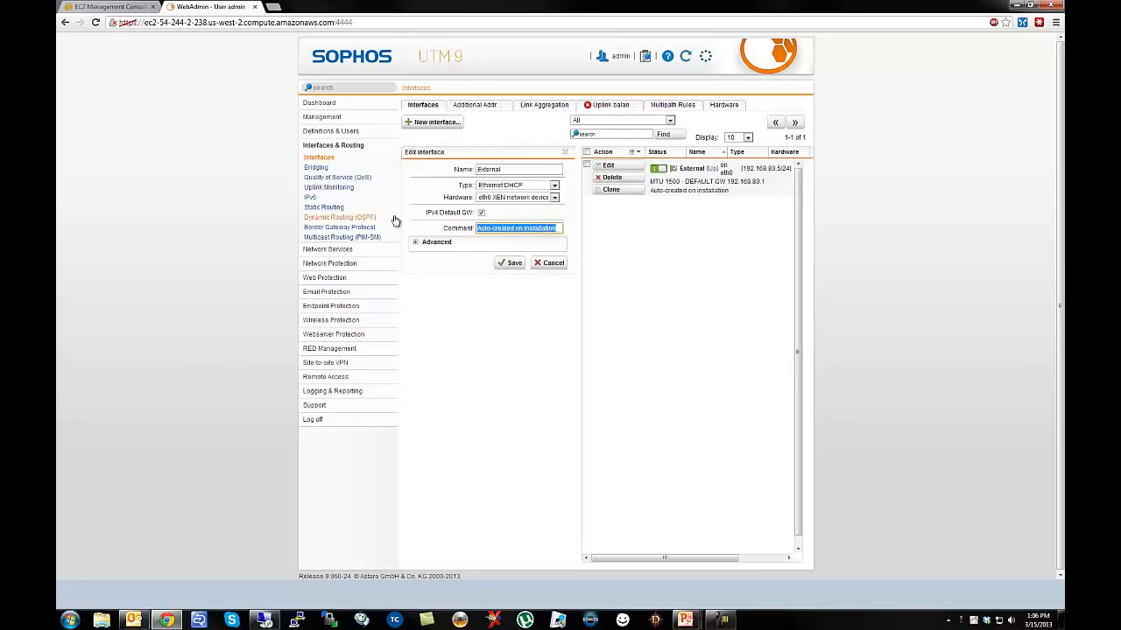
type("Public facing network")
left_click(511, 263)
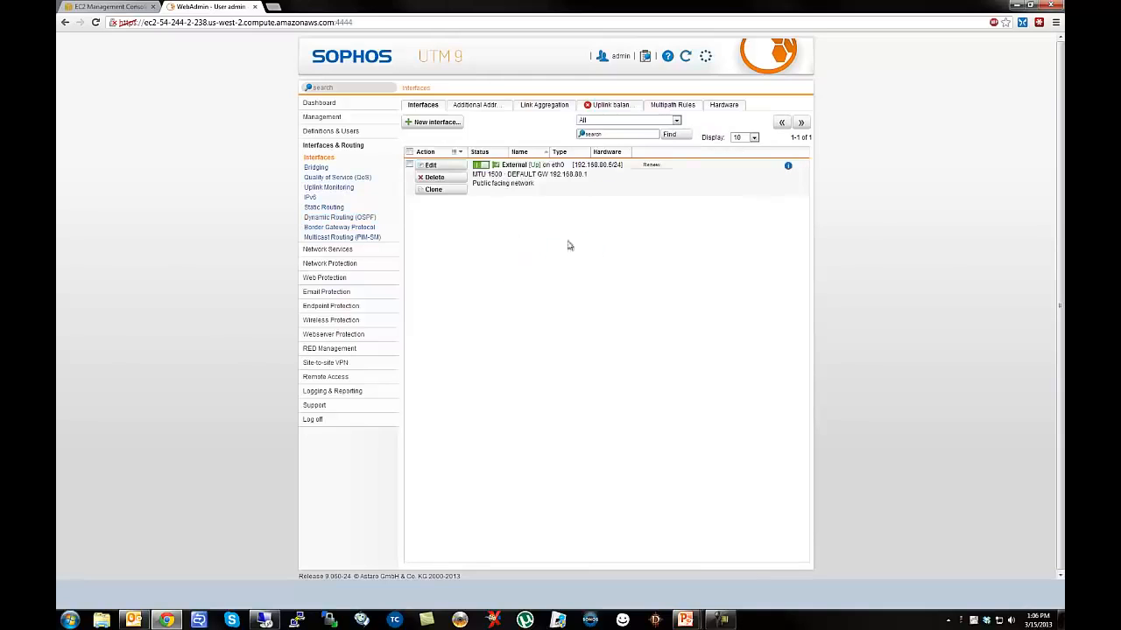
Clone External into a new Internal interface, Ethernet Static on eth1 at 192.168.81.5/24, then switch to EC2.
left_click(433, 189)
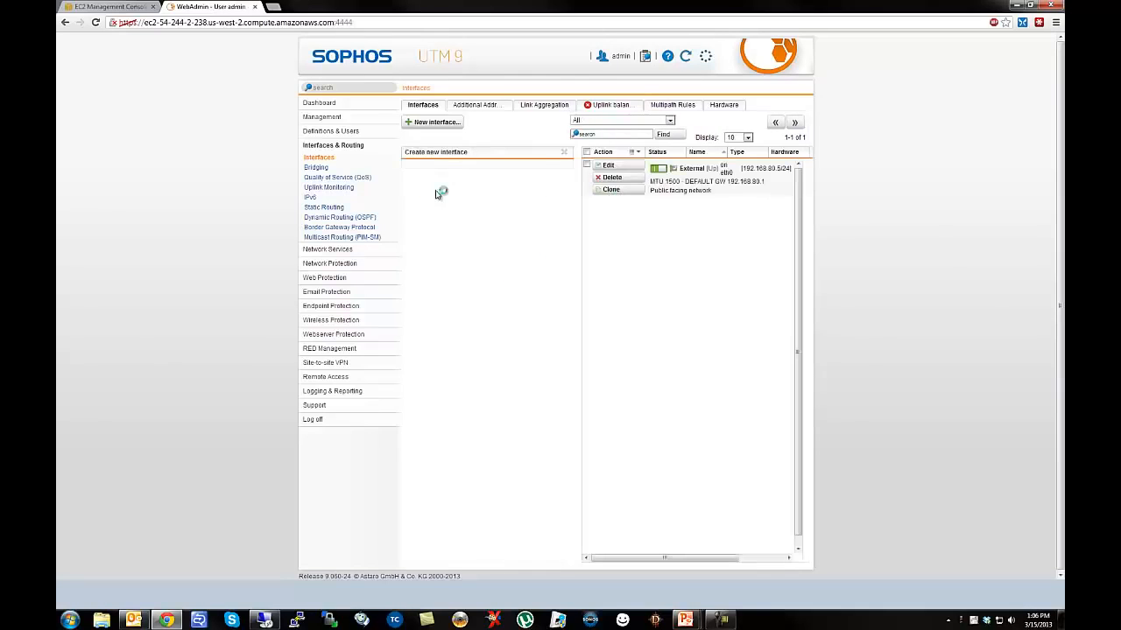
double_click(507, 168)
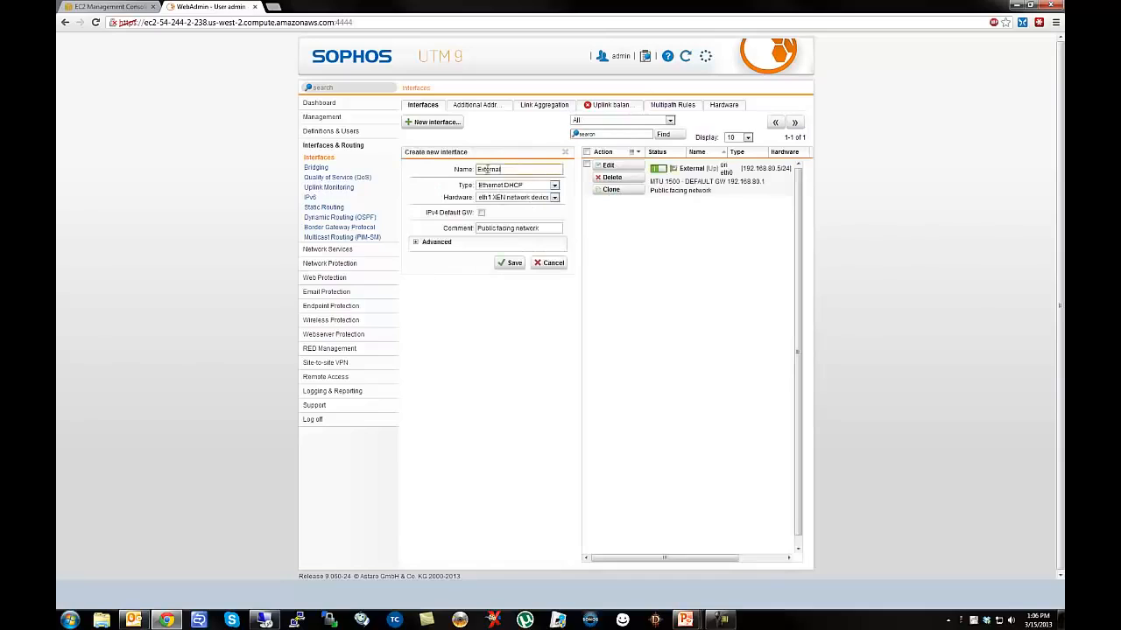
type("Int")
left_click(530, 188)
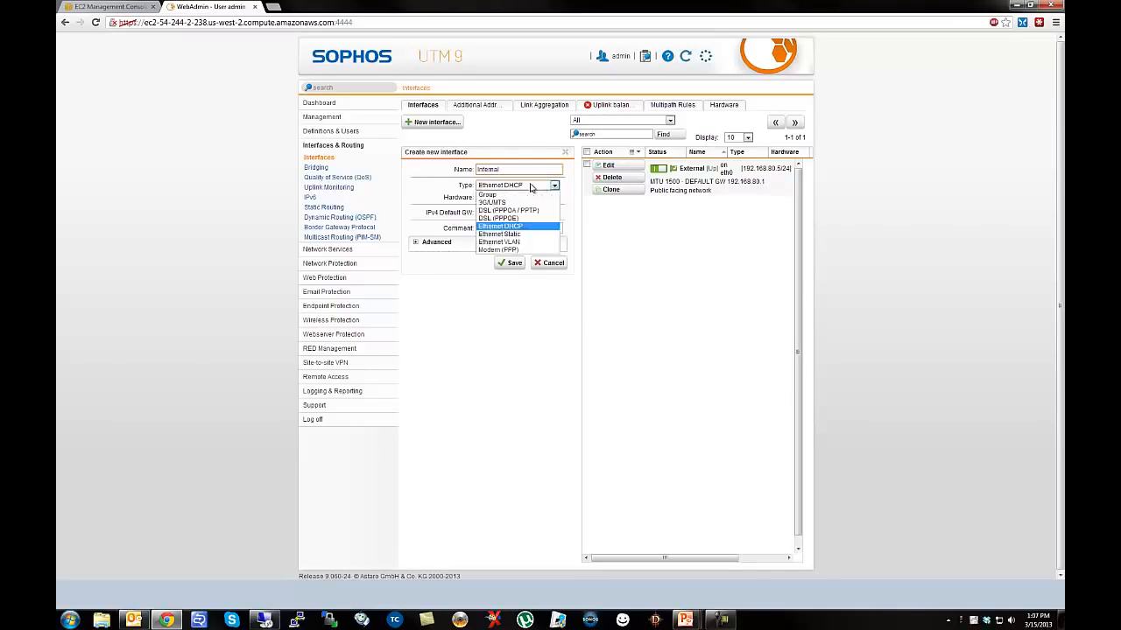
left_click(501, 234)
left_click(494, 212)
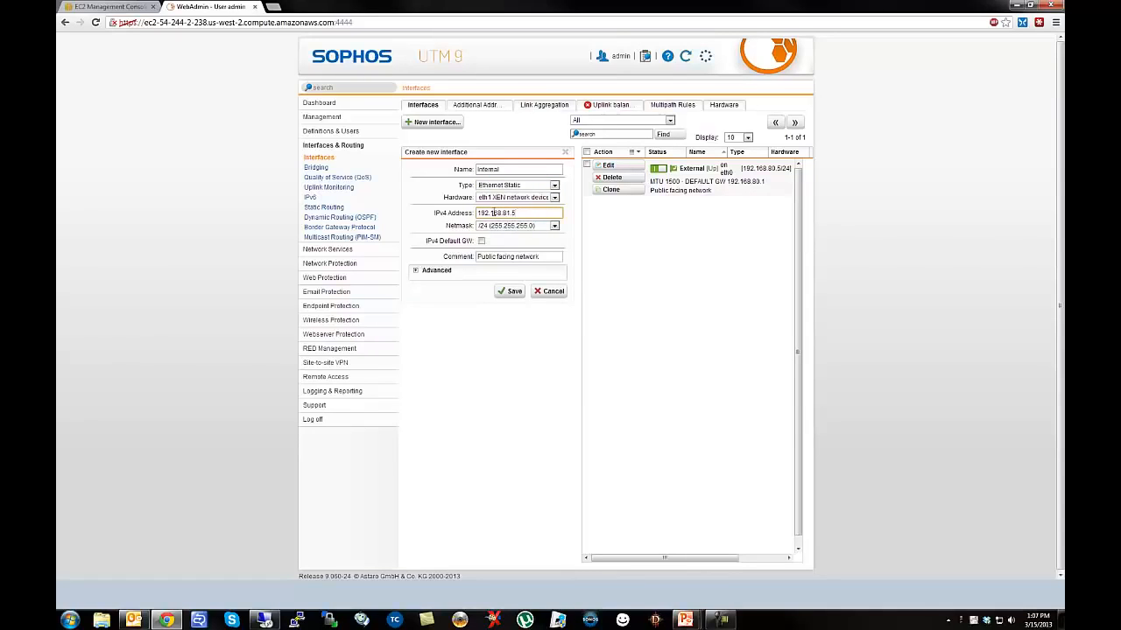
left_click(110, 7)
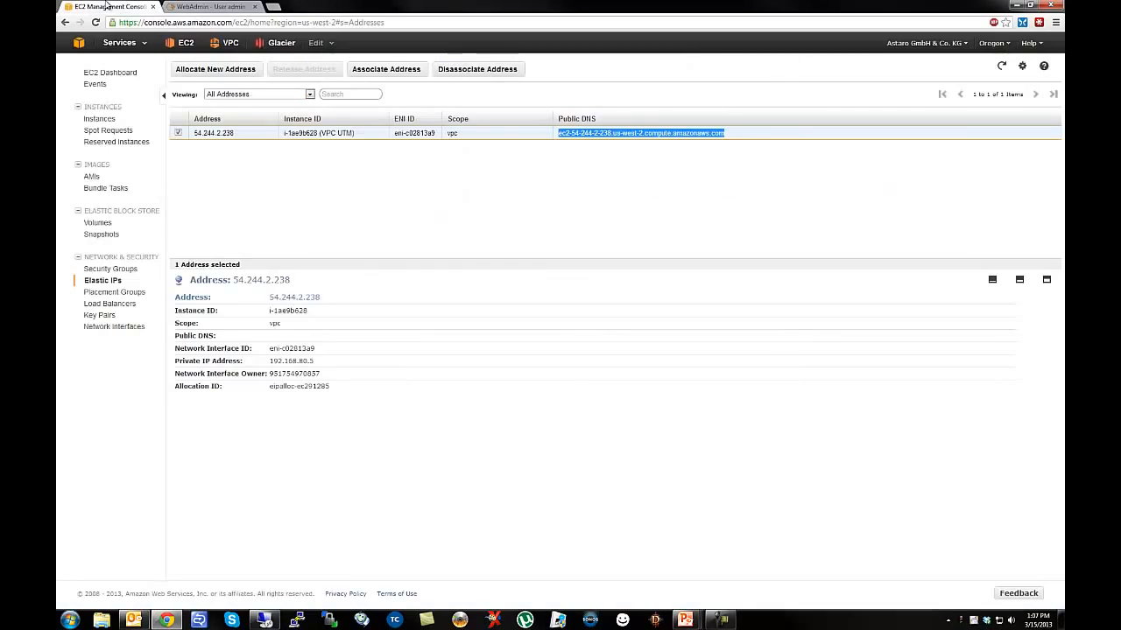
Check in EC2 Instances that VPC UTM's eth1 uses 192.168.81.5, then return to WebAdmin.
left_click(181, 43)
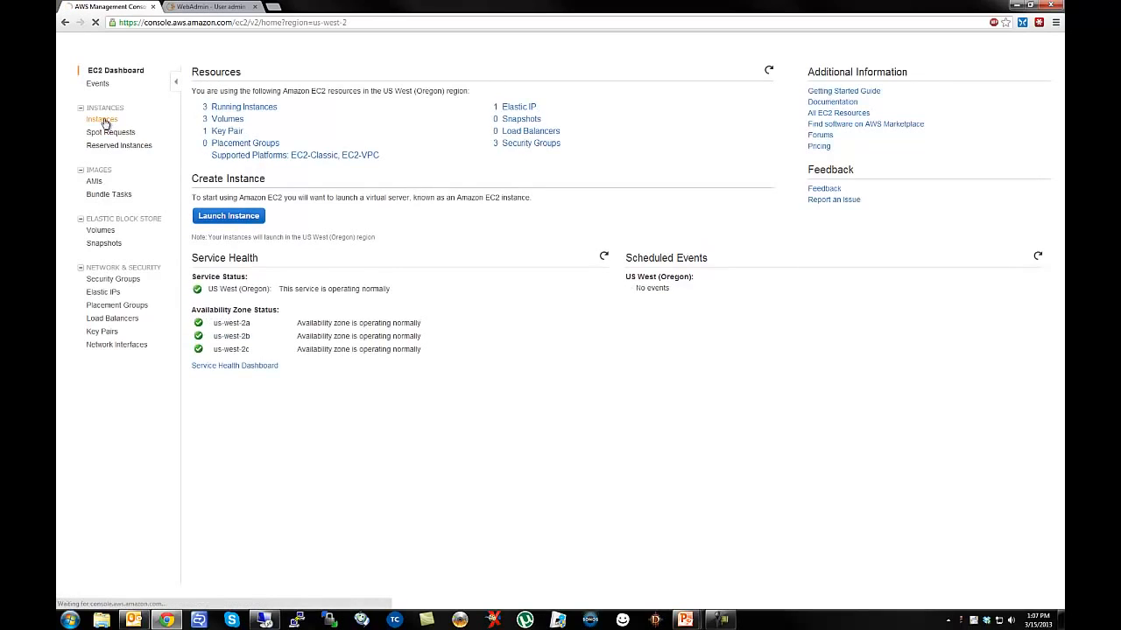
left_click(101, 120)
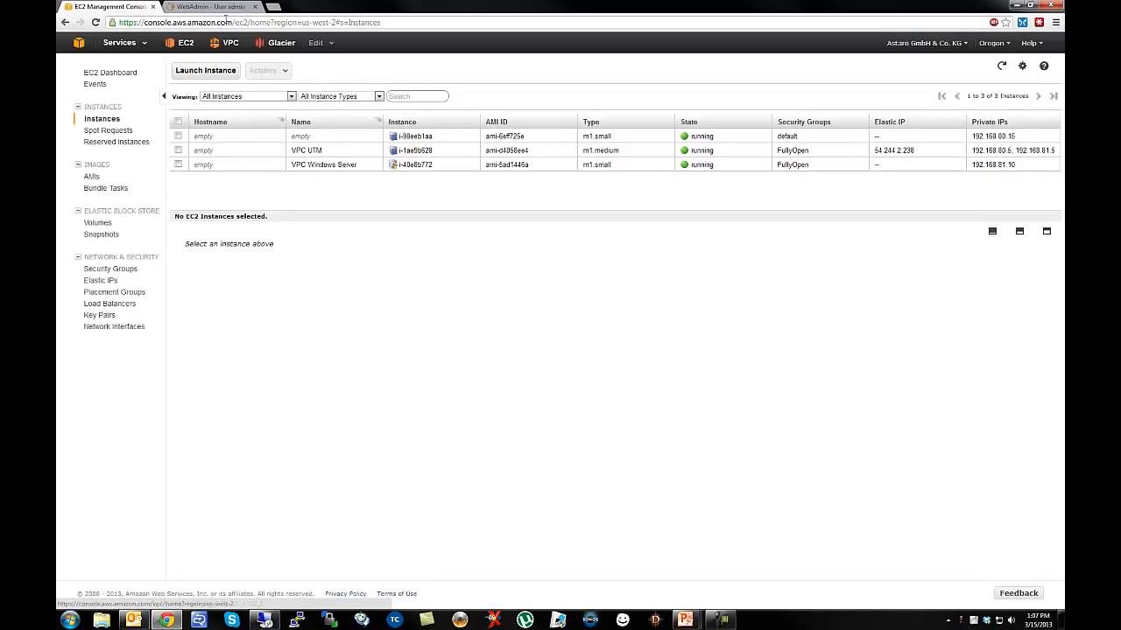
left_click(341, 153)
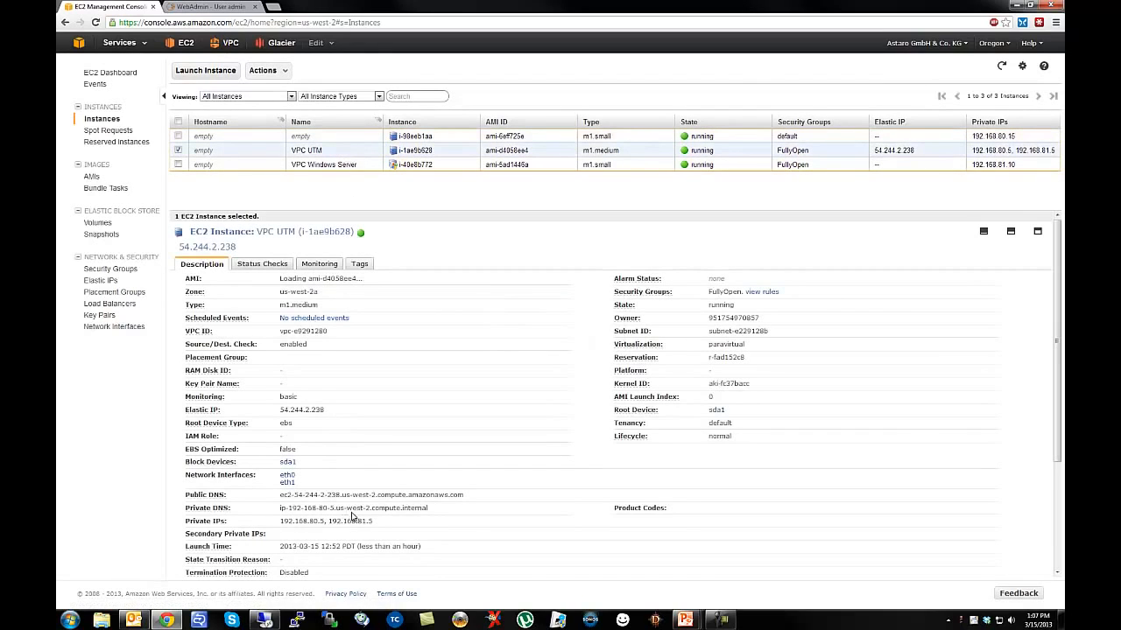
scroll(521, 509, "down", 3)
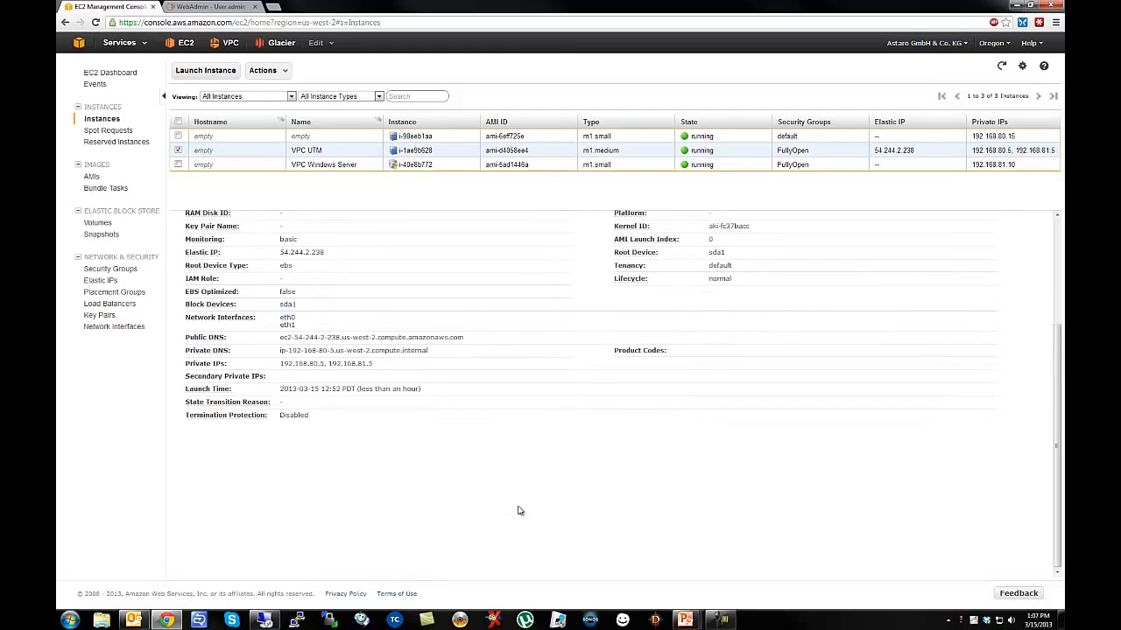
scroll(364, 379, "up", 2)
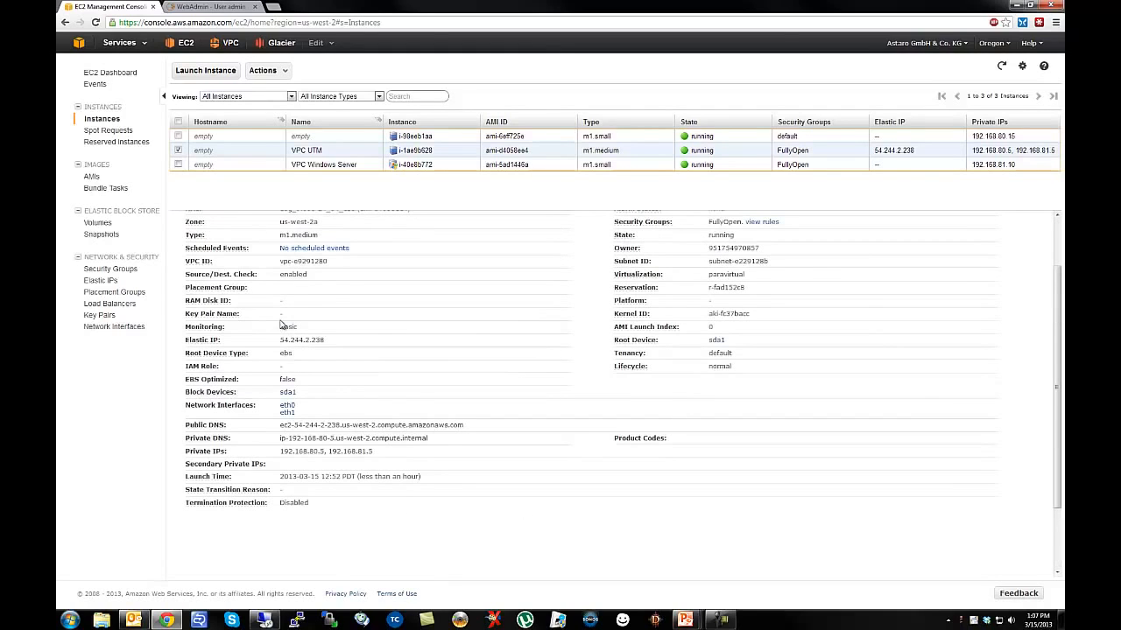
left_click(285, 415)
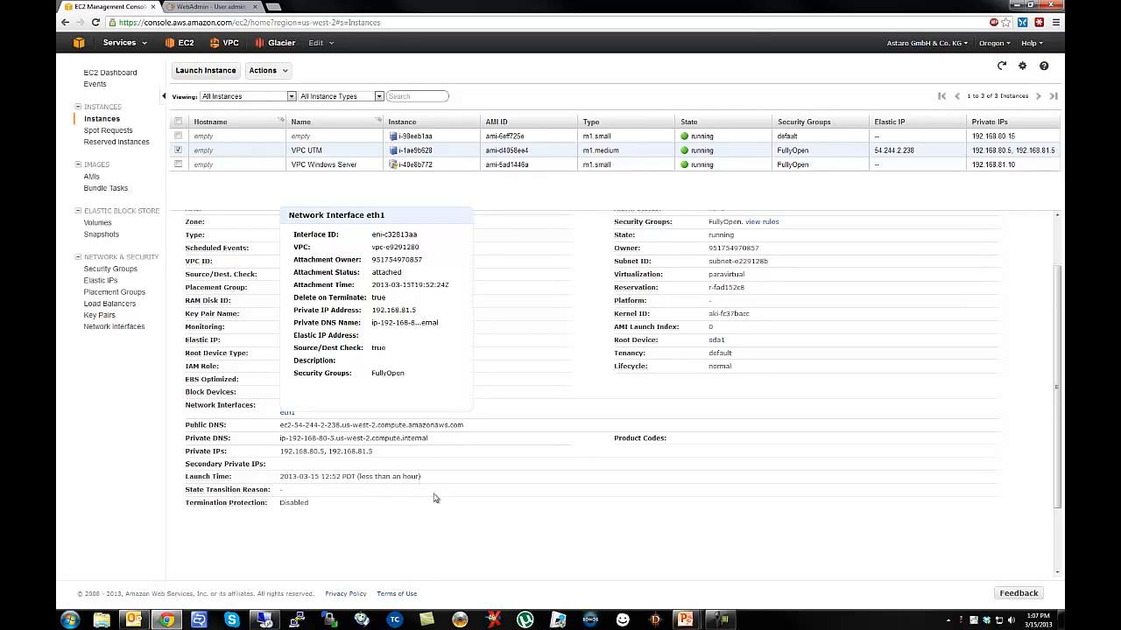
left_click(515, 515)
left_click(206, 6)
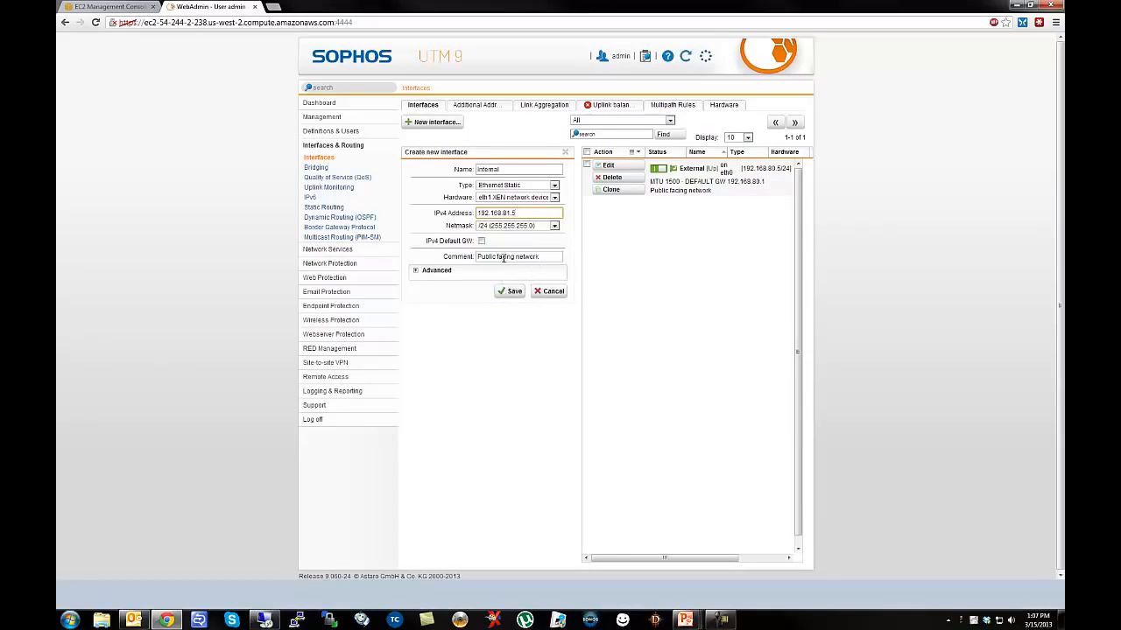
Comment the Internal interface 'Private facing network', save it, and refresh its status.
left_click_drag(496, 257, 456, 253)
type("Pr")
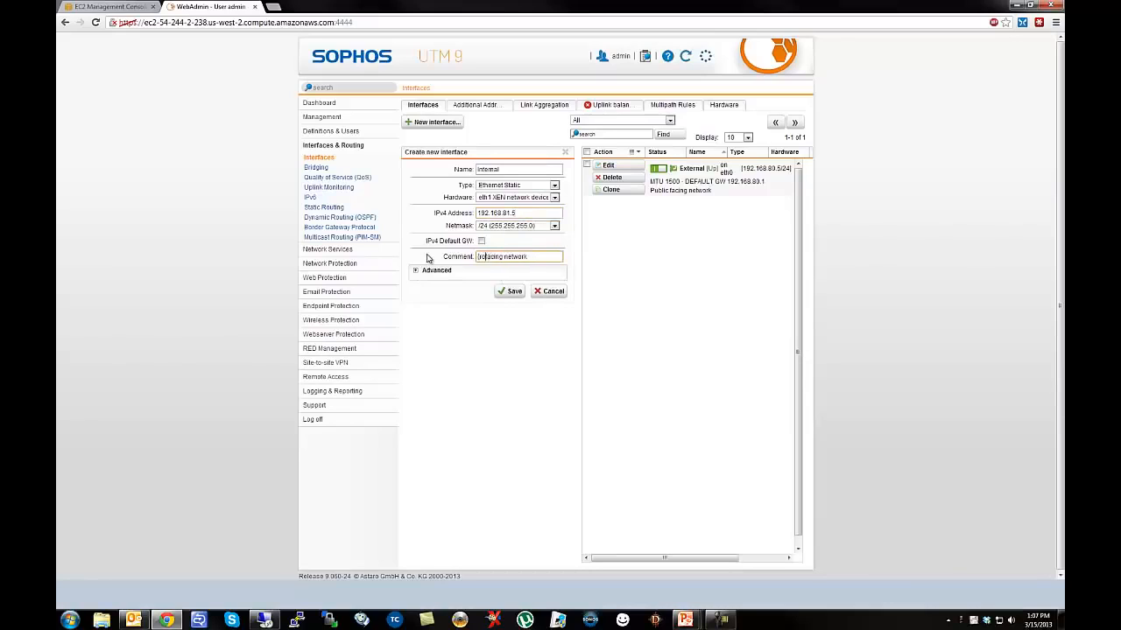
type("ivate")
left_click(510, 292)
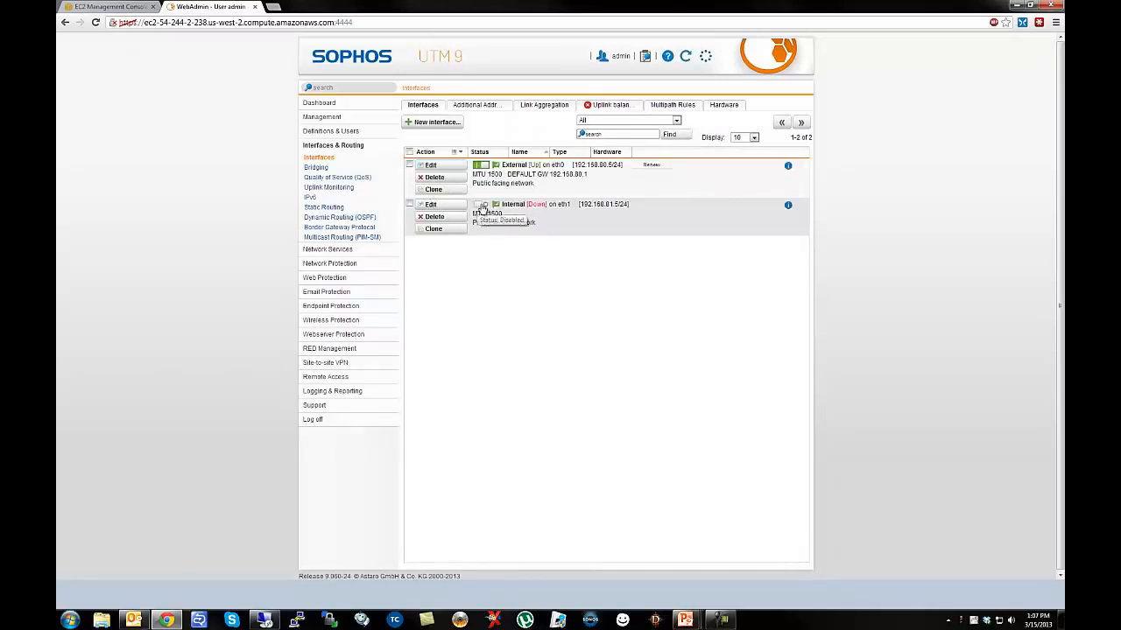
left_click(687, 63)
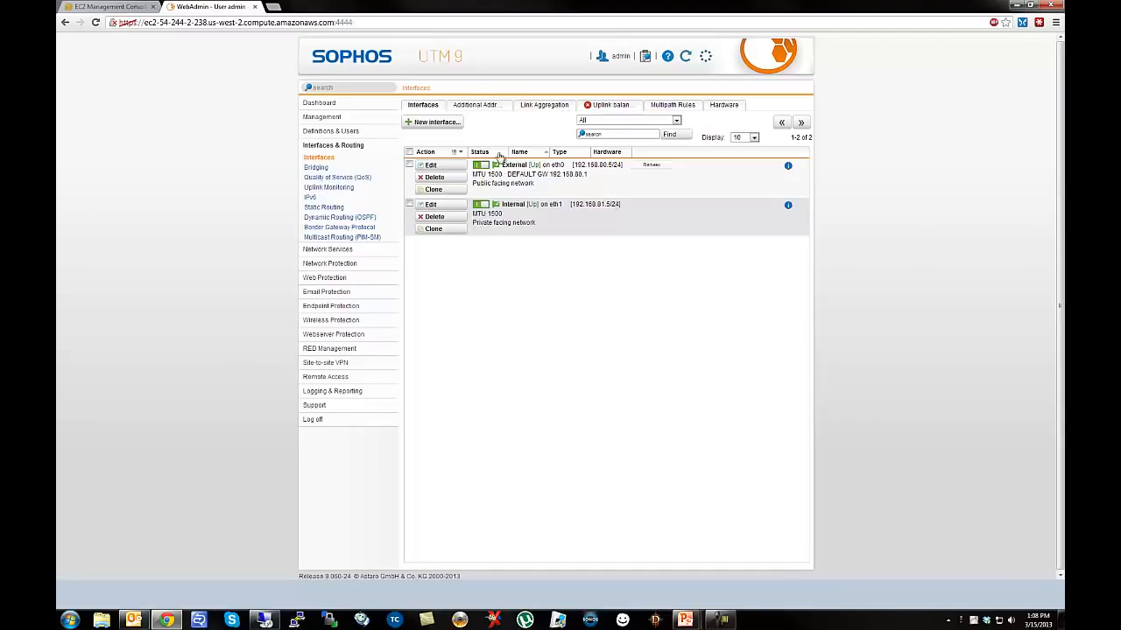
Replace External (Network) with Internal (Network) in the DNS allowed networks and apply.
left_click(318, 252)
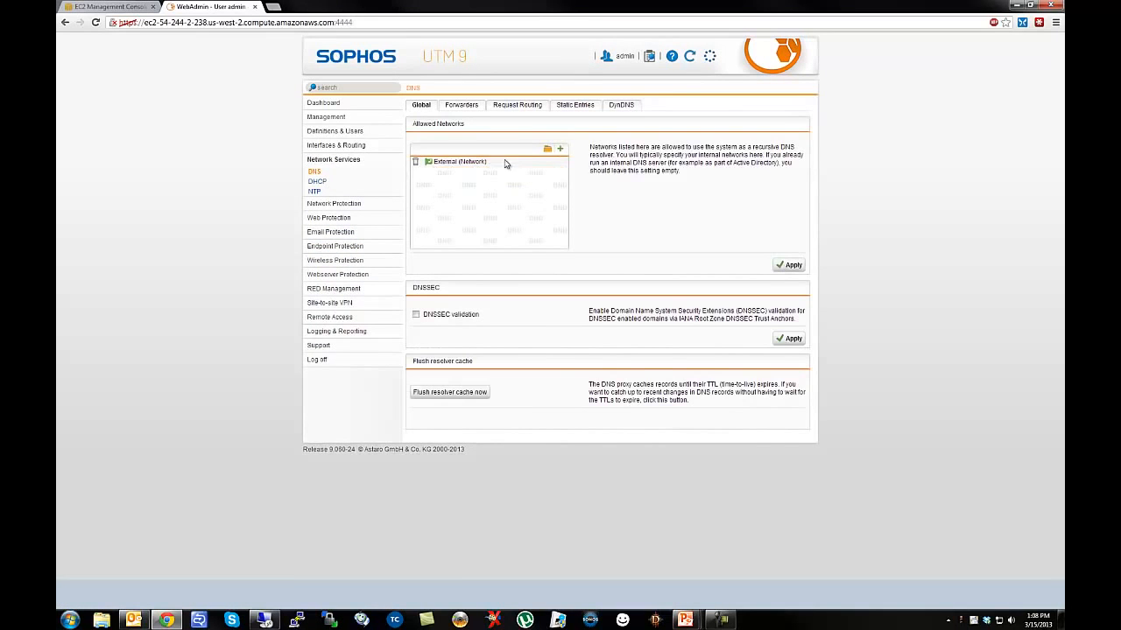
left_click(548, 149)
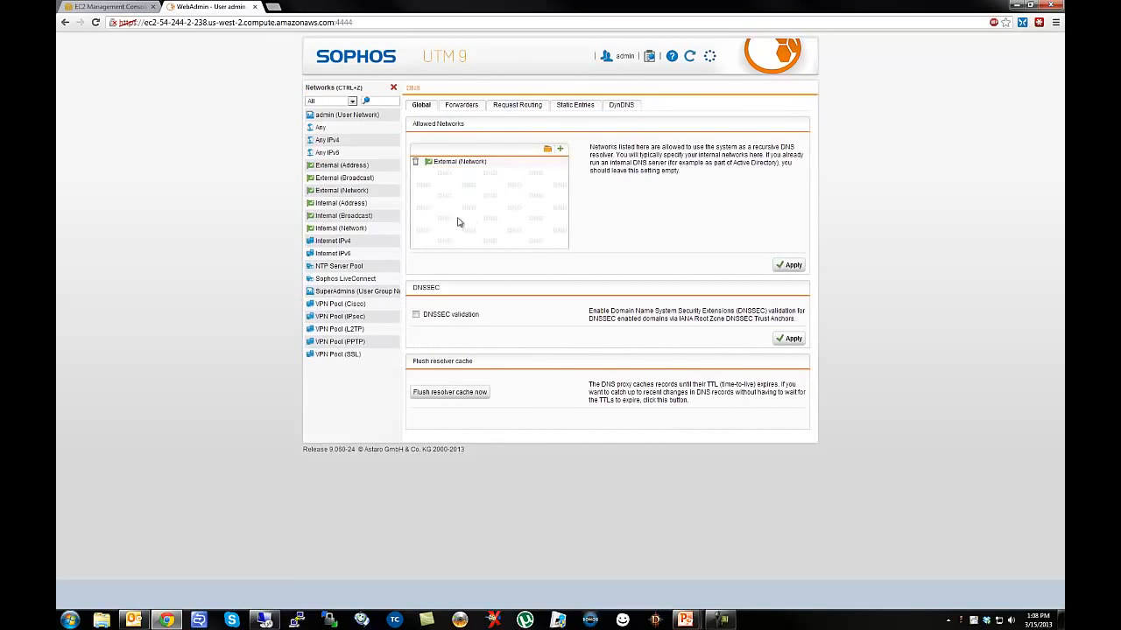
left_click_drag(336, 218, 464, 202)
left_click(416, 162)
left_click(791, 265)
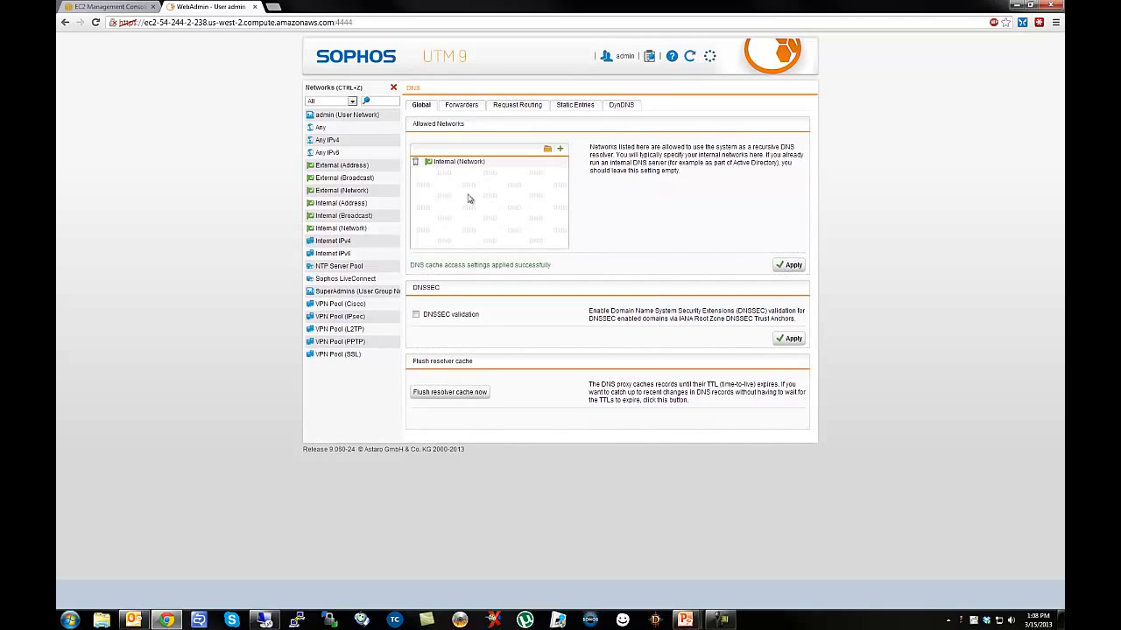
left_click(462, 105)
left_click(393, 88)
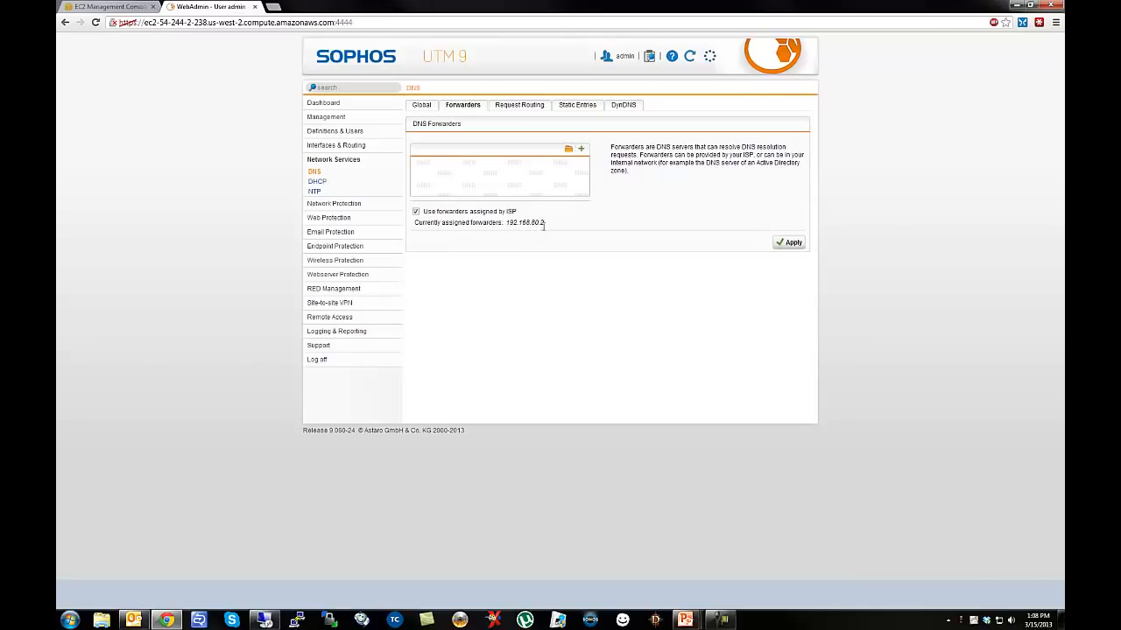
Create a GoogleDNS host definition and add it as a DNS forwarder.
left_click(569, 149)
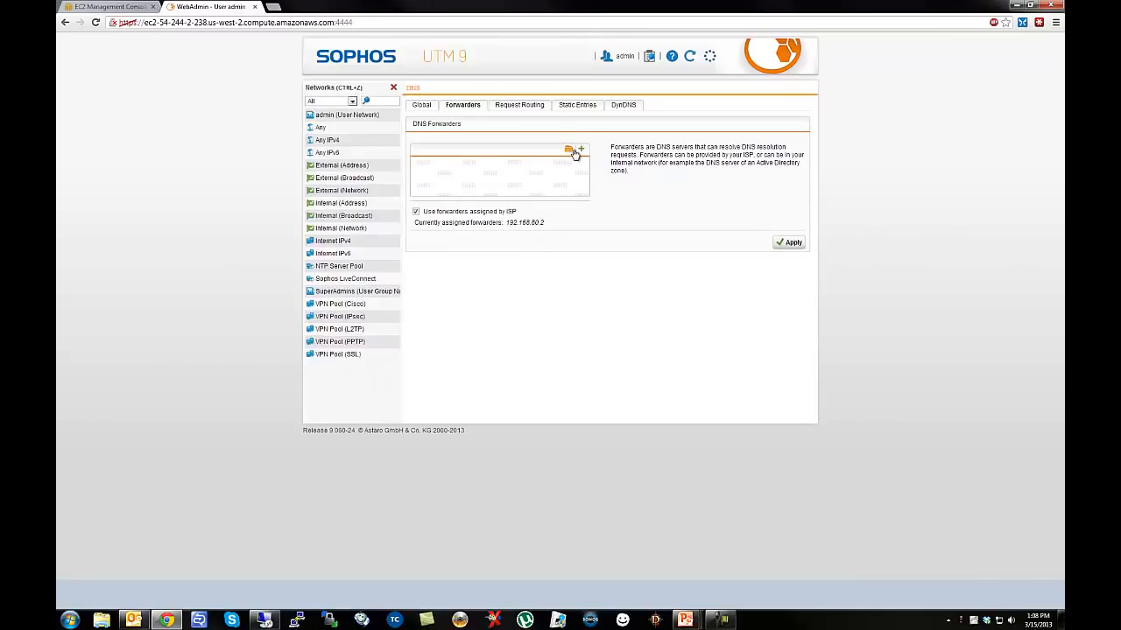
left_click(580, 149)
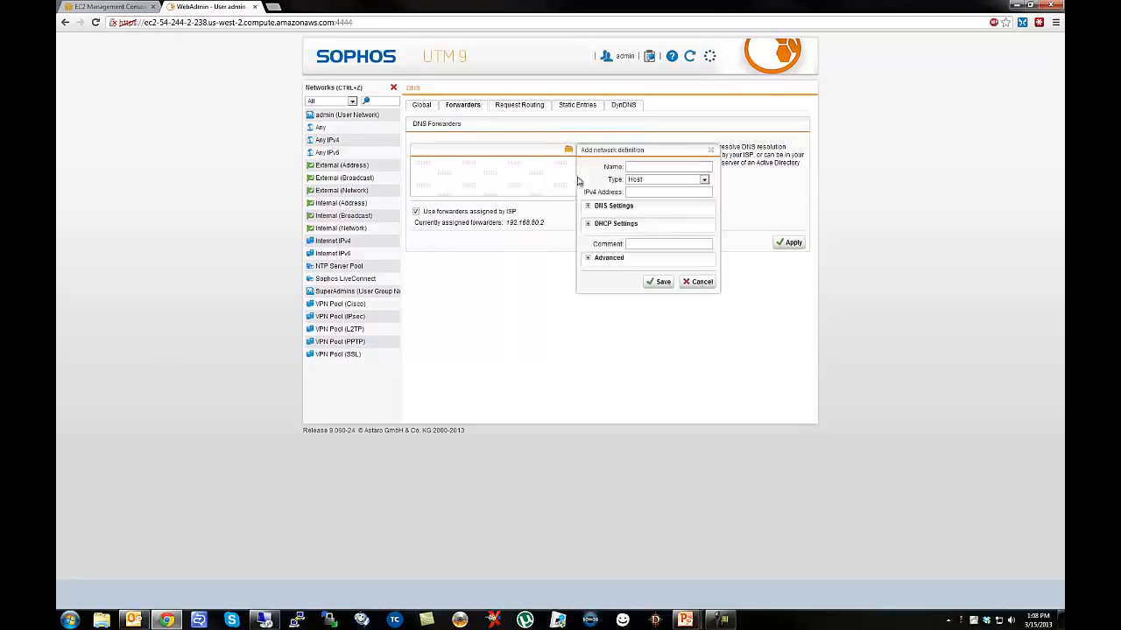
left_click(636, 166)
key("Tab")
key("Tab")
type("8.8")
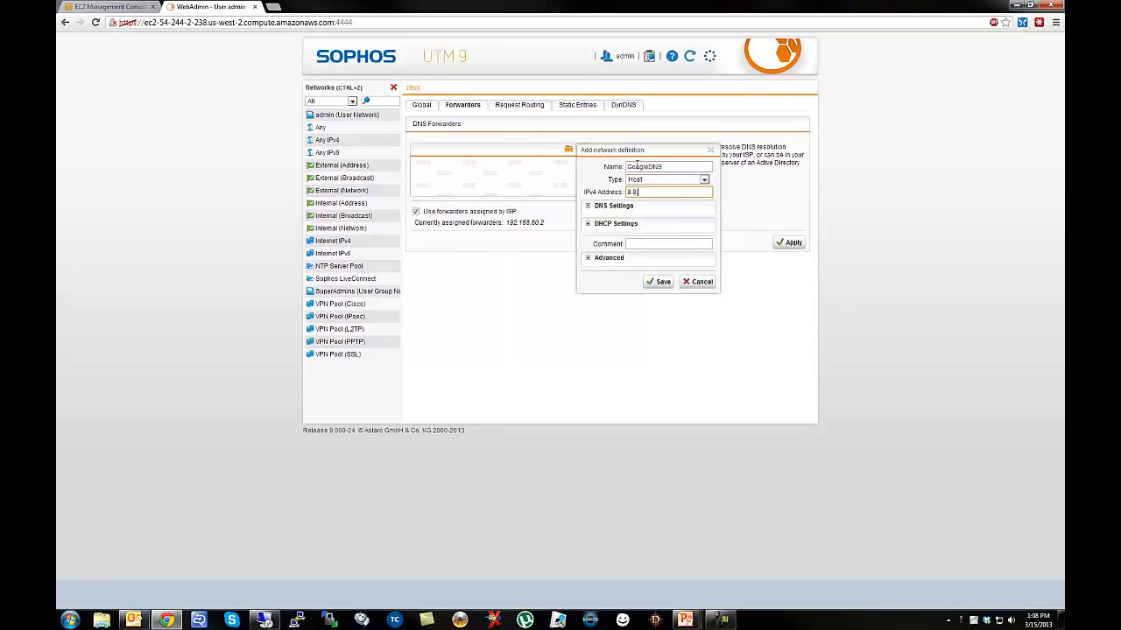
left_click(662, 282)
Add GoogleDNS2 (8.8.4.4) as a second forwarder and apply the forwarder settings.
left_click(581, 150)
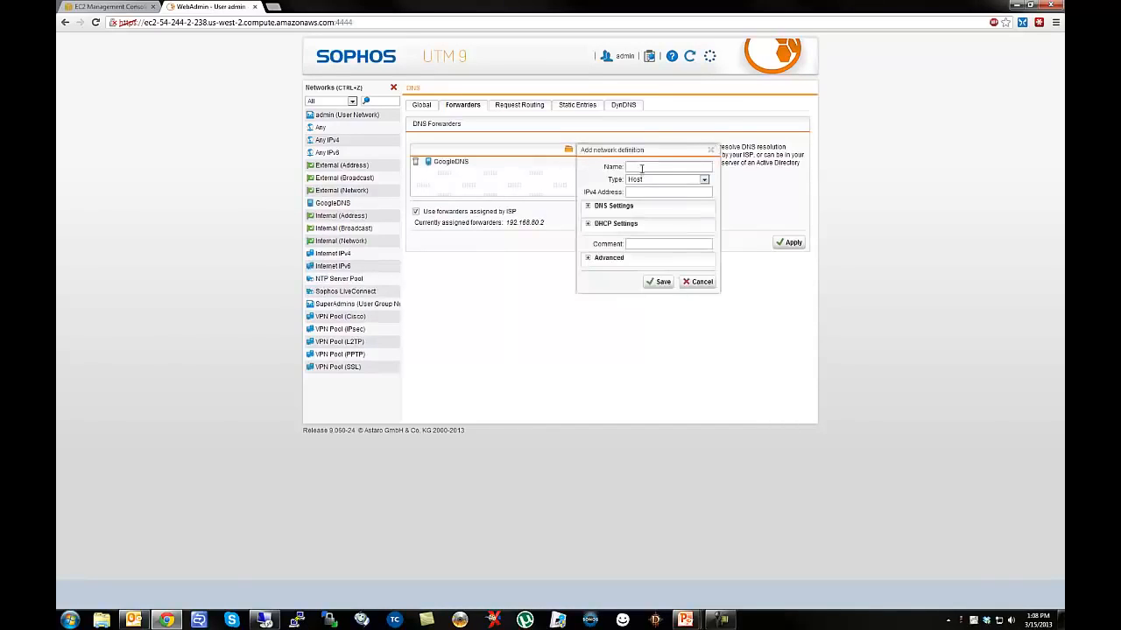
left_click(642, 167)
type("Ge")
type("ogleDNS2")
key("Tab")
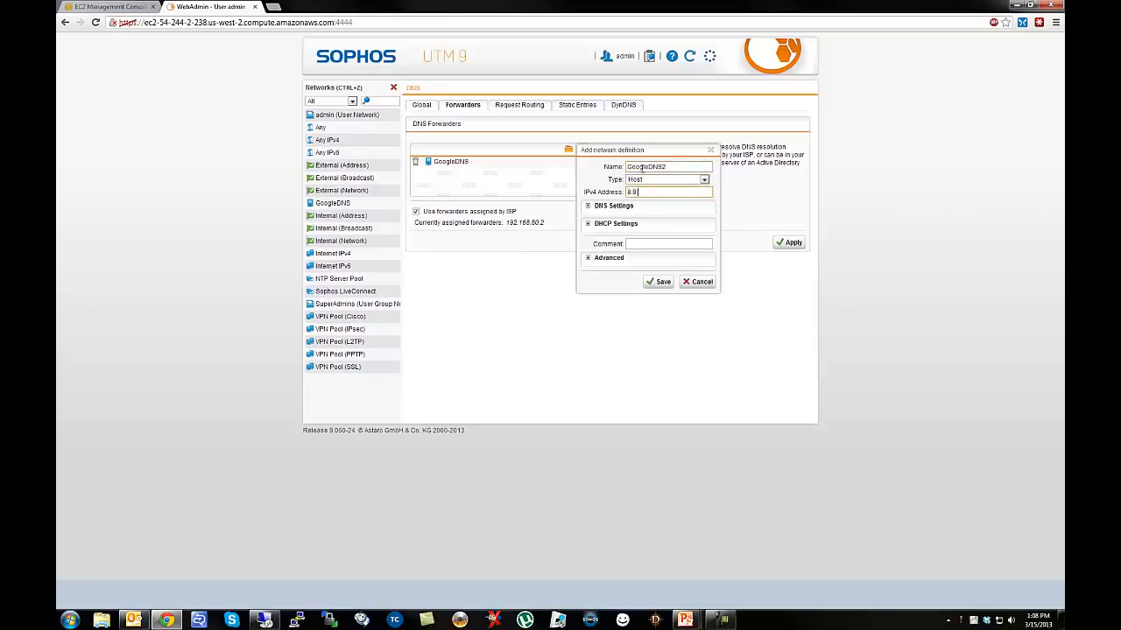
left_click(658, 282)
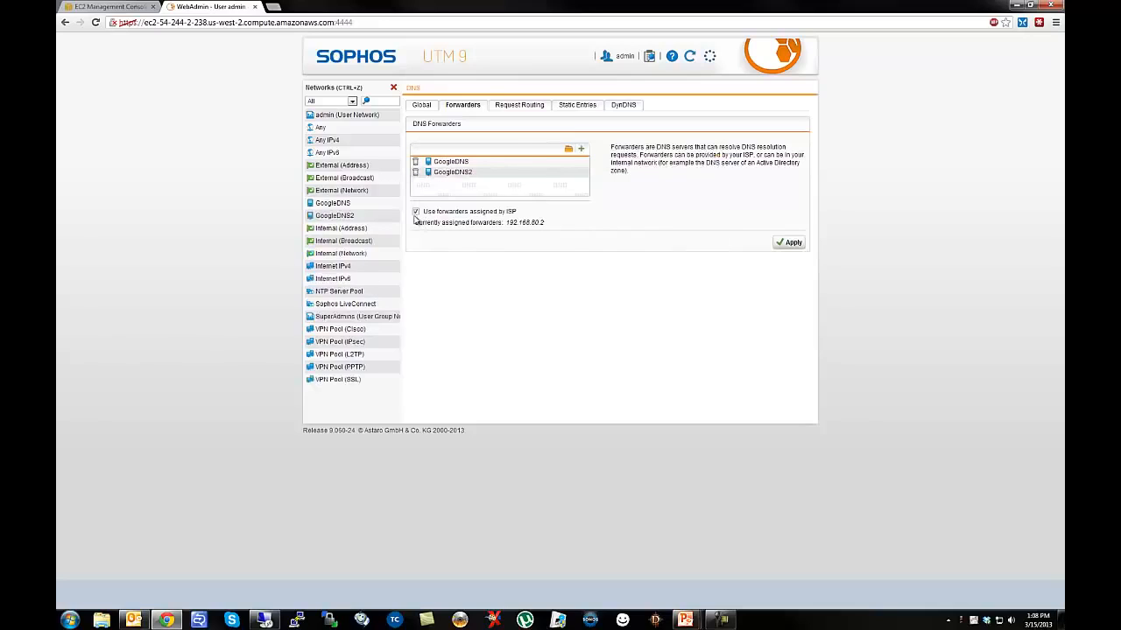
left_click(790, 242)
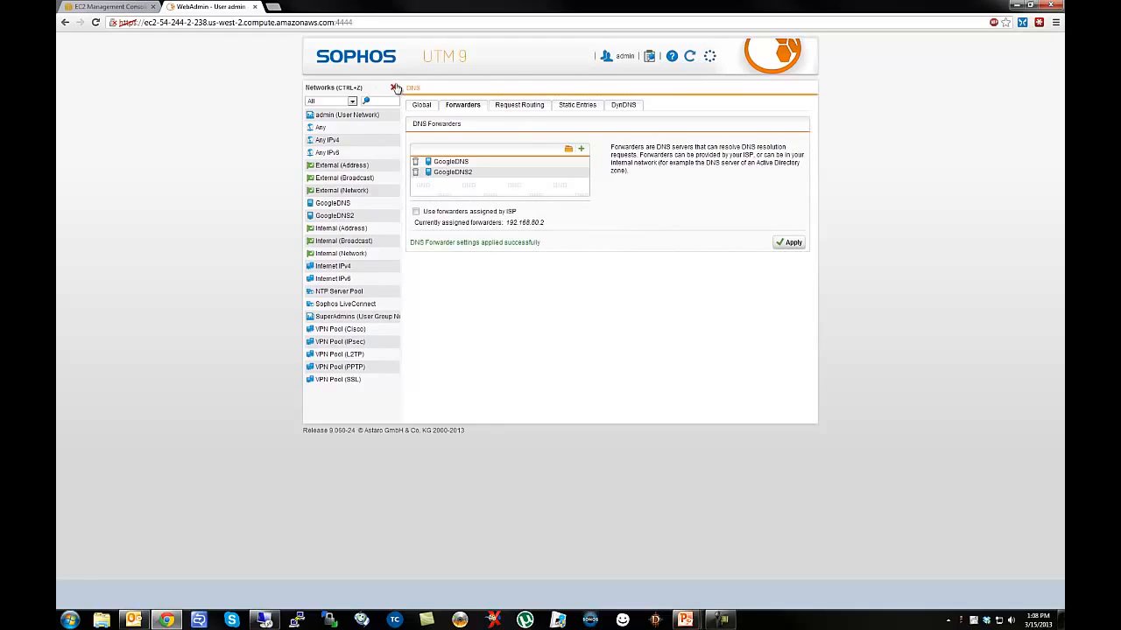
left_click(393, 88)
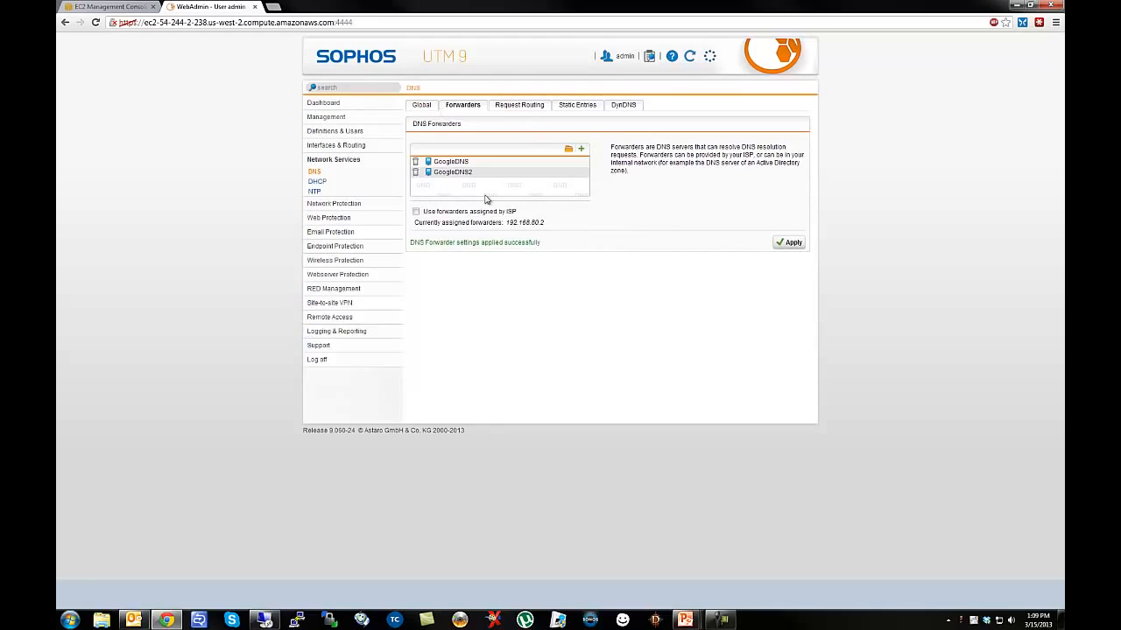
left_click(421, 105)
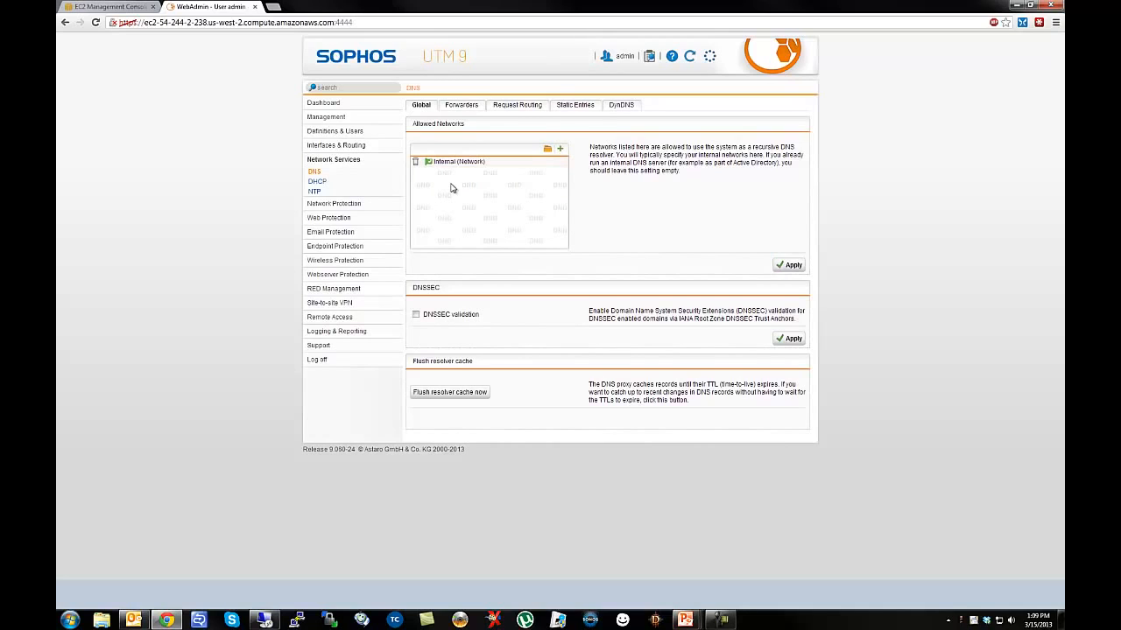
left_click(326, 204)
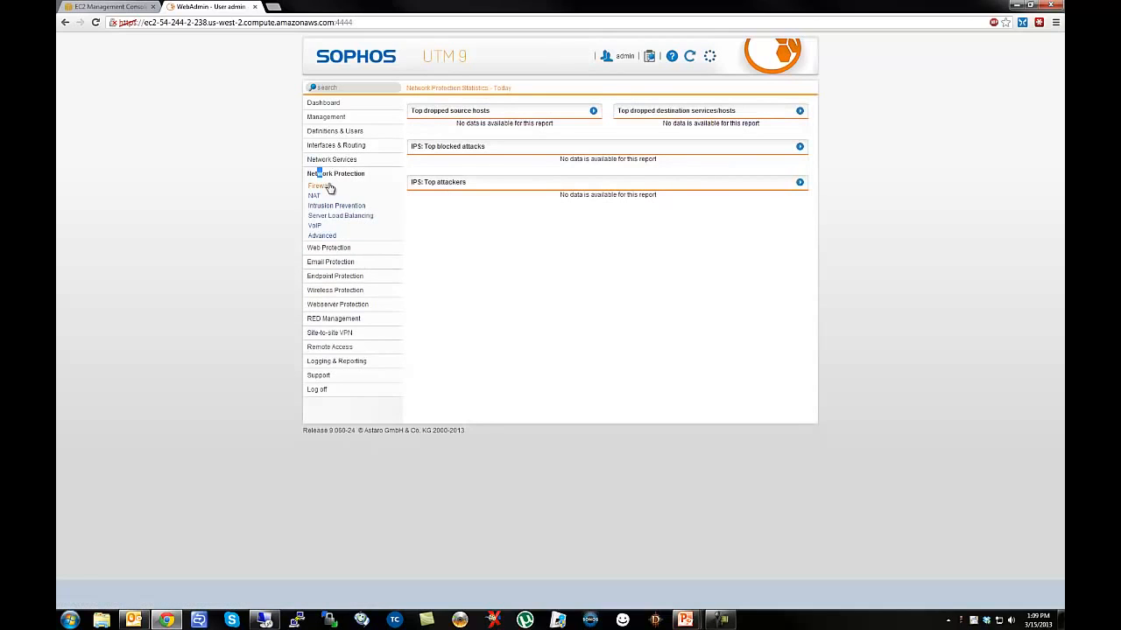
Under NAT, create a masquerading rule for Internal (Network) via the External interface and enable it.
left_click(317, 198)
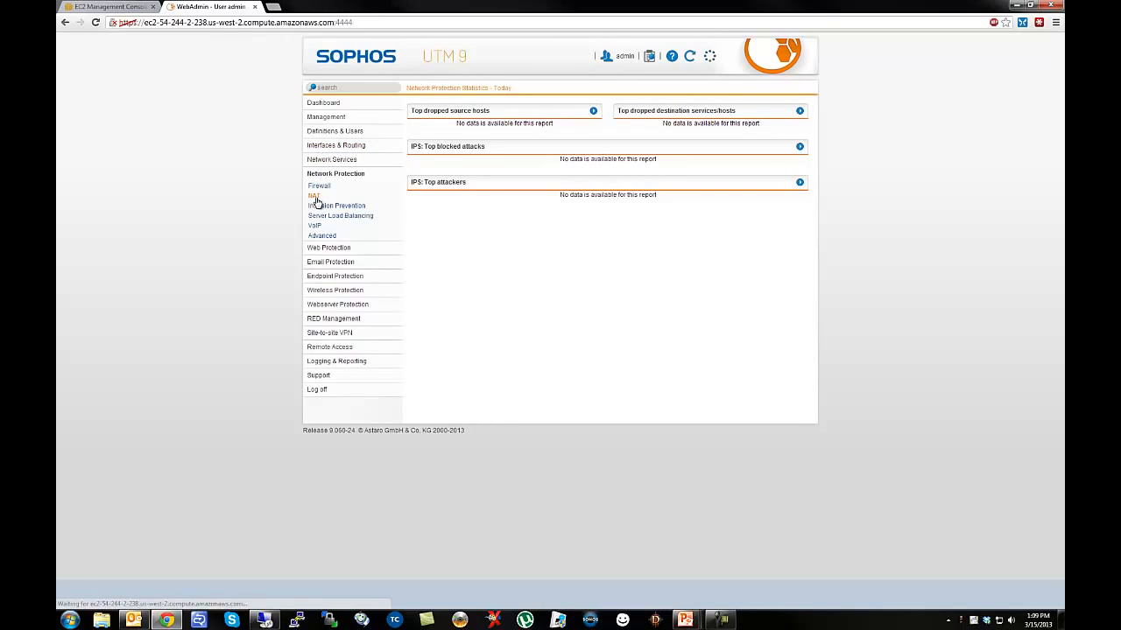
left_click(429, 124)
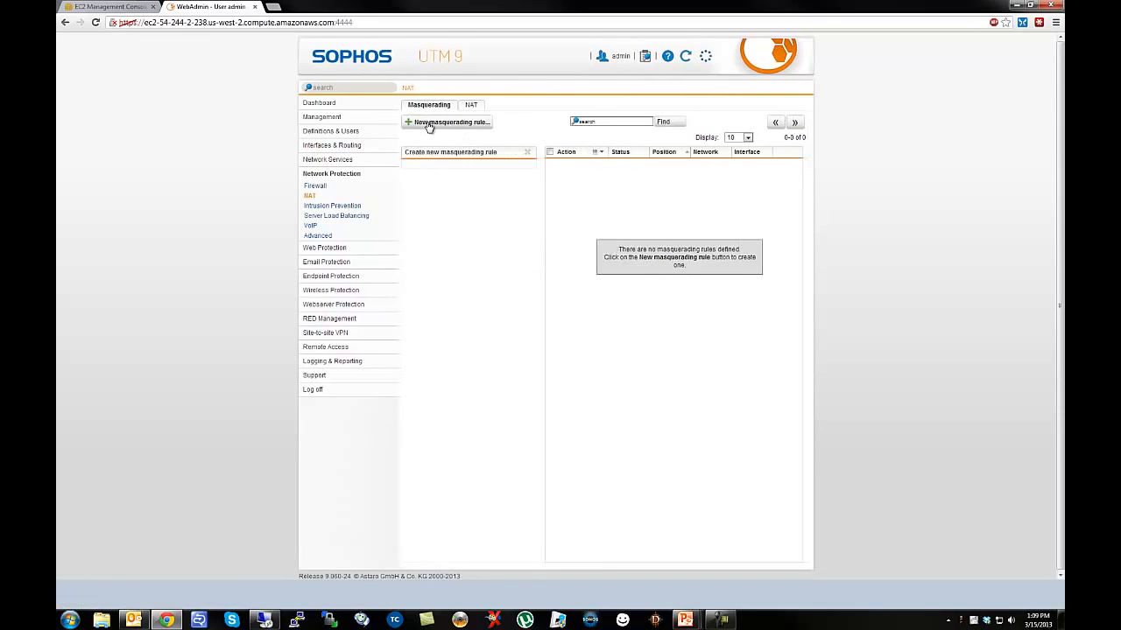
left_click(515, 170)
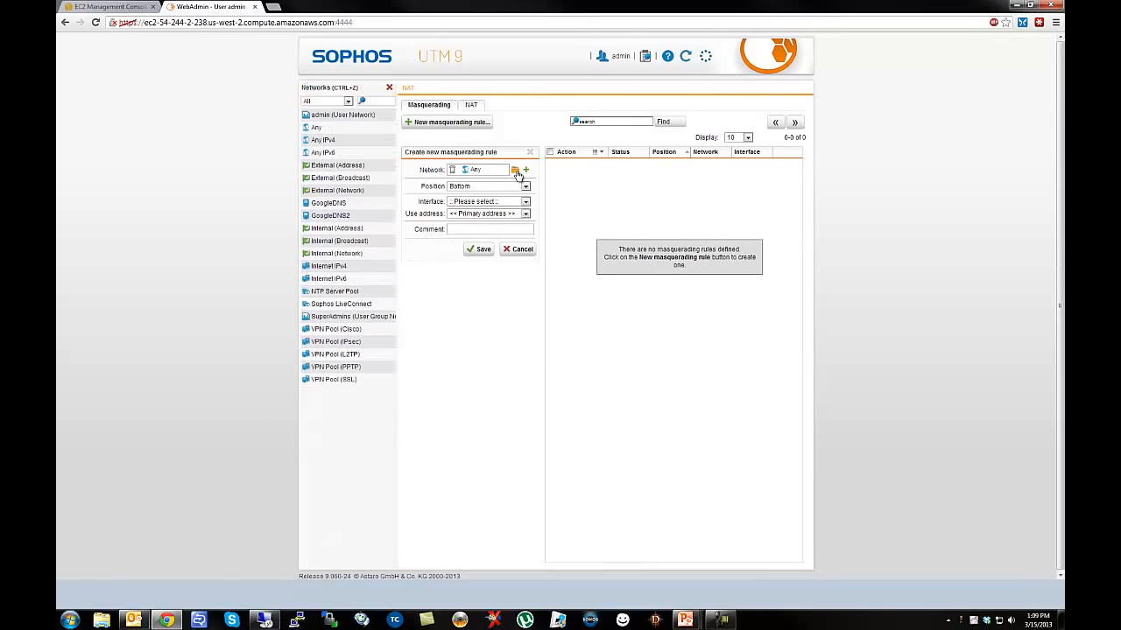
left_click_drag(336, 253, 477, 175)
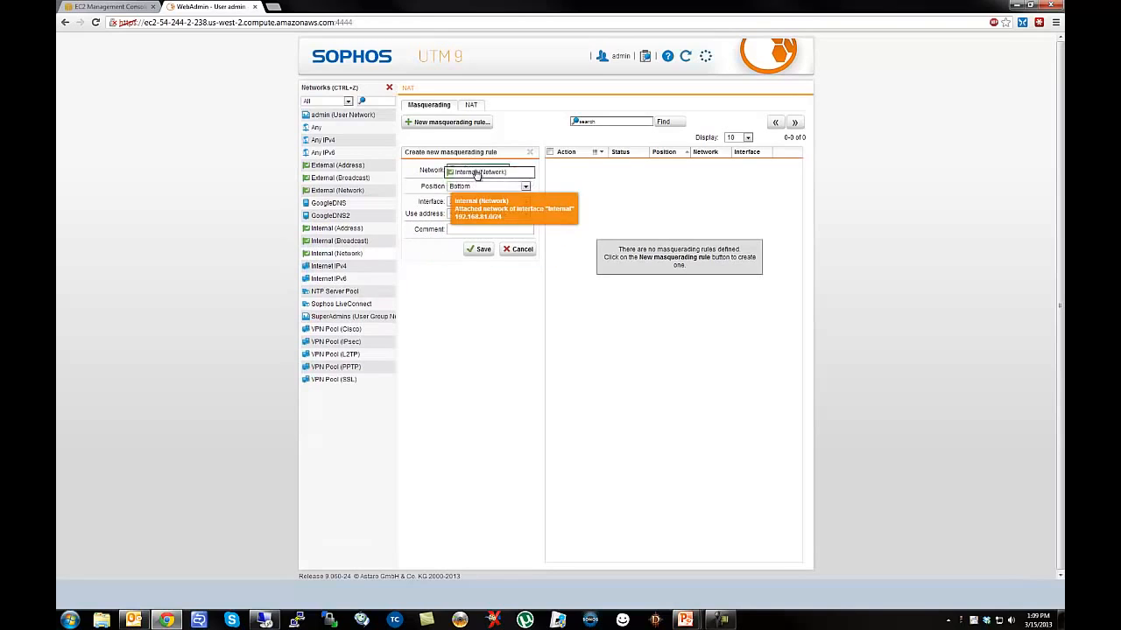
left_click(480, 202)
left_click(464, 218)
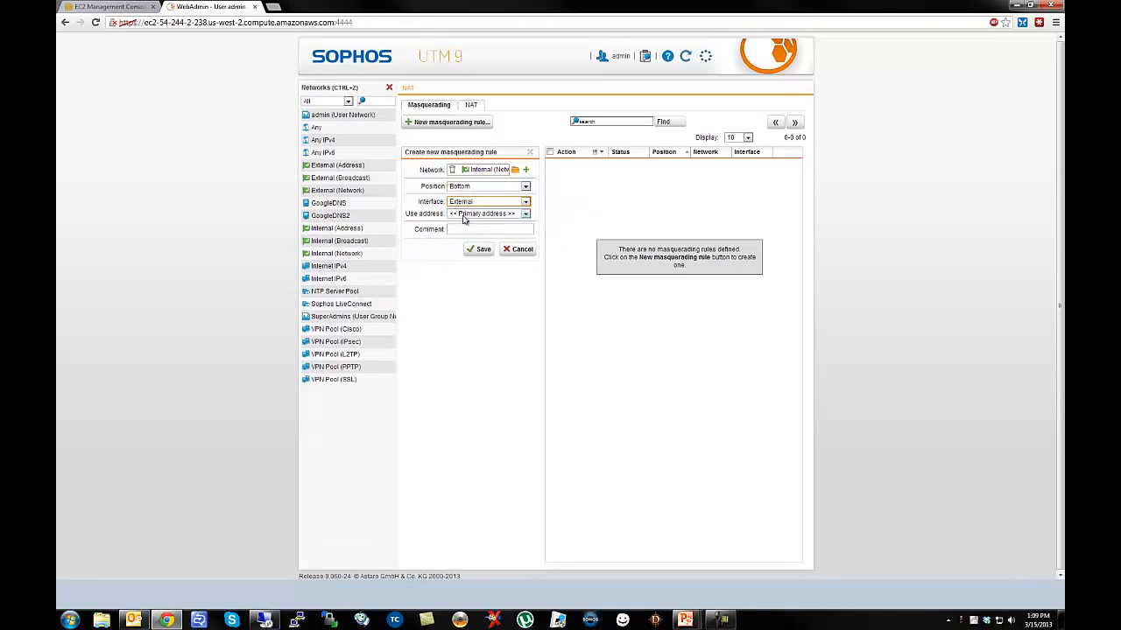
left_click(484, 252)
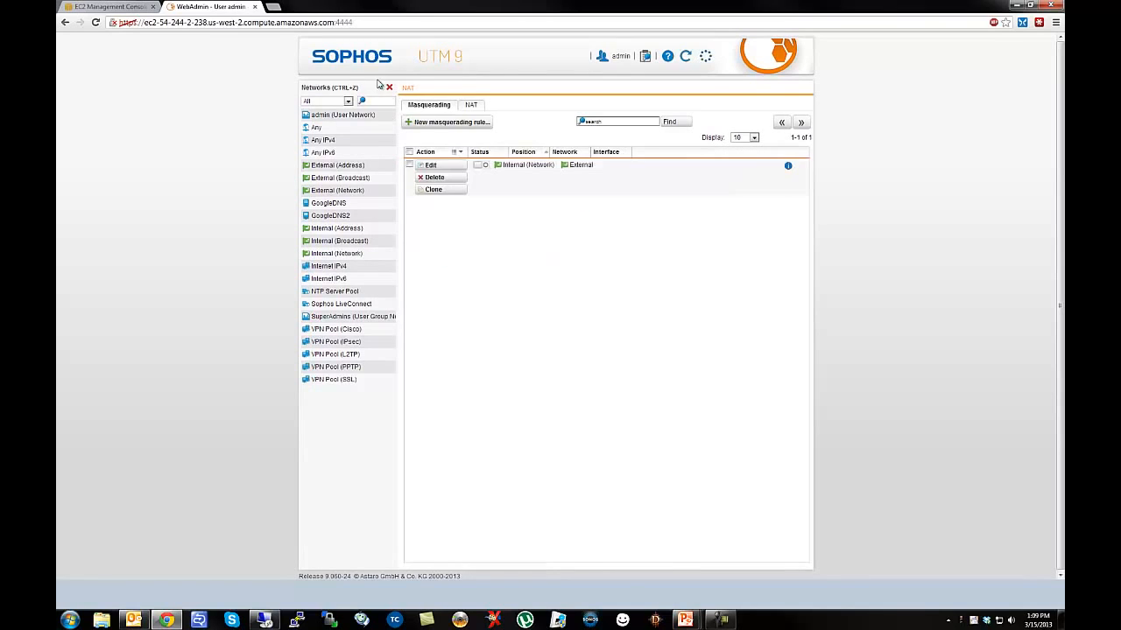
left_click(480, 165)
left_click(389, 88)
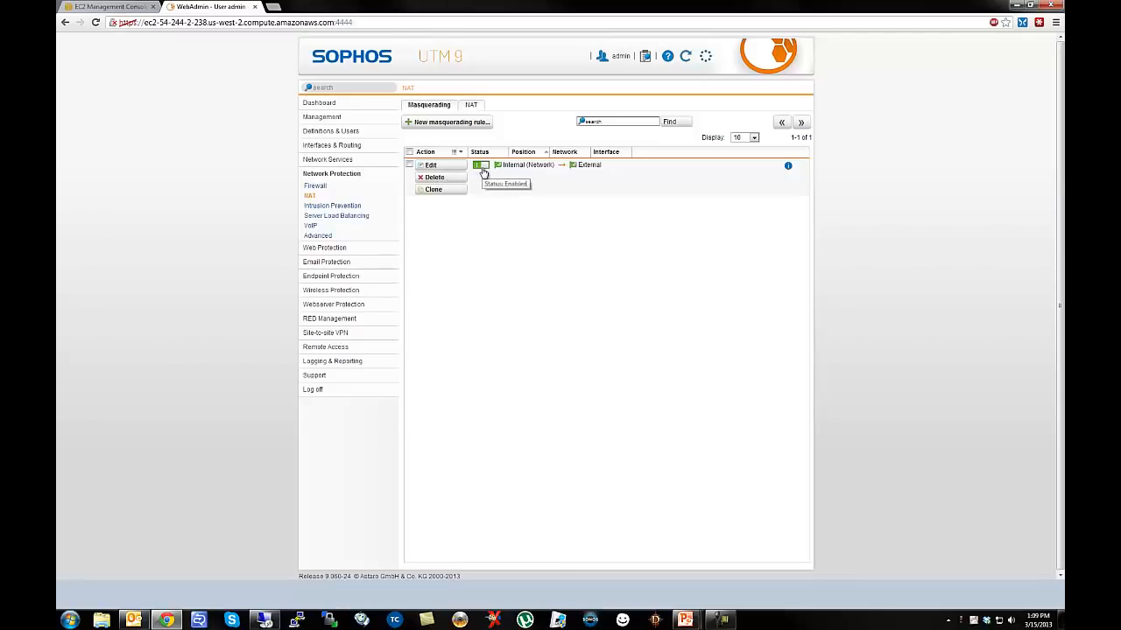
Add a firewall rule from Internal (Network) to Any destination and service, commented 'Allow all outgoing'.
left_click(315, 185)
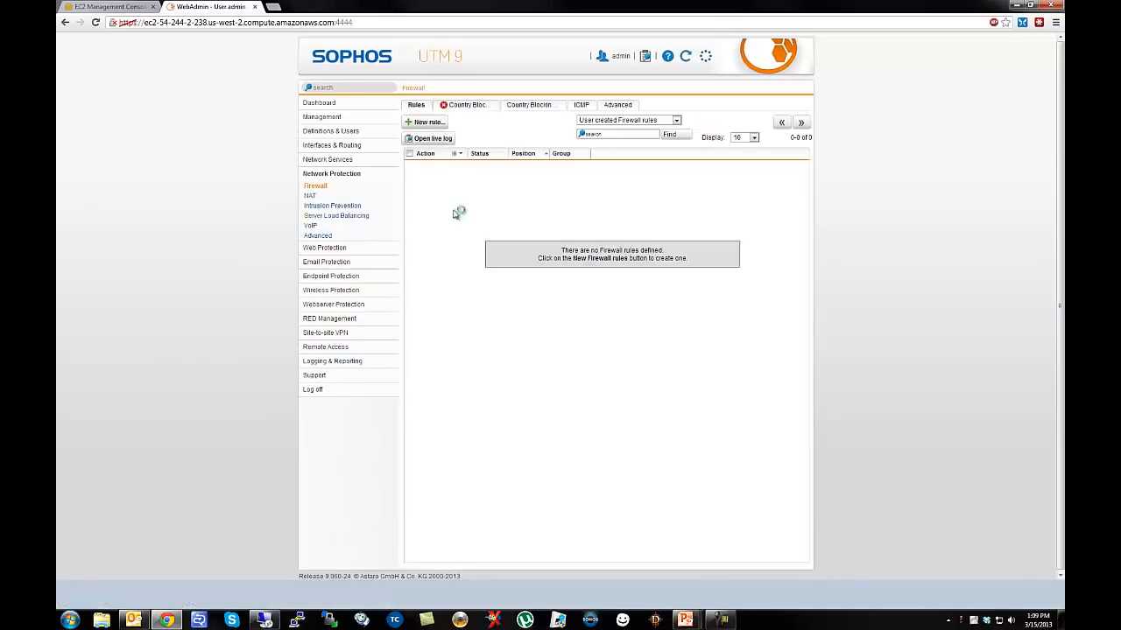
left_click(437, 127)
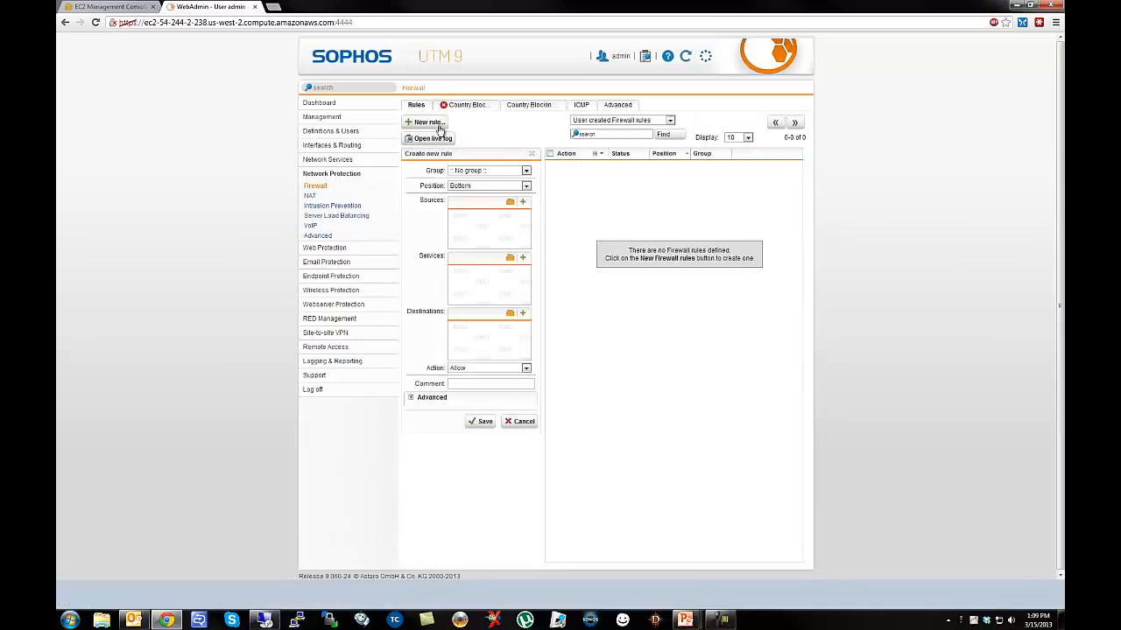
left_click(510, 204)
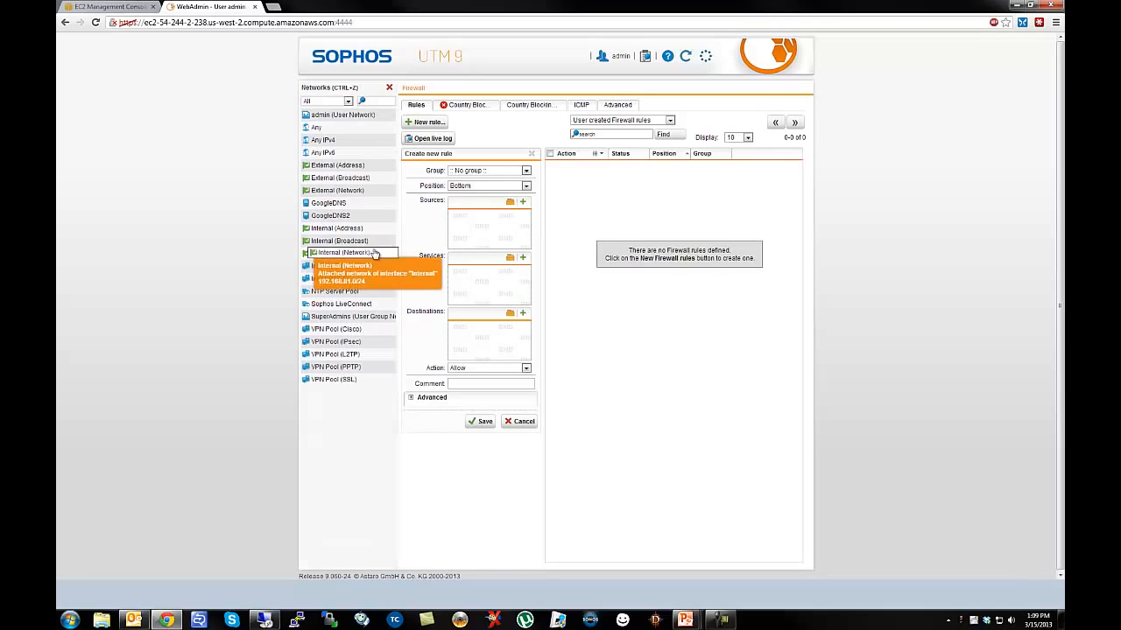
left_click_drag(374, 254, 488, 223)
left_click_drag(316, 129, 486, 334)
left_click(512, 261)
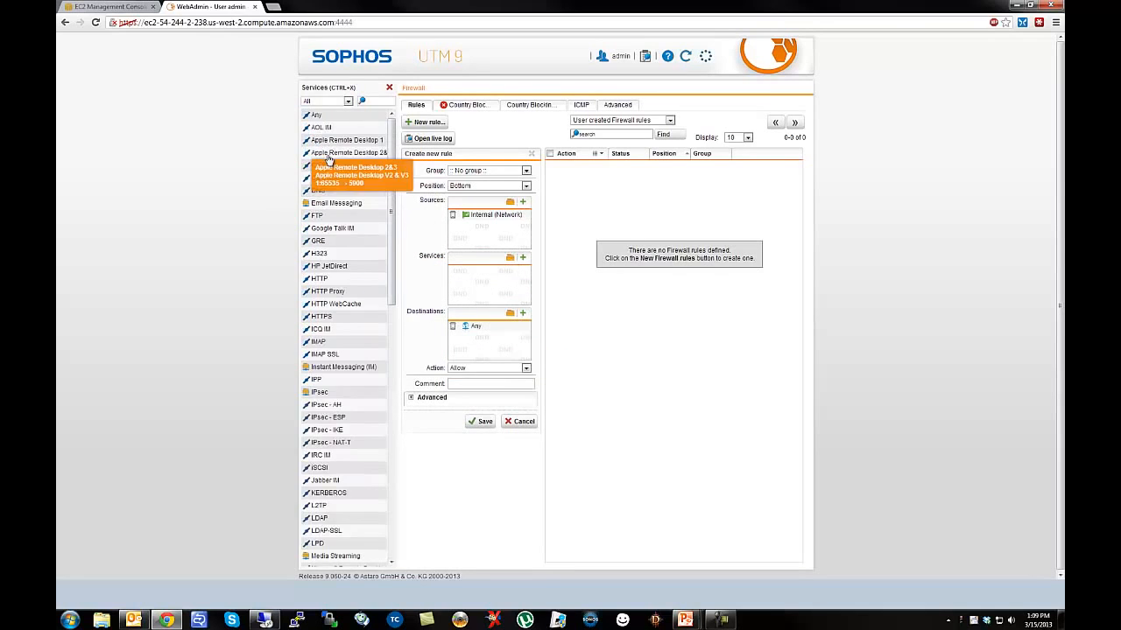
left_click_drag(316, 114, 486, 289)
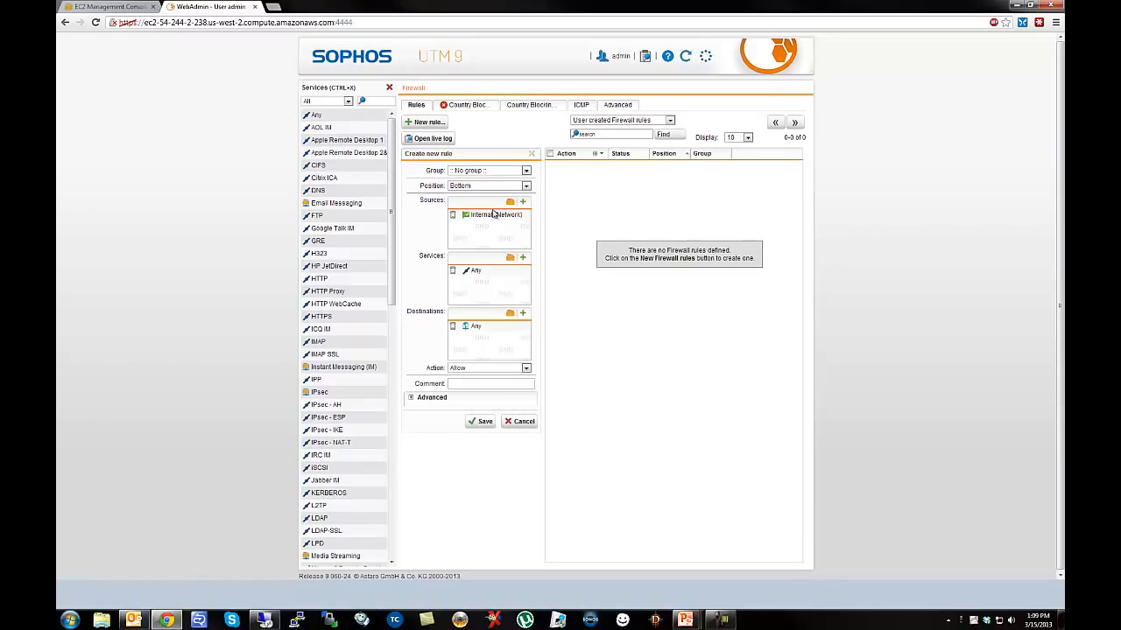
left_click(389, 87)
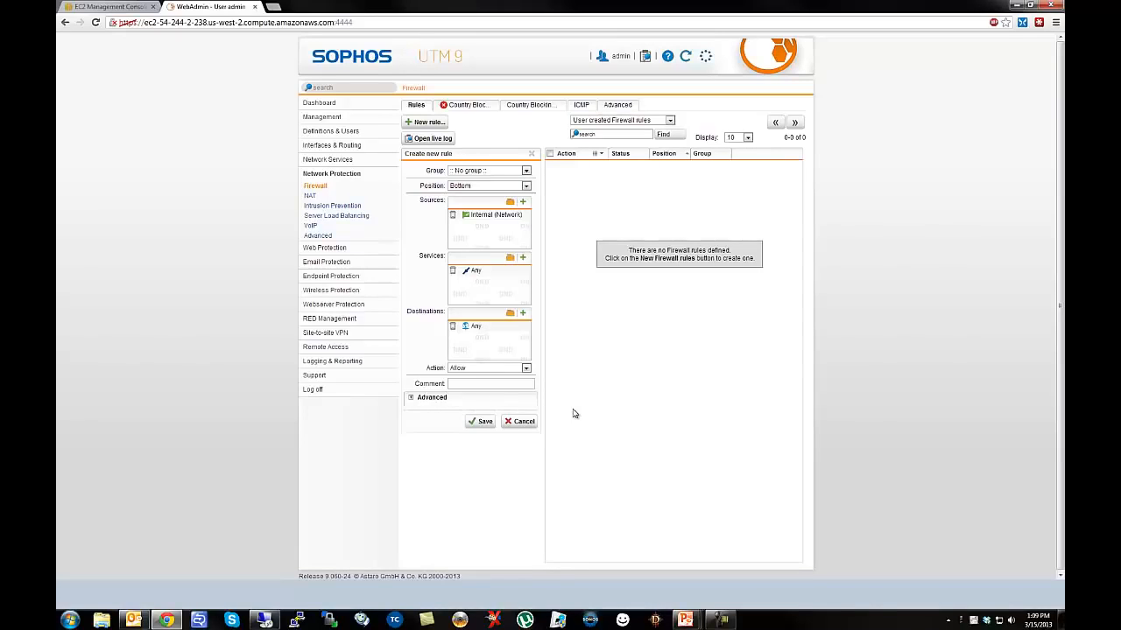
left_click(481, 384)
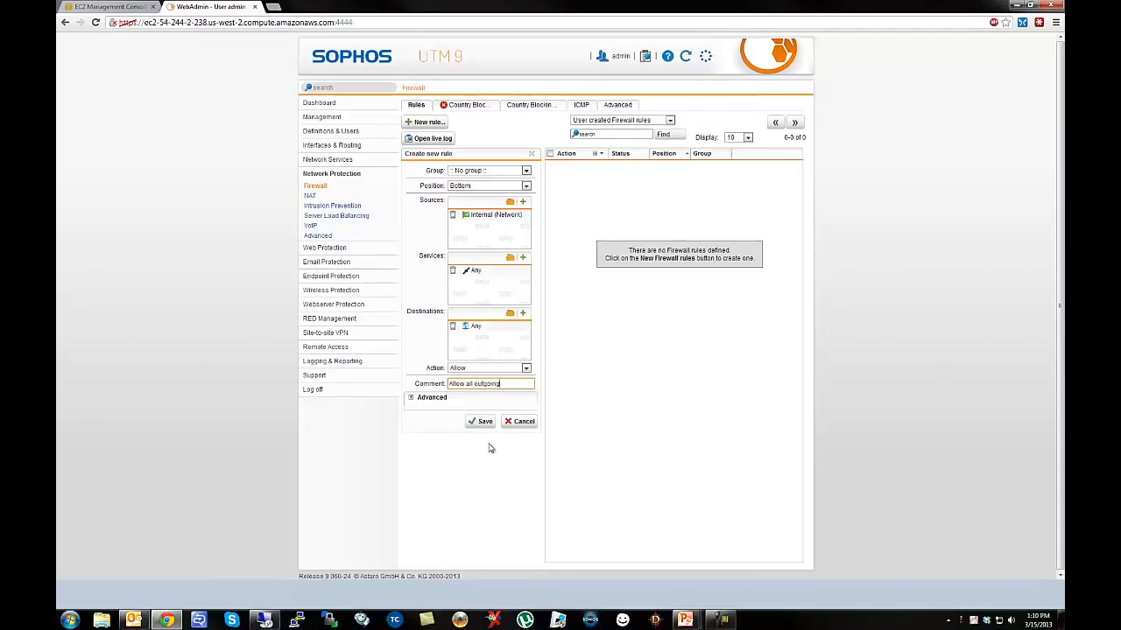
left_click(481, 422)
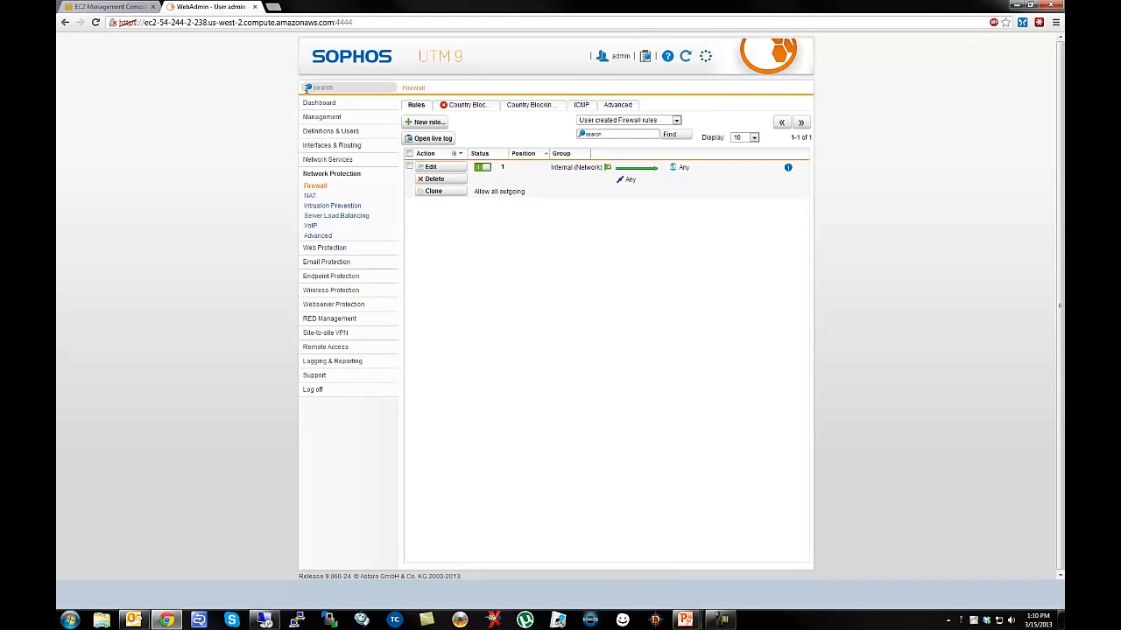
Check the subscriptions under Management > Licensing, then go back to the dashboard.
left_click(319, 104)
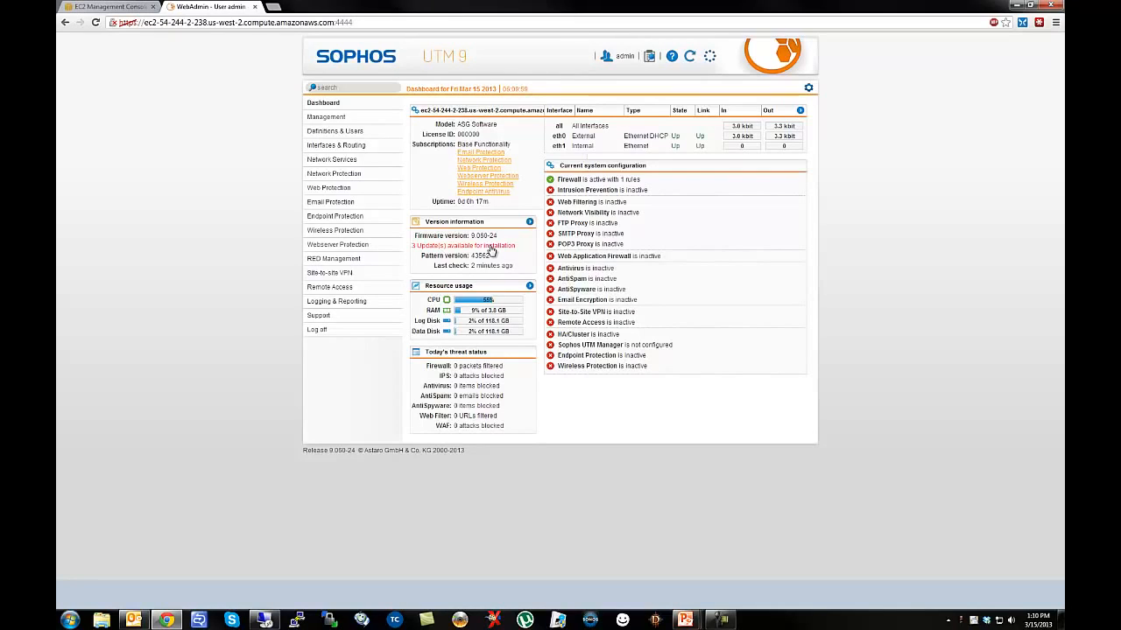
left_click(306, 119)
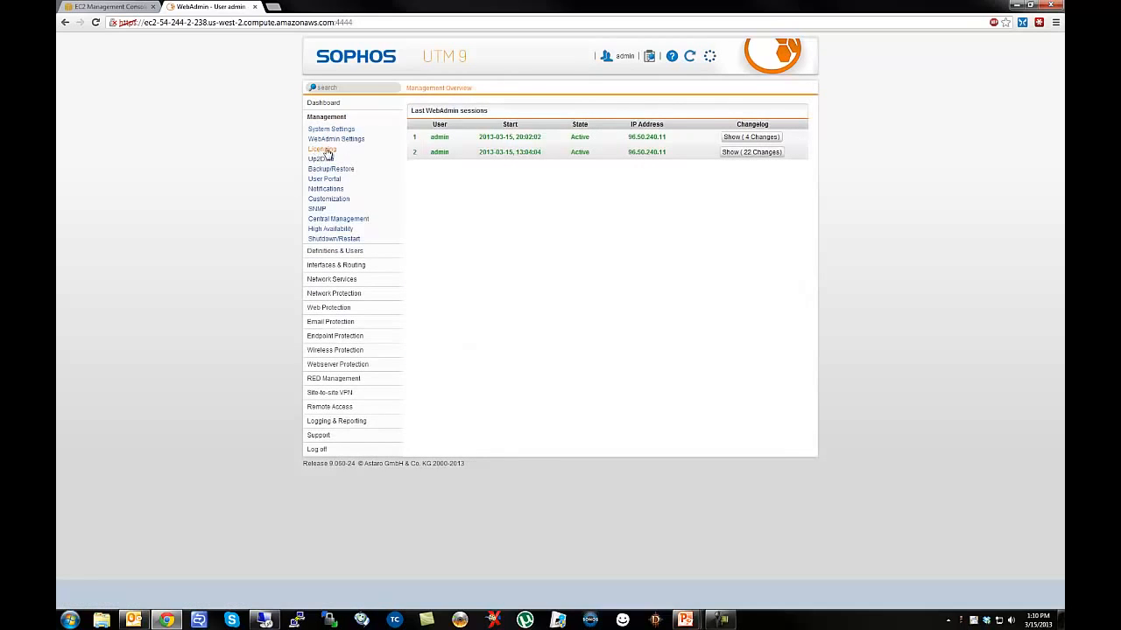
left_click(323, 151)
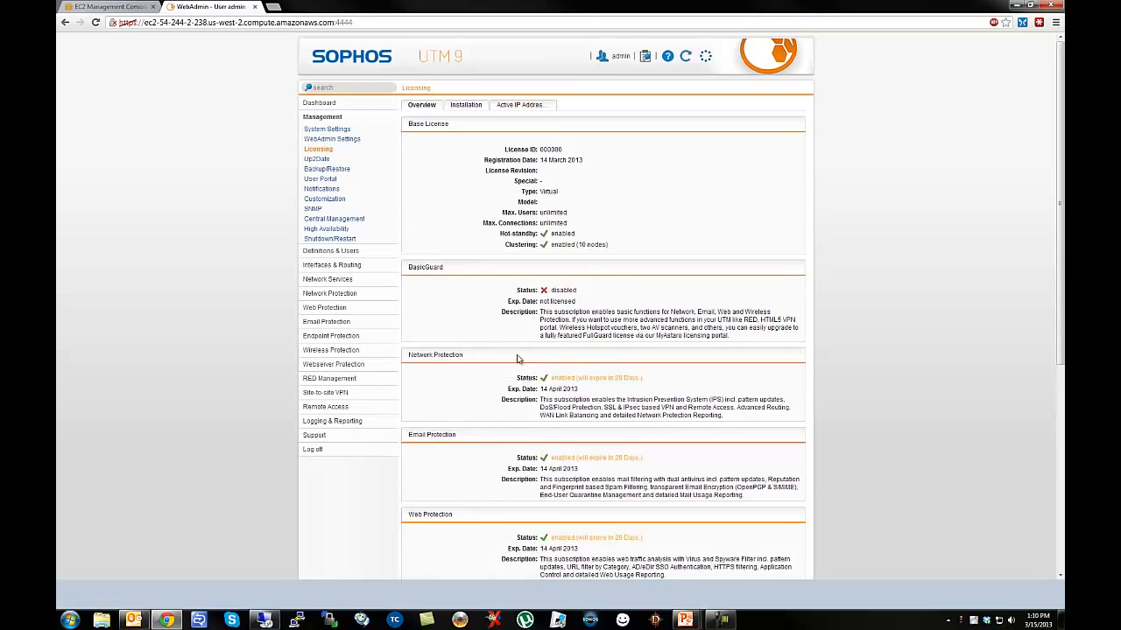
left_click(321, 102)
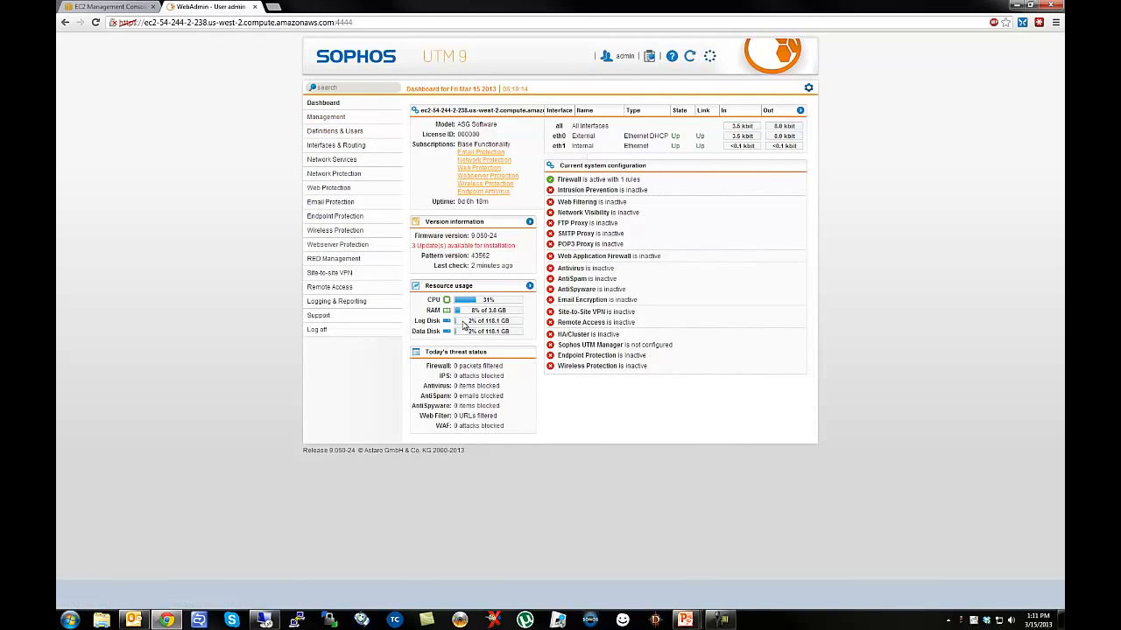
Enable web filtering with Internal (Network) replacing External as the allowed network.
left_click(322, 188)
left_click(323, 201)
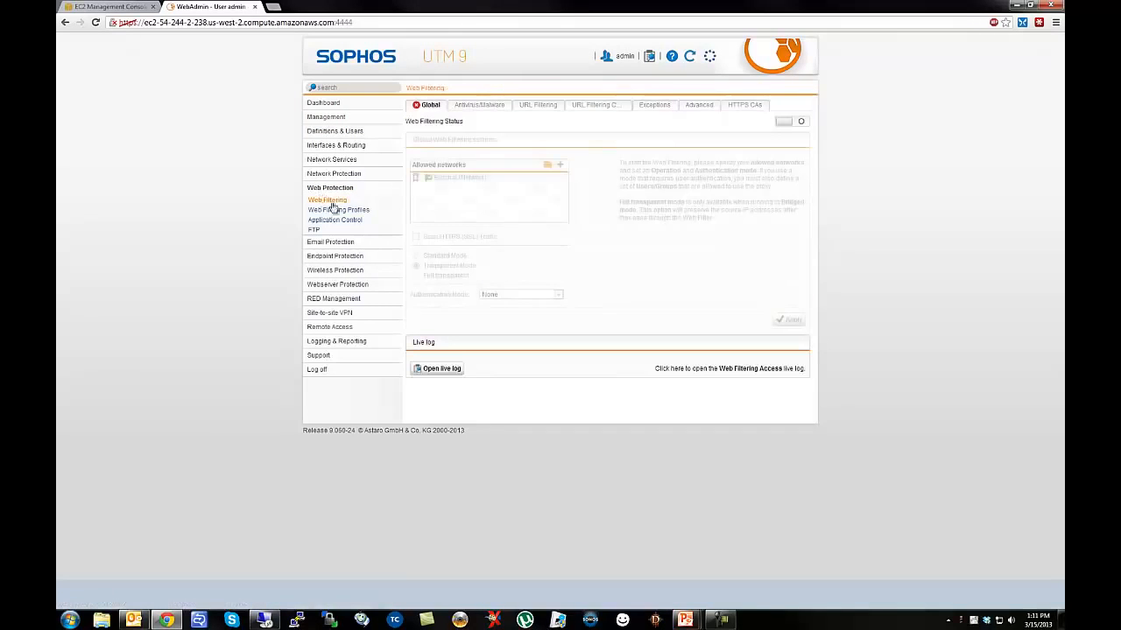
left_click(786, 123)
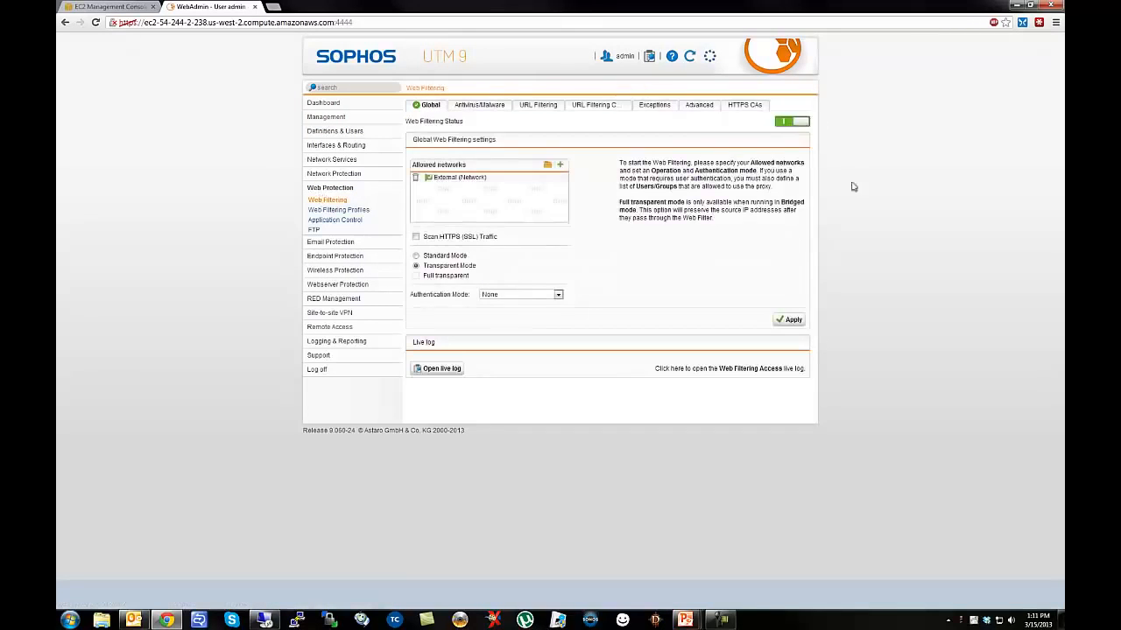
left_click(417, 177)
left_click(548, 165)
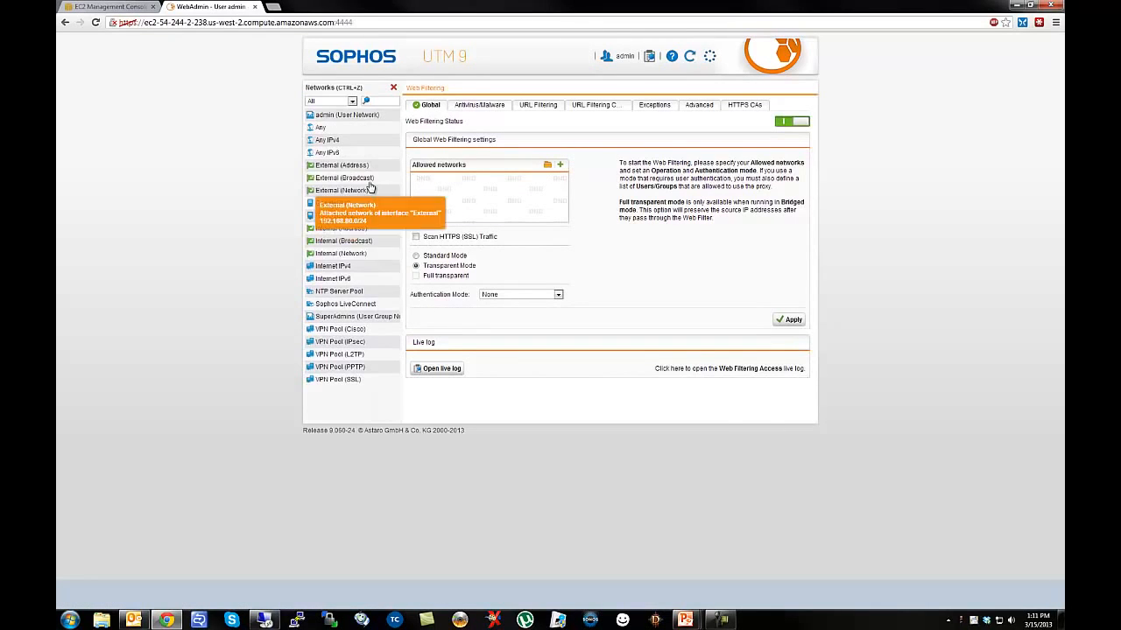
left_click_drag(325, 260, 472, 183)
left_click(786, 320)
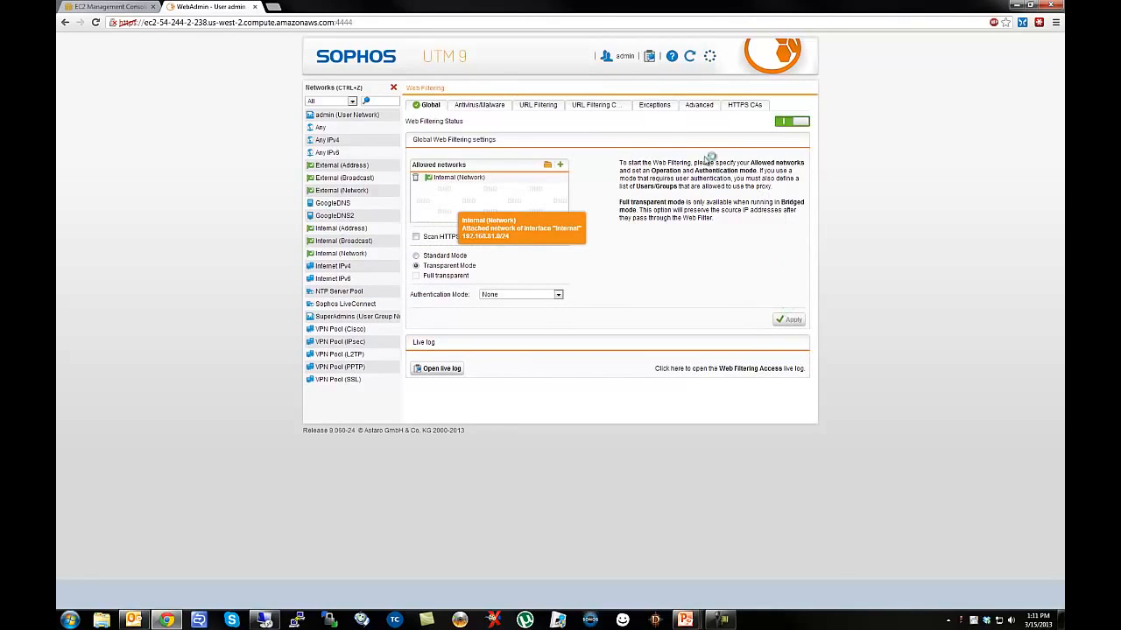
Block the Nudity category in URL Filtering, apply, then go to Network Services.
left_click(479, 105)
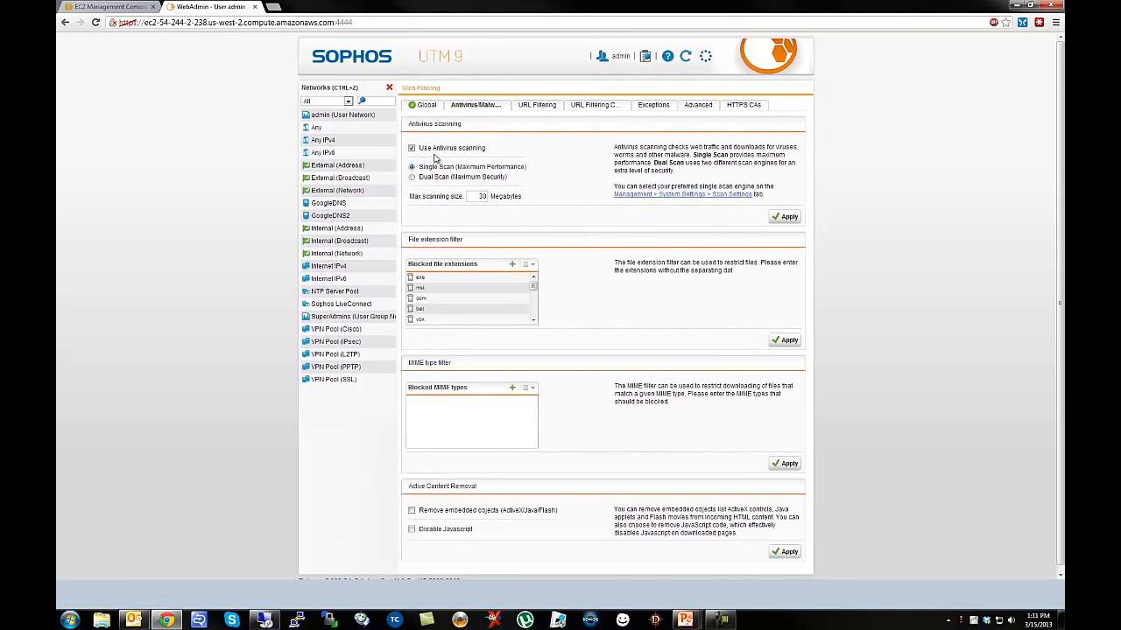
left_click(534, 105)
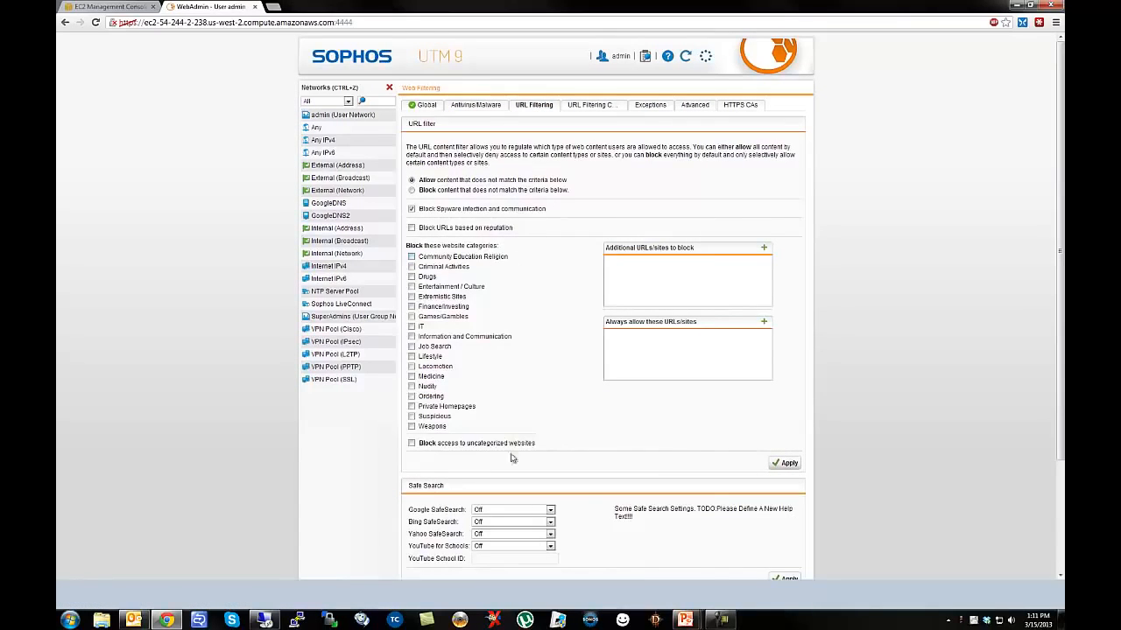
left_click(412, 386)
left_click(782, 465)
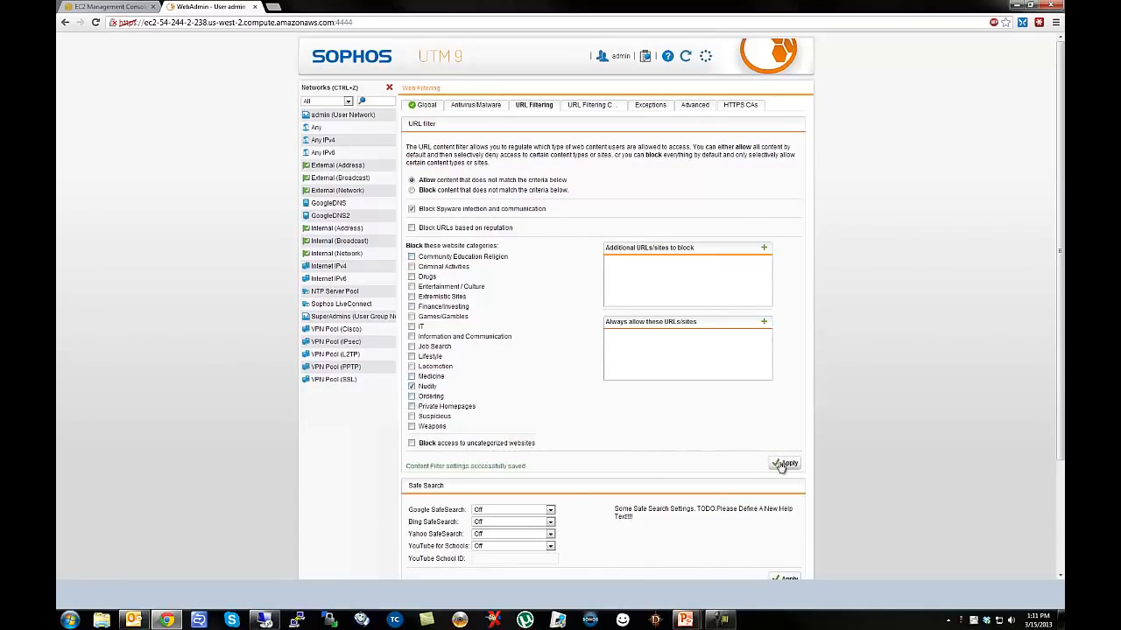
left_click(389, 88)
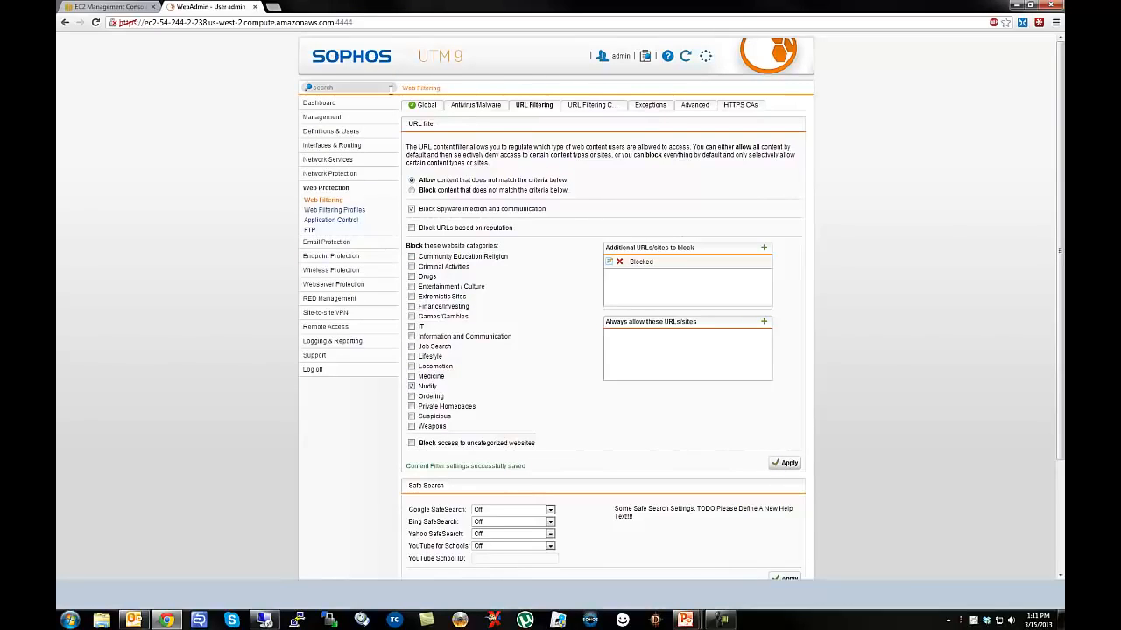
left_click(325, 161)
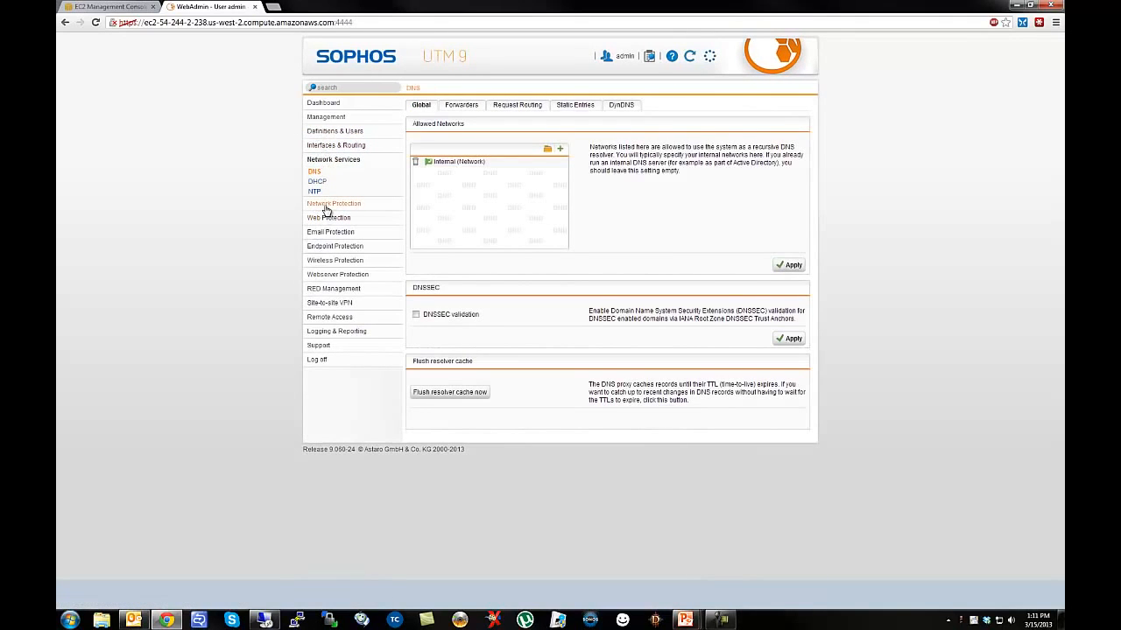
Start a new NAT rule for Microsoft Remote Desktop traffic going to External (Address).
left_click(324, 207)
left_click(314, 196)
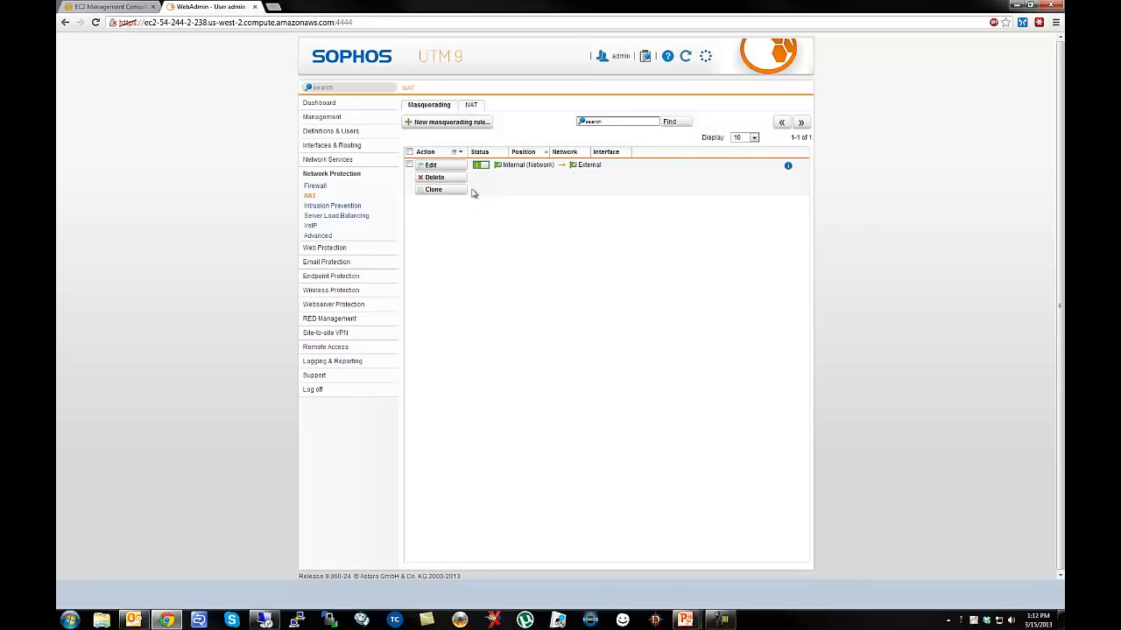
left_click(469, 105)
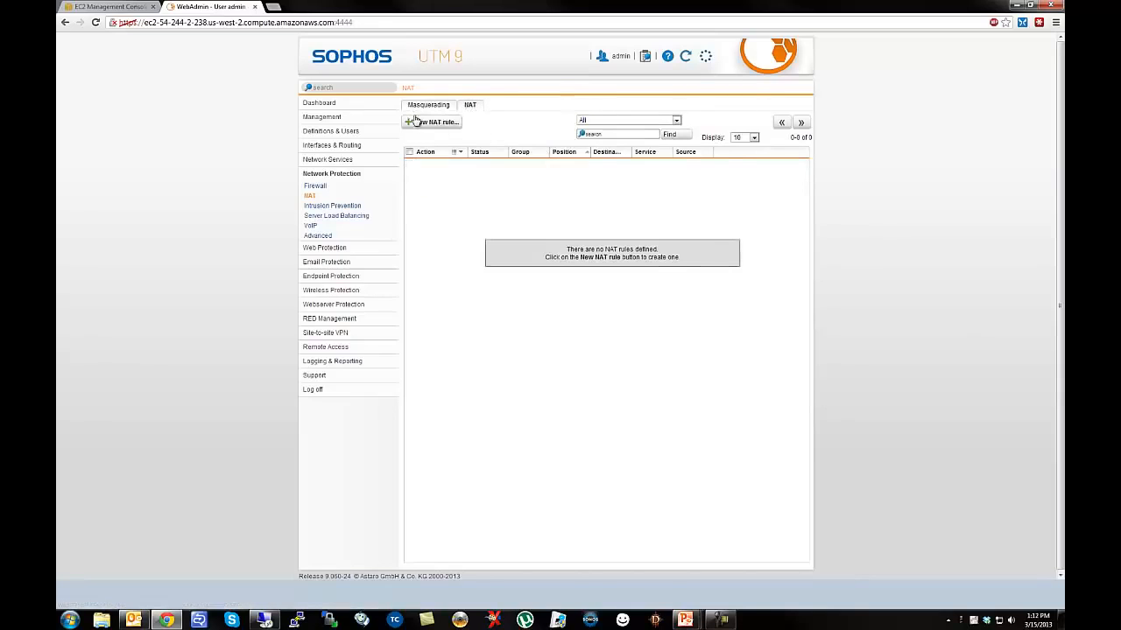
left_click(419, 121)
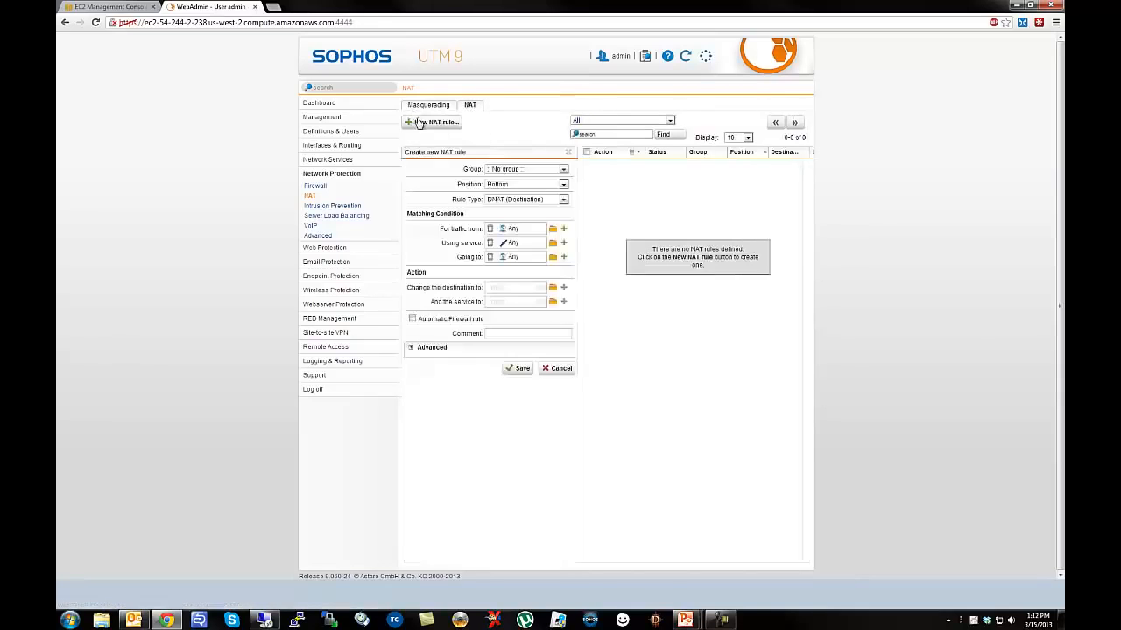
left_click(552, 242)
left_click(368, 101)
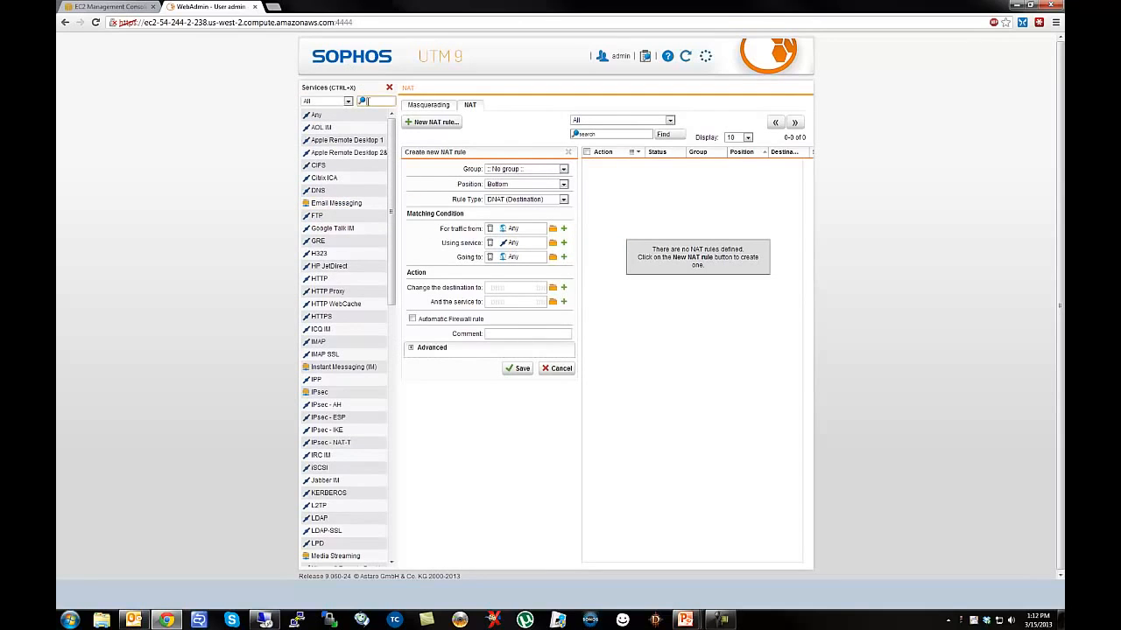
type("remote")
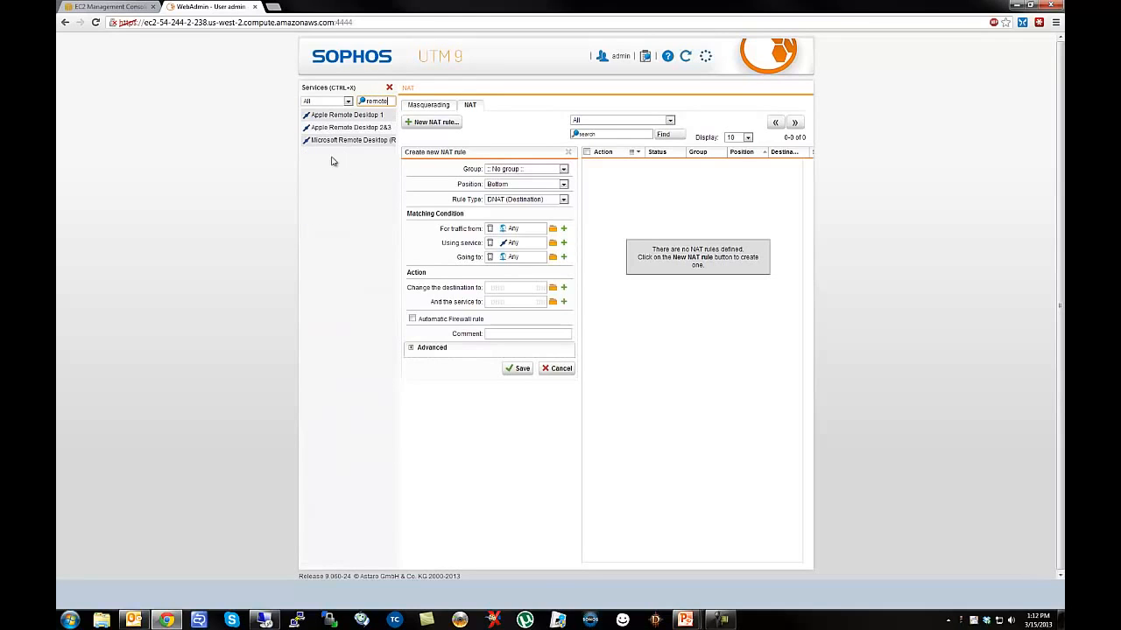
left_click_drag(323, 146, 517, 243)
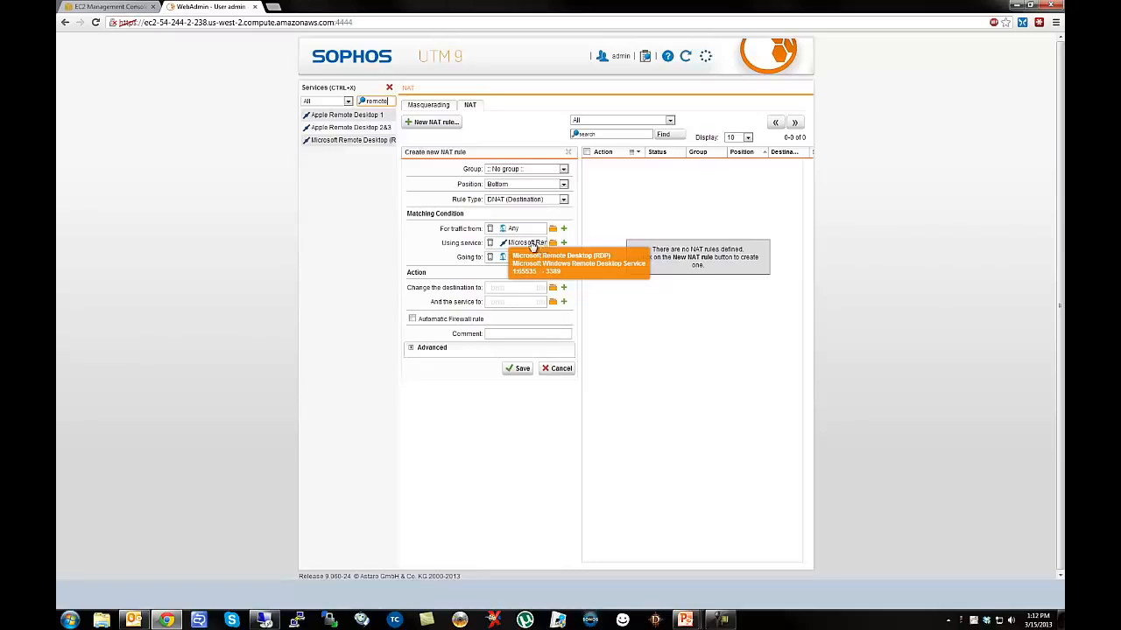
left_click(552, 257)
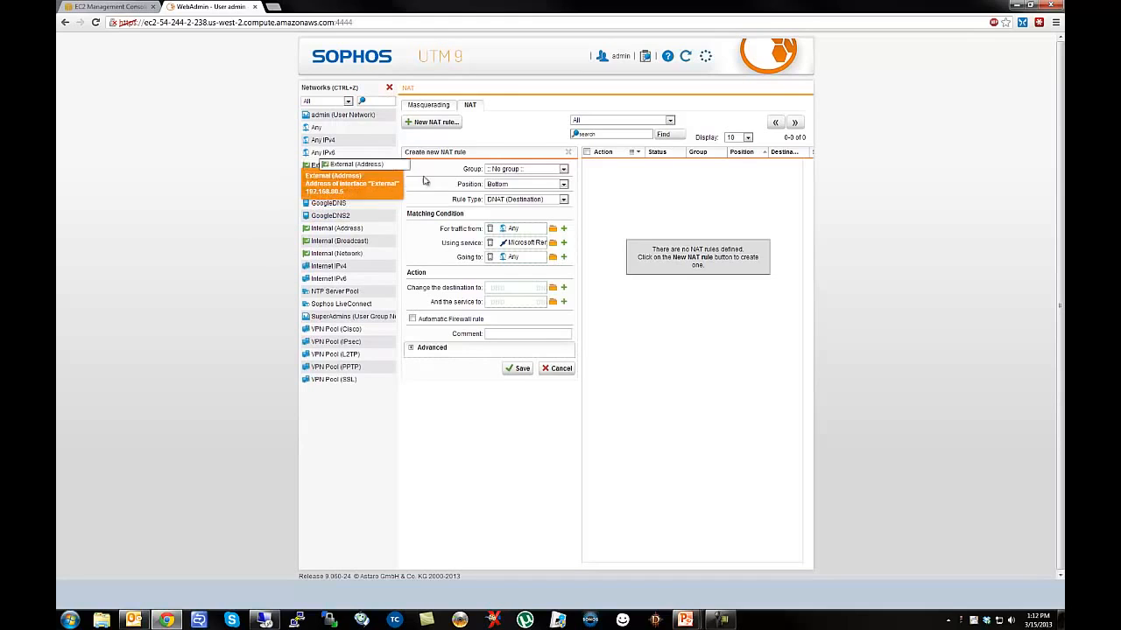
left_click_drag(326, 173, 517, 261)
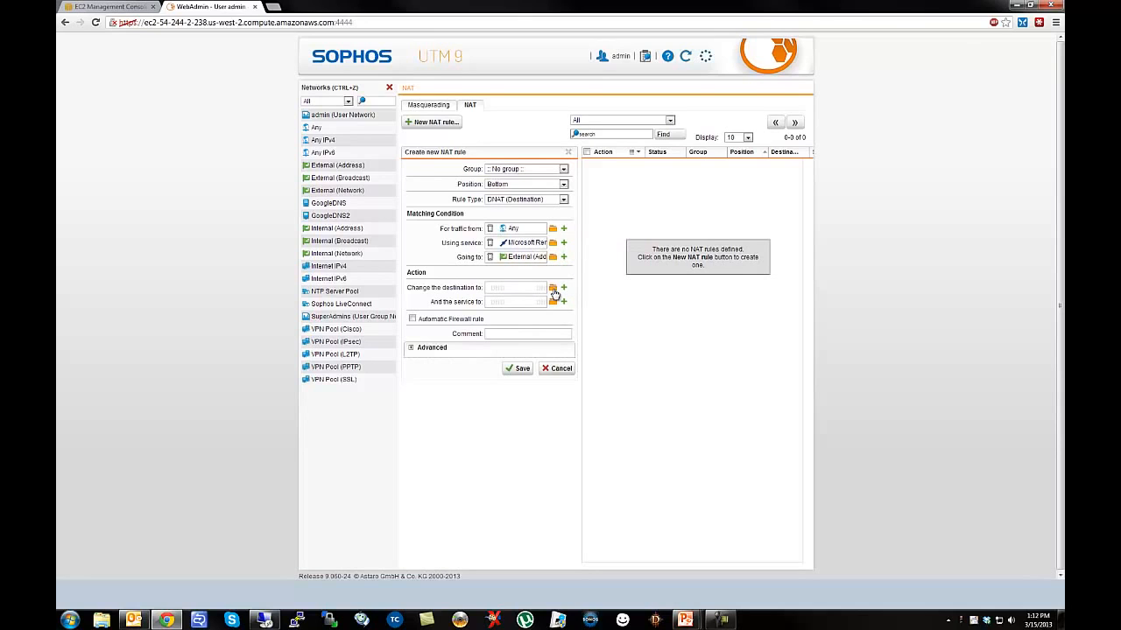
Create host 'VPC Windows Server' (192.168.81.10) as the DNAT destination and save the rule.
left_click(553, 290)
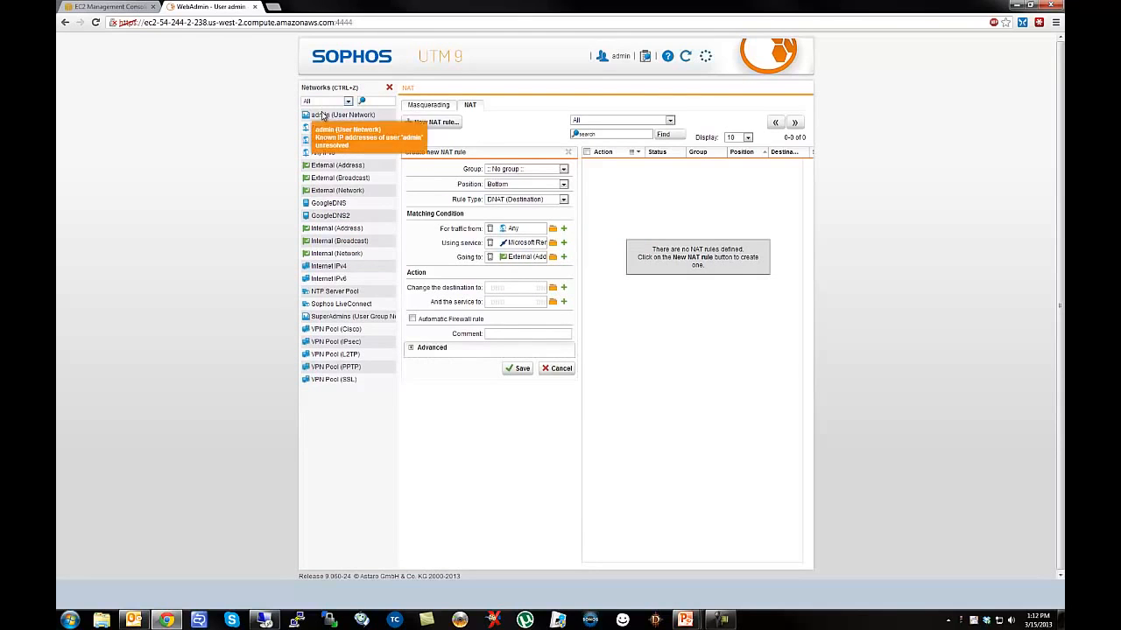
left_click(563, 288)
left_click(622, 303)
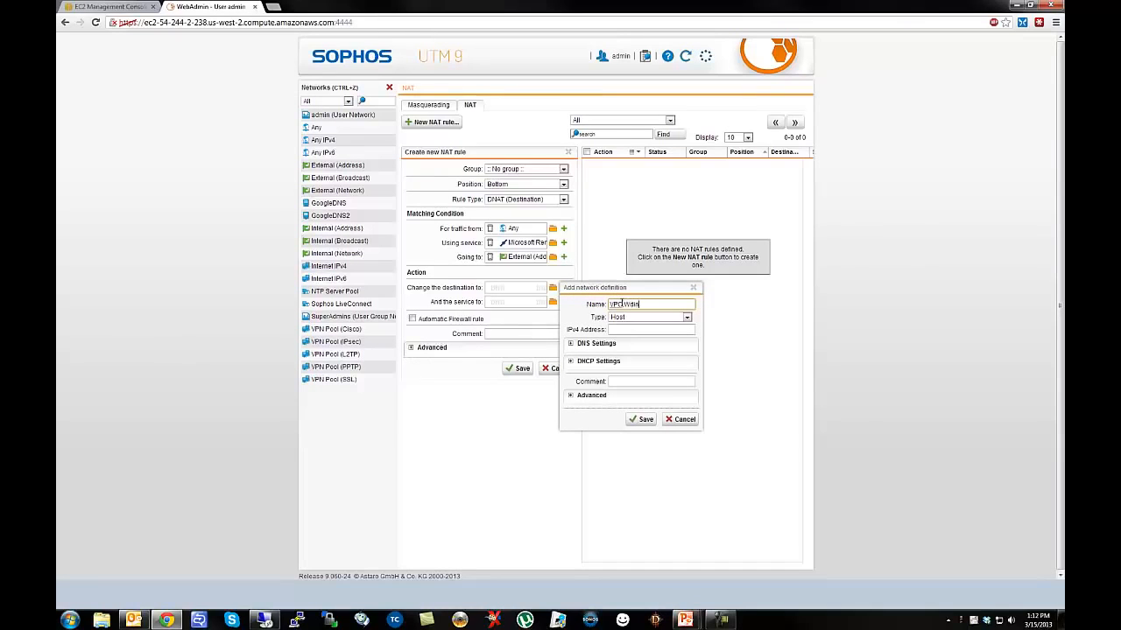
type("VPC Windows Server")
key("Tab")
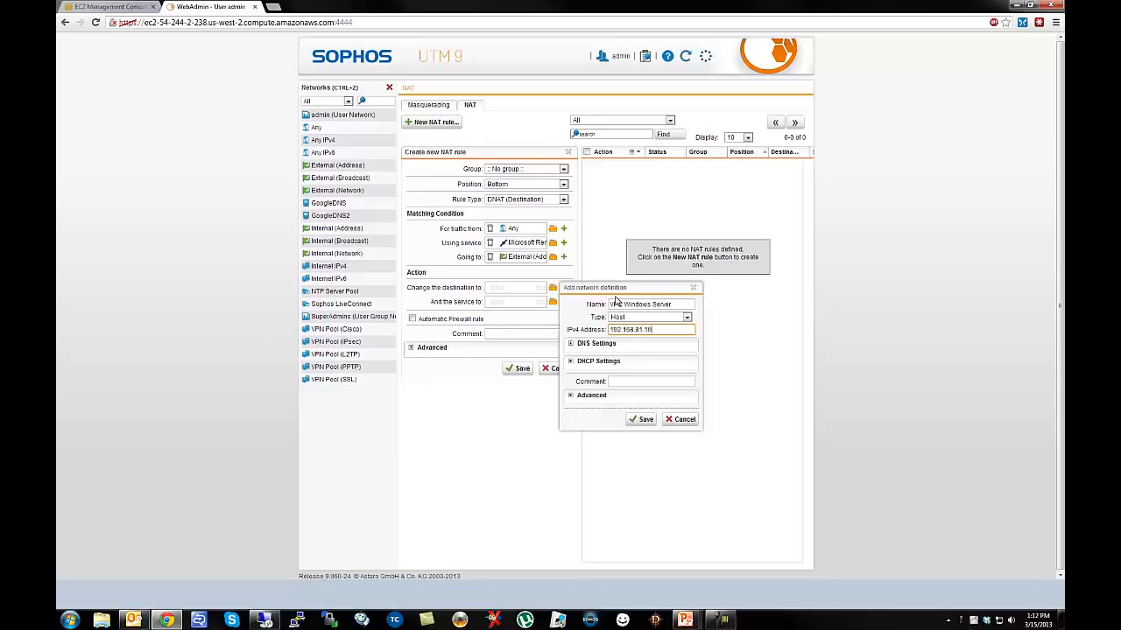
left_click(625, 383)
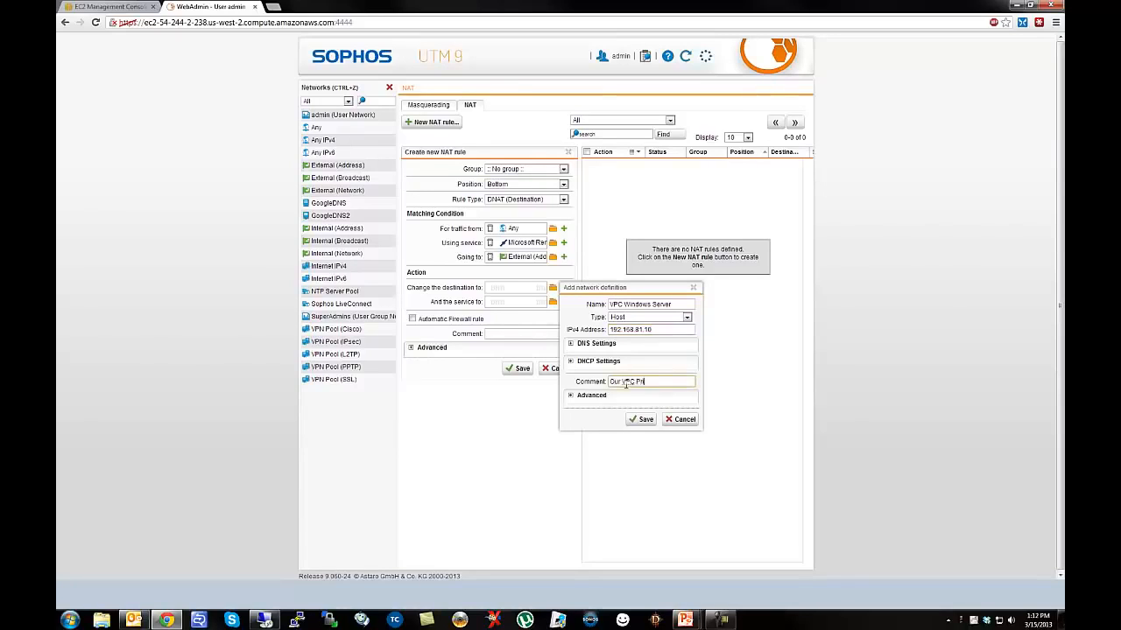
type("ows Server")
left_click(642, 421)
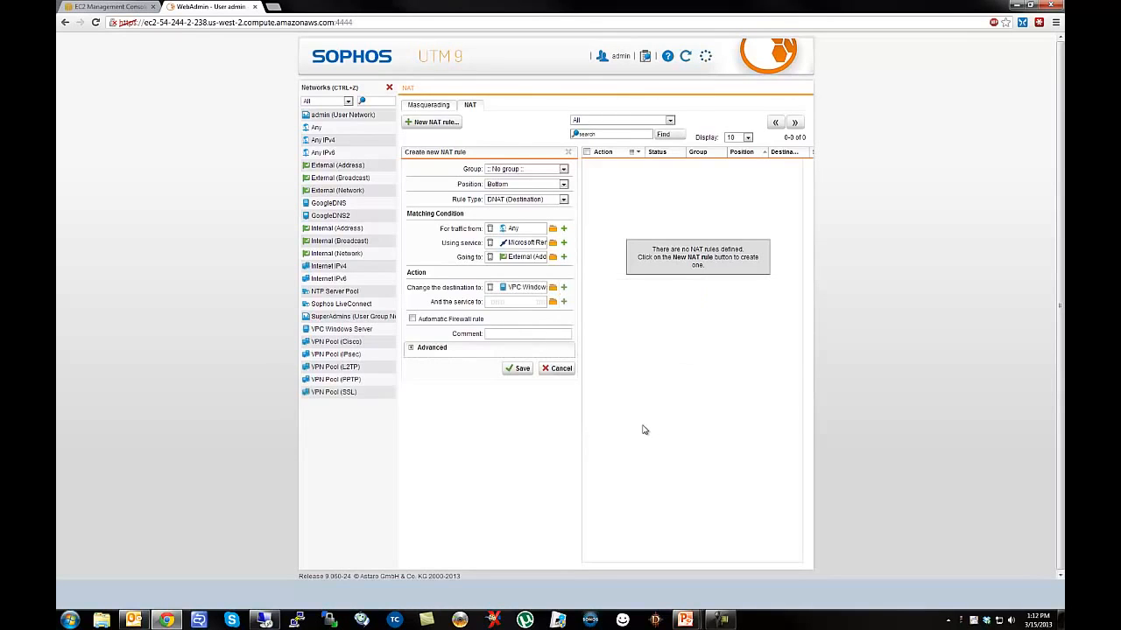
left_click(519, 368)
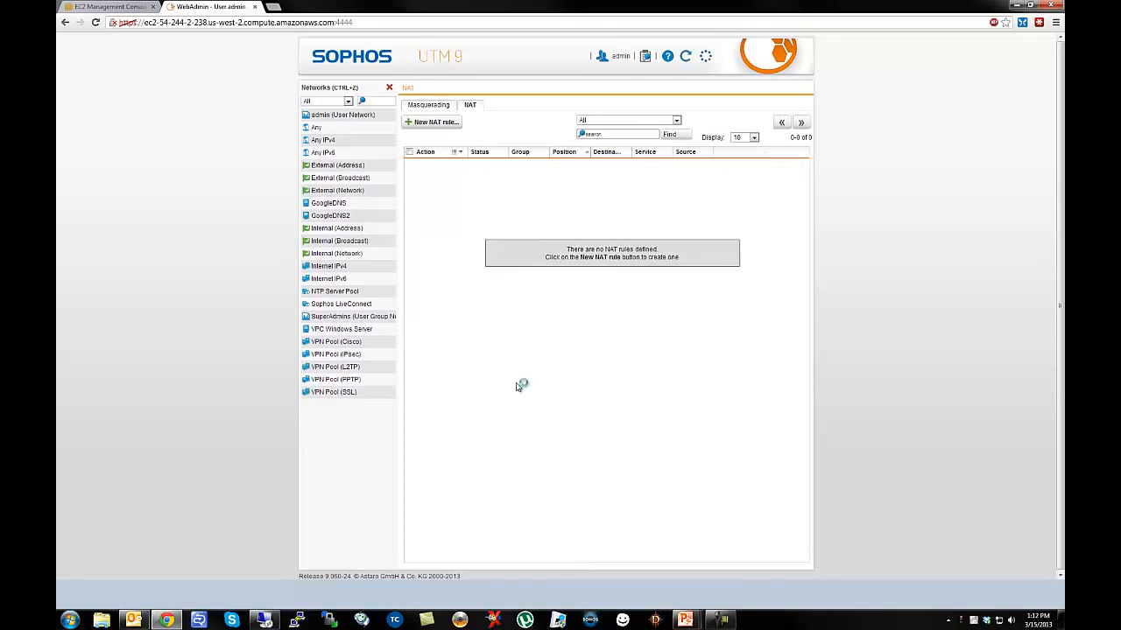
Turn on Automatic firewall rule and Log initial packets for the RDP DNAT rule, save, and enable it.
left_click(387, 88)
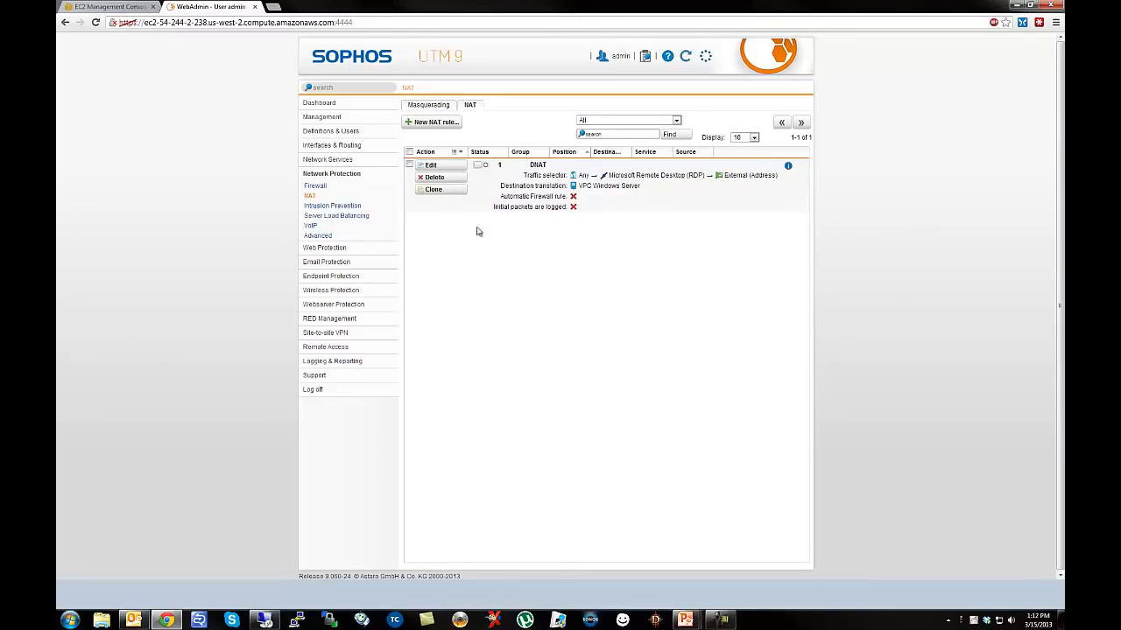
left_click(459, 166)
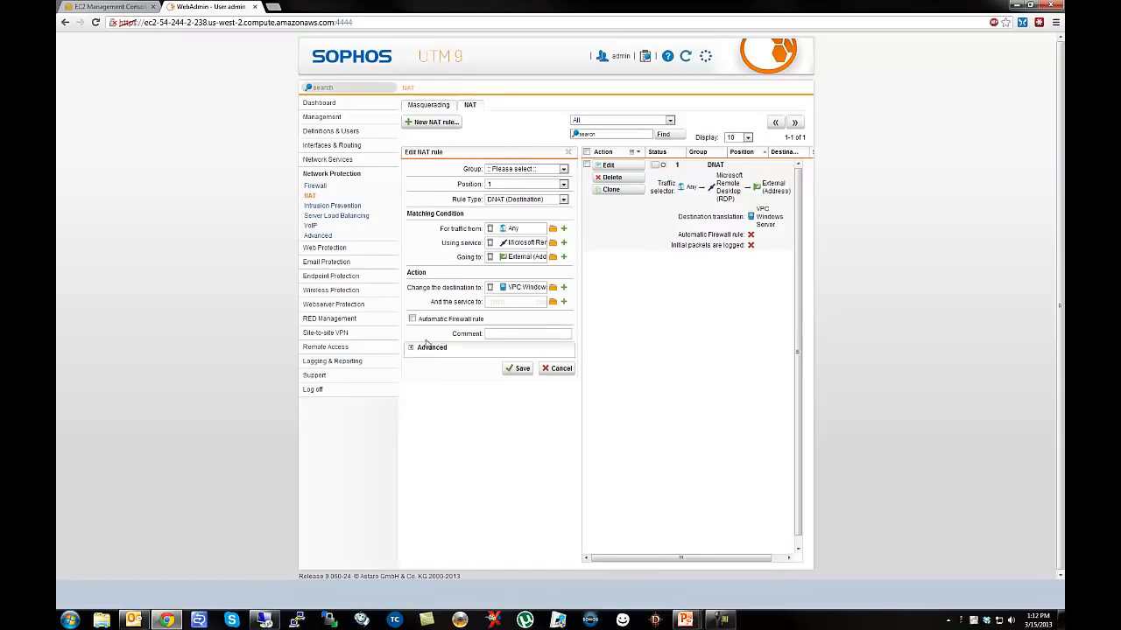
left_click(412, 320)
left_click(410, 347)
left_click(412, 362)
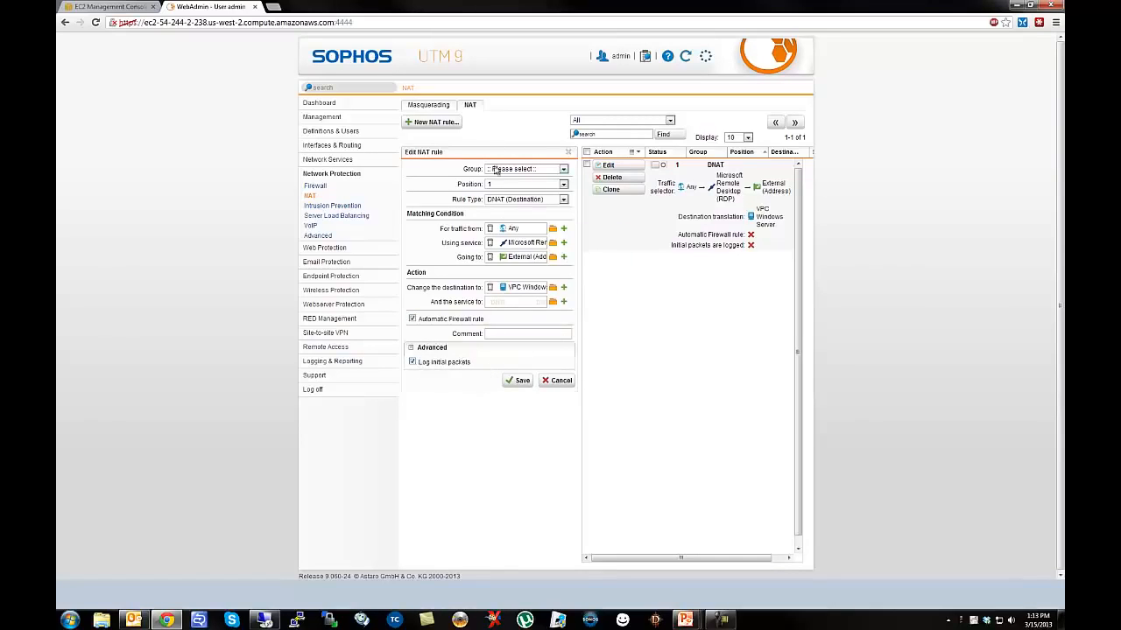
left_click(517, 381)
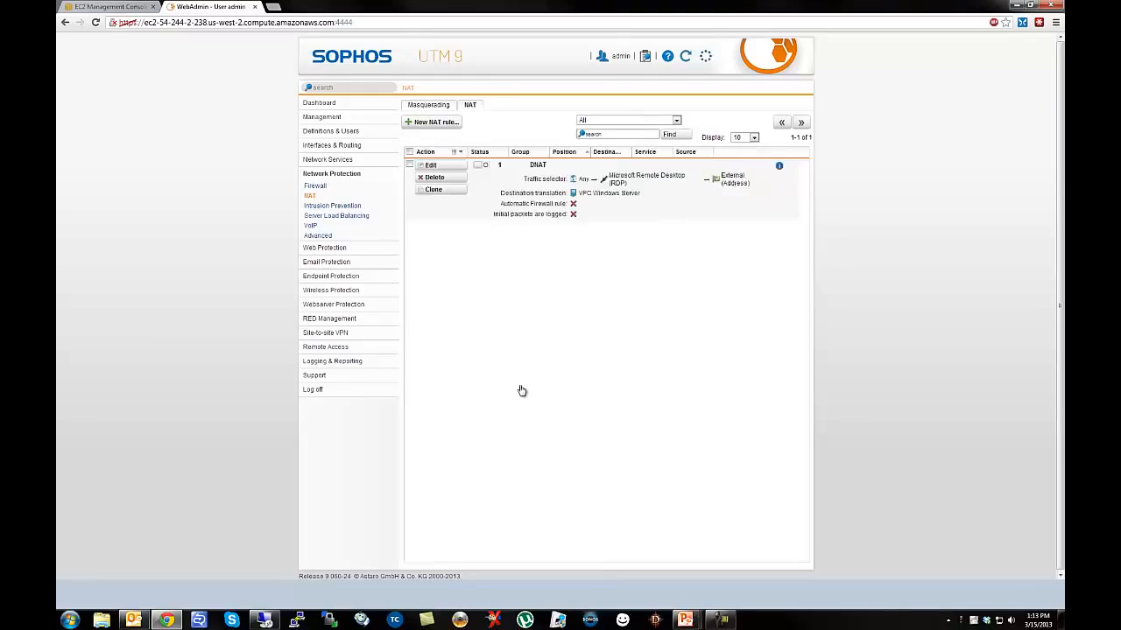
left_click(477, 167)
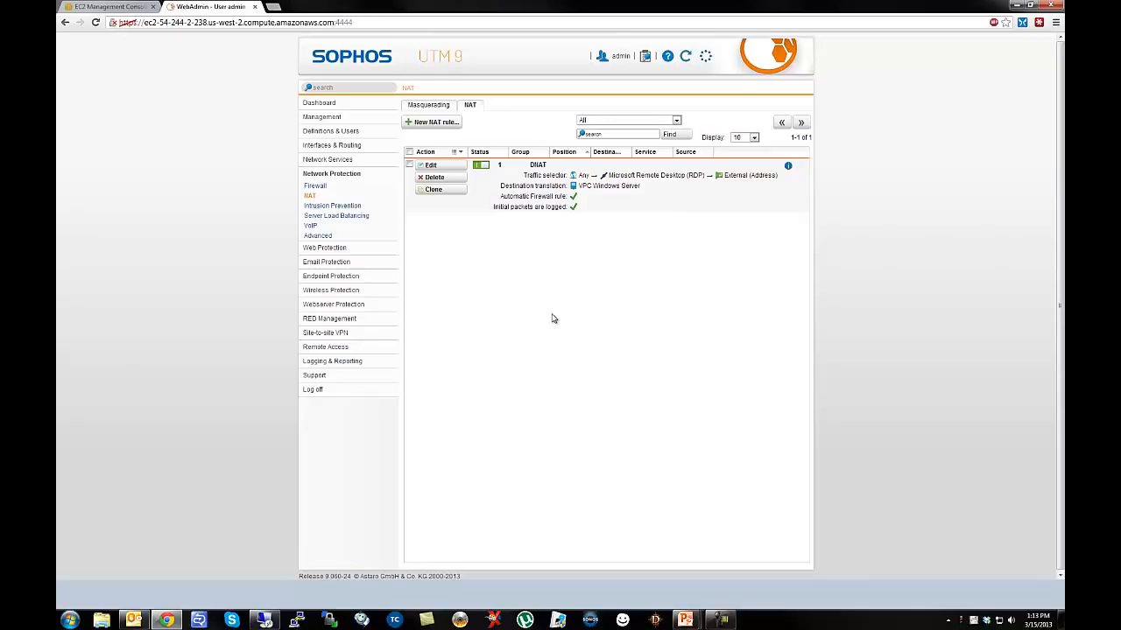
Run Ping Check against VPC Windows Server, then return to Remote Desktop Connection.
left_click(331, 374)
left_click(317, 357)
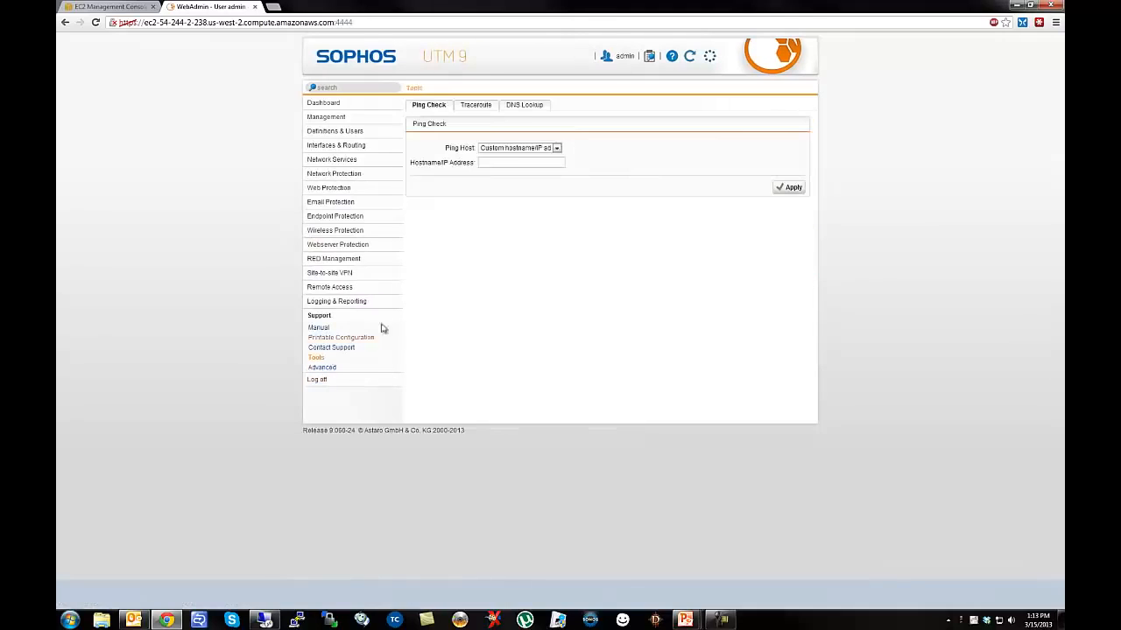
left_click(542, 152)
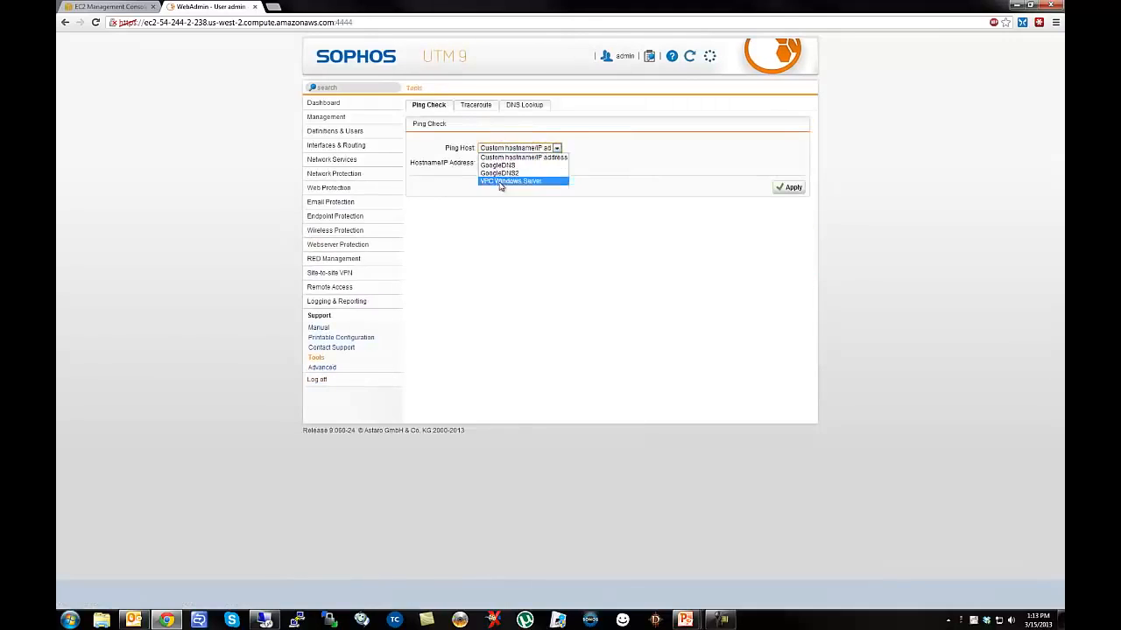
left_click(496, 183)
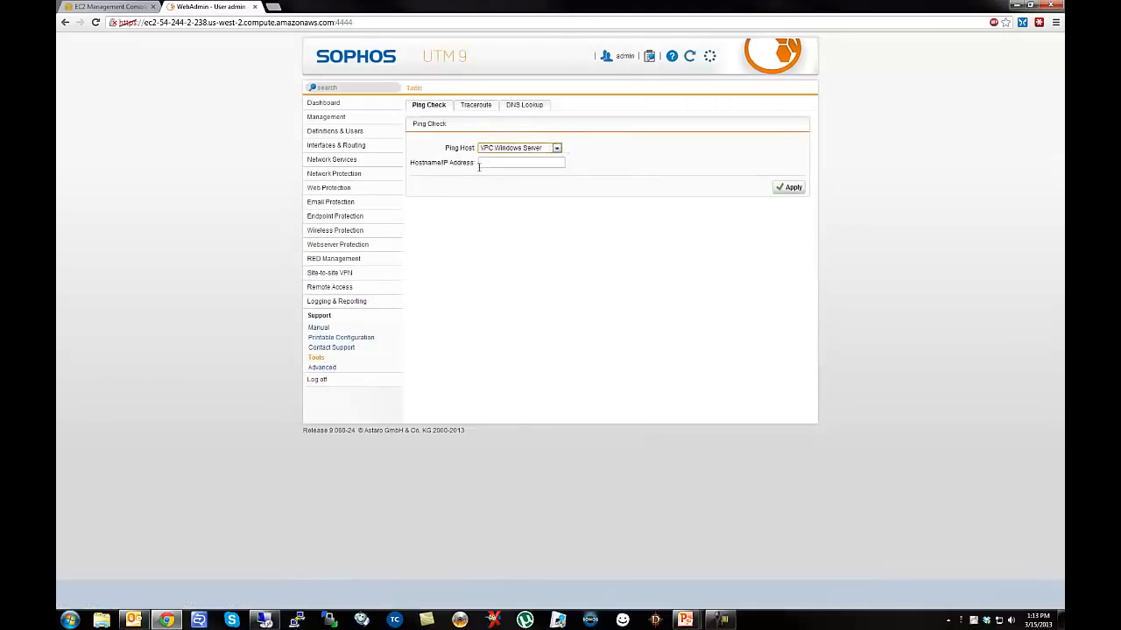
left_click(789, 191)
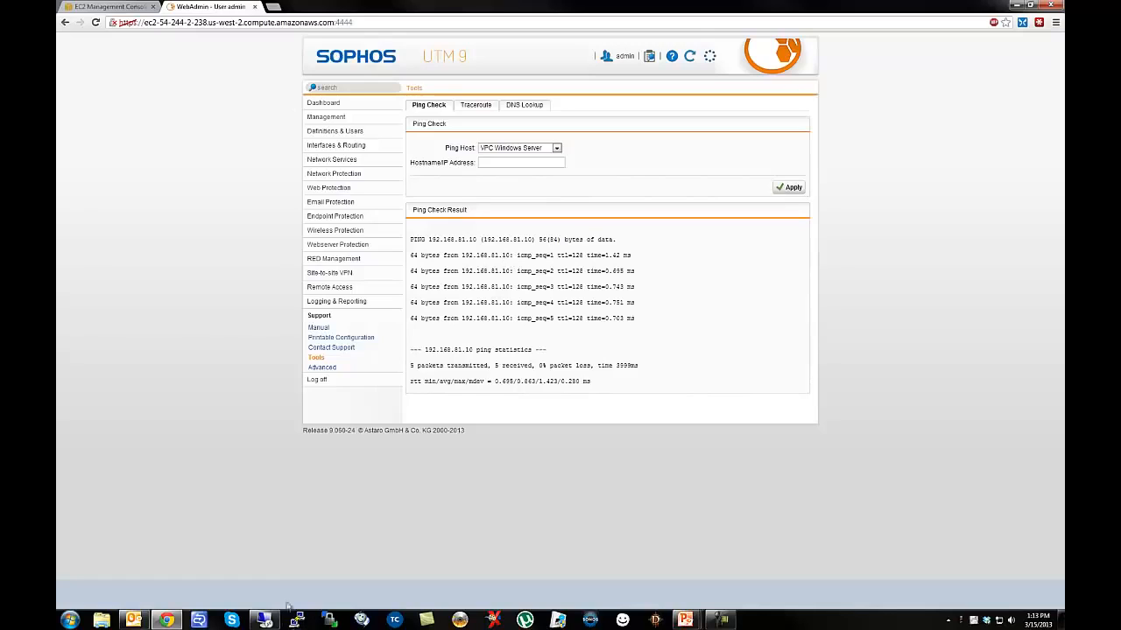
left_click(264, 620)
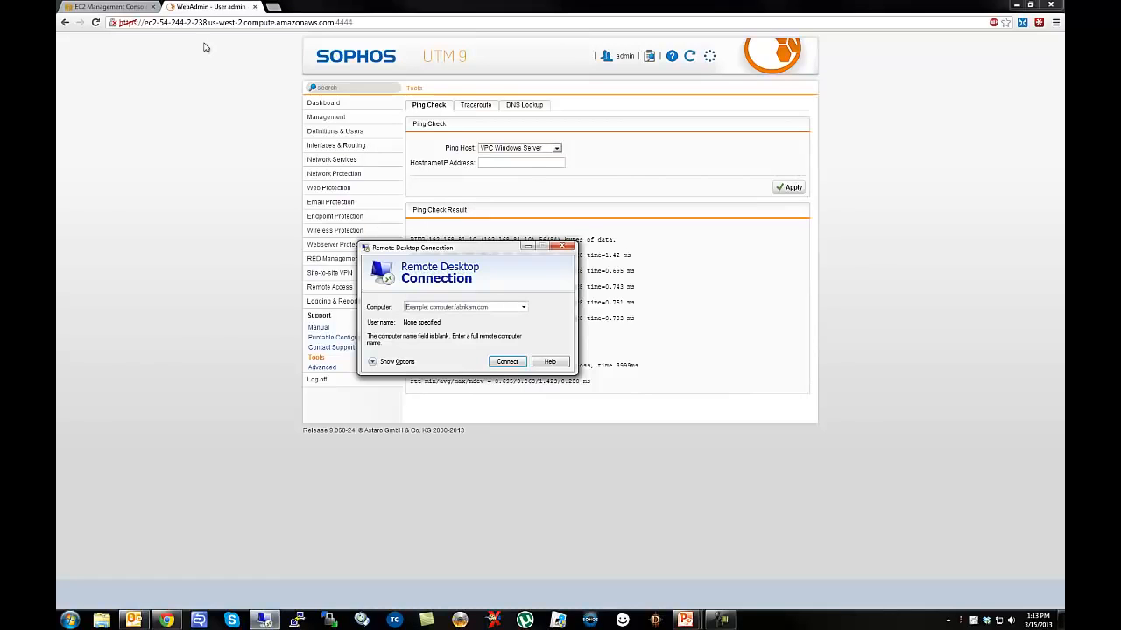
Connect Remote Desktop to the UTM's public EC2 hostname copied from Chrome, then open NAT.
left_click_drag(333, 22, 147, 12)
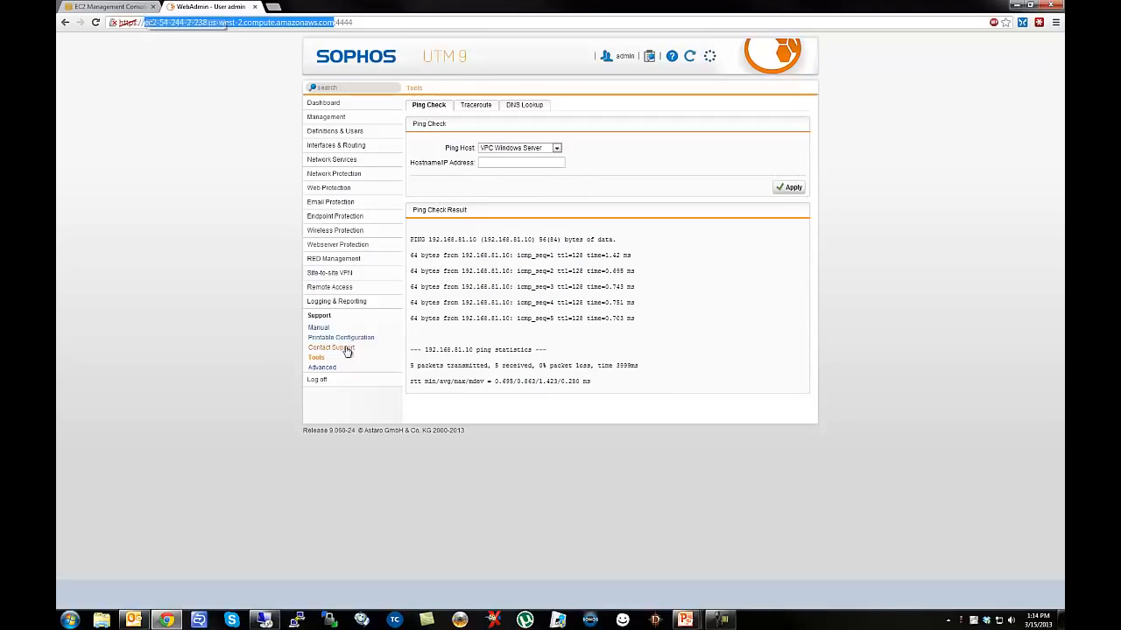
left_click(263, 620)
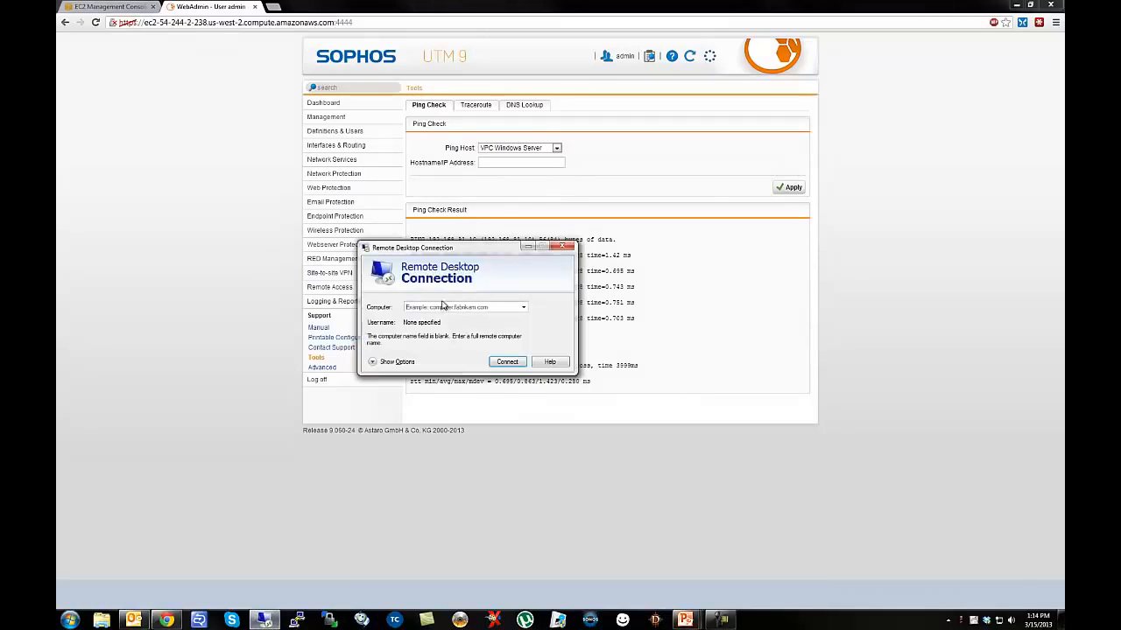
type("ec2-54-244-2-238.us-west-2.compute.amazonaws.com")
left_click(507, 363)
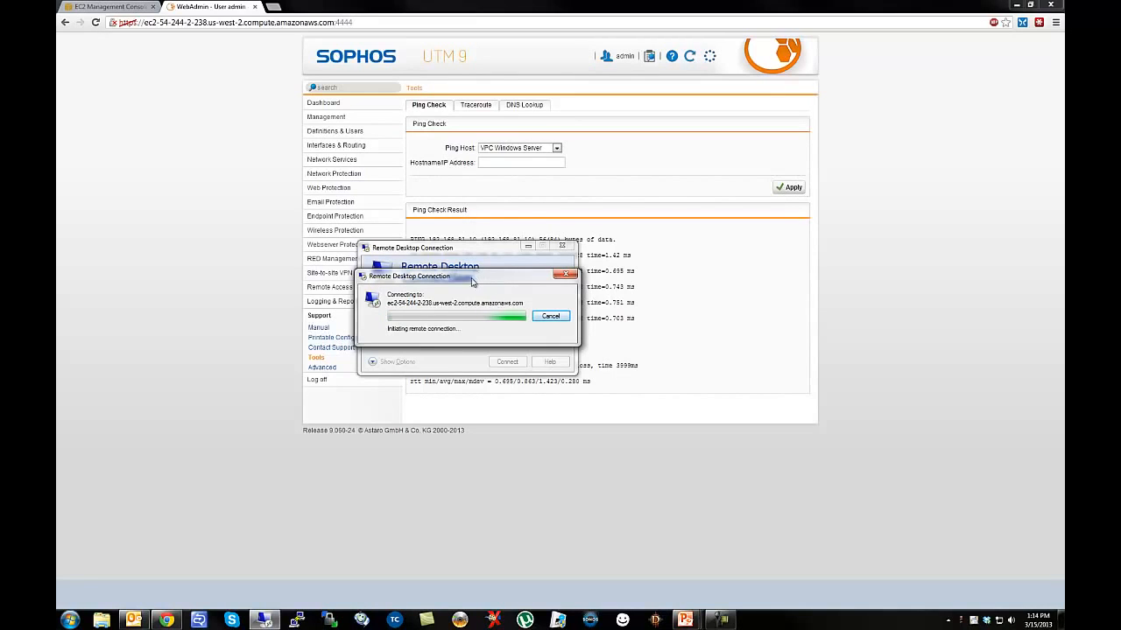
left_click(331, 174)
left_click(316, 198)
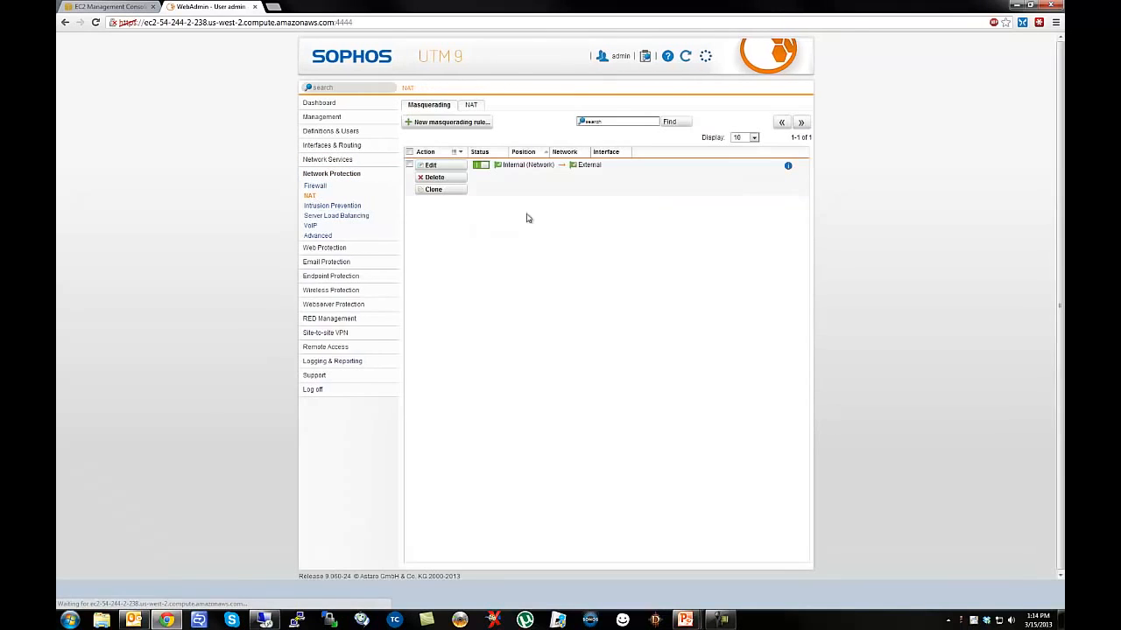
Open the Firewall live log from WebAdmin's live log list.
left_click(645, 55)
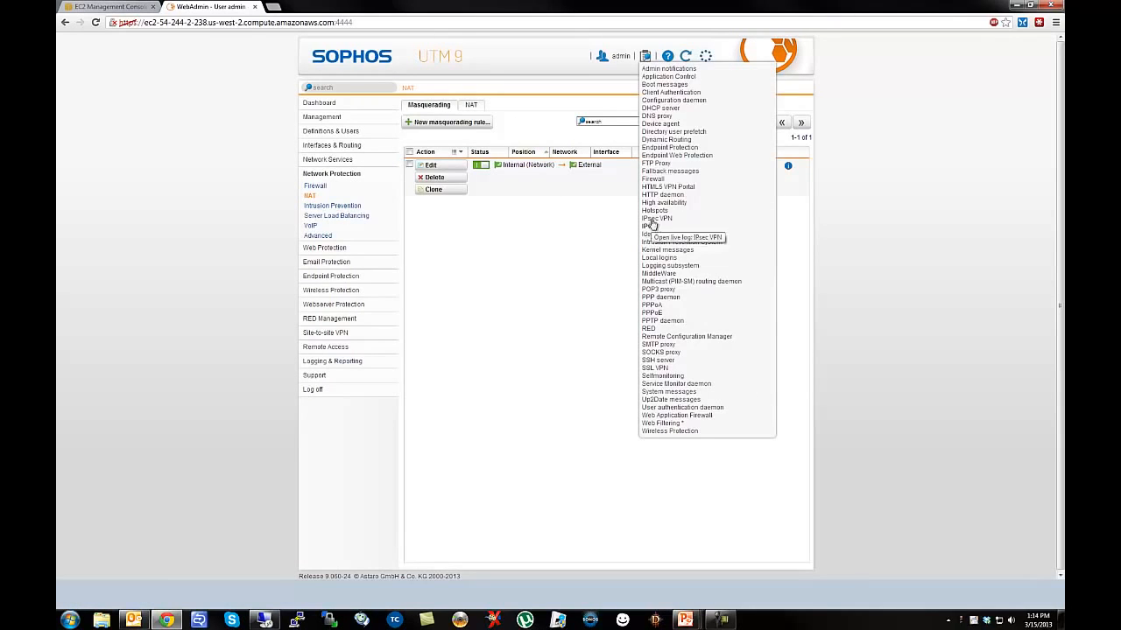
left_click(654, 179)
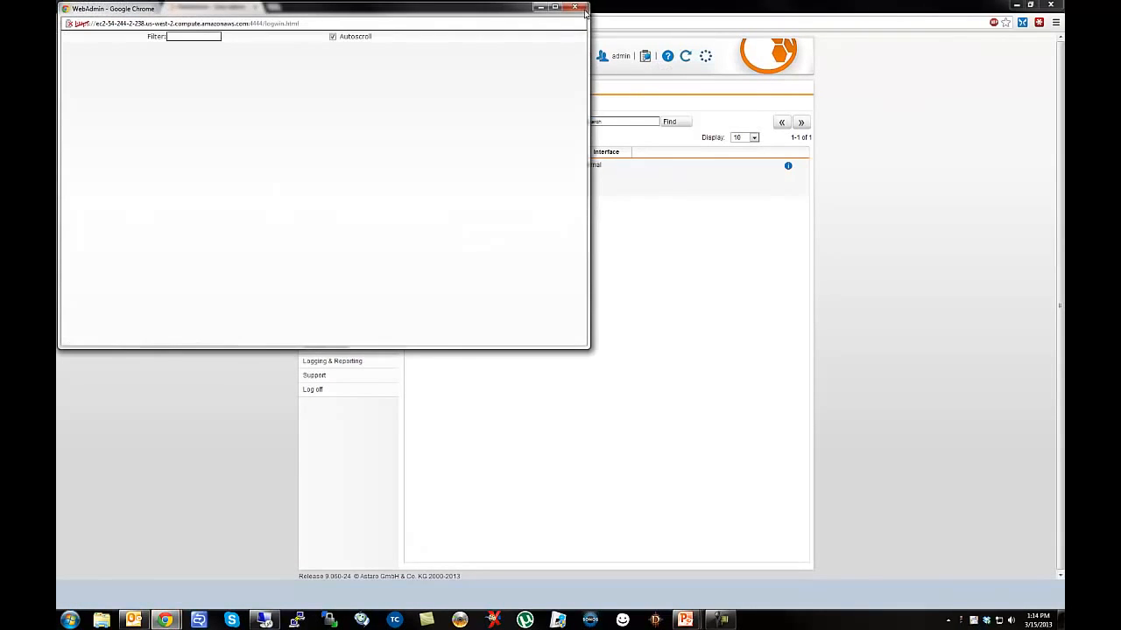
left_click(576, 7)
left_click(645, 58)
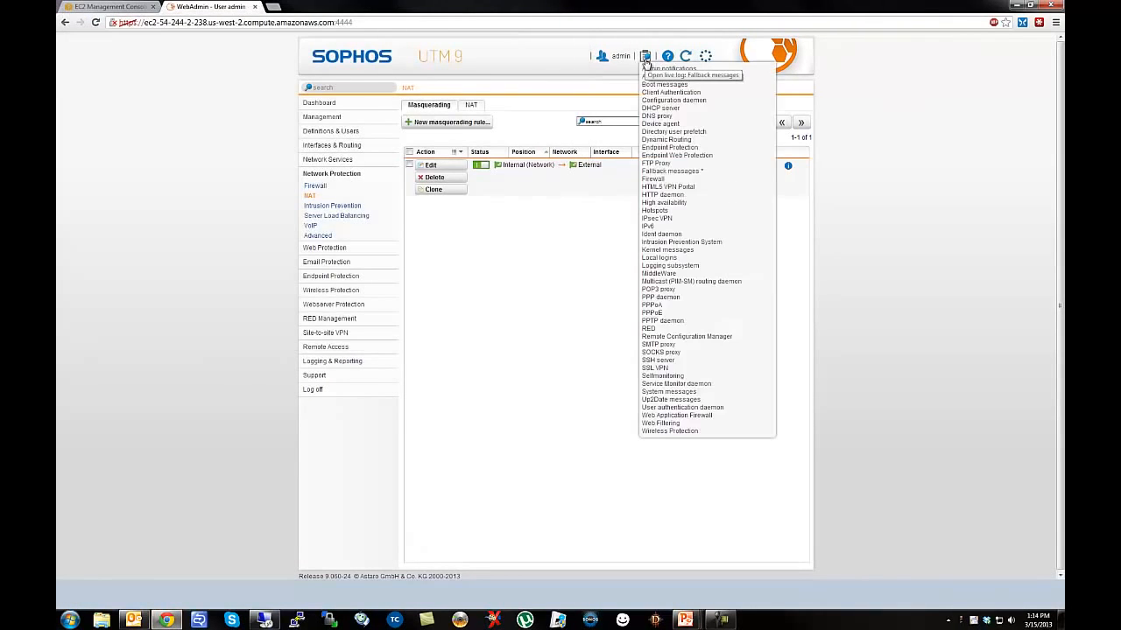
left_click(651, 184)
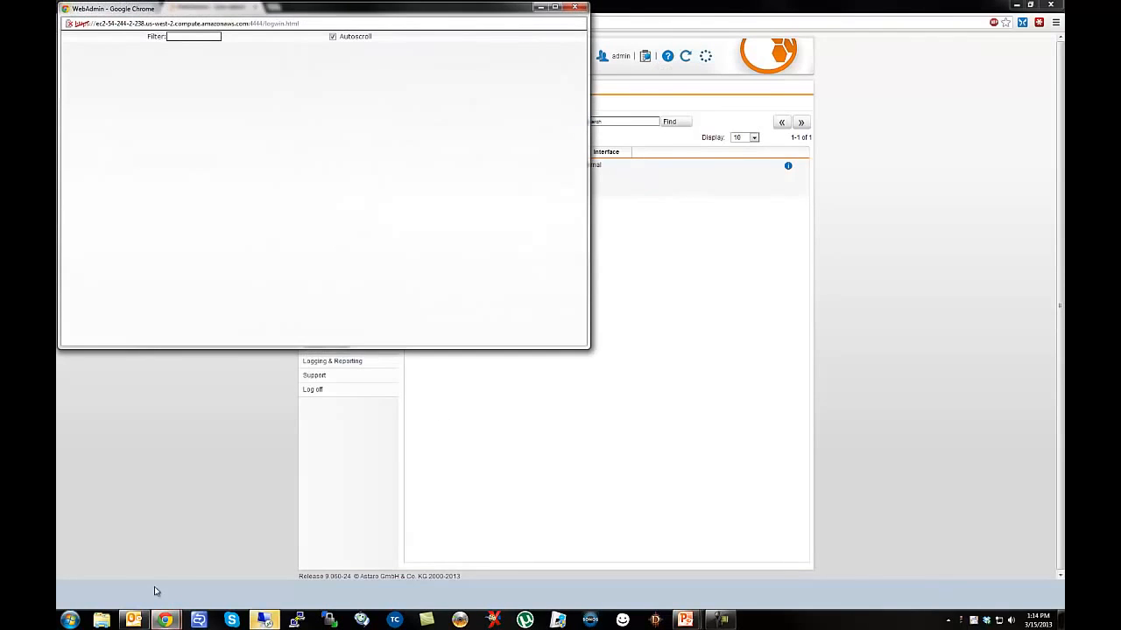
Dismiss the RDP error, retry the connection beside the live log, then cancel it.
left_click(265, 620)
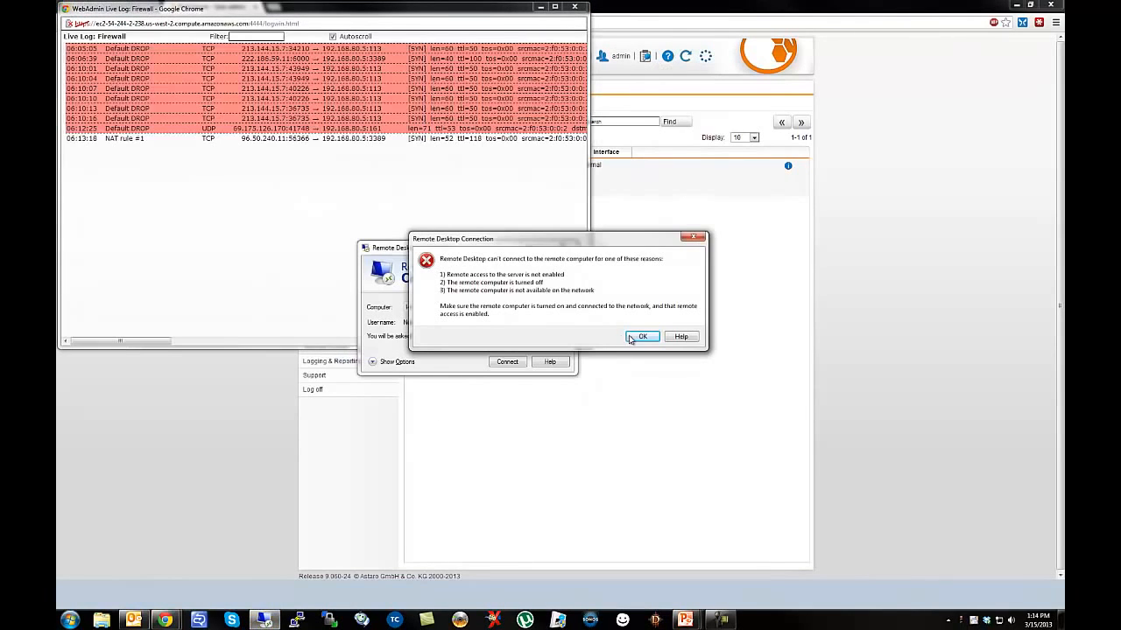
left_click(641, 337)
left_click_drag(448, 252, 722, 251)
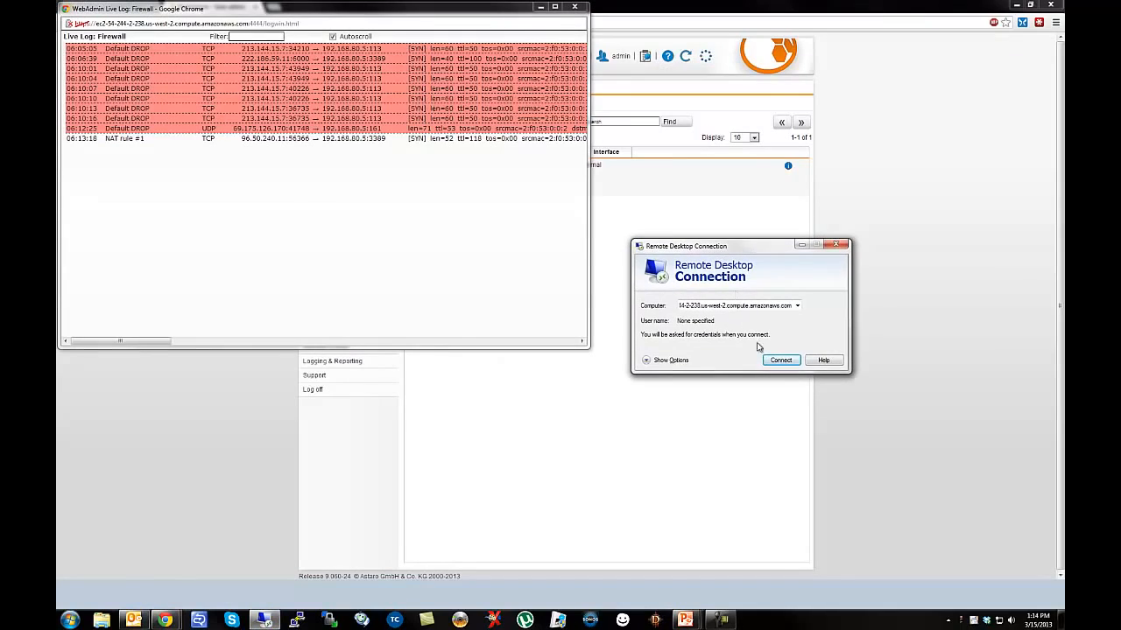
left_click(778, 359)
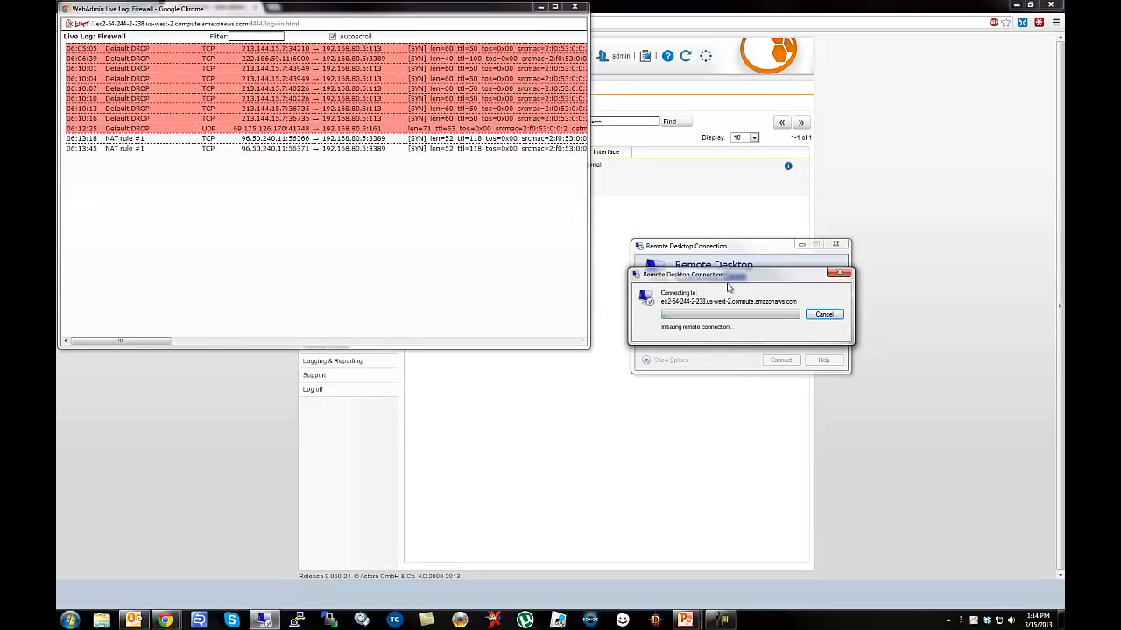
left_click(824, 314)
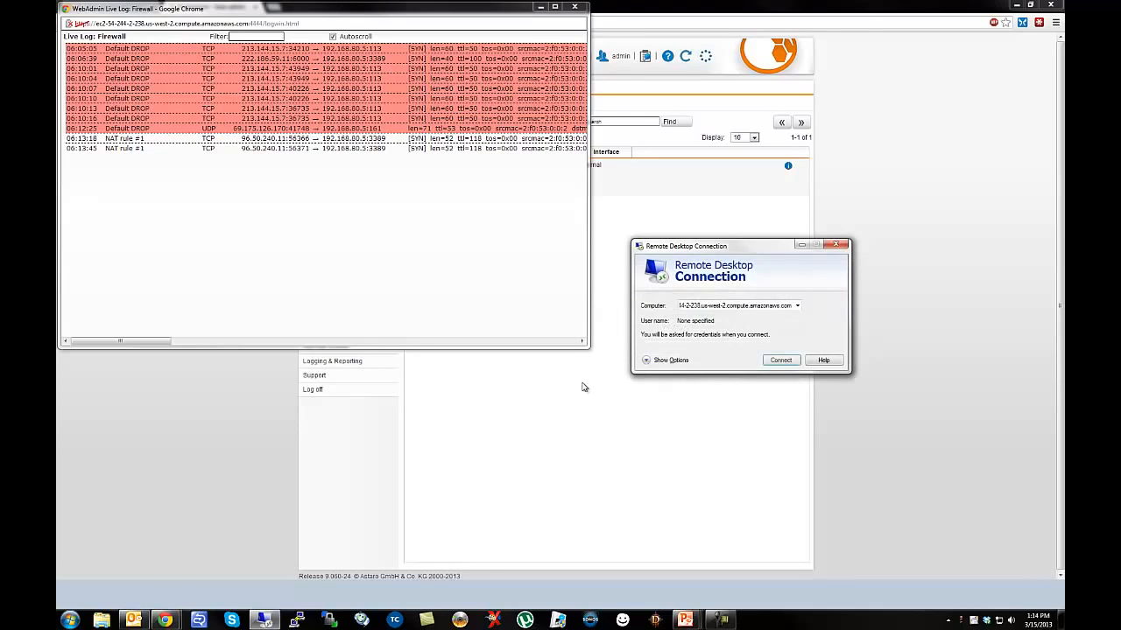
left_click(590, 383)
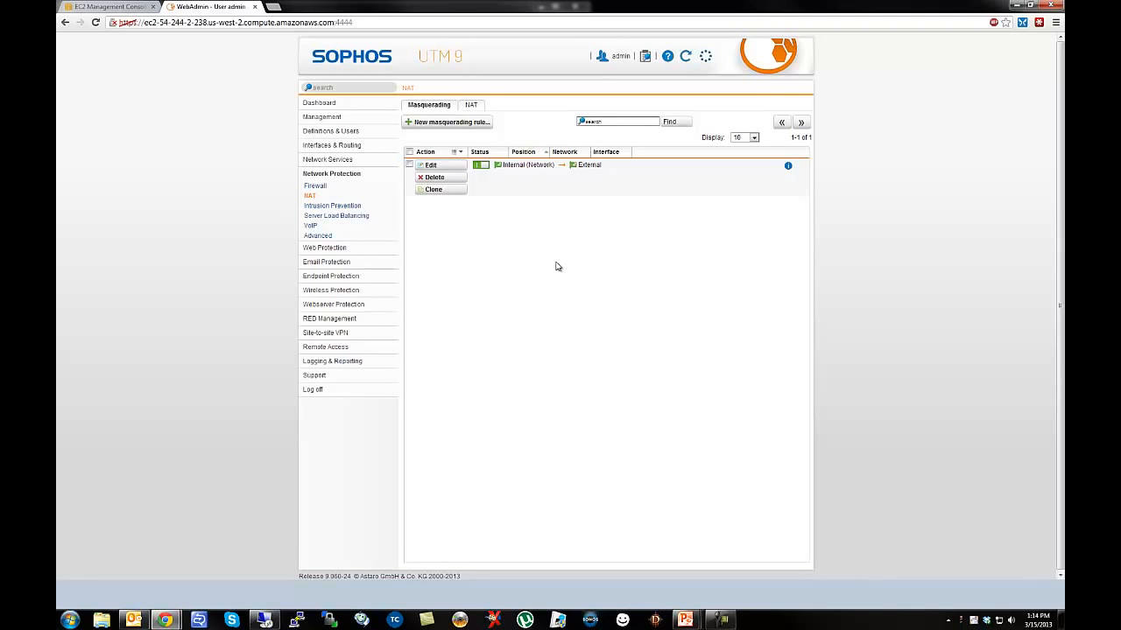
Switch to the EC2 Management Console tab and go to the VPC dashboard.
left_click(112, 7)
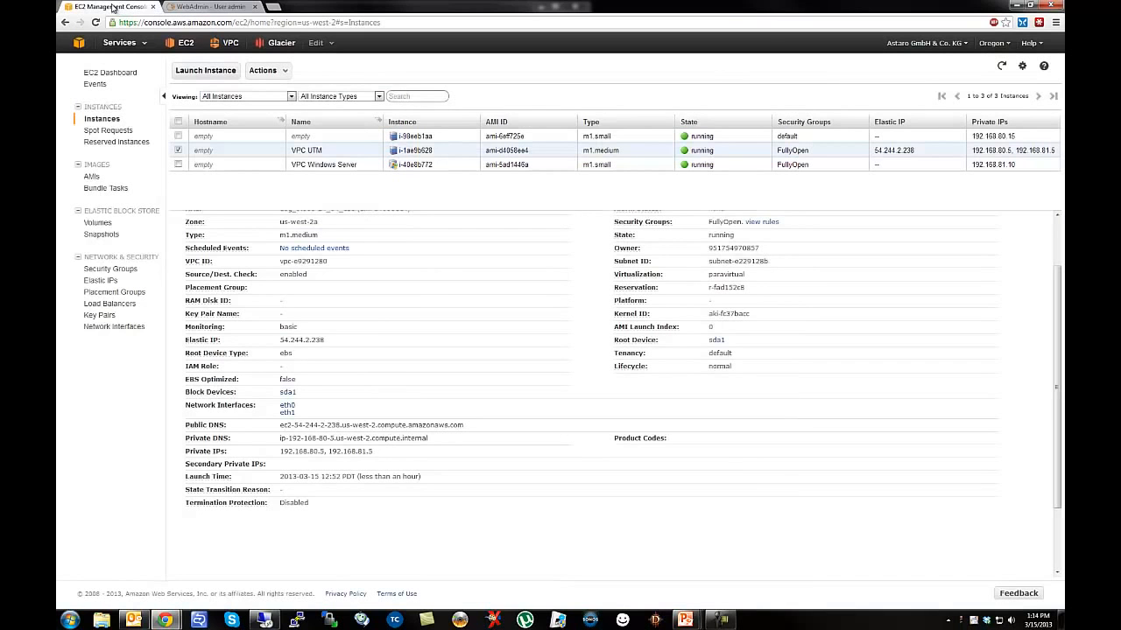
left_click(227, 43)
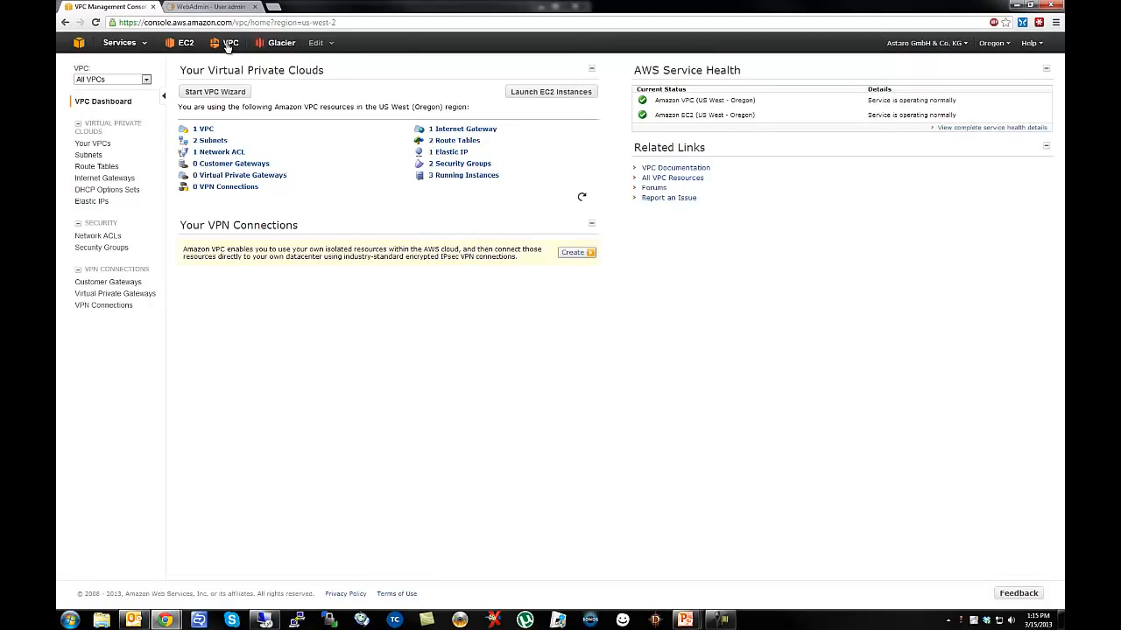
Review rtb-e329128a: local route 192.168.80.0/22, gateway igw-ef291286, subnet 192.168.80.0/24.
left_click(98, 166)
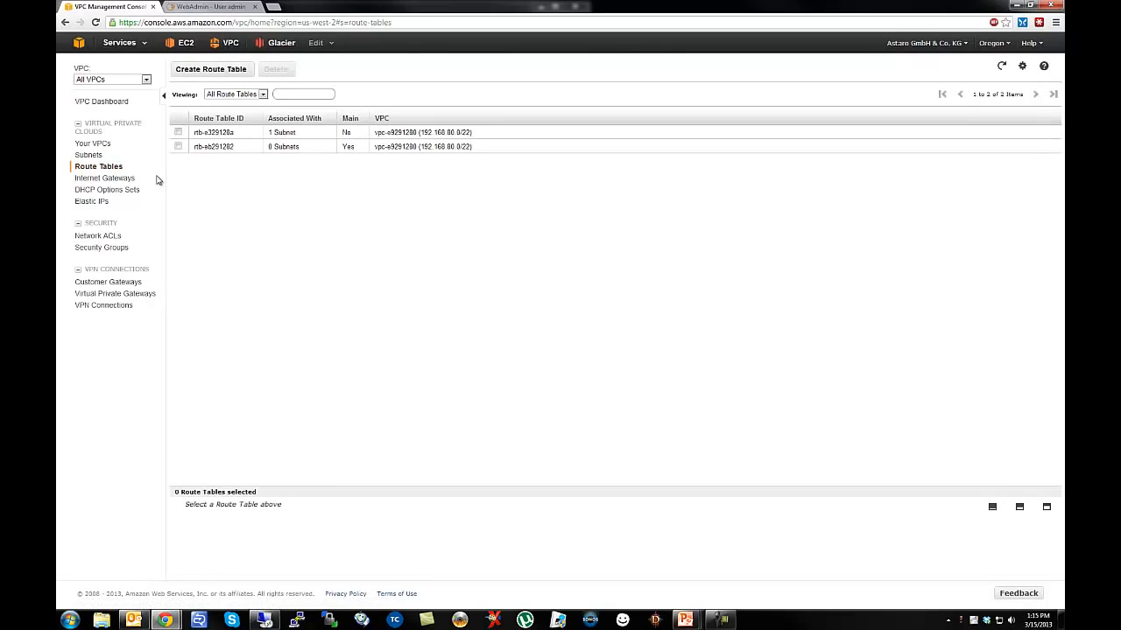
left_click(282, 133)
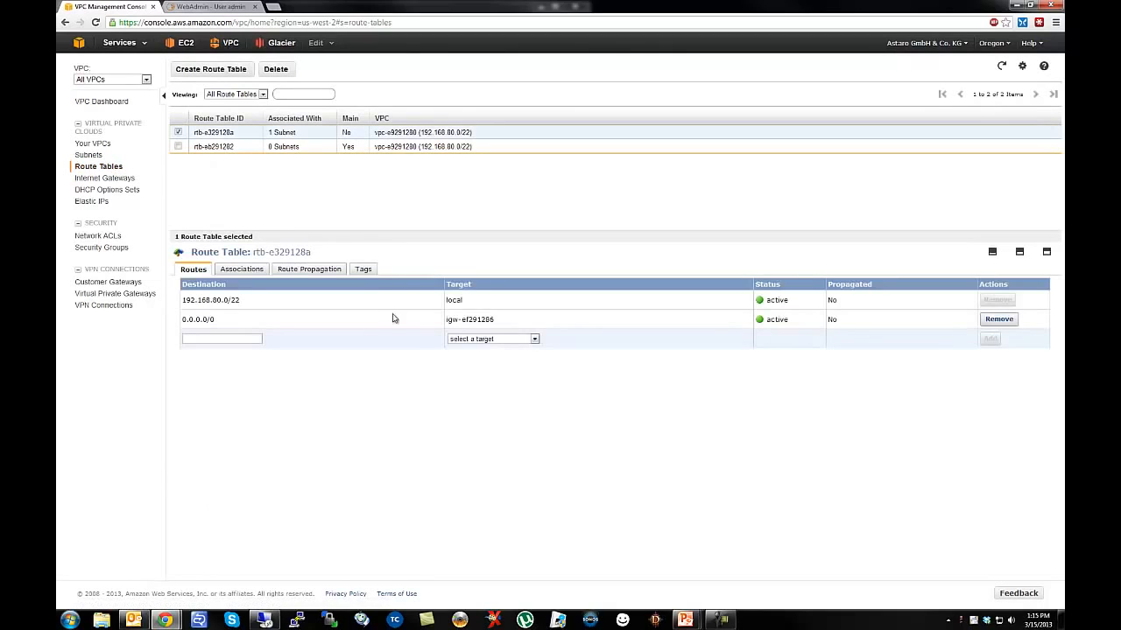
left_click(216, 146)
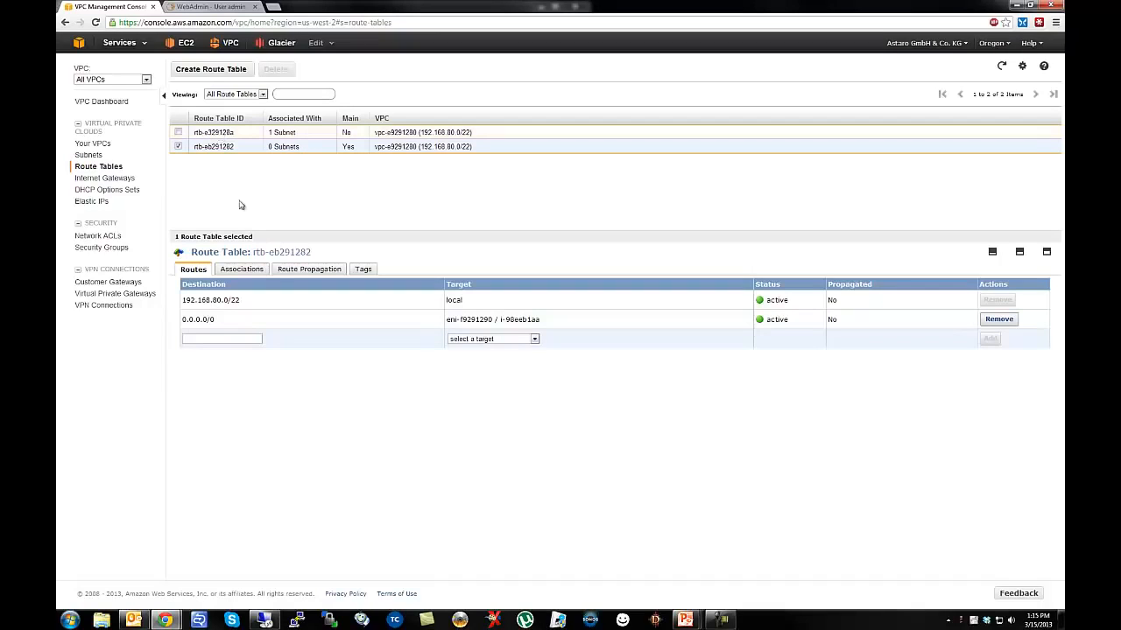
left_click(179, 146)
left_click(178, 133)
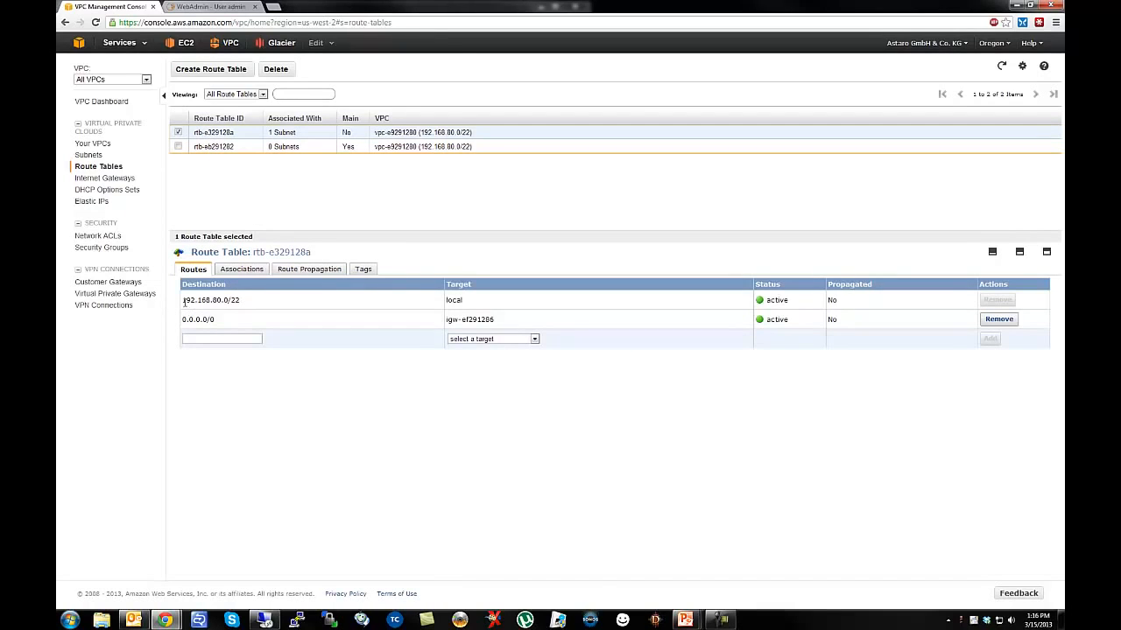
left_click_drag(183, 300, 307, 325)
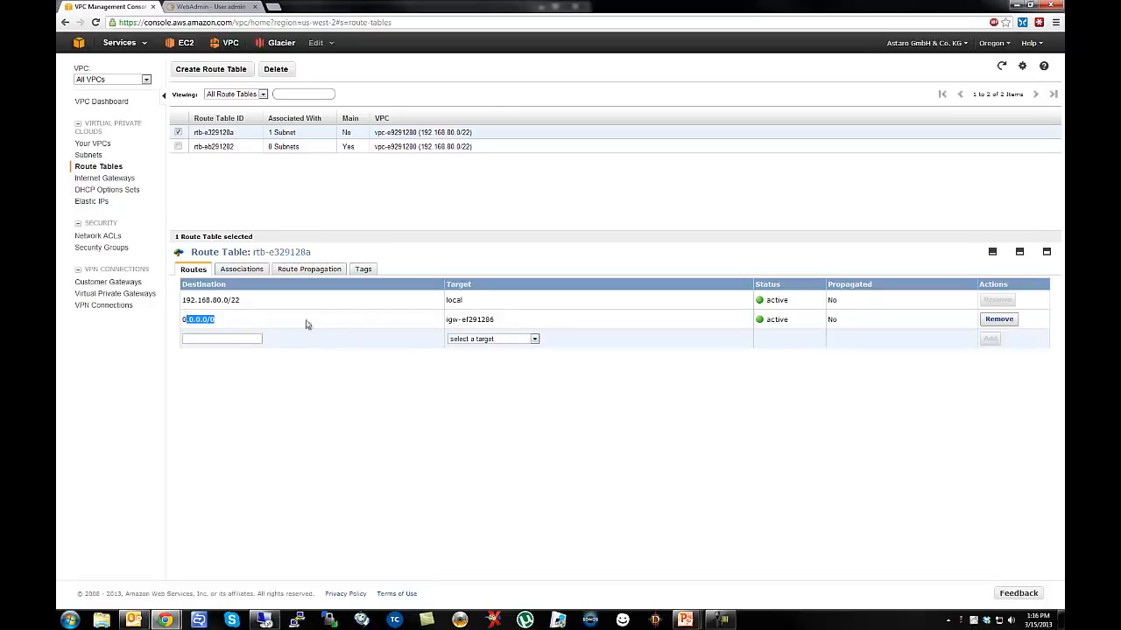
left_click_drag(446, 320, 499, 326)
left_click(237, 273)
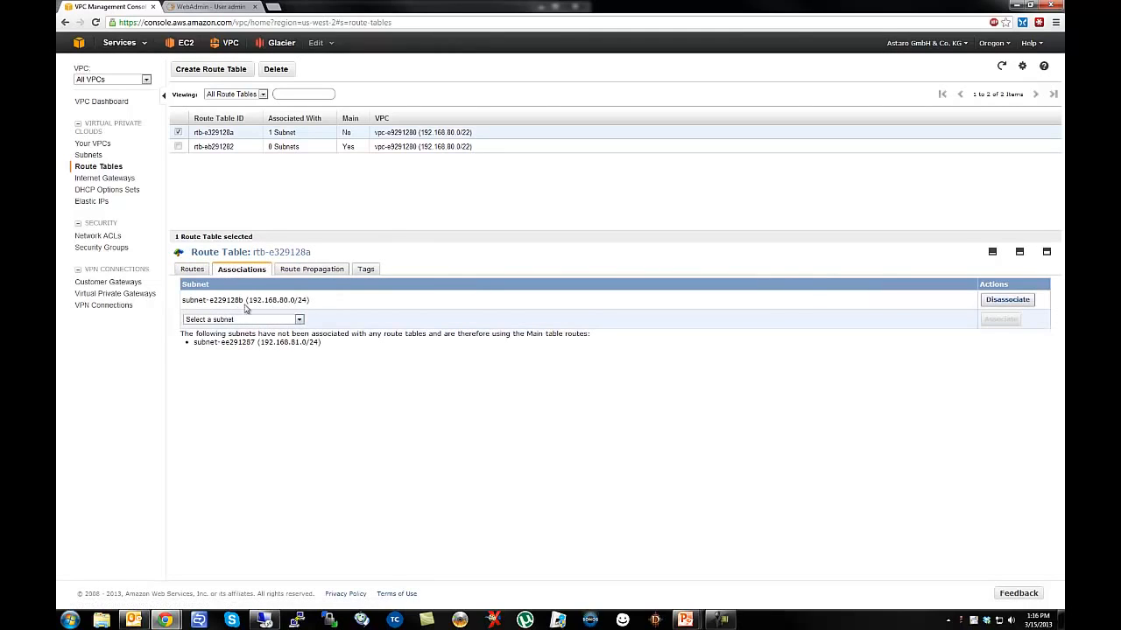
left_click_drag(279, 300, 307, 300)
Review main table rtb-eb291282's routes and associations, including 0.0.0.0/0 via the UTM instance.
left_click(178, 146)
left_click(178, 132)
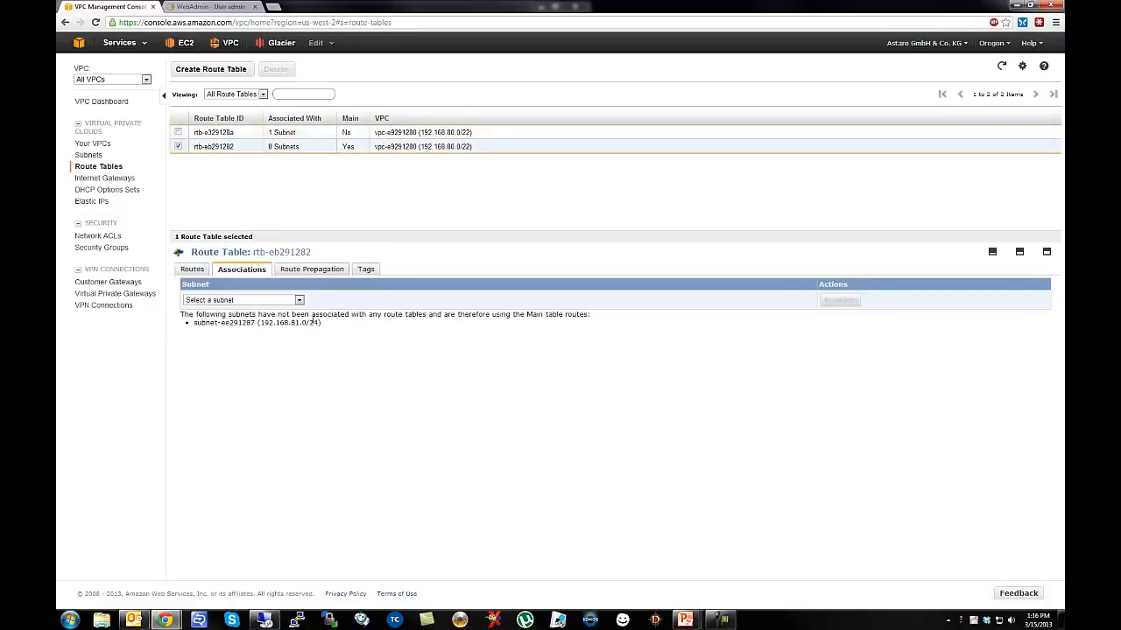
left_click(192, 270)
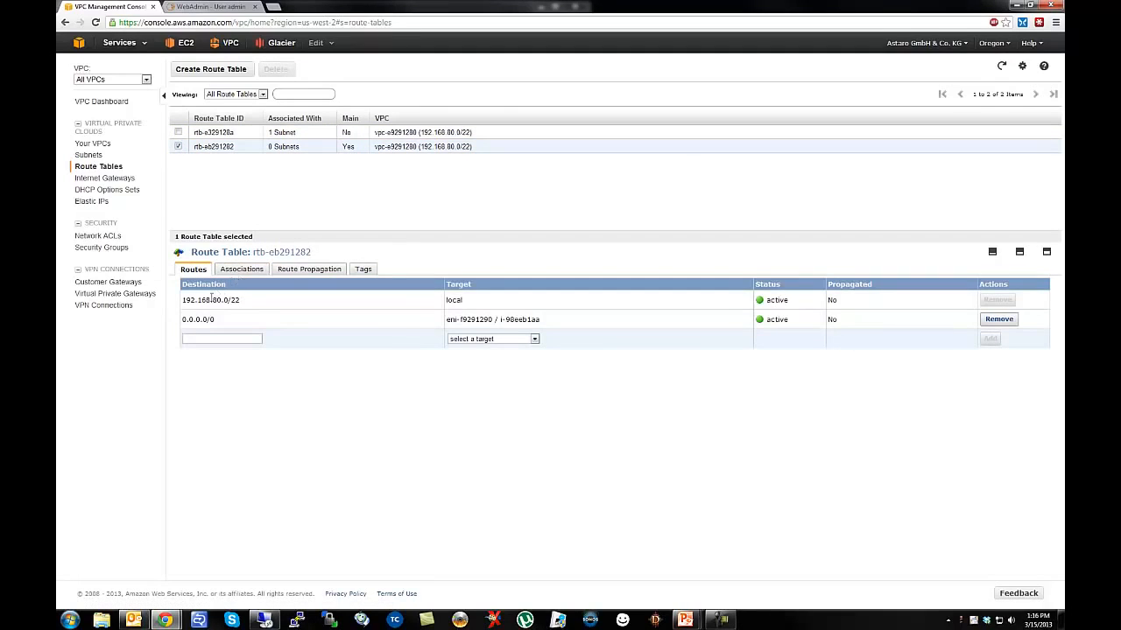
left_click_drag(446, 320, 555, 322)
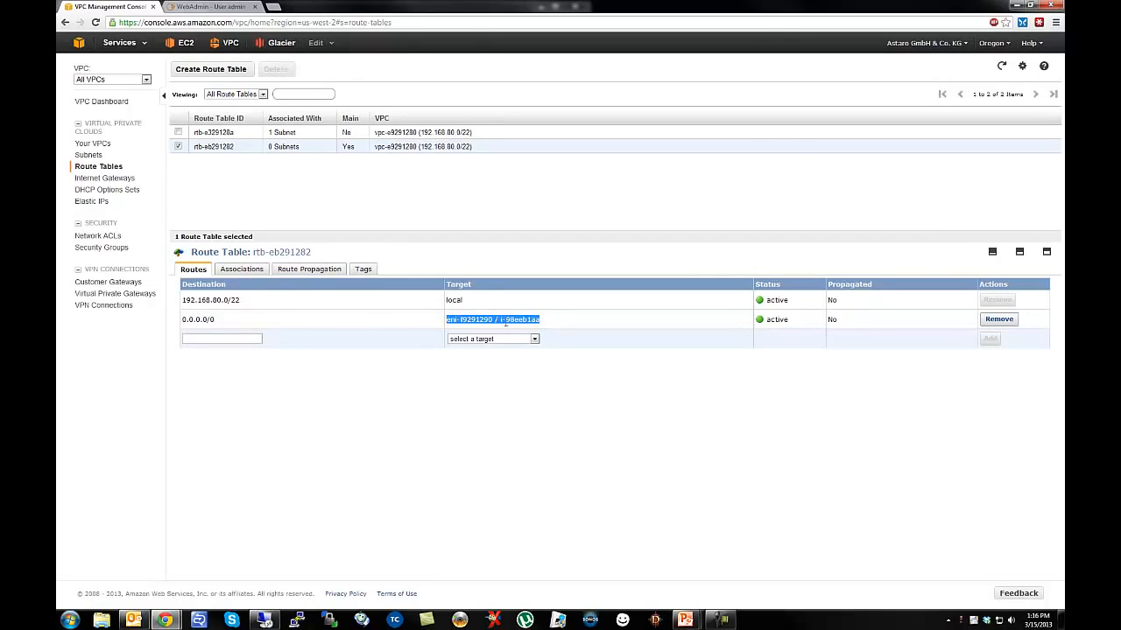
left_click(242, 269)
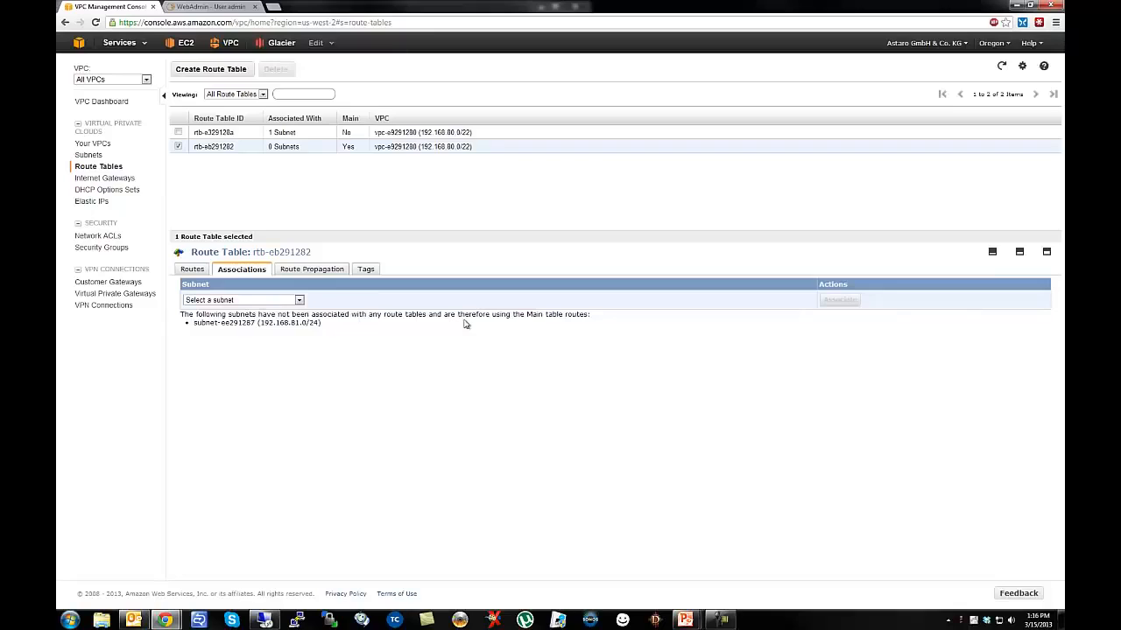
left_click_drag(528, 317, 555, 317)
left_click_drag(343, 147, 358, 147)
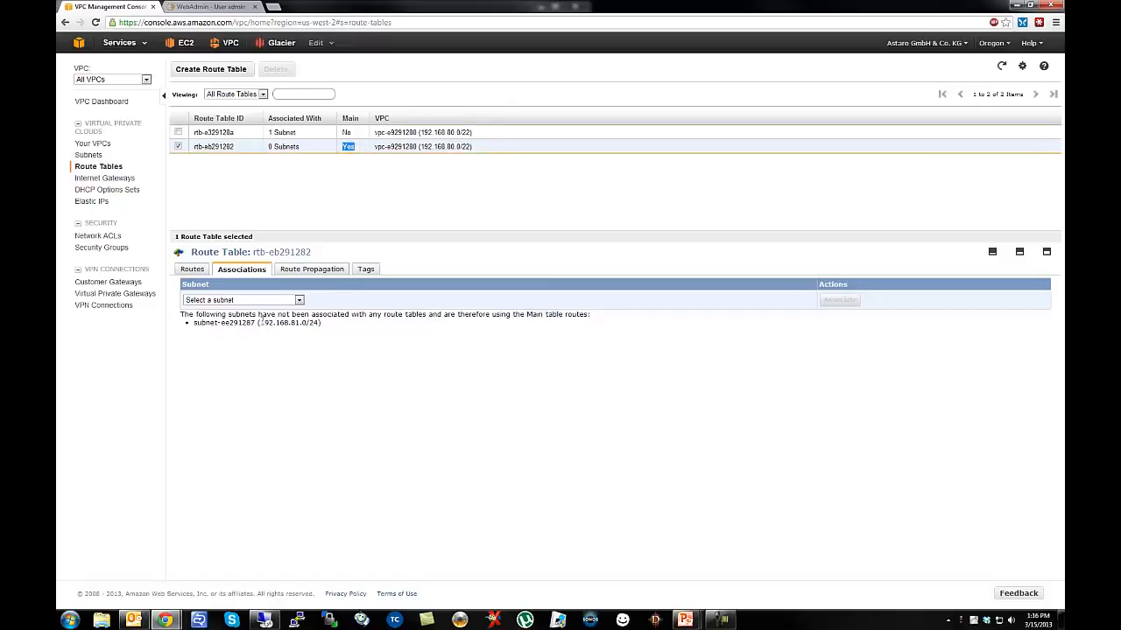
left_click_drag(261, 322, 318, 324)
left_click(369, 355)
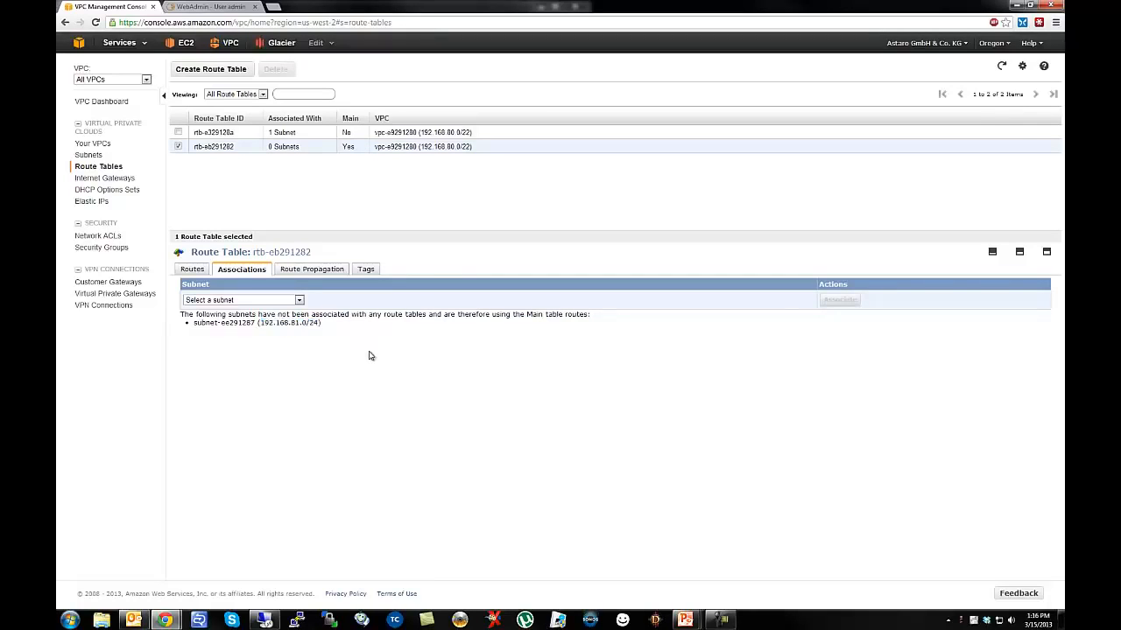
left_click(192, 271)
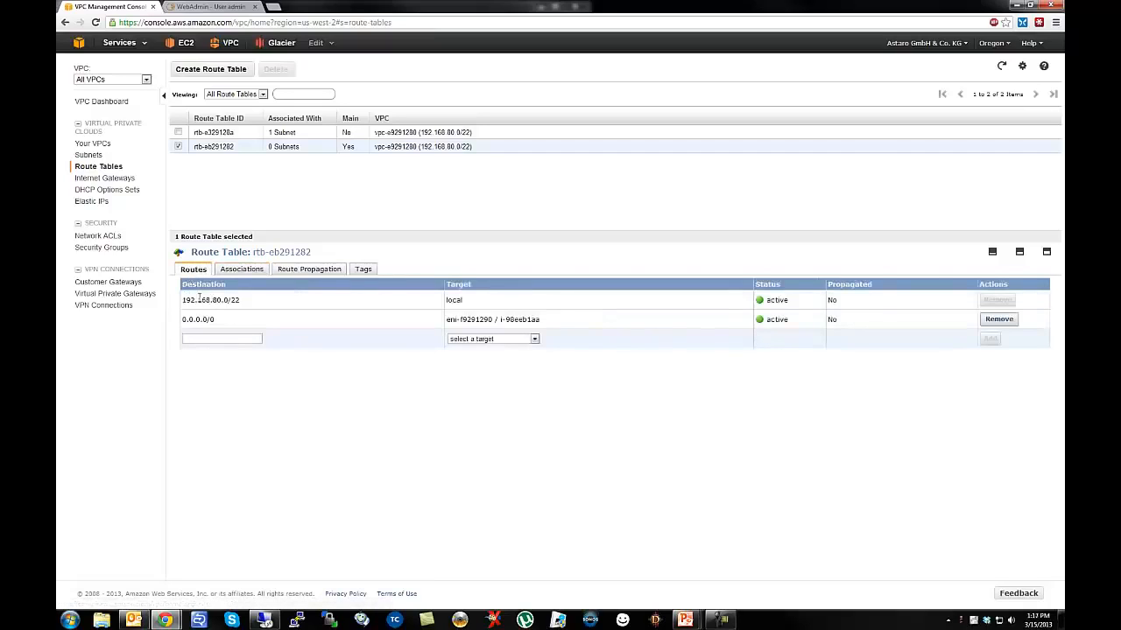
left_click_drag(448, 320, 552, 331)
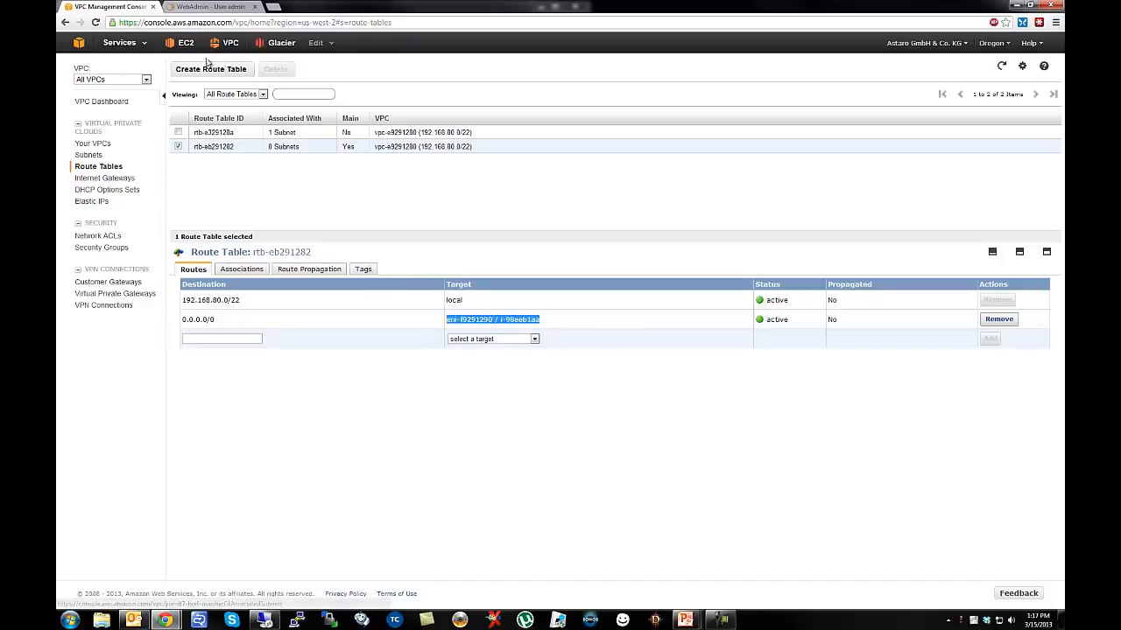
left_click(186, 46)
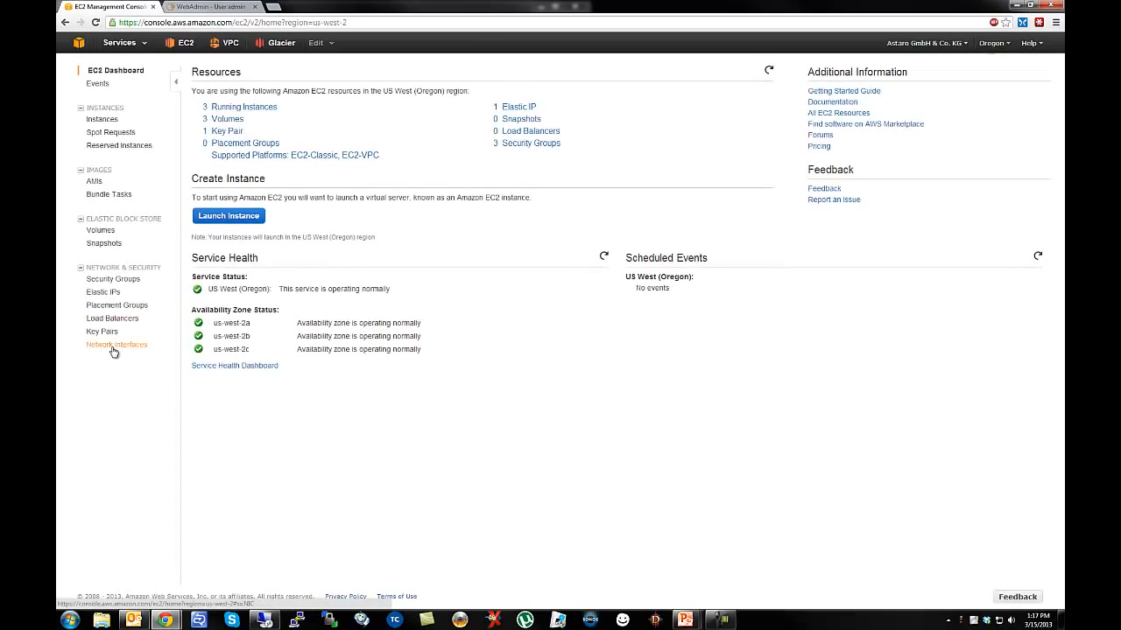
Inspect interfaces eni-f9291290, eni-c02813a9 and eni-c32813aa, then return to the VPC dashboard.
left_click(133, 347)
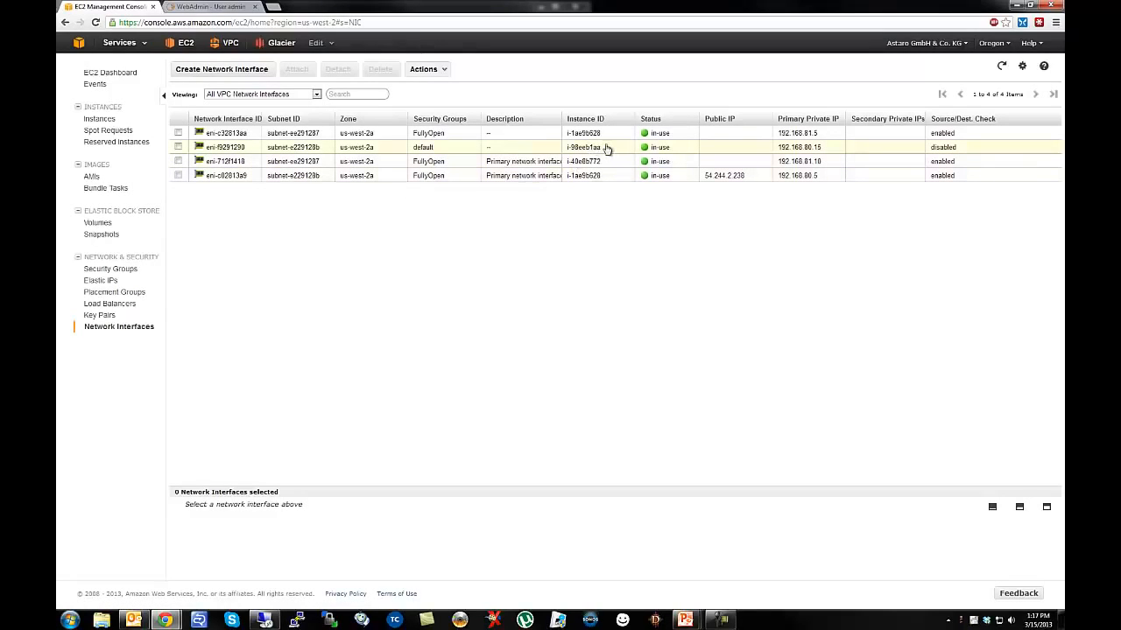
left_click(804, 148)
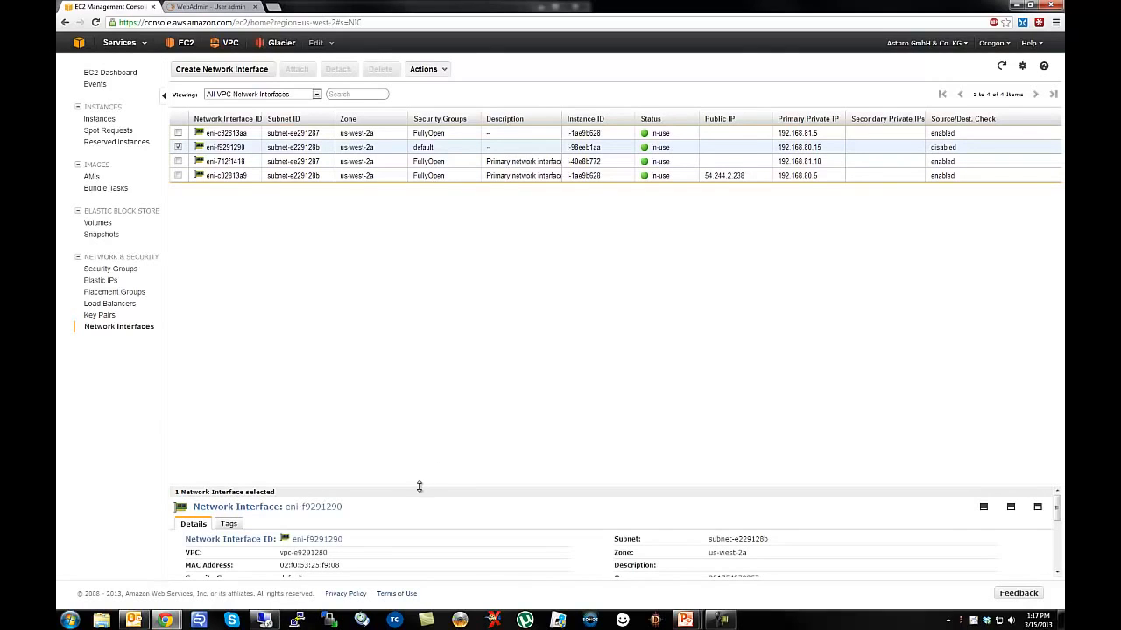
left_click_drag(419, 487, 412, 250)
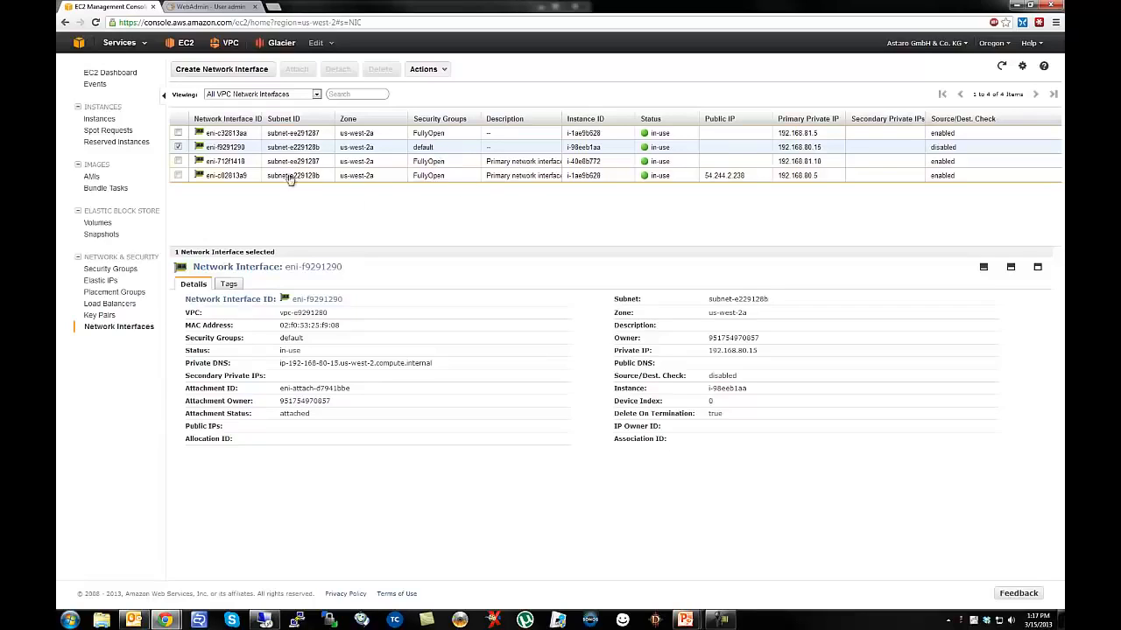
left_click(178, 148)
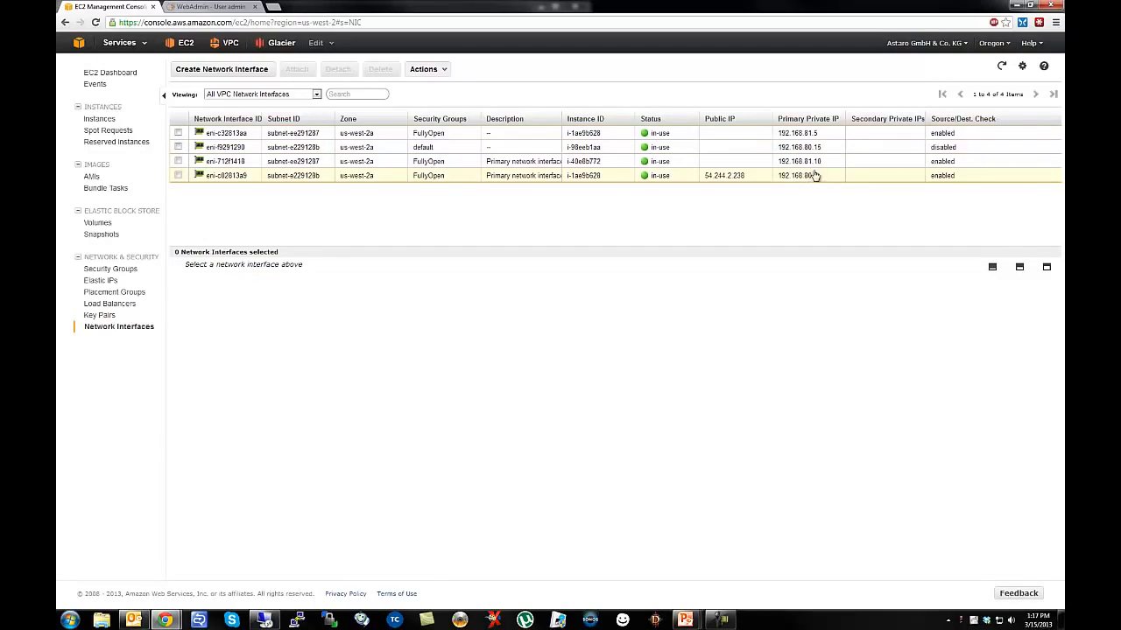
left_click(783, 175)
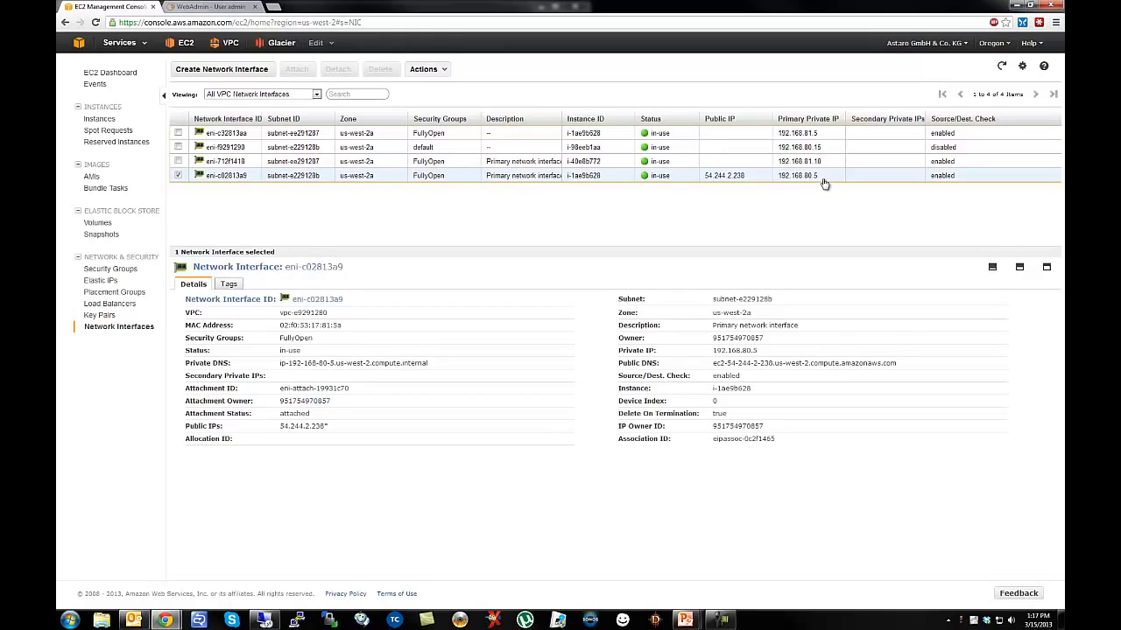
left_click(795, 138)
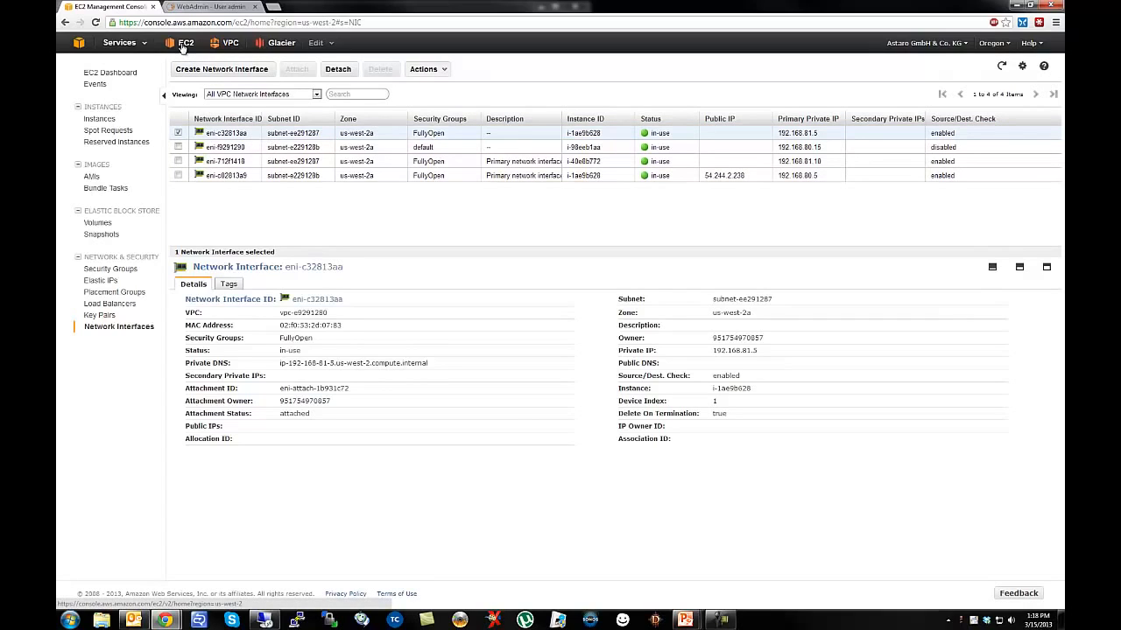
left_click(230, 47)
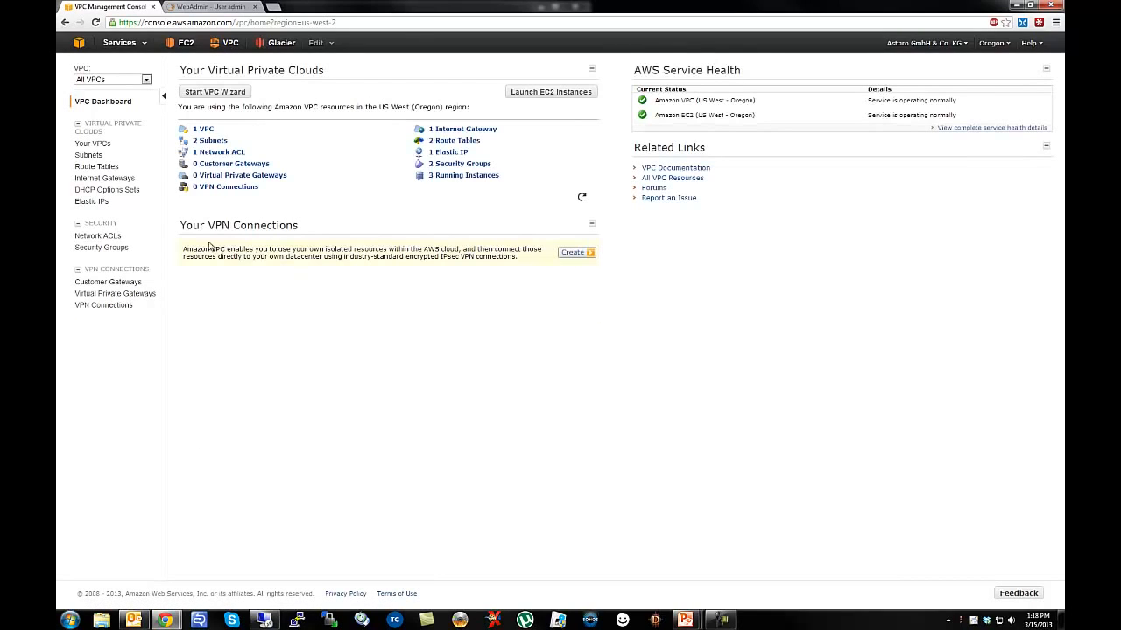
Delete the 0.0.0.0/0 route from main route table rtb-eb291282.
left_click(117, 168)
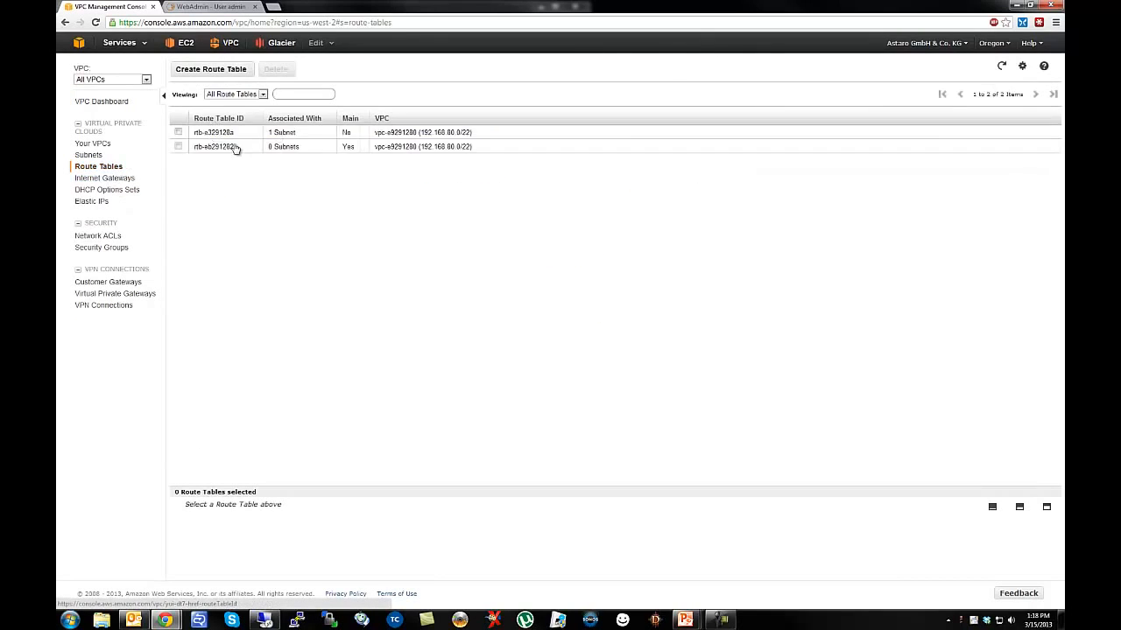
left_click(307, 149)
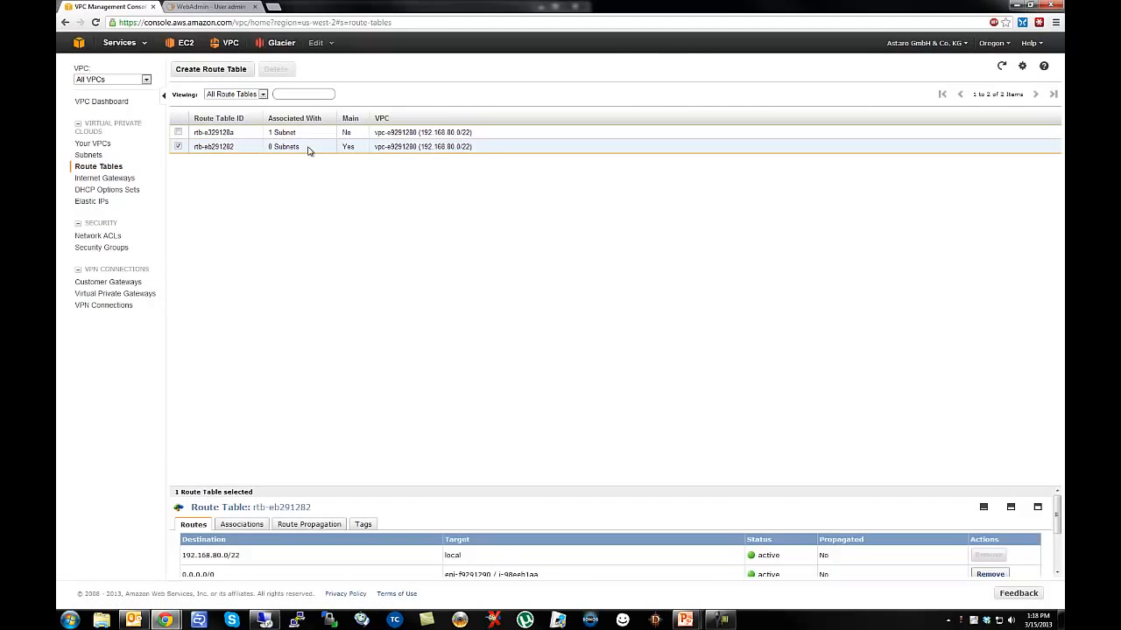
left_click_drag(274, 487, 259, 234)
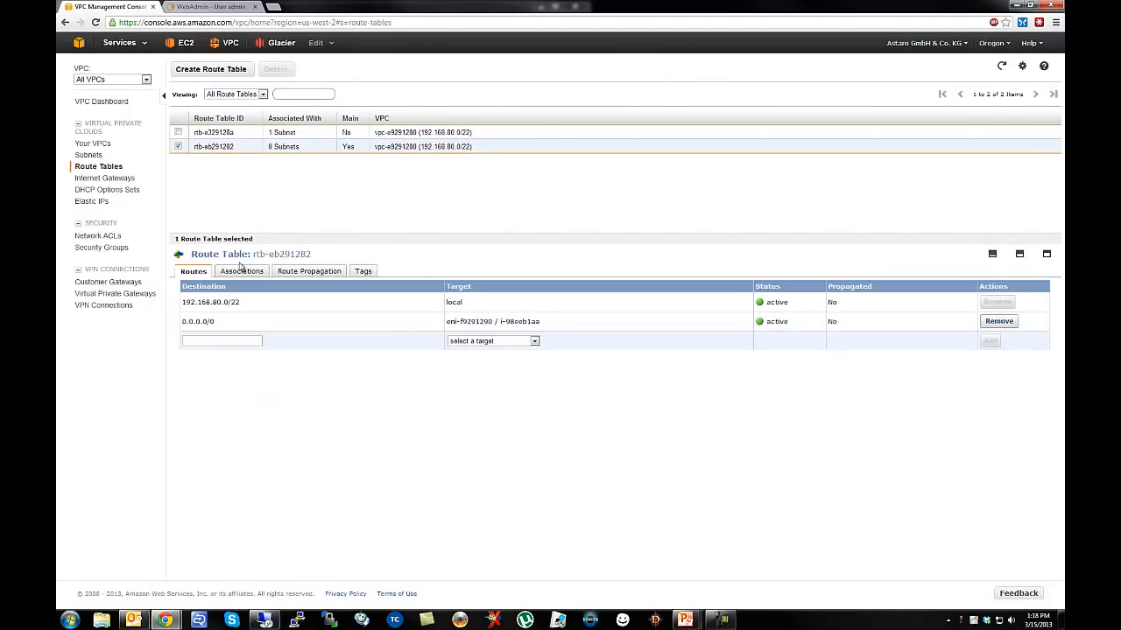
left_click(998, 321)
left_click_drag(537, 289, 323, 401)
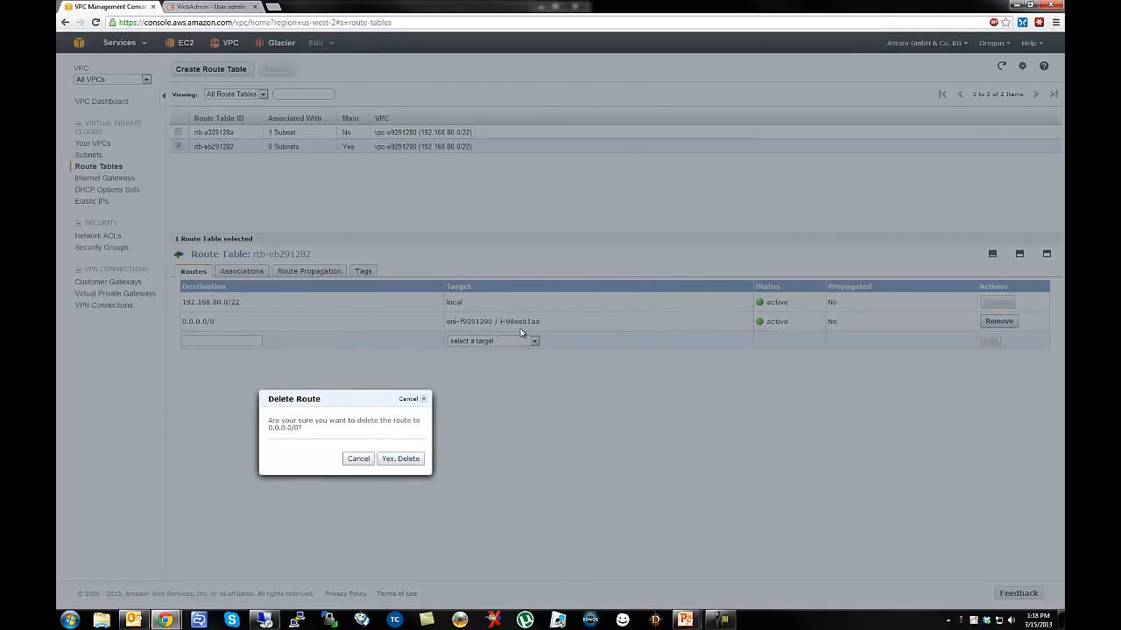
left_click(394, 464)
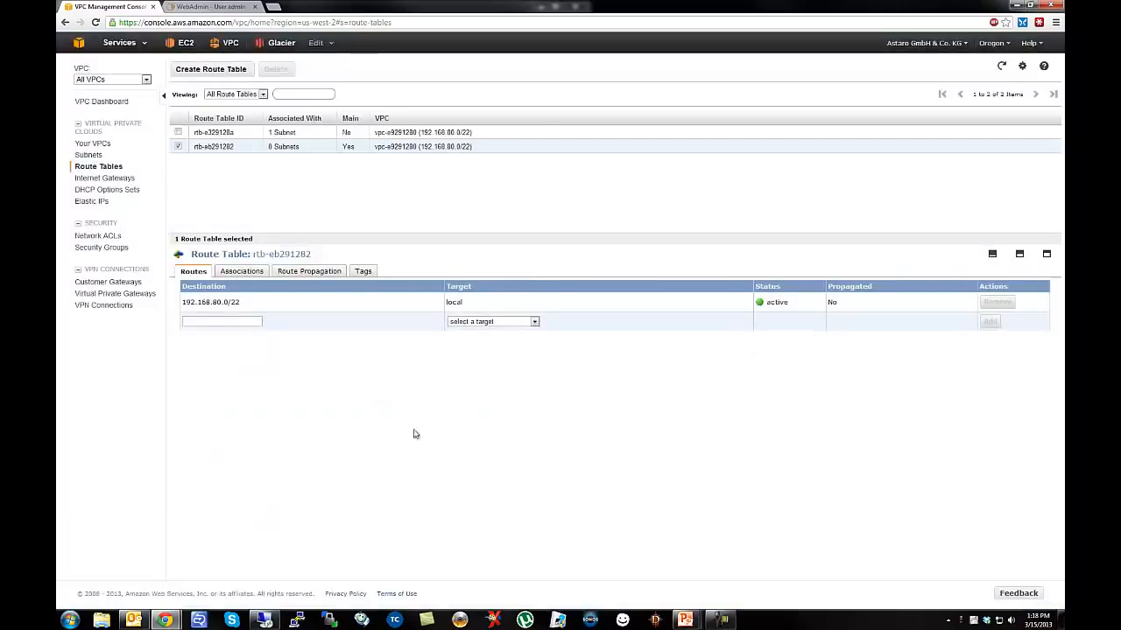
Start a new 0.0.0.0/0 route, browsing the interface and instance target options.
left_click(212, 321)
type("0.0.0.0/0")
left_click(472, 322)
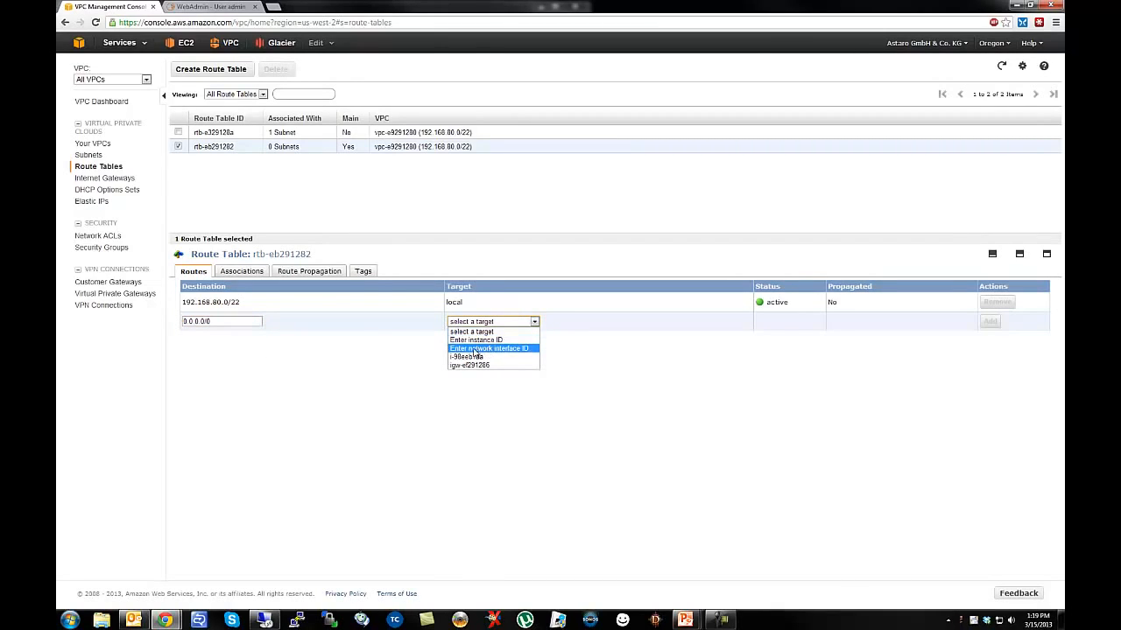
left_click(474, 349)
left_click(531, 314)
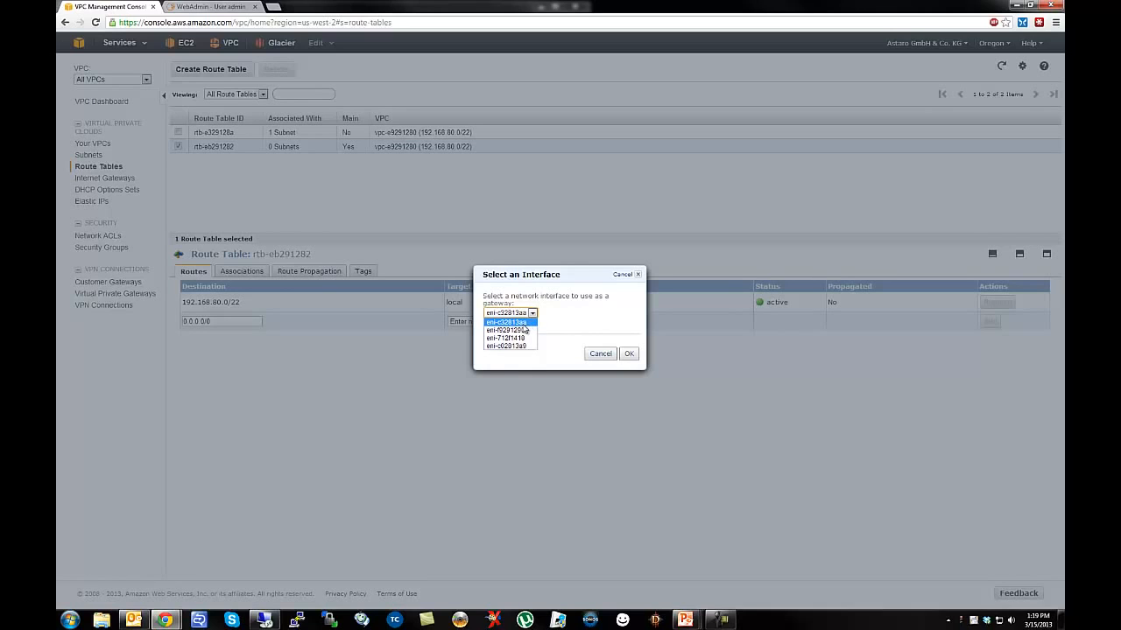
left_click(599, 355)
left_click(482, 322)
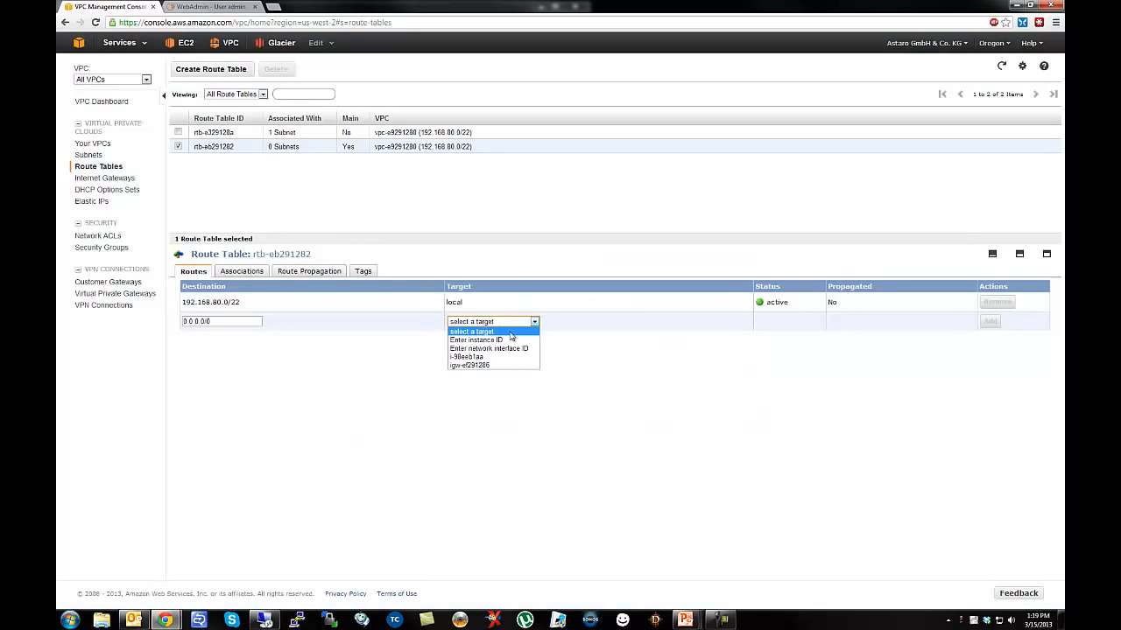
left_click(512, 338)
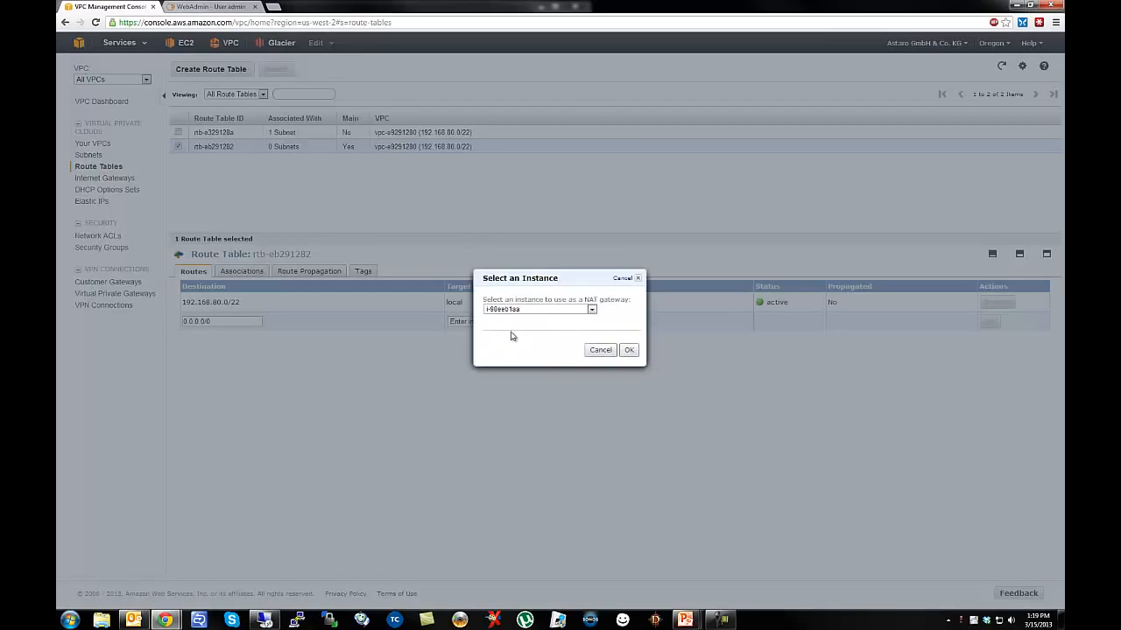
left_click(549, 310)
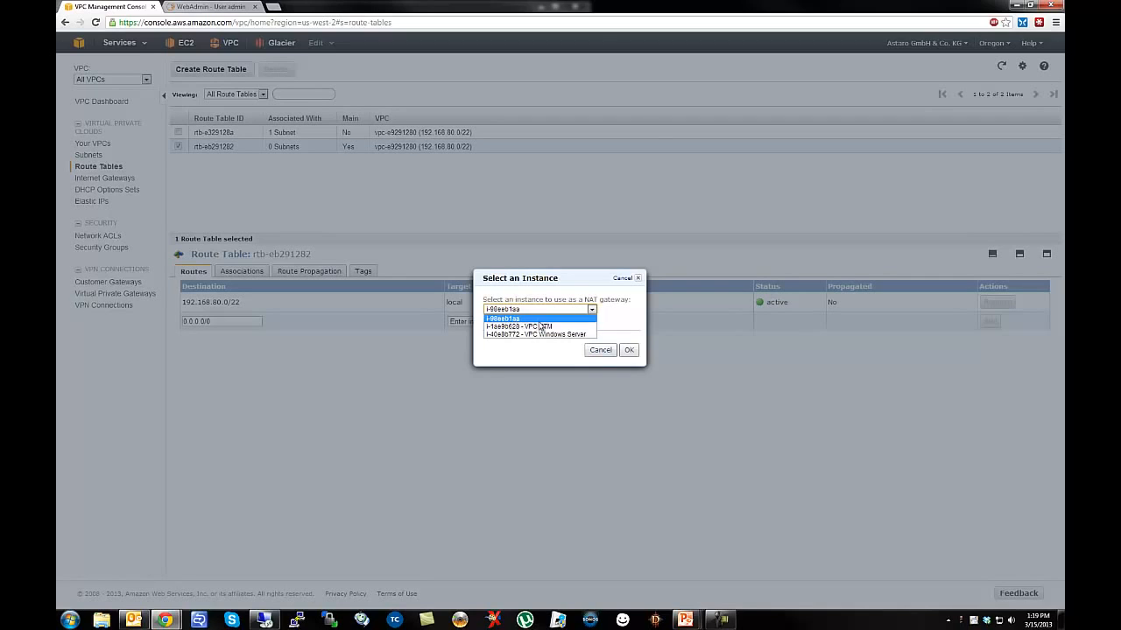
left_click(601, 350)
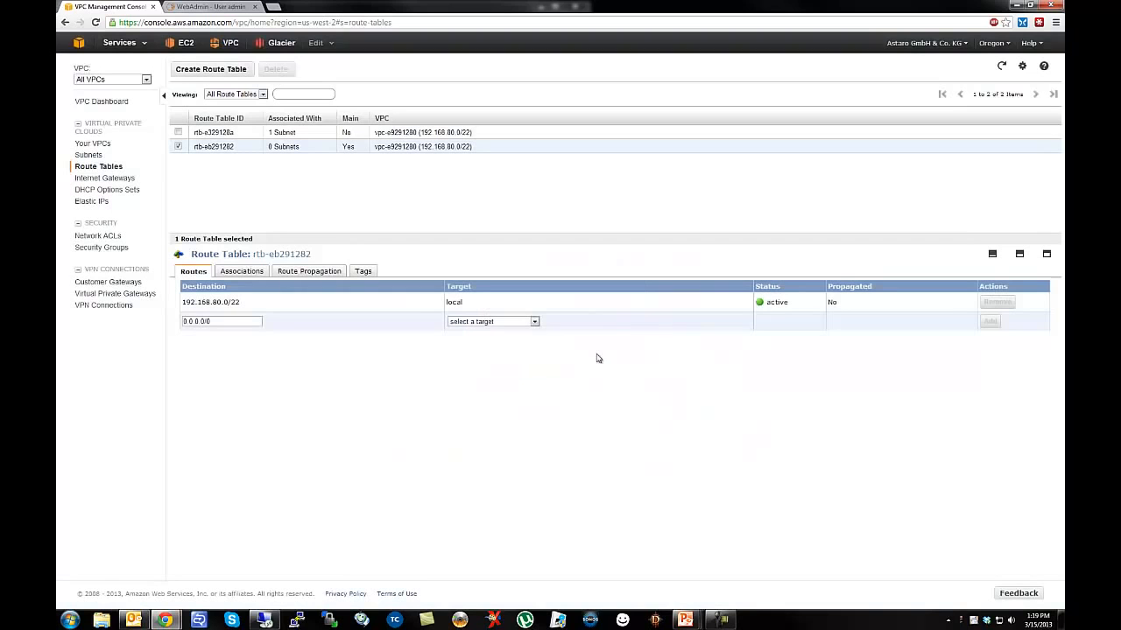
Save the 0.0.0.0/0 route via interface eni-c32813aa, then dismiss the Remote Desktop error.
left_click(504, 321)
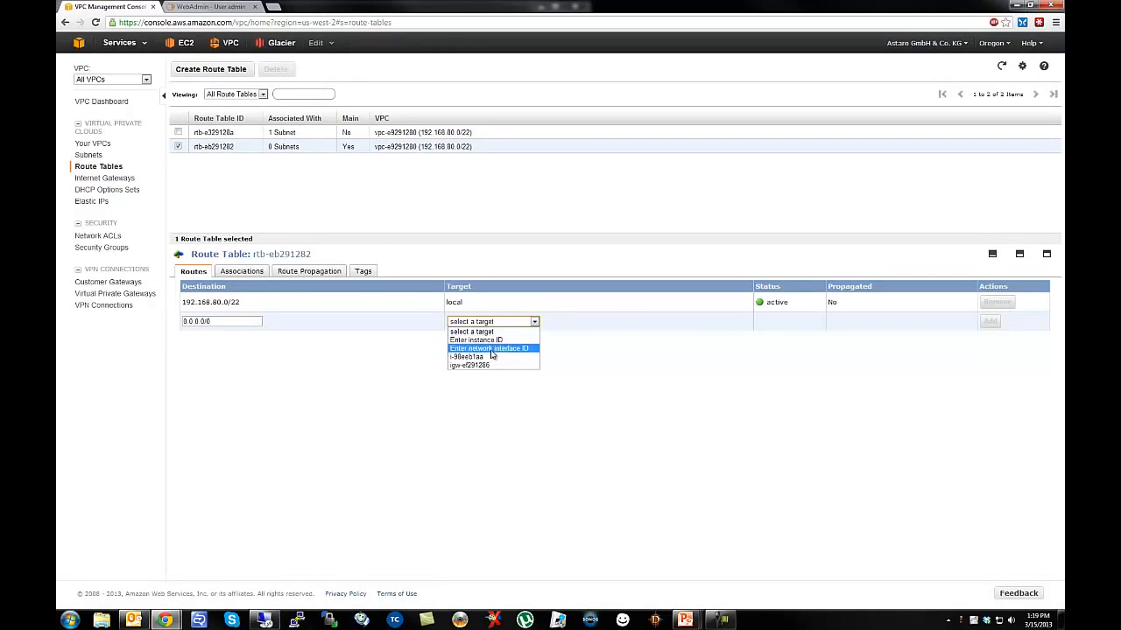
left_click(492, 350)
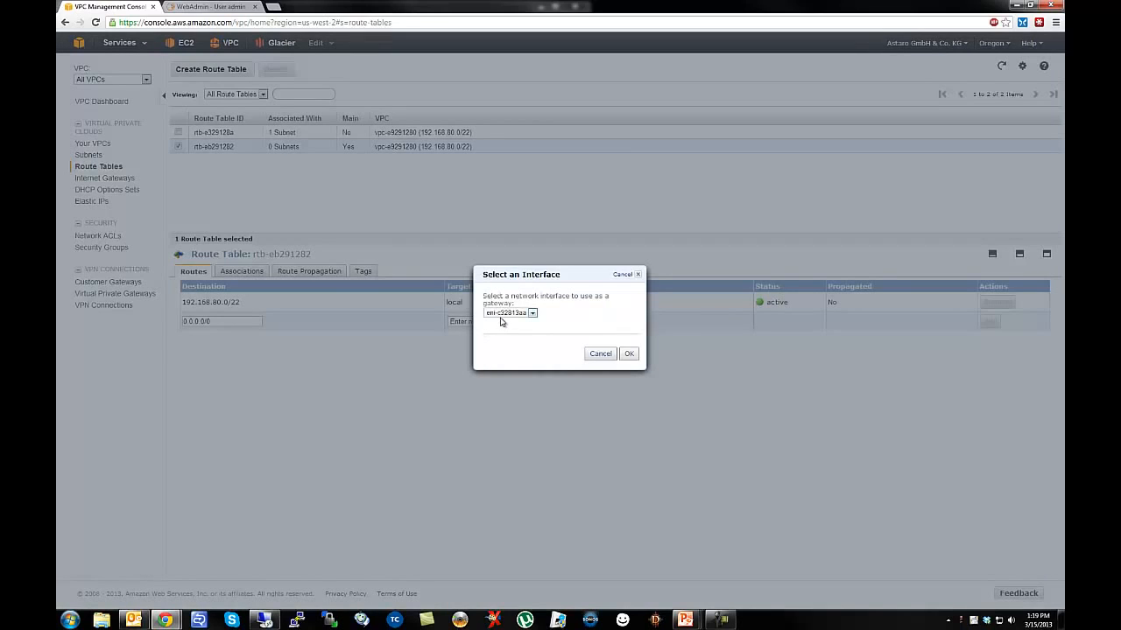
left_click(504, 313)
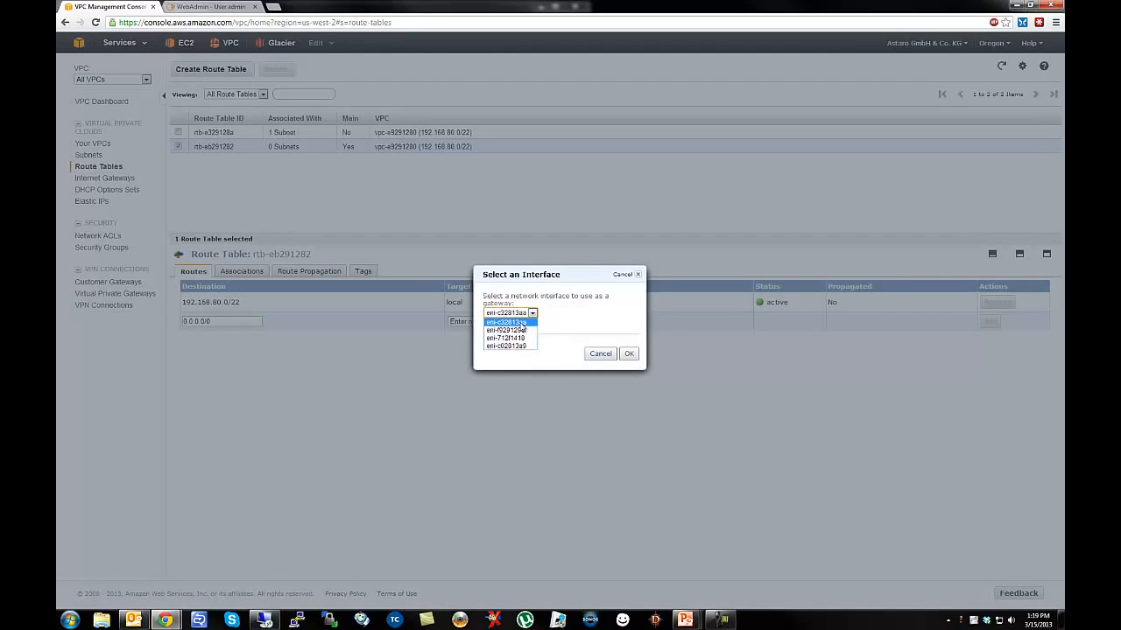
left_click(521, 323)
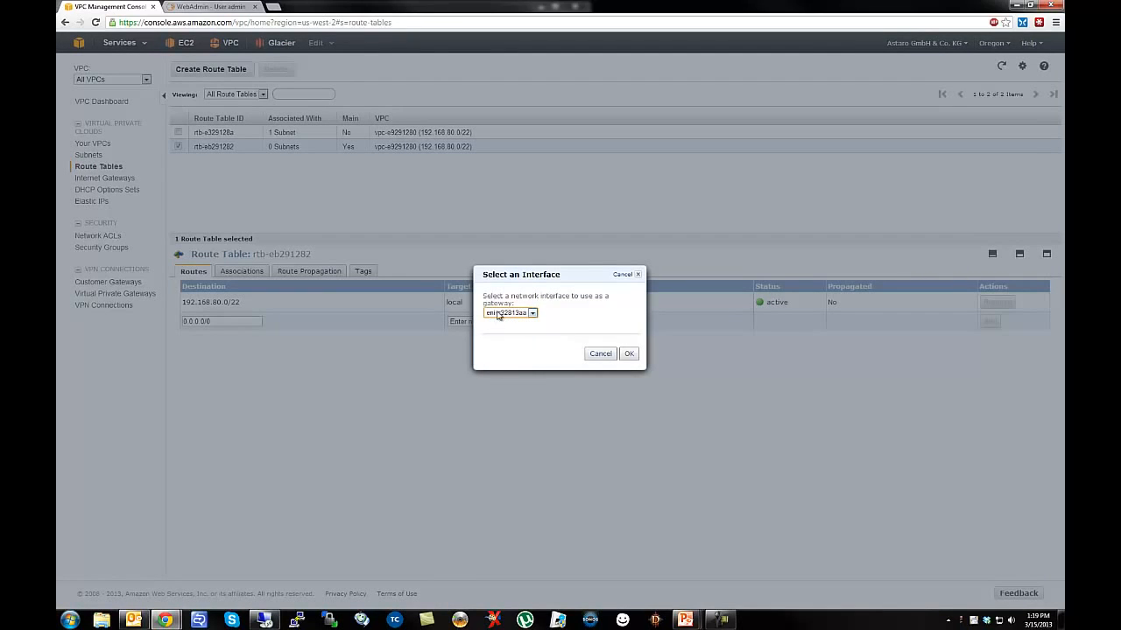
left_click(629, 354)
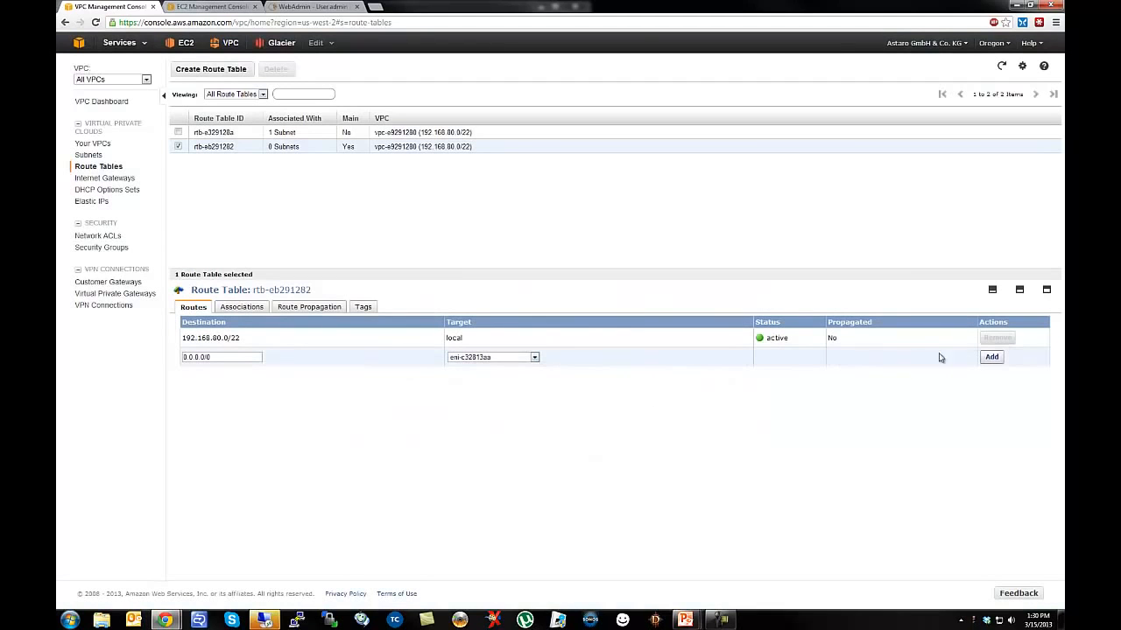
left_click(991, 357)
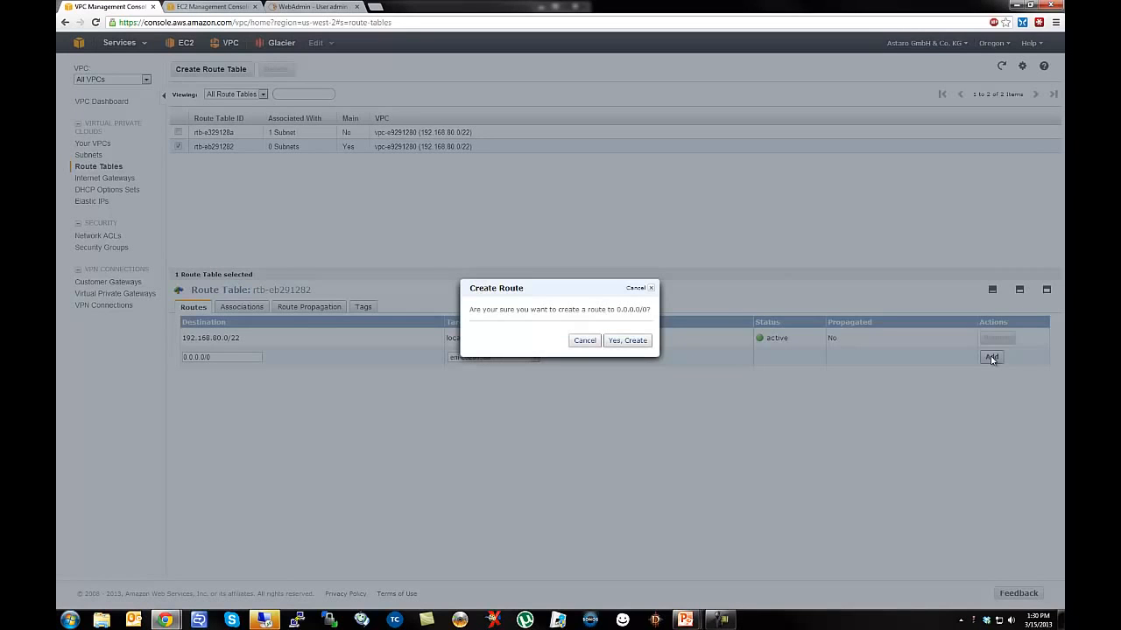
left_click(628, 342)
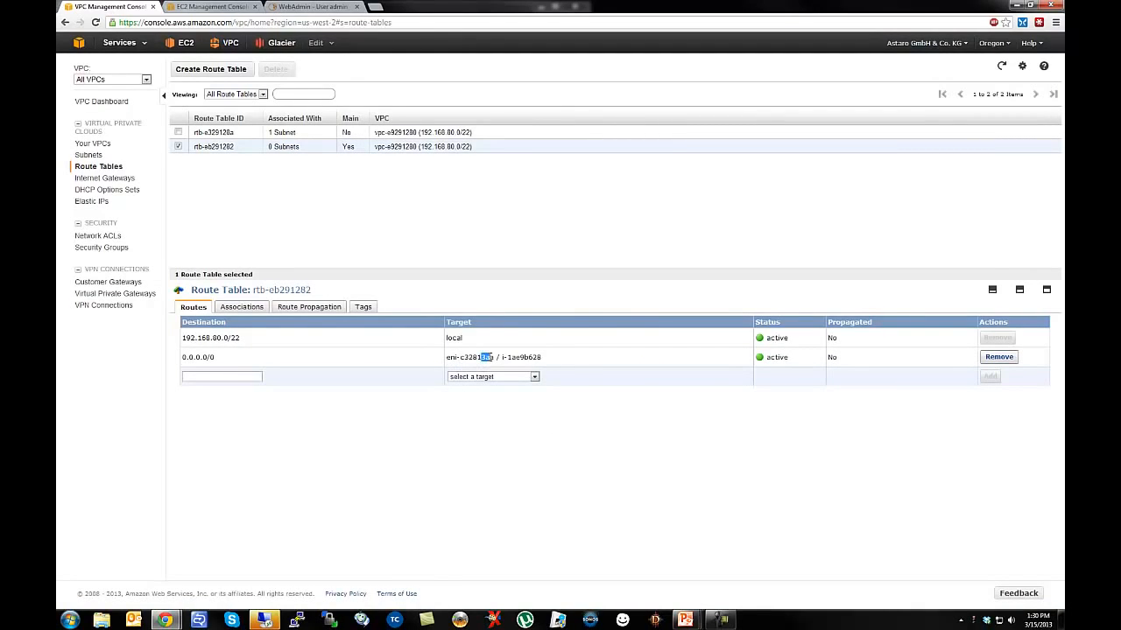
left_click_drag(526, 357, 542, 358)
left_click(522, 479)
left_click(264, 620)
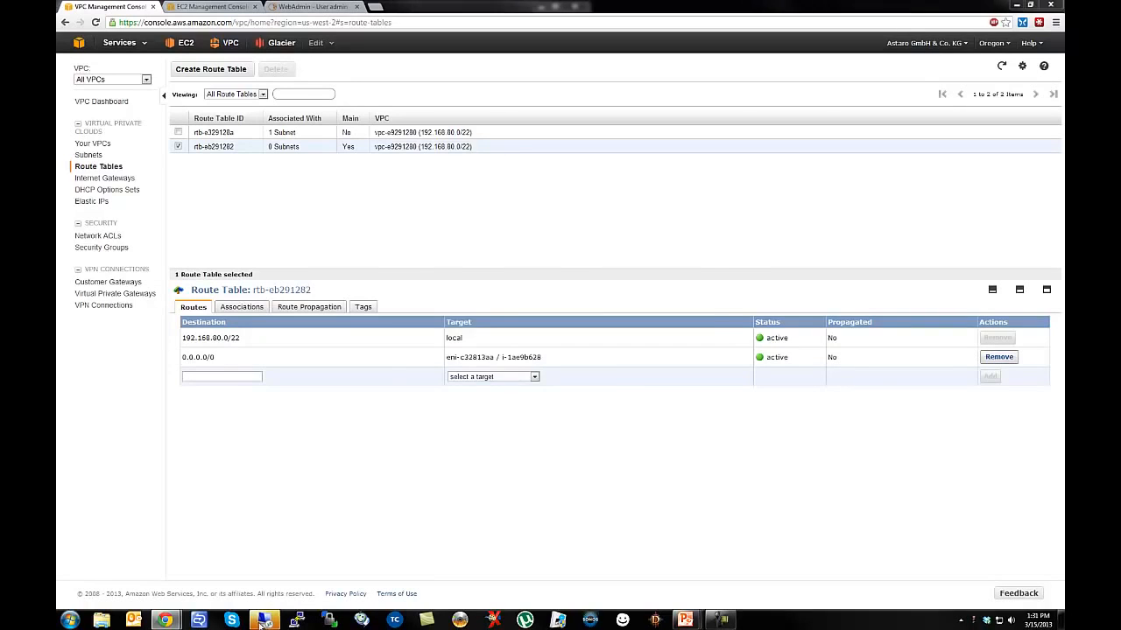
left_click(639, 340)
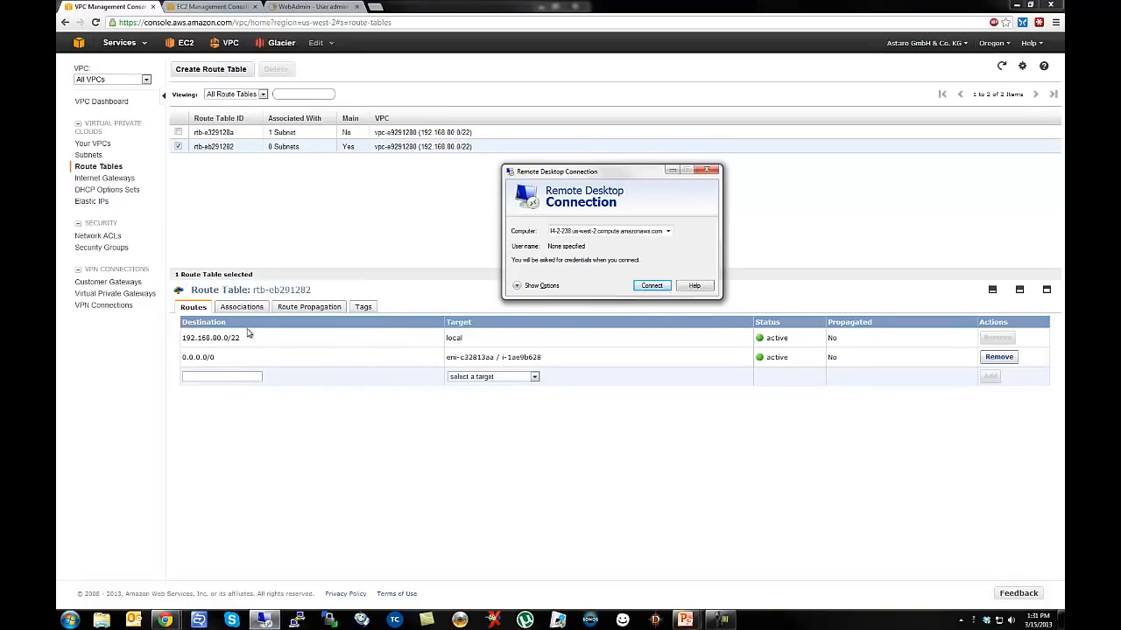
Retry the Remote Desktop connection, cancel the stalled attempt, and go back to the EC2 console.
left_click(652, 286)
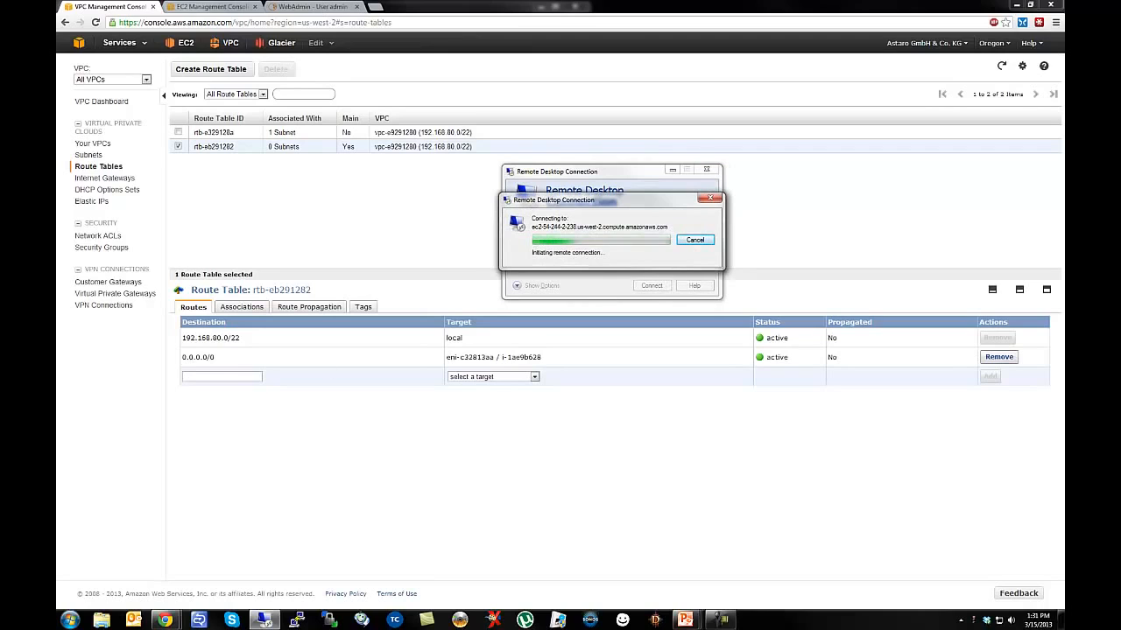
mouse_move(164, 620)
left_click(243, 552)
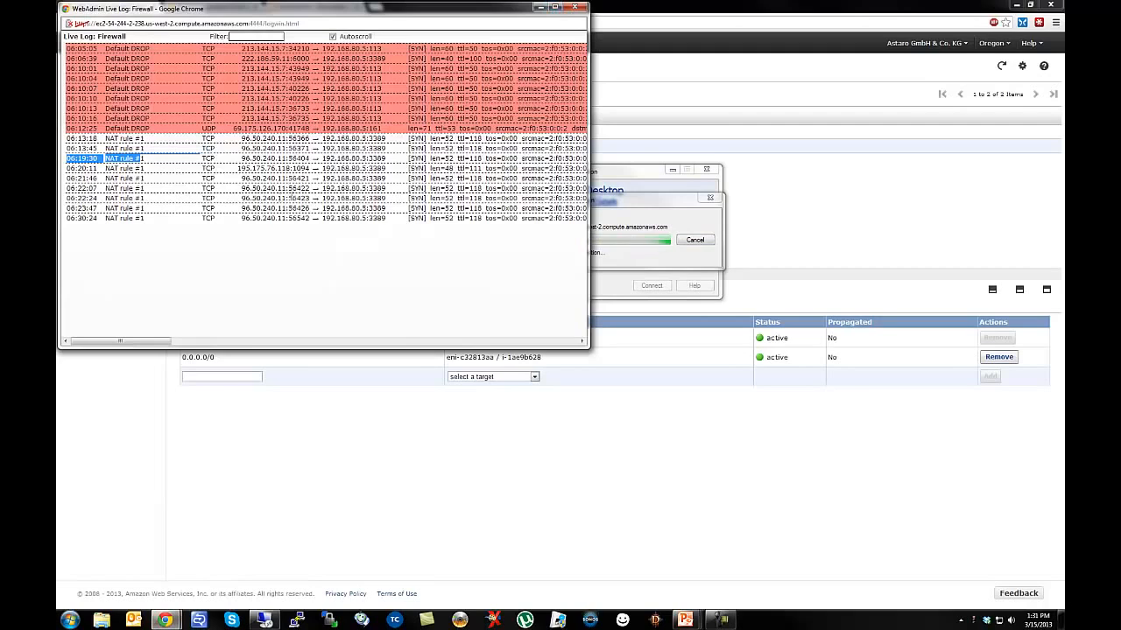
left_click(540, 8)
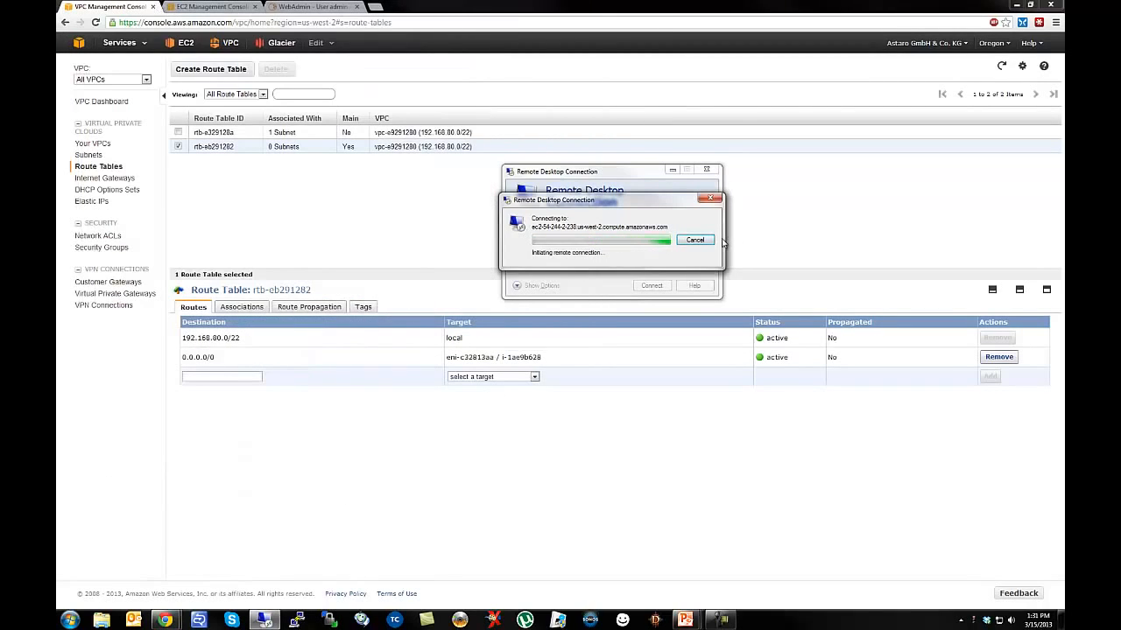
left_click(691, 240)
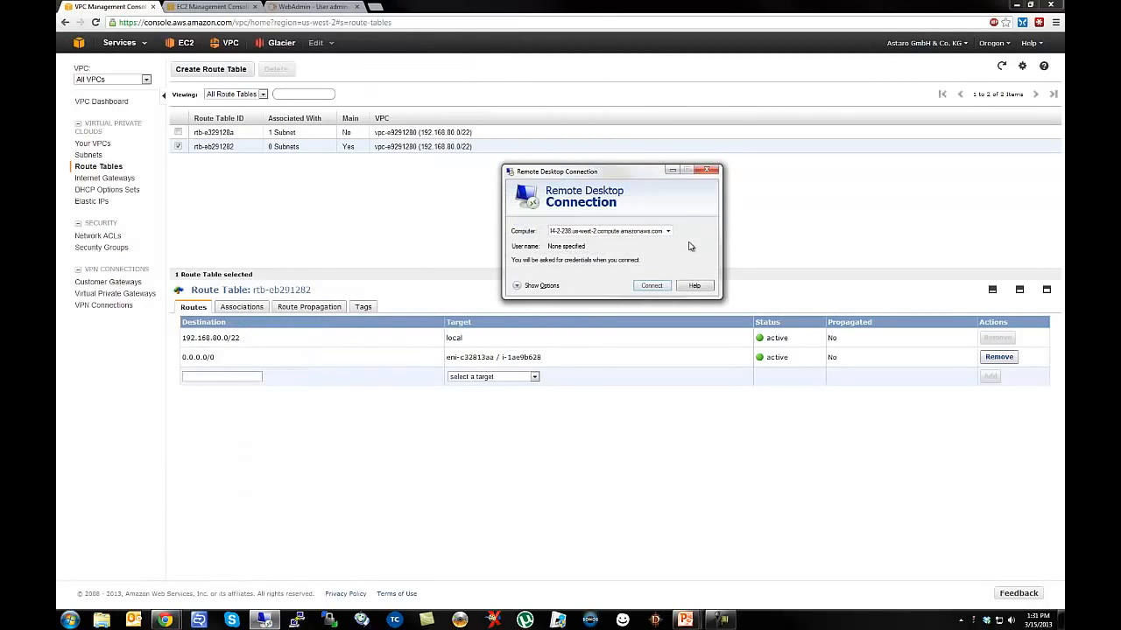
left_click(471, 213)
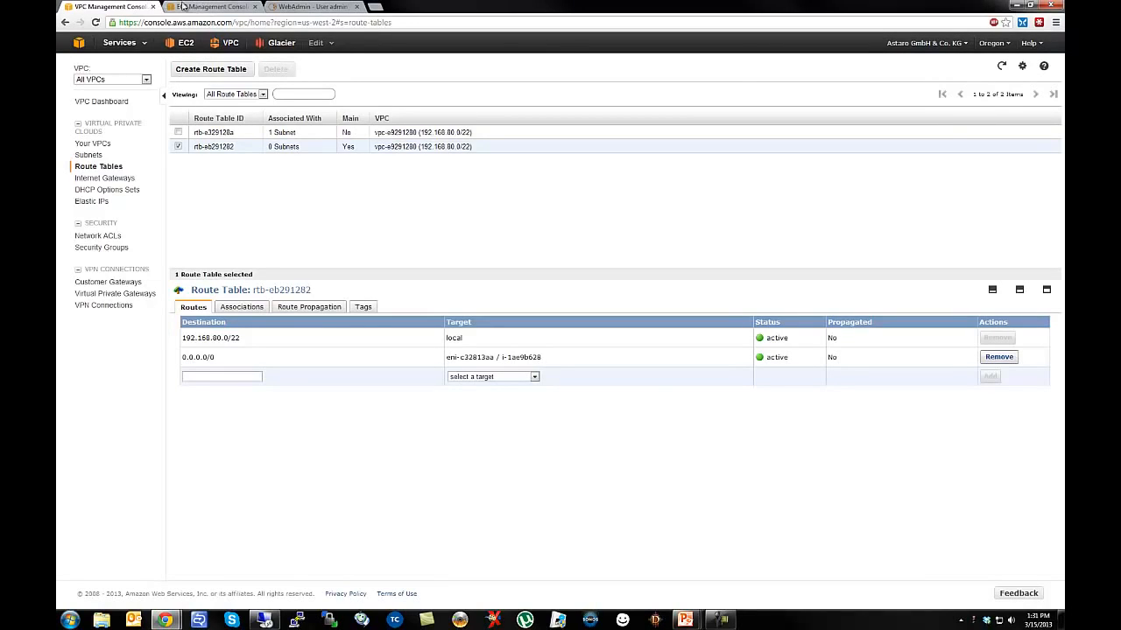
left_click(209, 6)
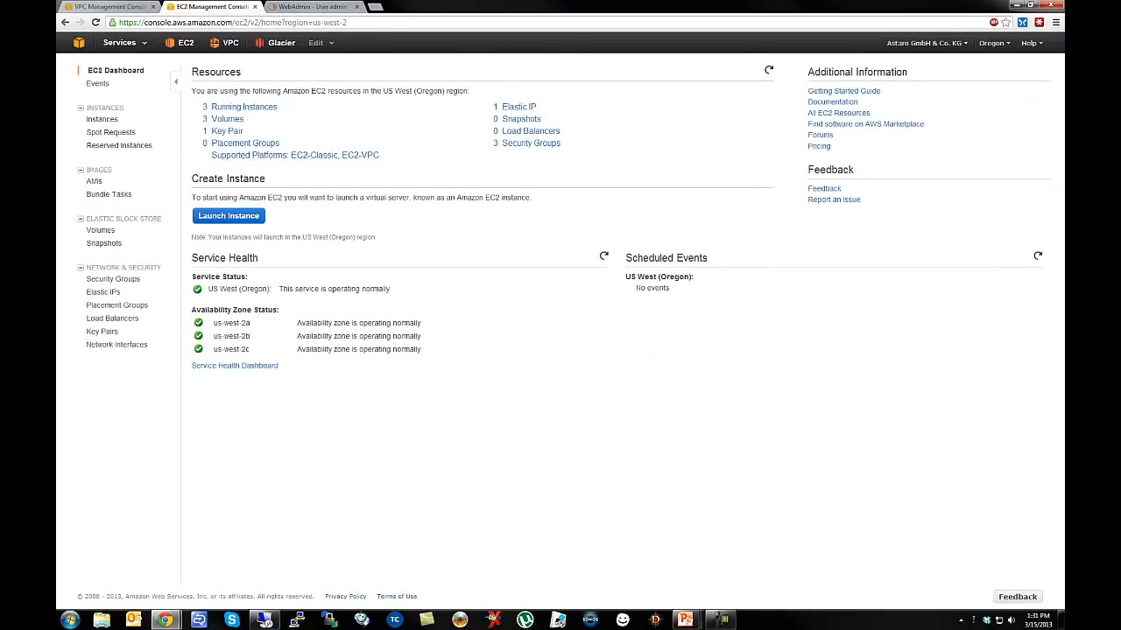
Check the VPC UTM instance's Source/Dest Check without changing it, then list the Network Interfaces.
left_click(118, 344)
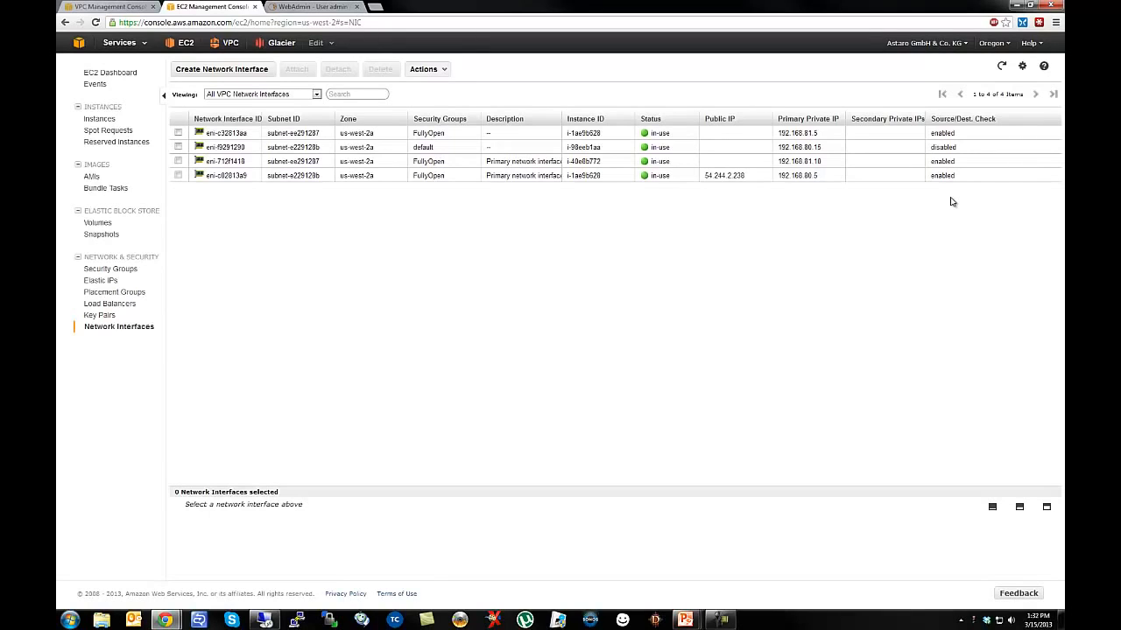
left_click(97, 119)
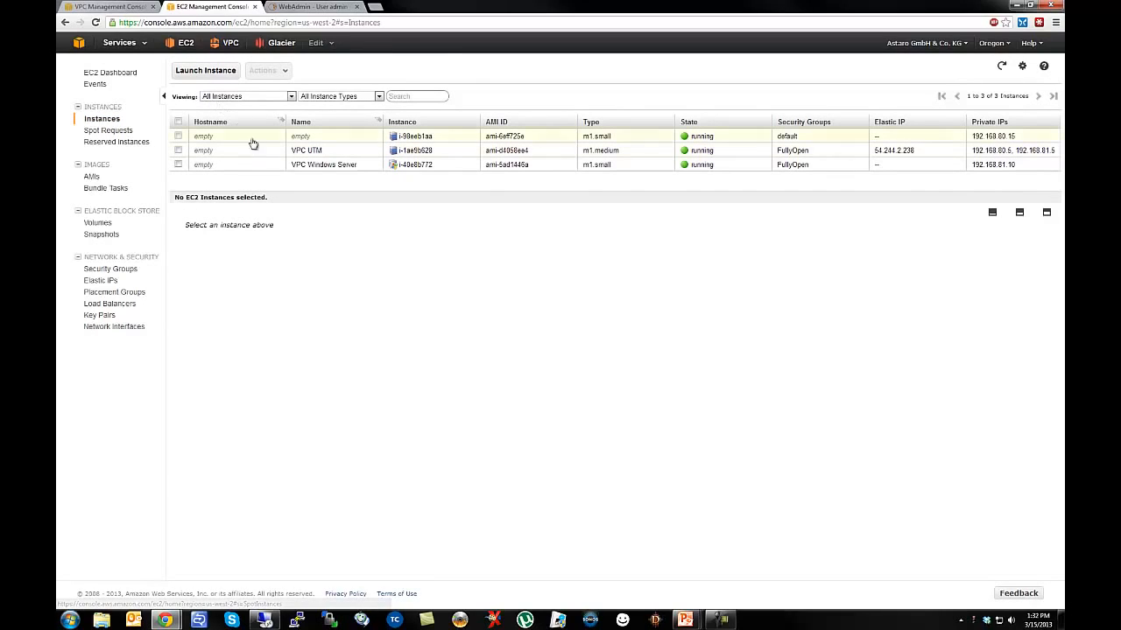
right_click(318, 155)
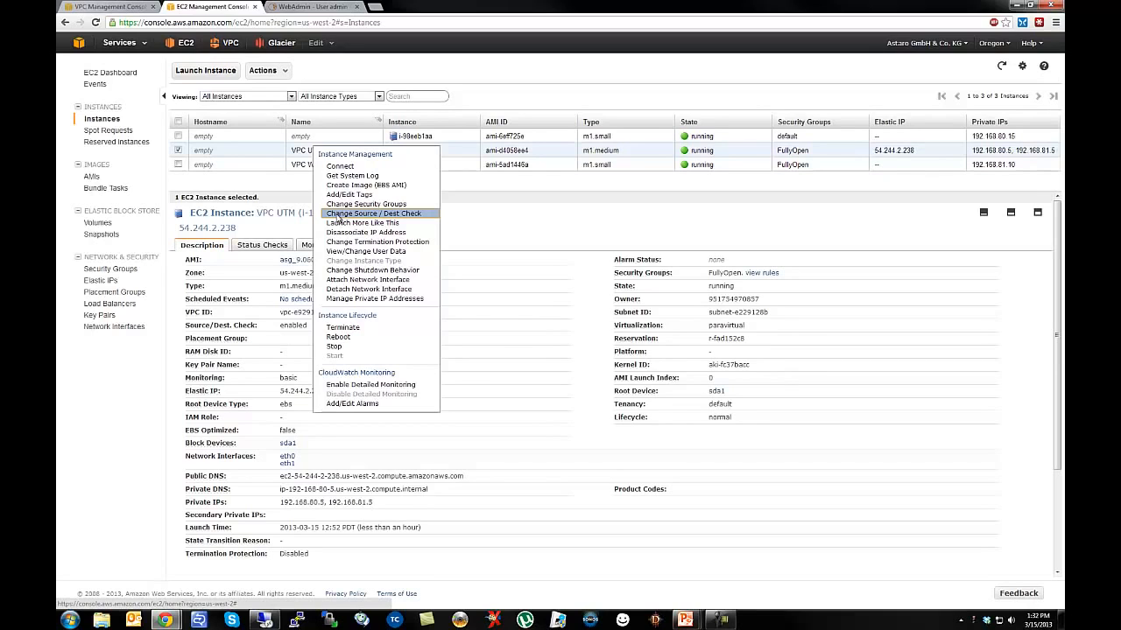
left_click(336, 214)
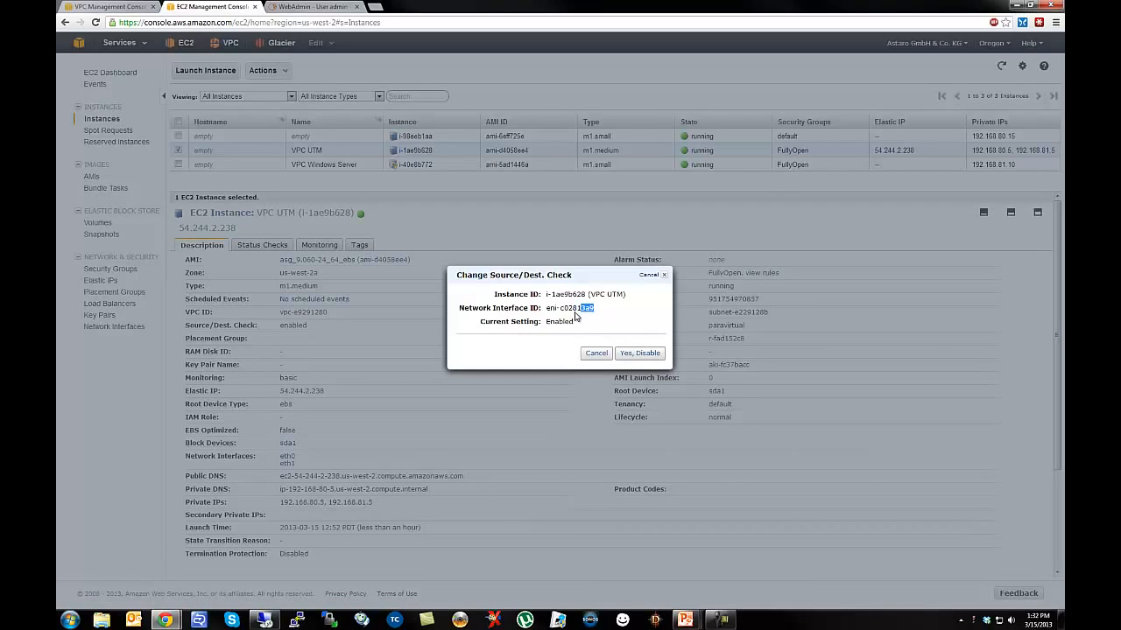
left_click(596, 354)
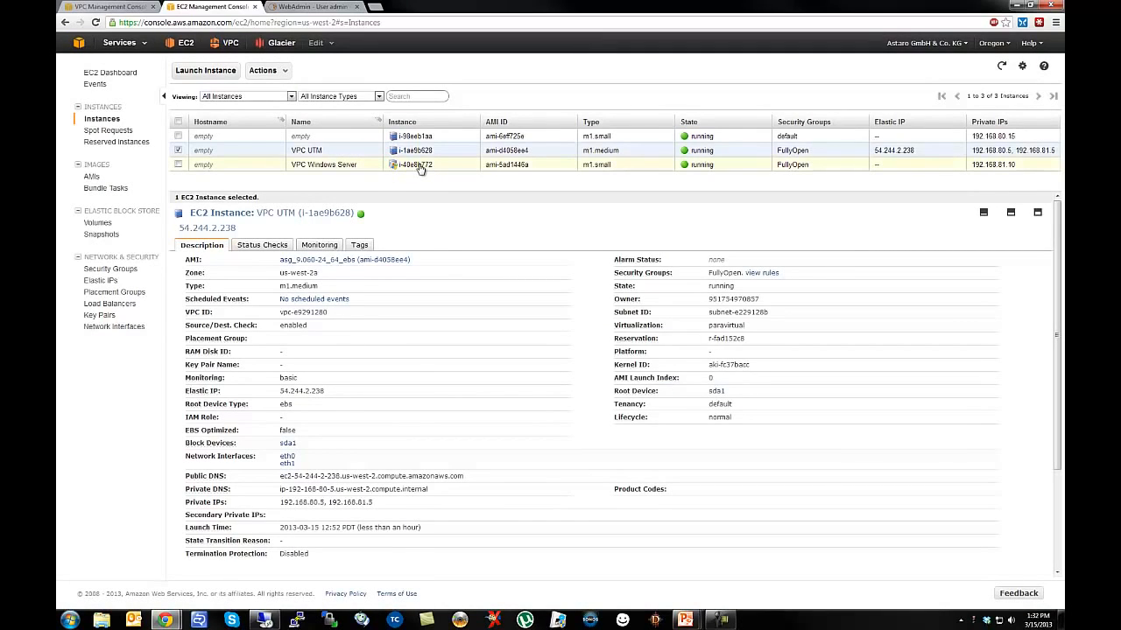
left_click(95, 331)
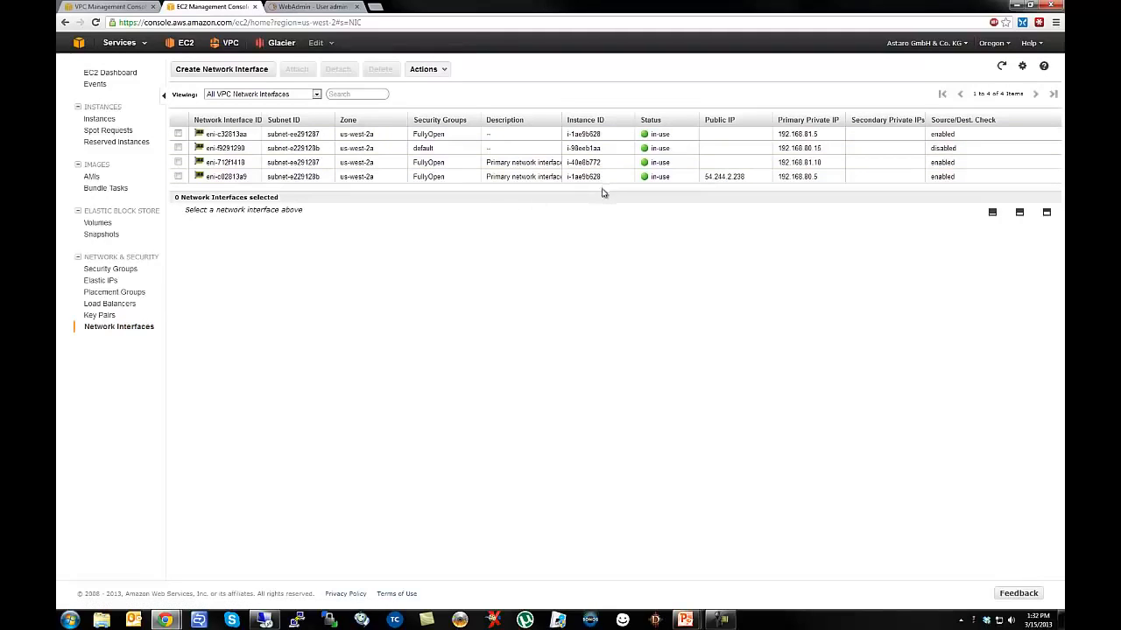
left_click_drag(602, 193, 605, 274)
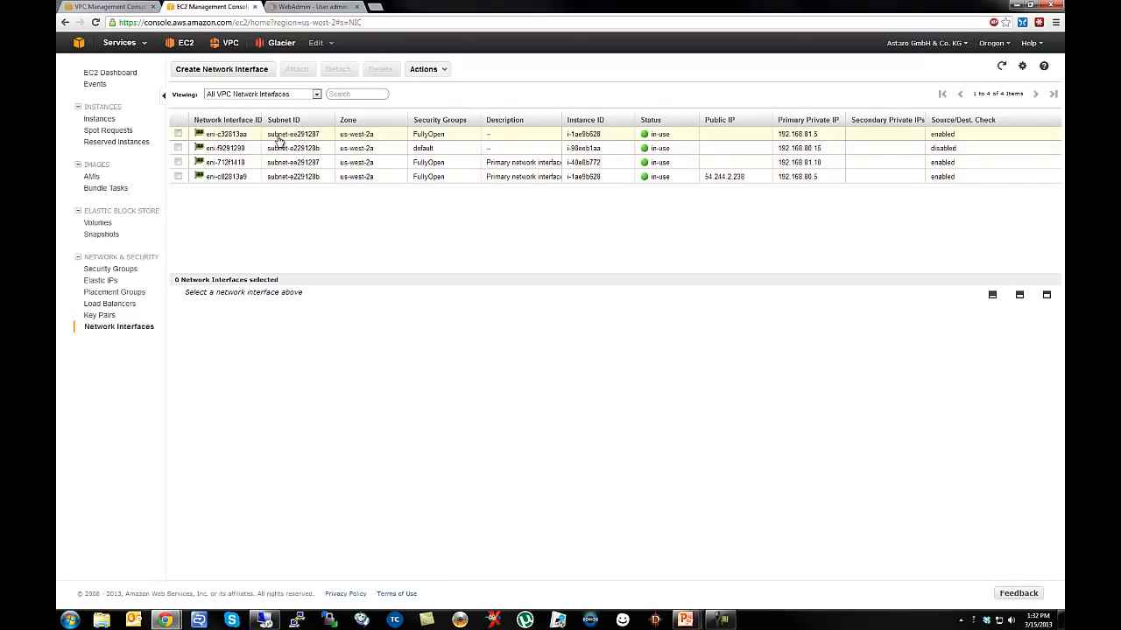
Set Source/Dest Check to Disabled on eni-c32813aa, then reconnect Remote Desktop to the server.
left_click(800, 135)
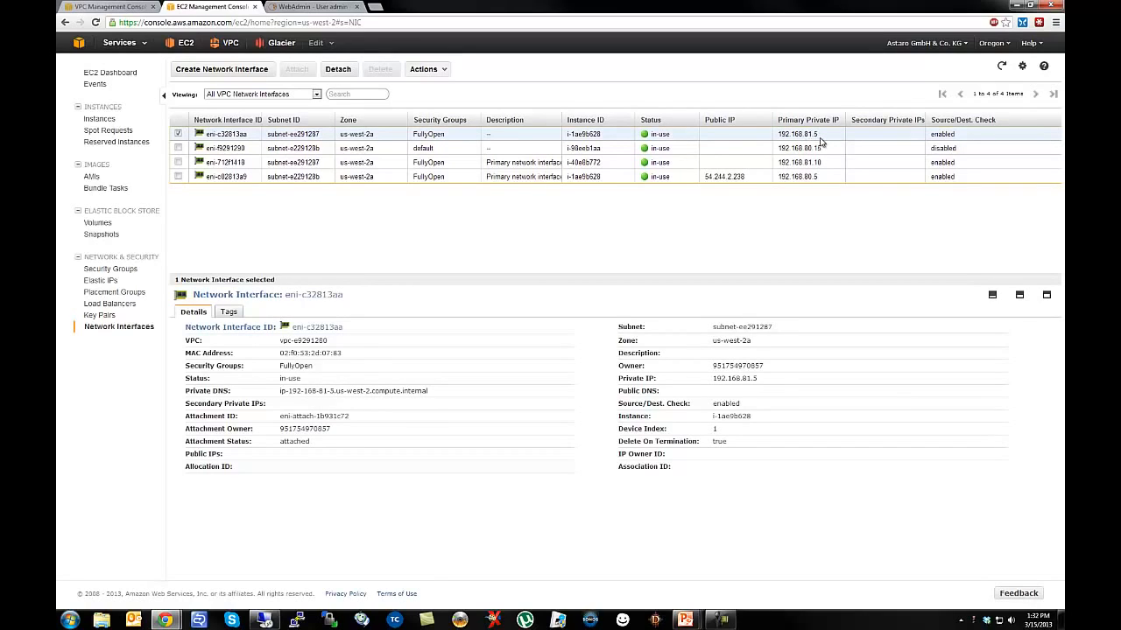
right_click(821, 142)
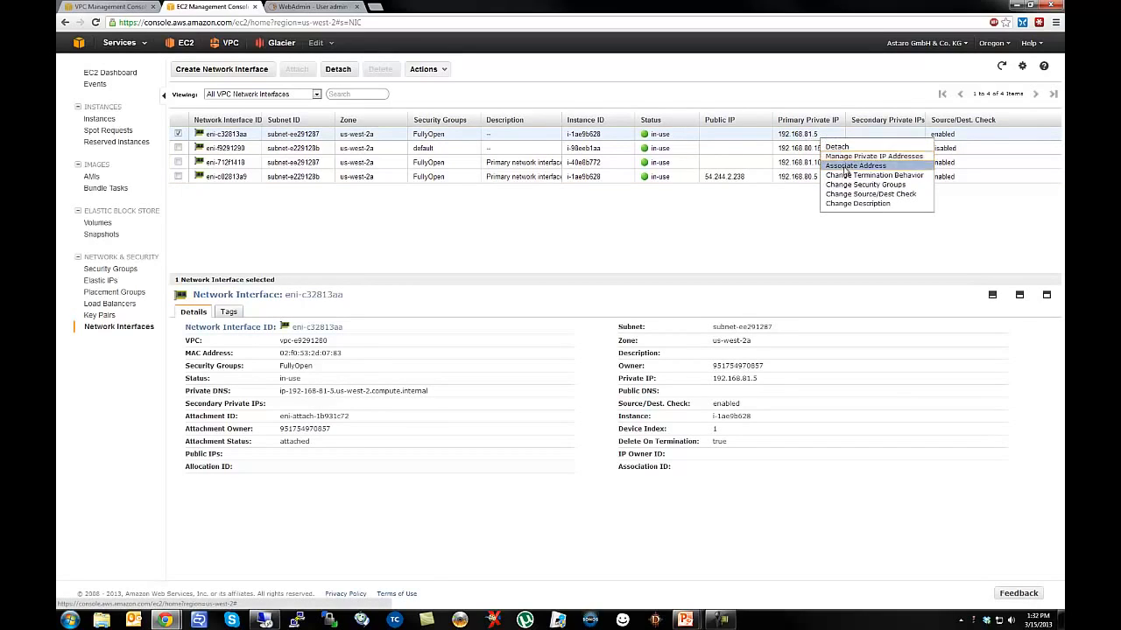
left_click(853, 196)
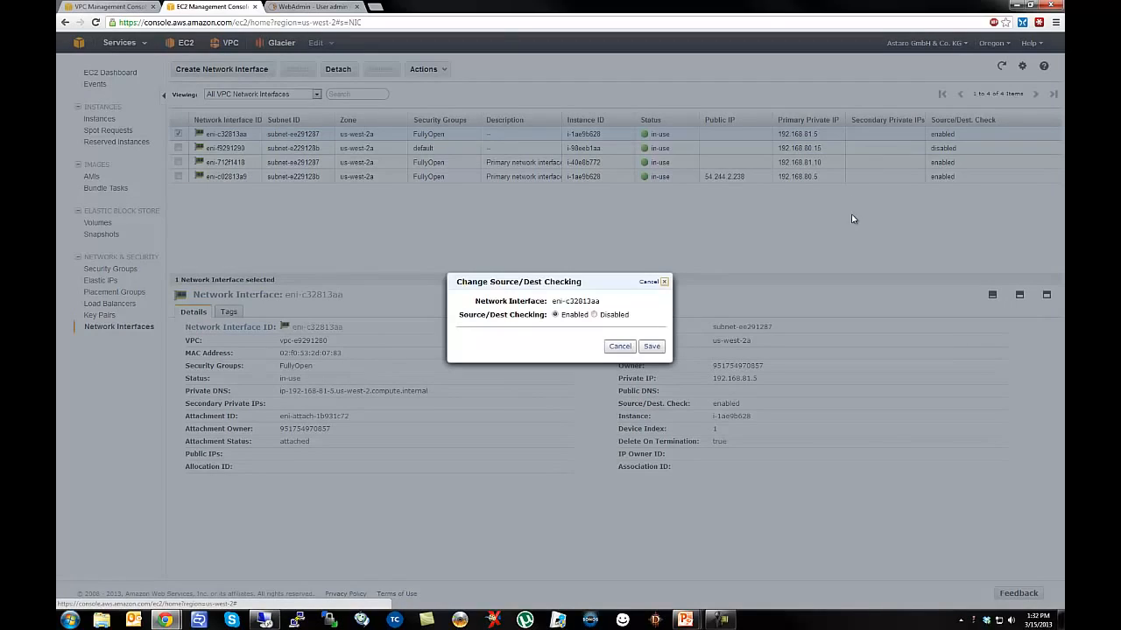
left_click(595, 315)
left_click(651, 346)
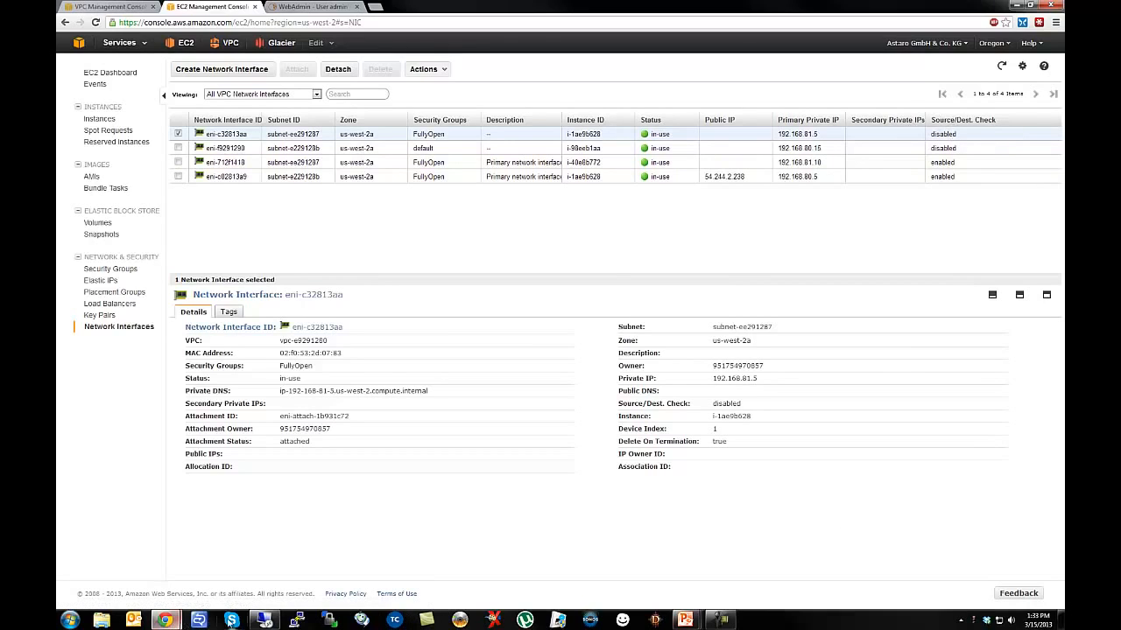
left_click(264, 621)
left_click(645, 289)
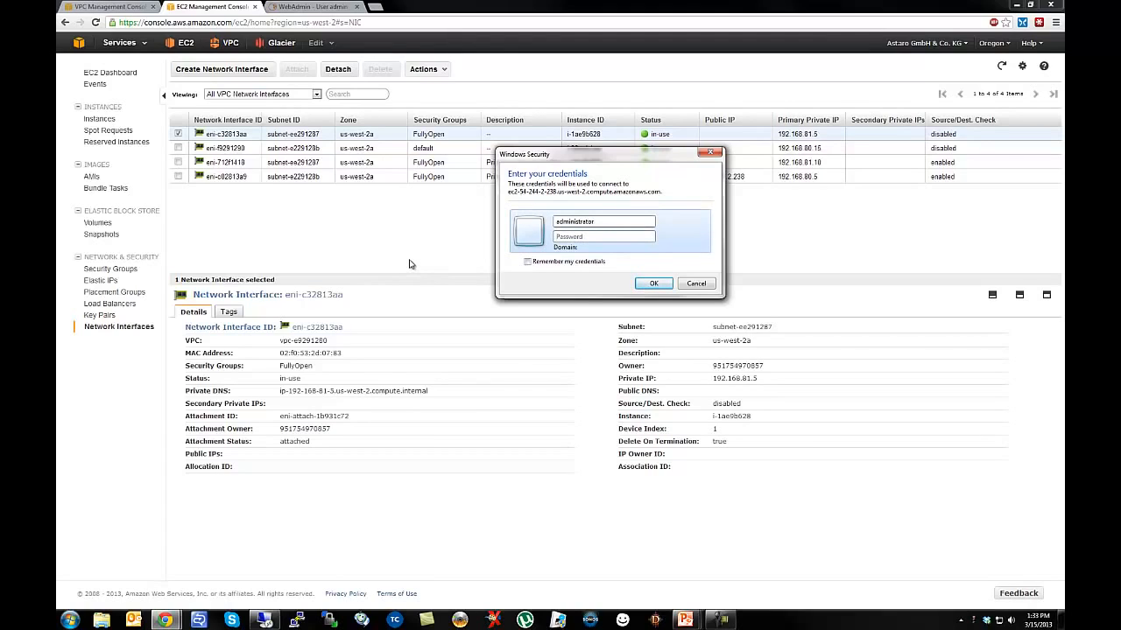
Decrypt the VPC Windows Server's Administrator password using AngeloKey.pem and copy it.
left_click(411, 265)
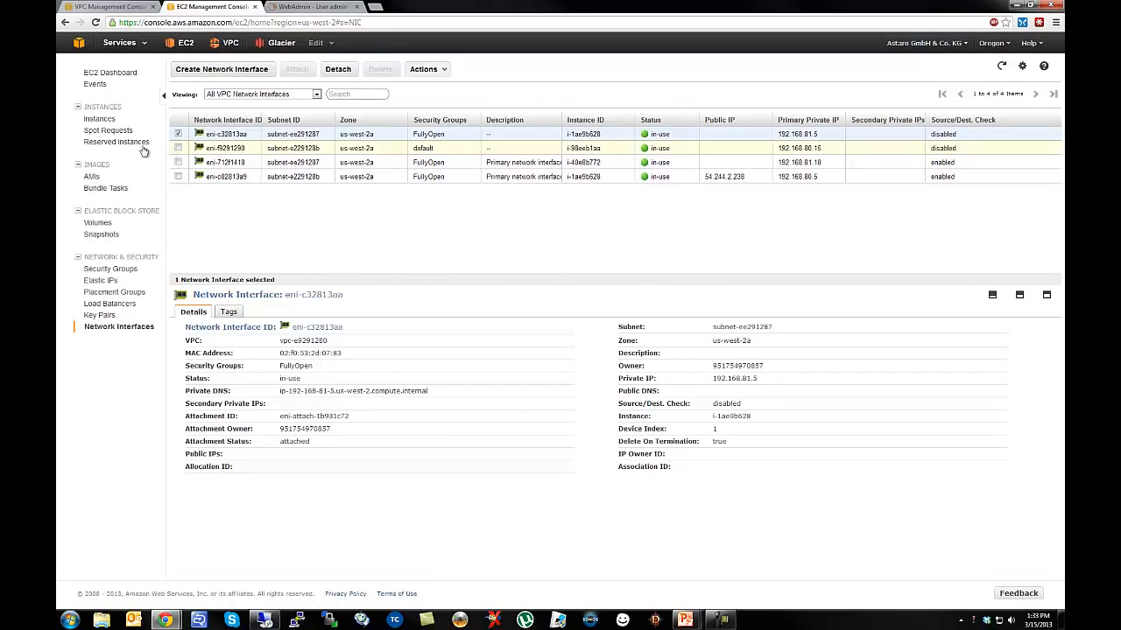
left_click(101, 119)
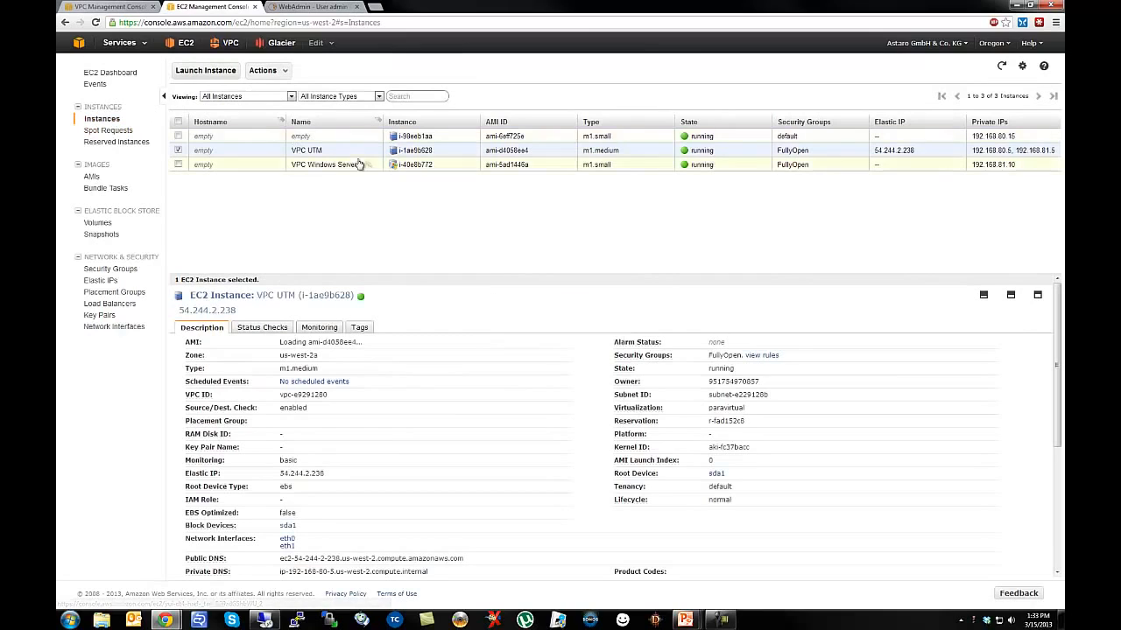
right_click(312, 172)
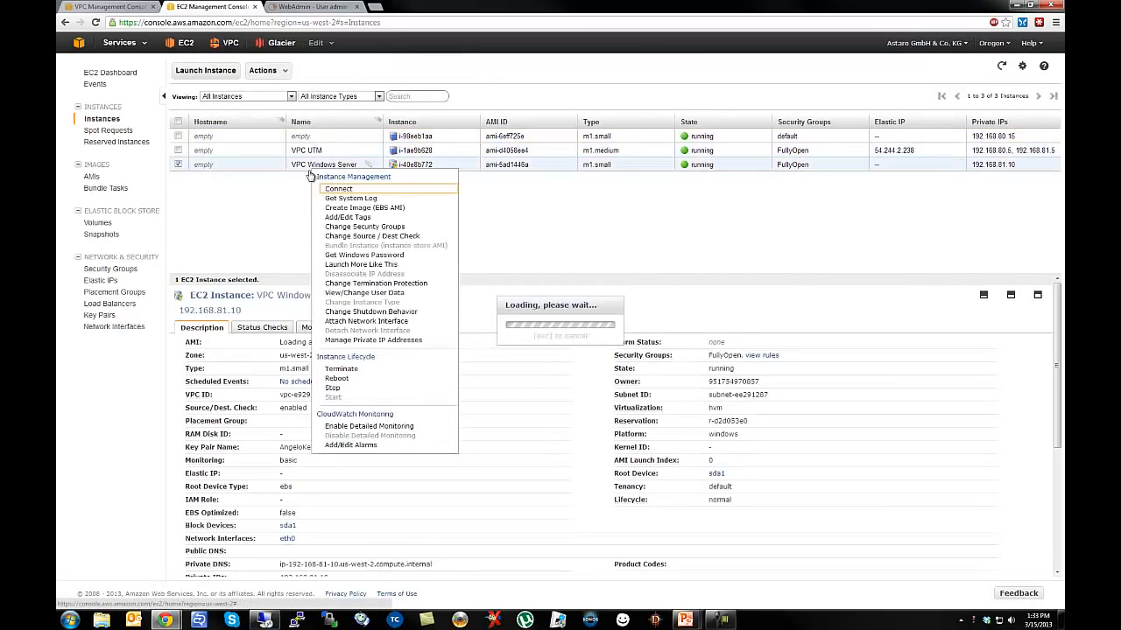
left_click(347, 257)
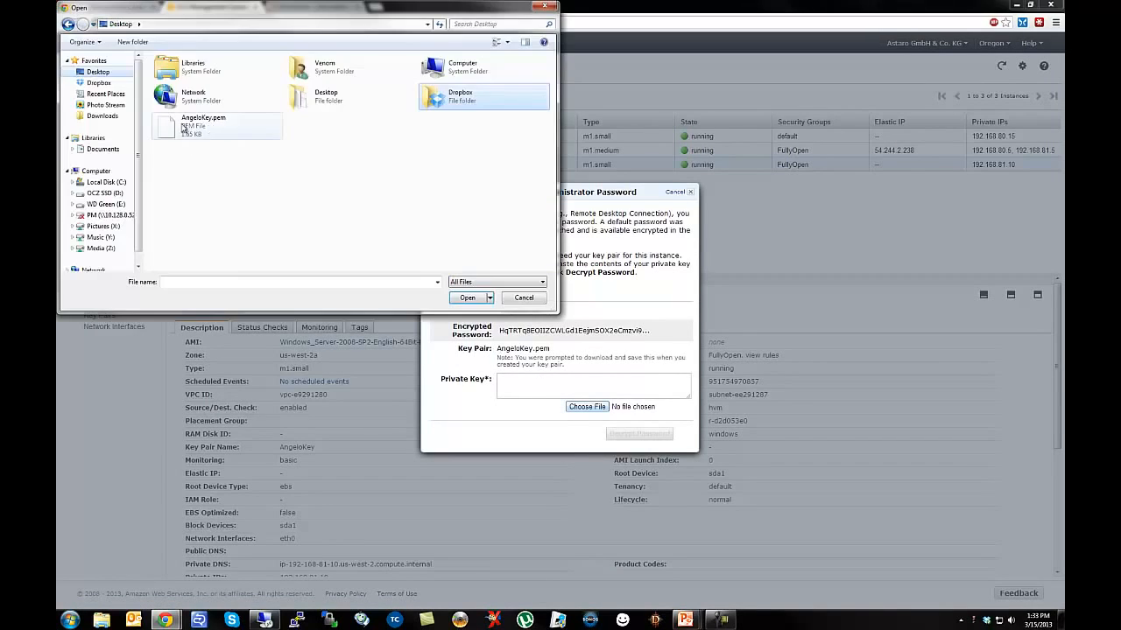
left_click(188, 128)
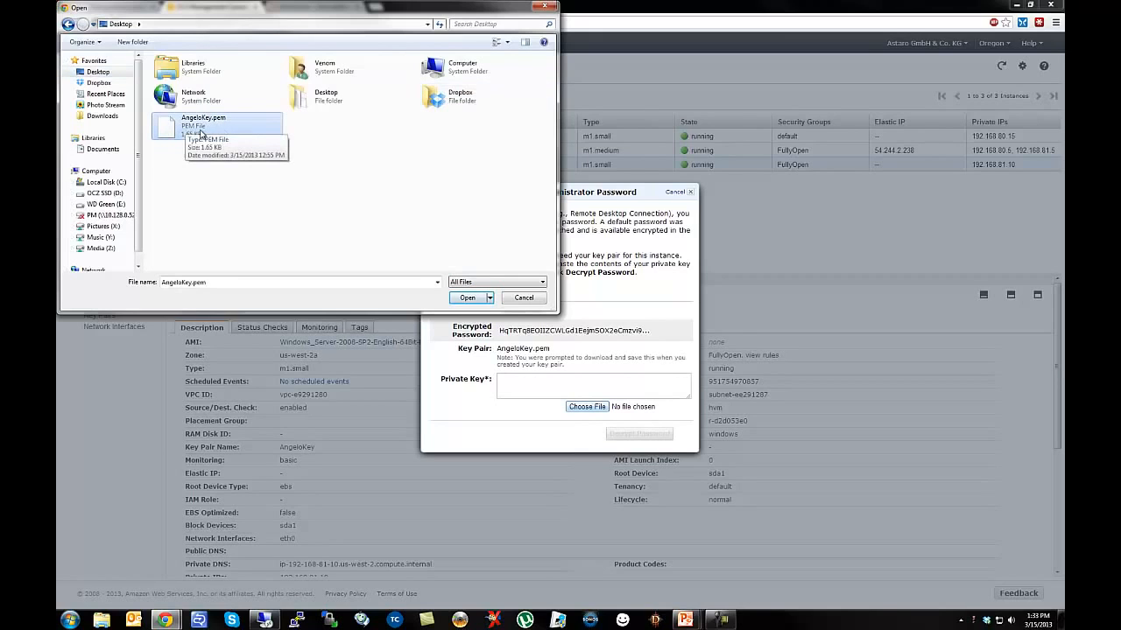
left_click(466, 298)
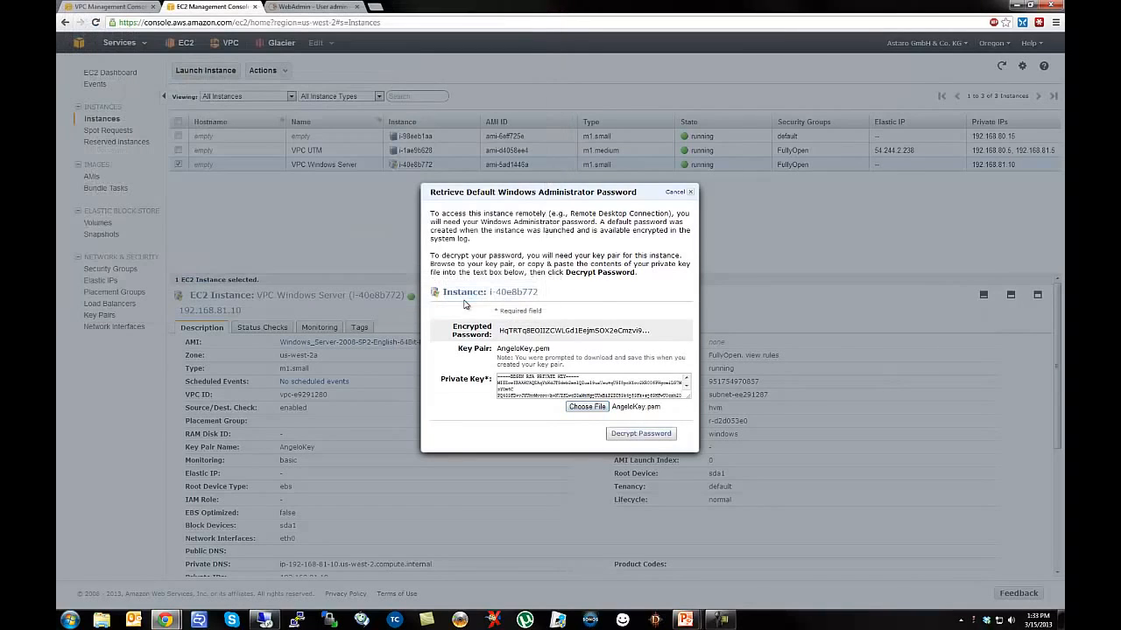
left_click(628, 435)
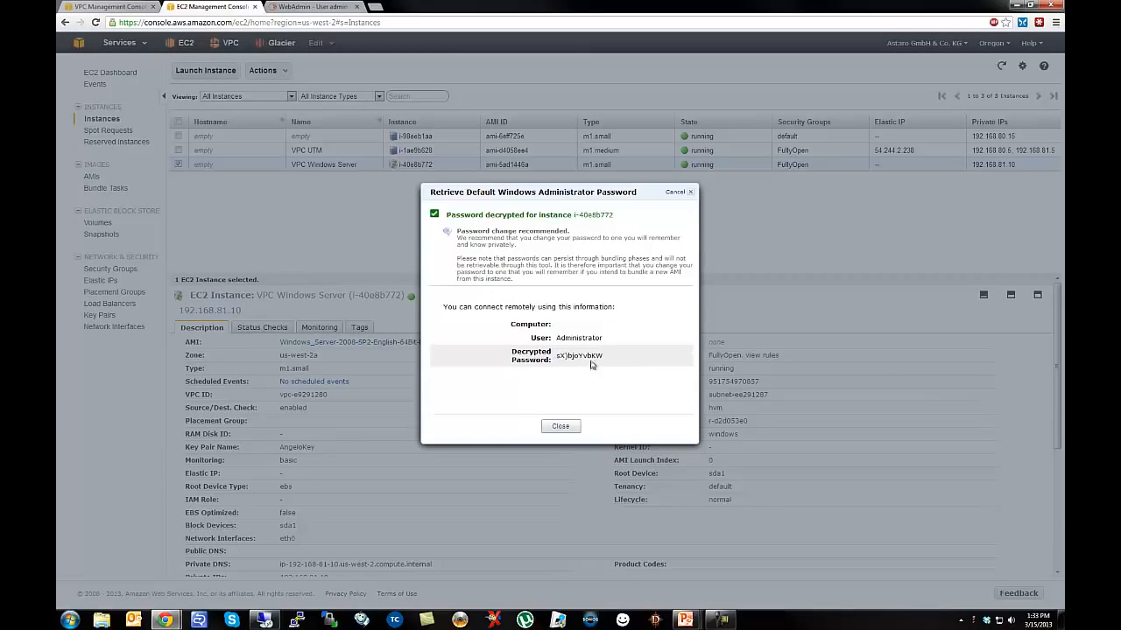
left_click_drag(609, 359, 555, 358)
left_click(569, 427)
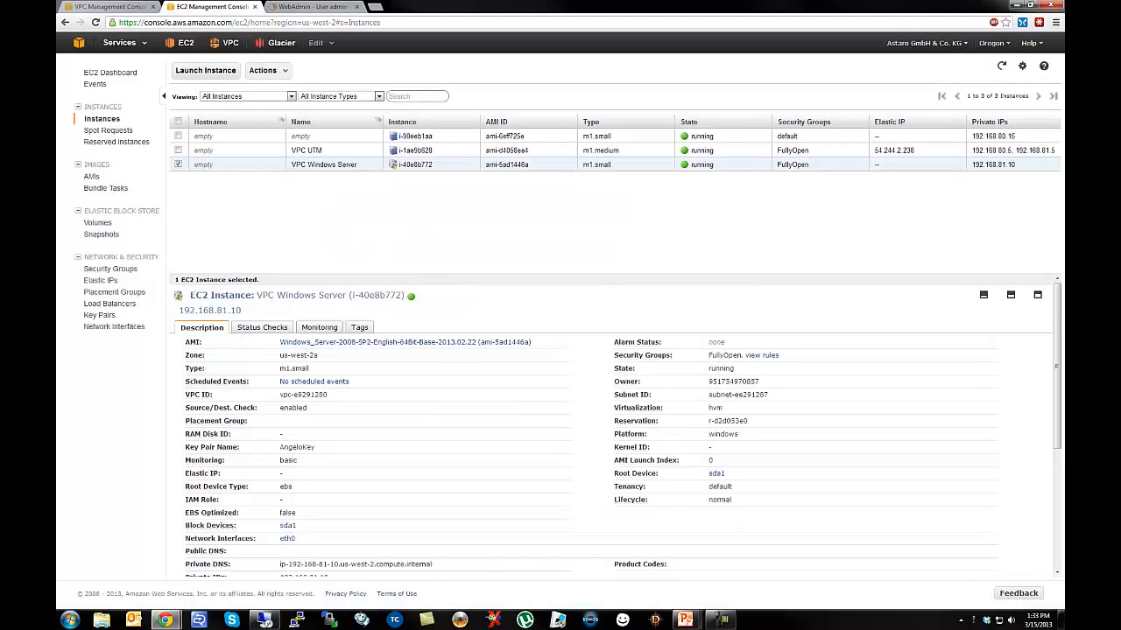
left_click(274, 621)
Log in with the pasted administrator password and permanently accept the server's certificate.
key("ctrl+v")
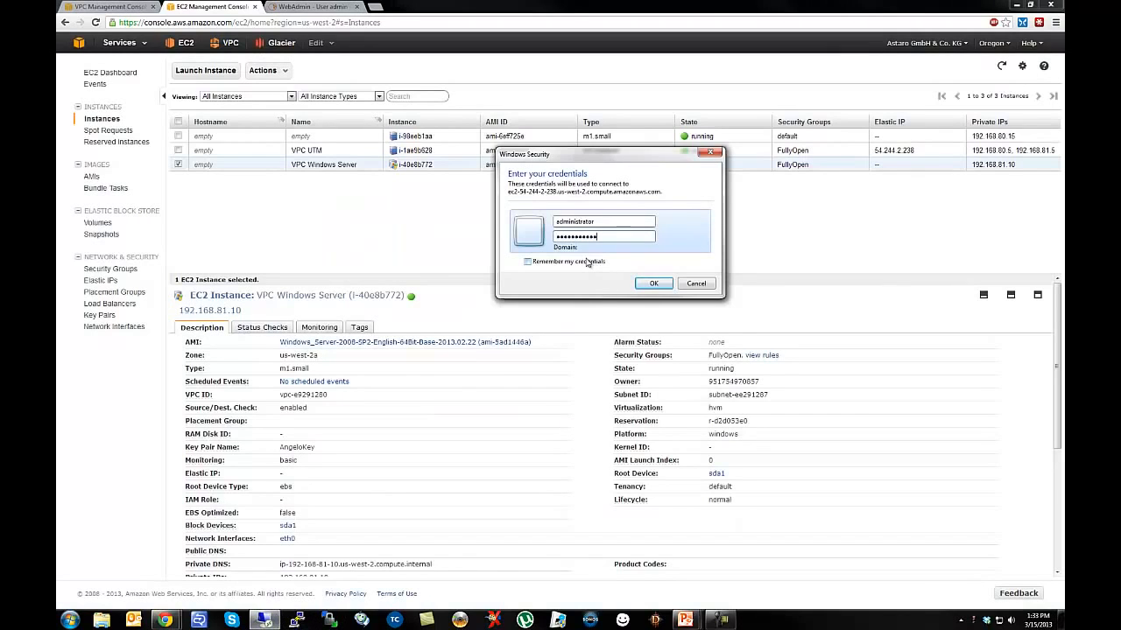
left_click(652, 284)
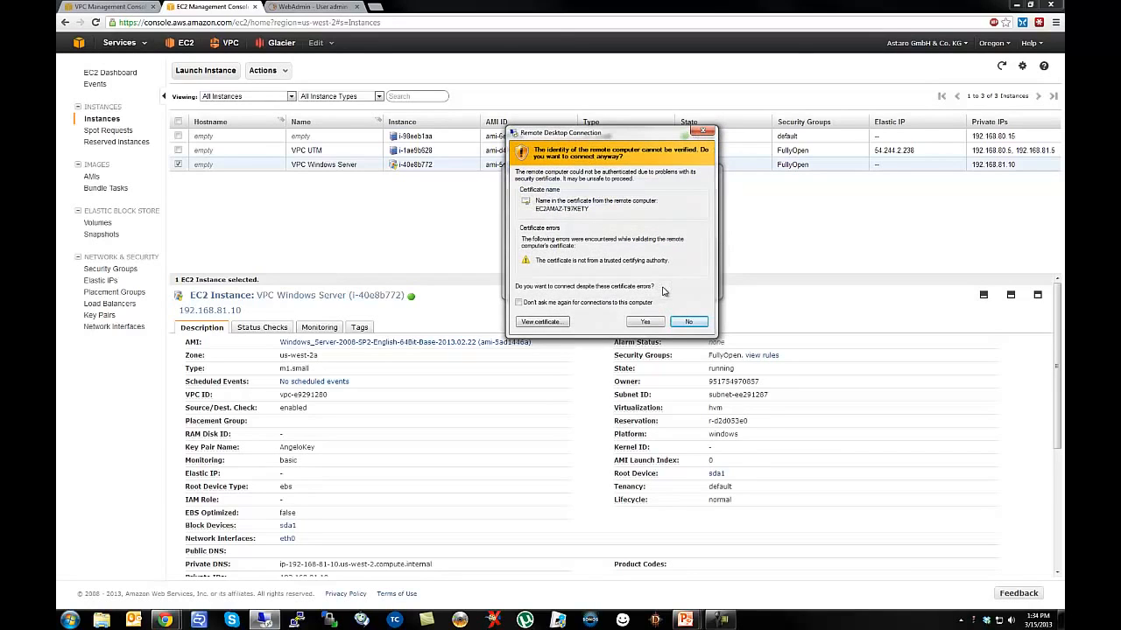
left_click(518, 303)
left_click(648, 323)
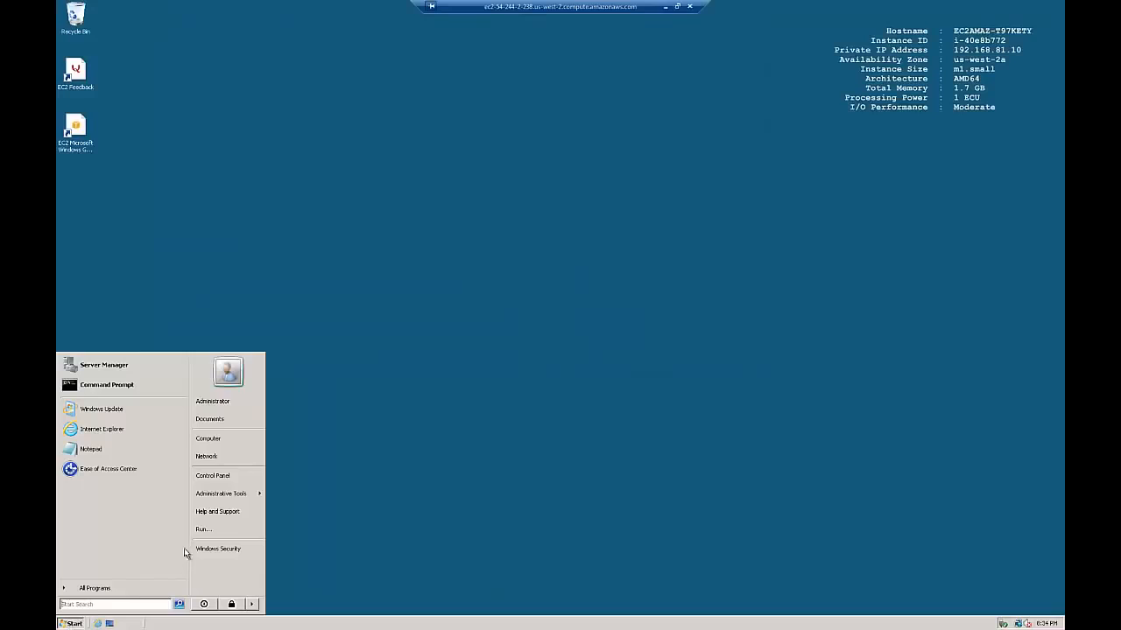
Open the Network and Sharing Center from the Network entry's properties.
right_click(209, 460)
left_click(230, 510)
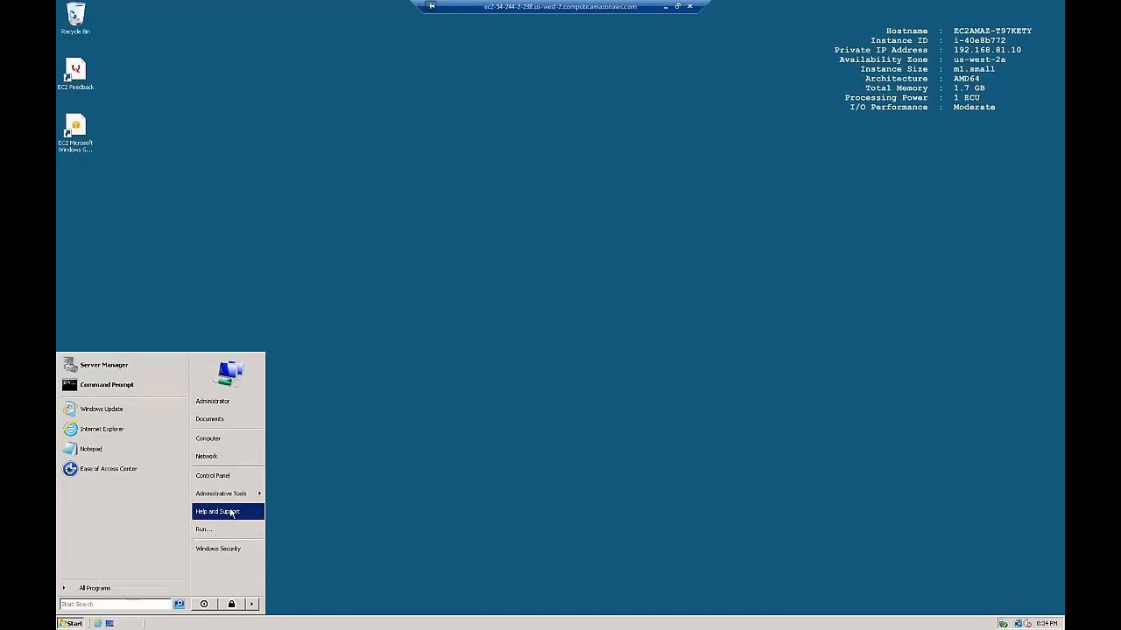
left_click_drag(190, 28, 360, 73)
left_click_drag(660, 375, 905, 485)
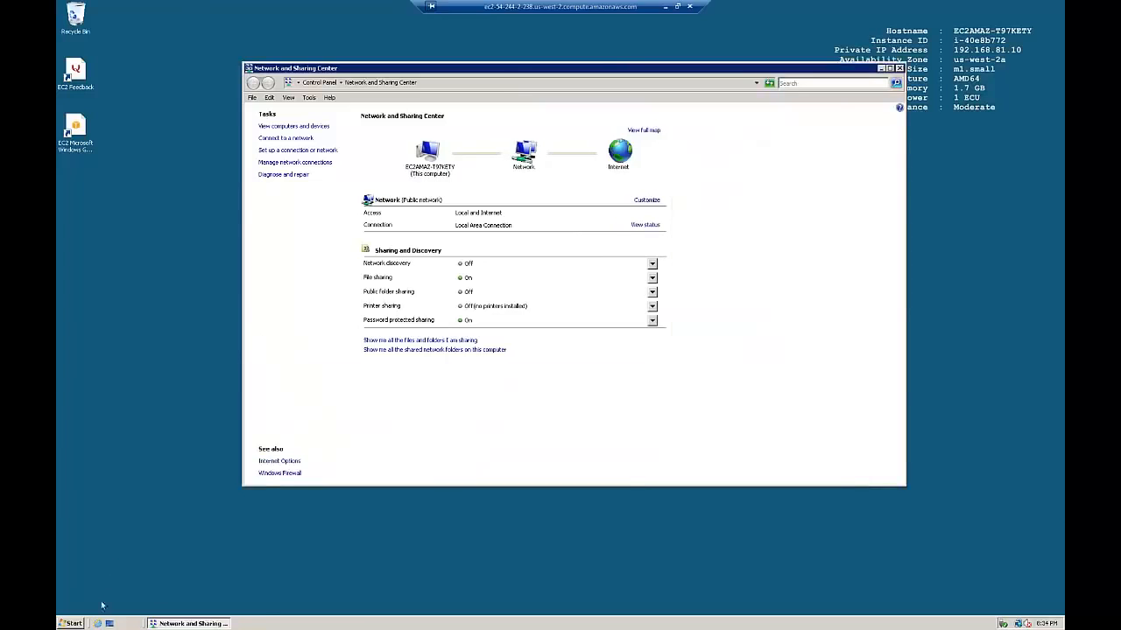
Run ipconfig -all in a Command Prompt and review the current IP configuration.
left_click(70, 623)
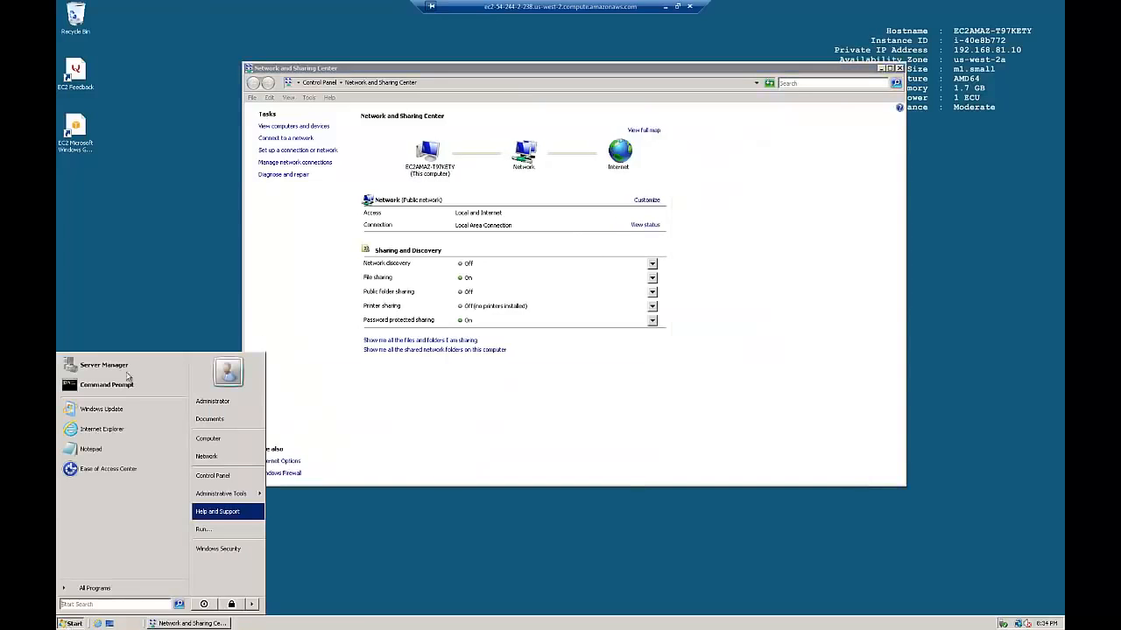
left_click(114, 384)
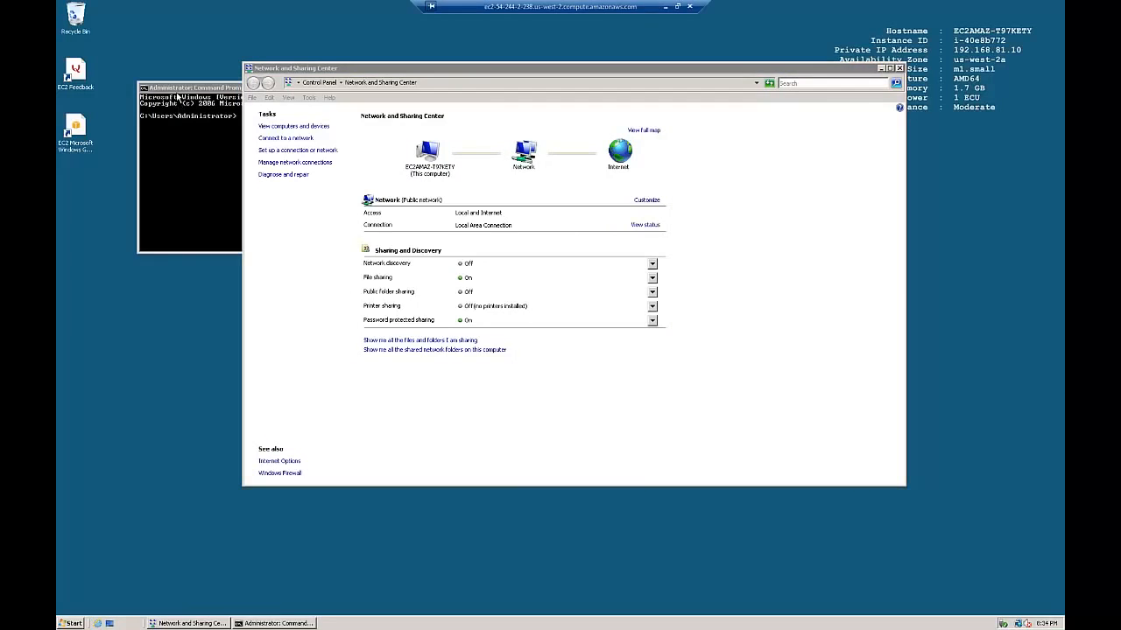
left_click_drag(178, 95, 378, 214)
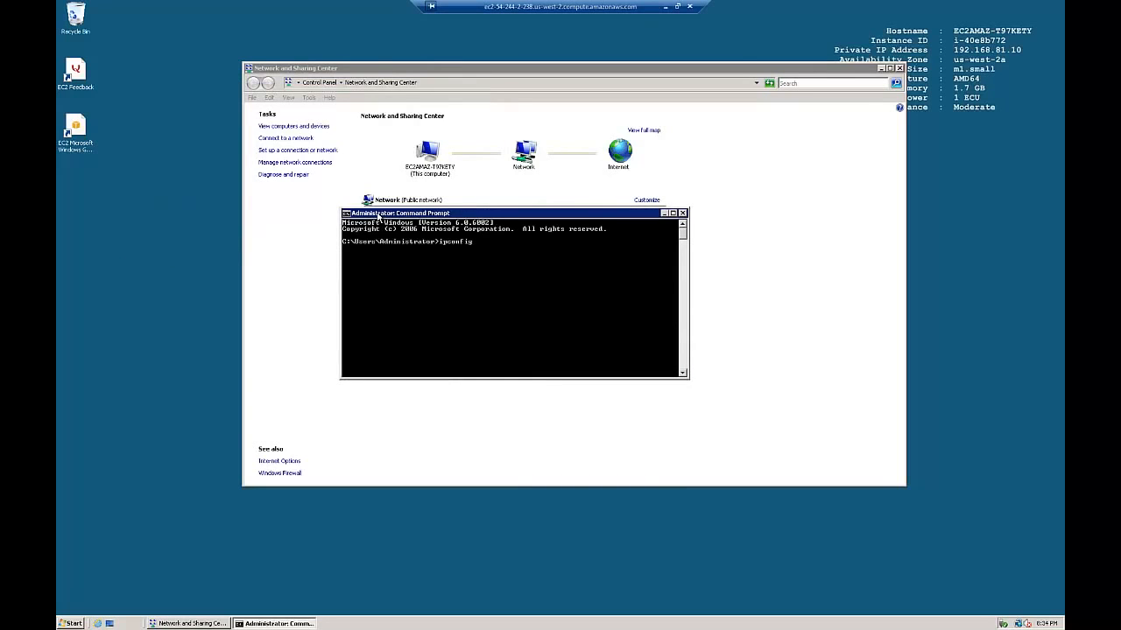
type("ipconfig -all")
key("Return")
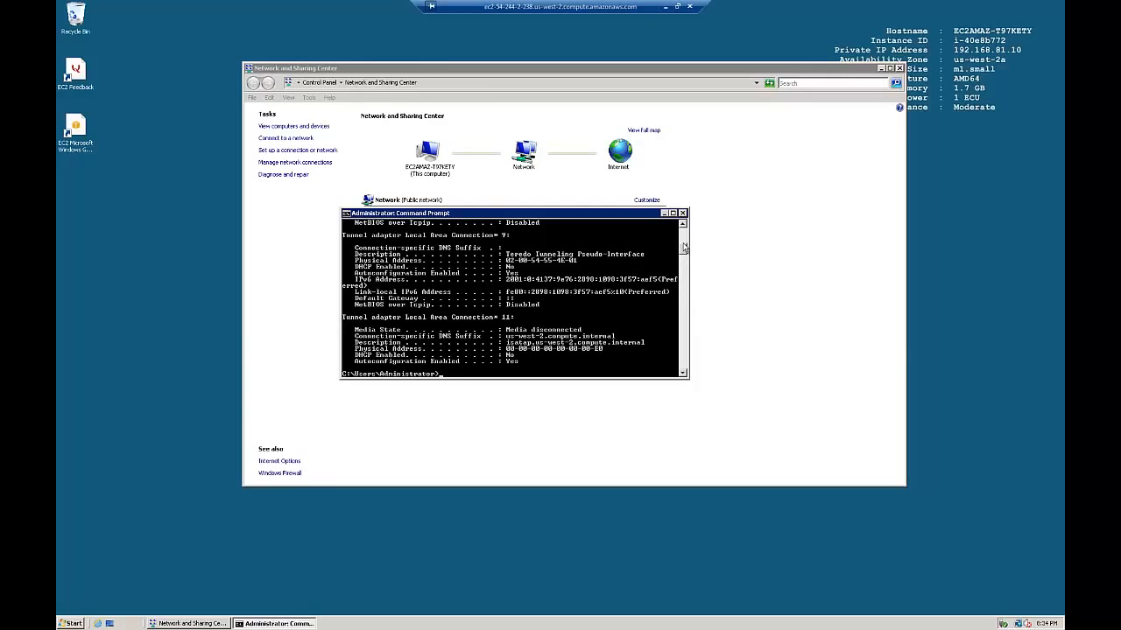
scroll(685, 230, "up", 3)
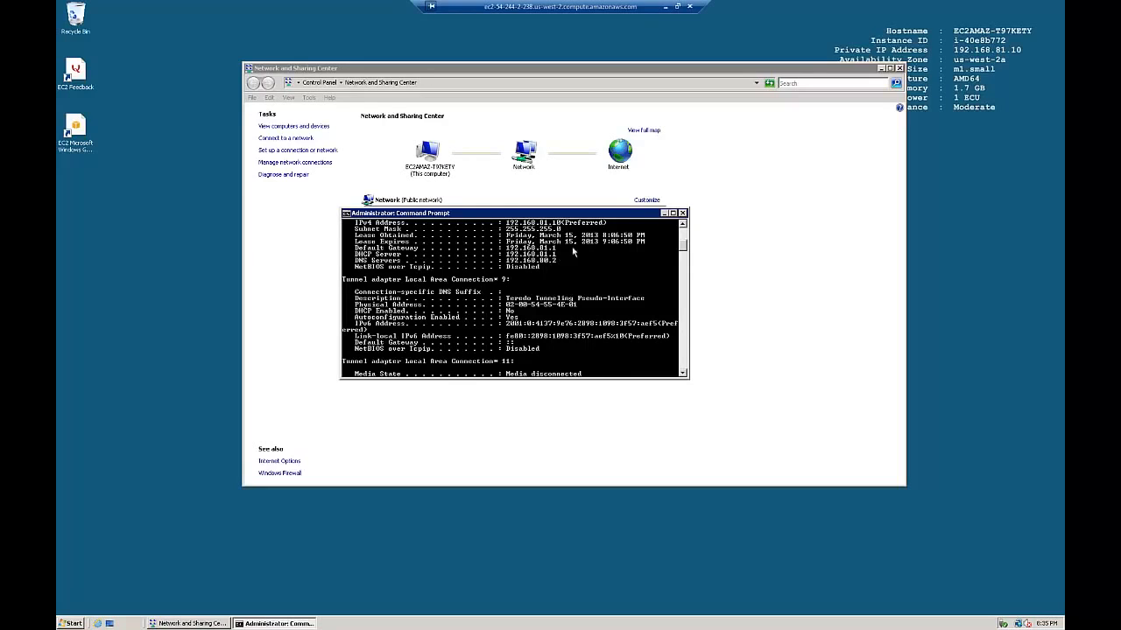
scroll(684, 228, "up", 1)
scroll(684, 228, "up", 5)
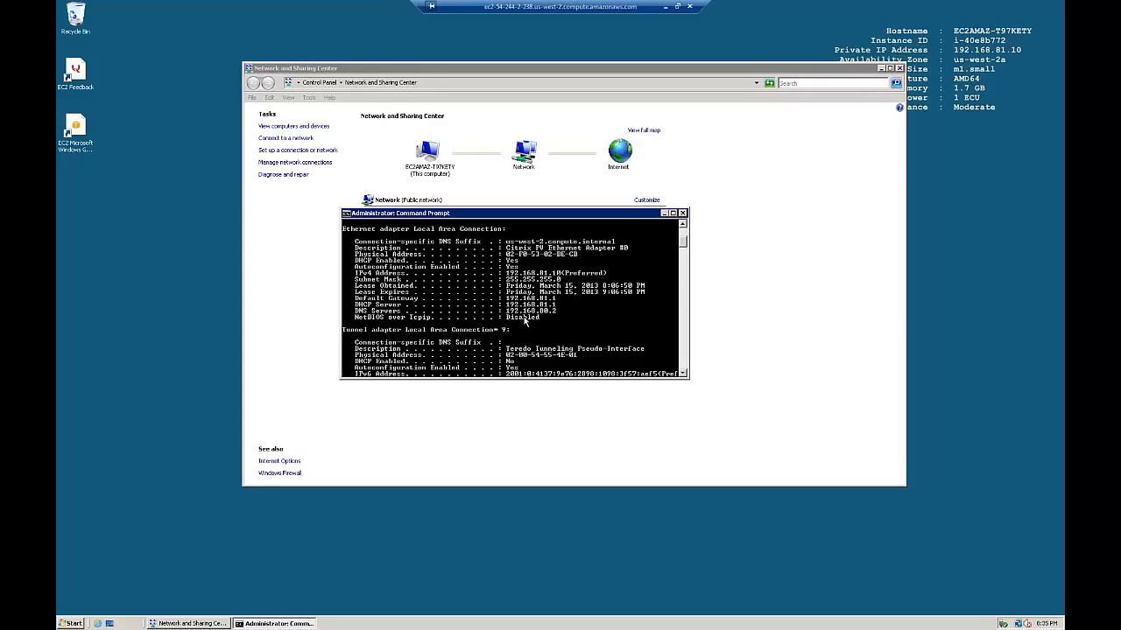
Open Manage network connections and bring up options for the Local Area Connection.
left_click(904, 70)
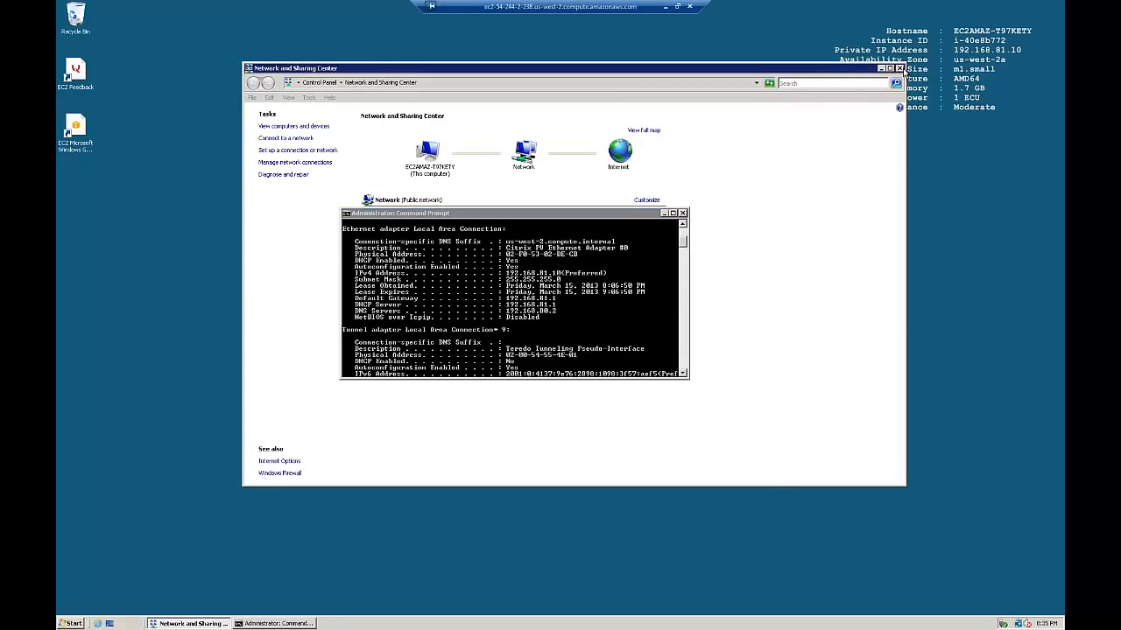
left_click(900, 70)
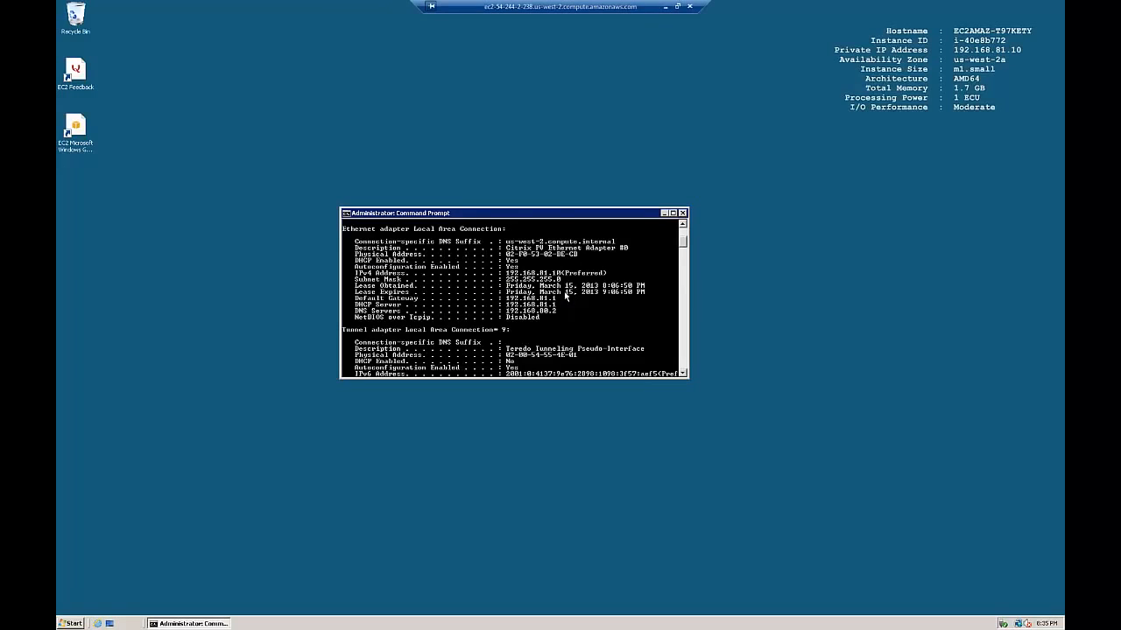
left_click(84, 623)
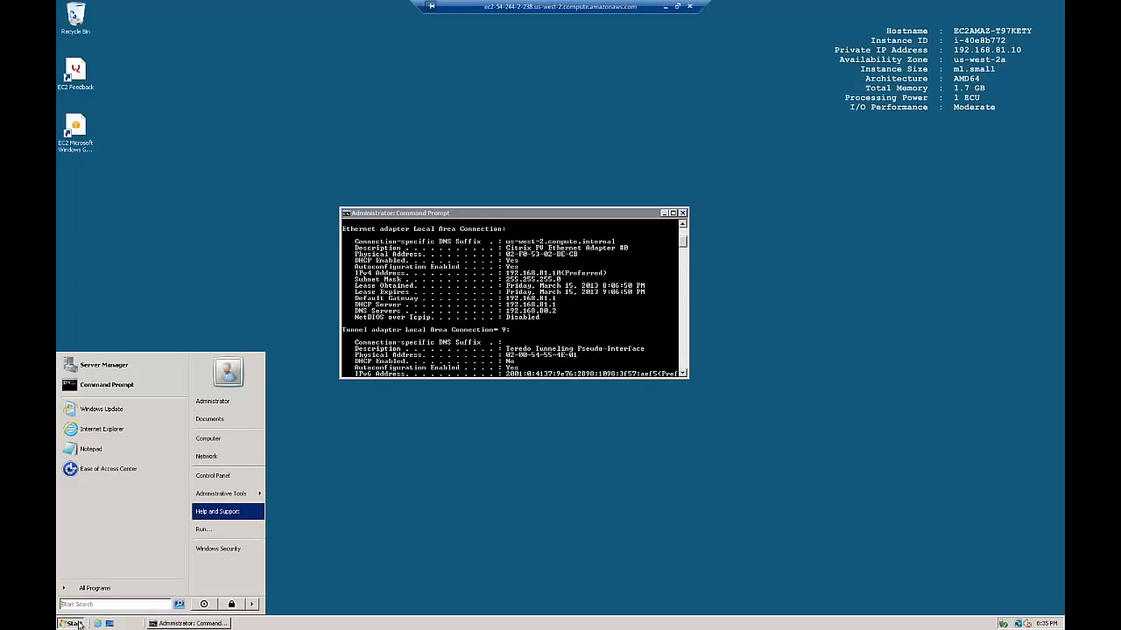
left_click(207, 464)
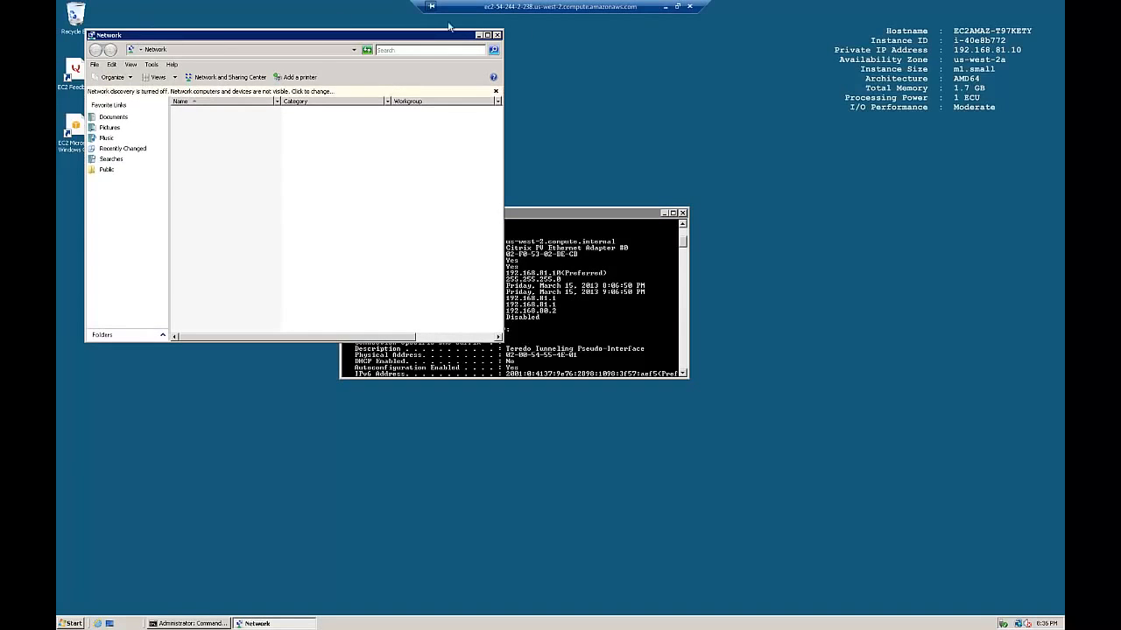
left_click(226, 77)
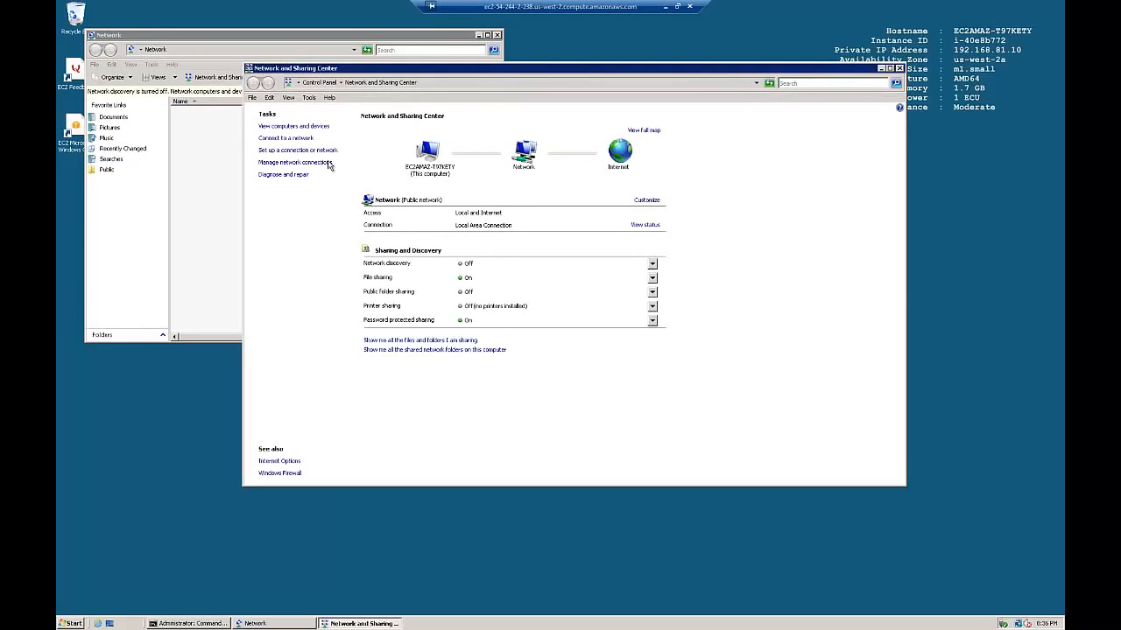
left_click(289, 163)
right_click(300, 179)
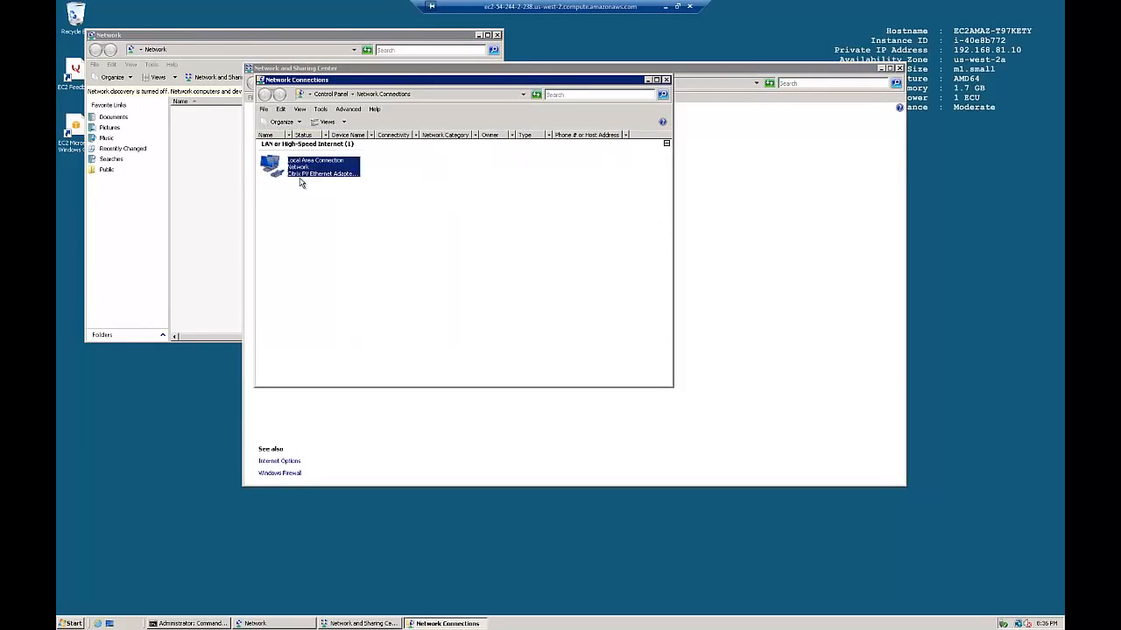
Set IPv4 to static 192.168.81.10, mask 255.255.255.0, gateway and DNS 192.168.81.5.
left_click(329, 262)
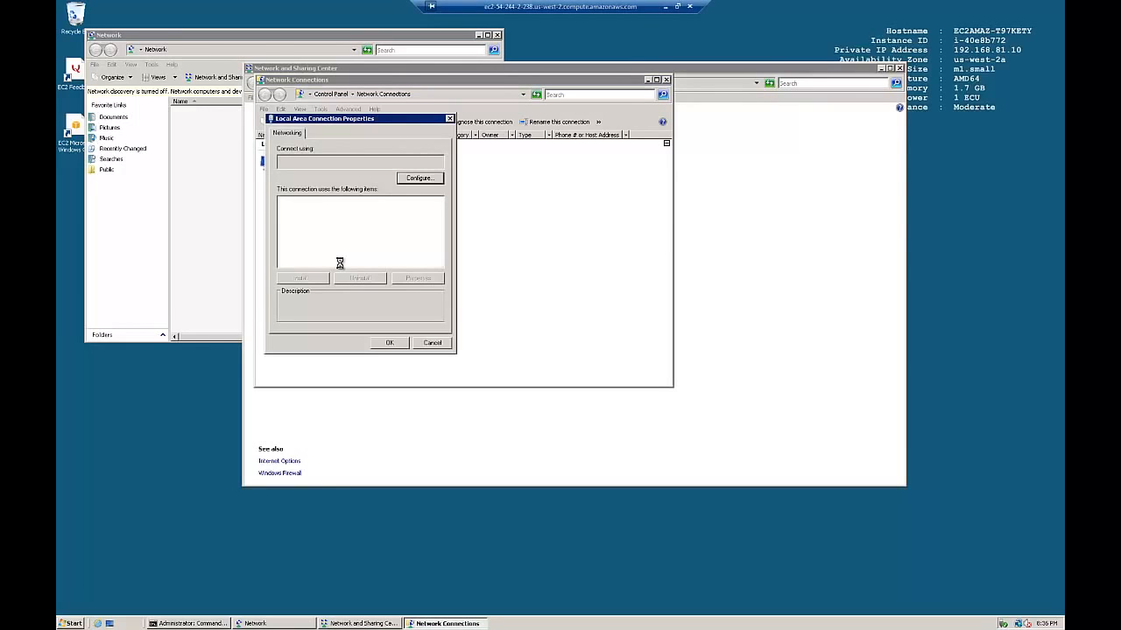
left_click(341, 237)
left_click(415, 278)
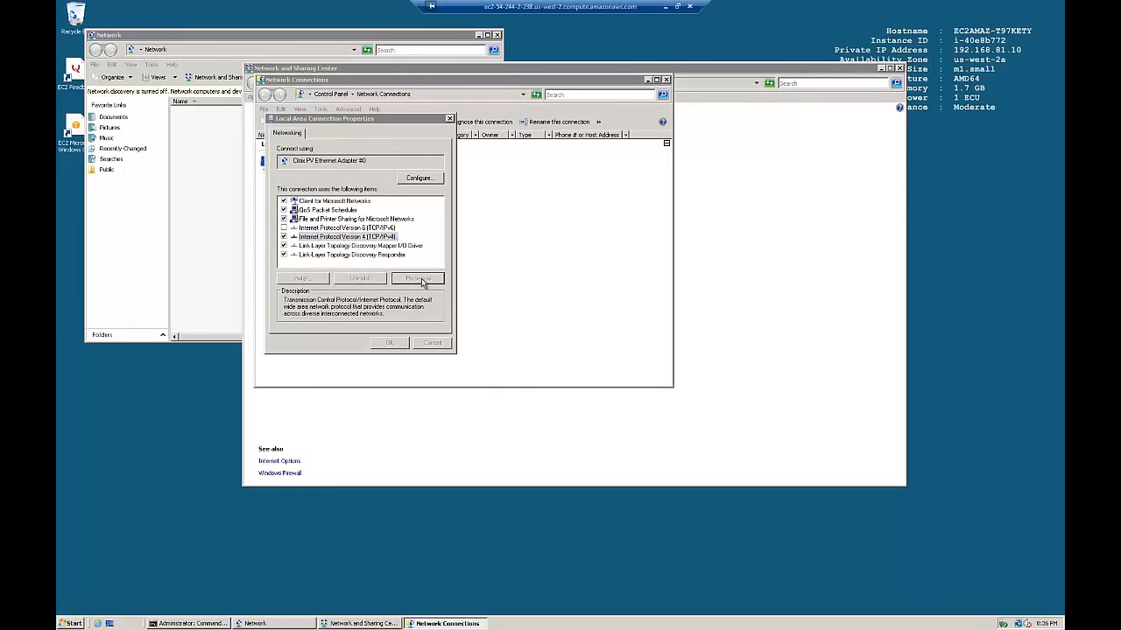
left_click(312, 230)
left_click(400, 242)
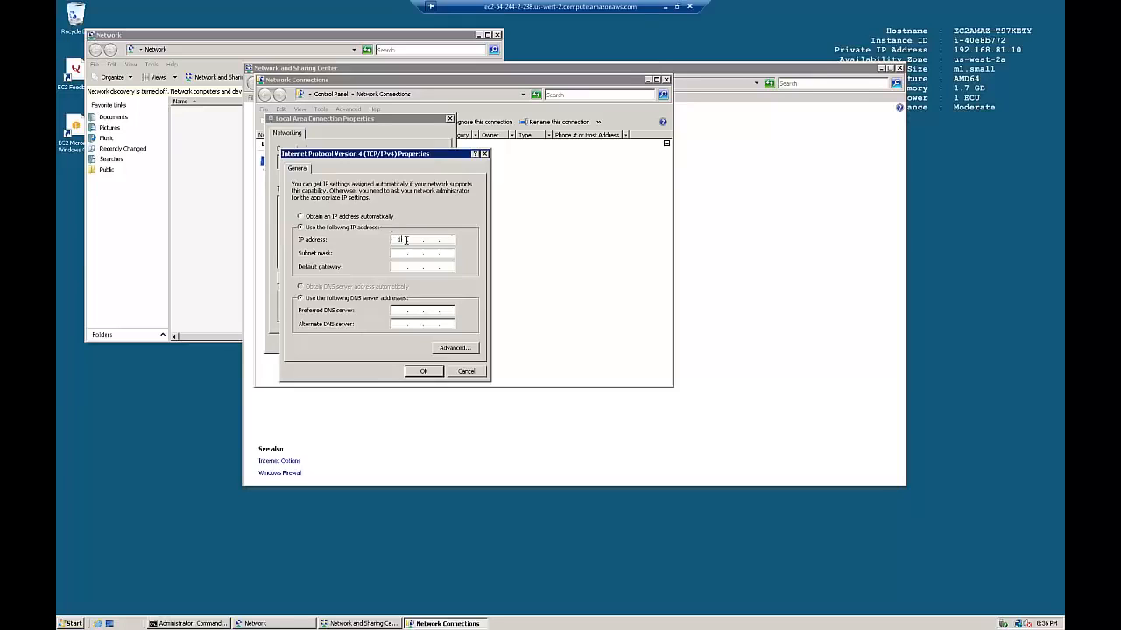
type("192 . 168 . 81 . 10")
key("Tab")
key("Tab")
key("Tab")
key("Tab")
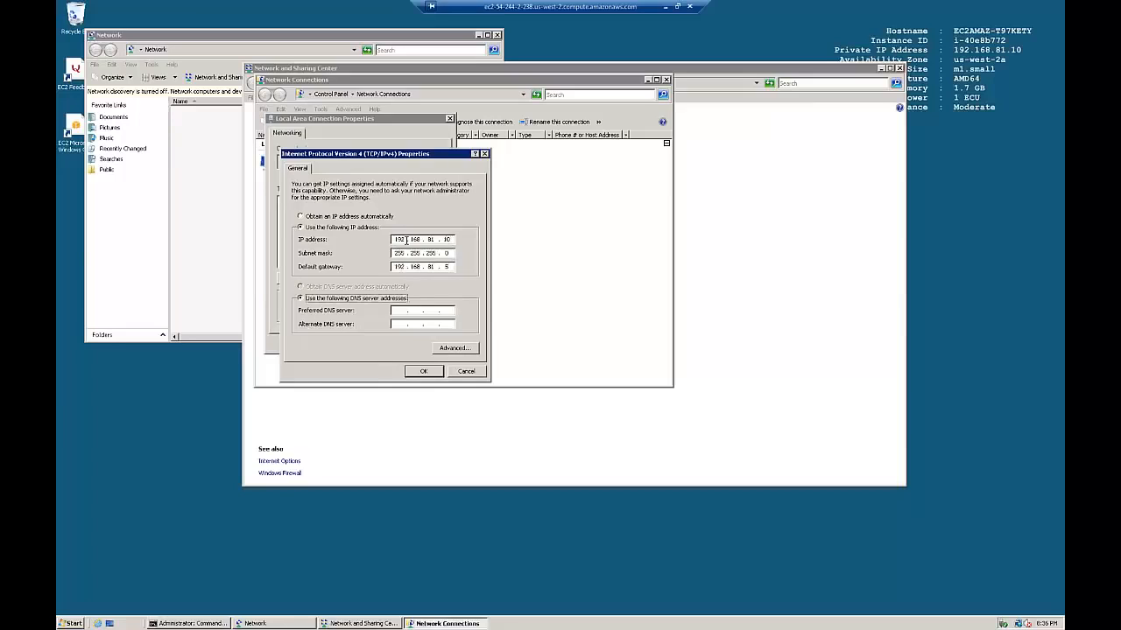
type("192 . 168 . 81 . 5")
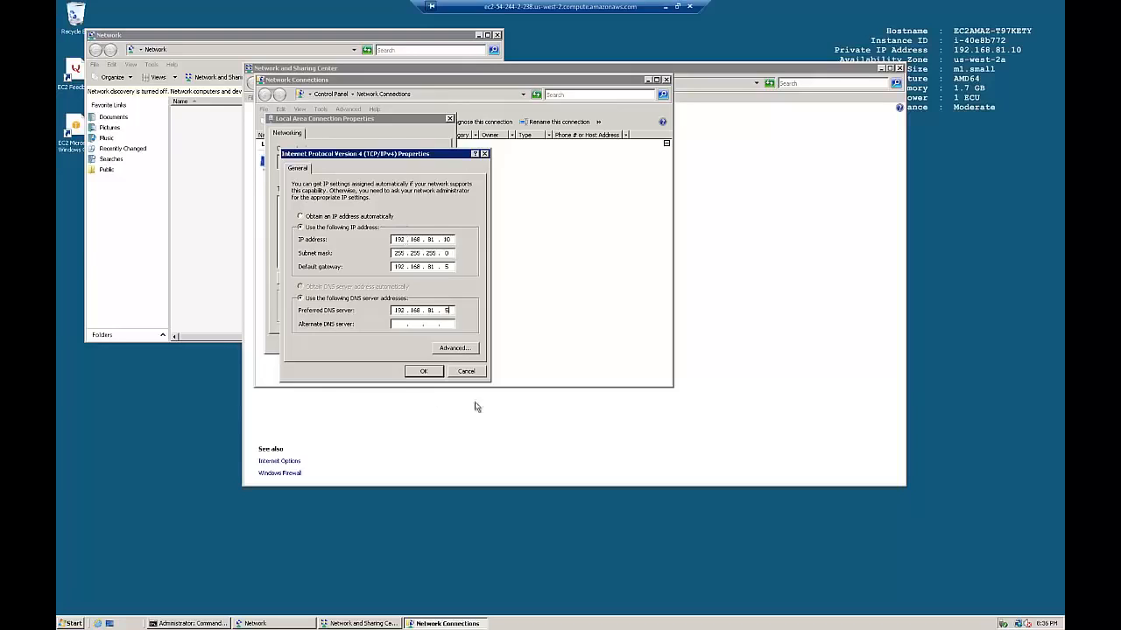
left_click(424, 372)
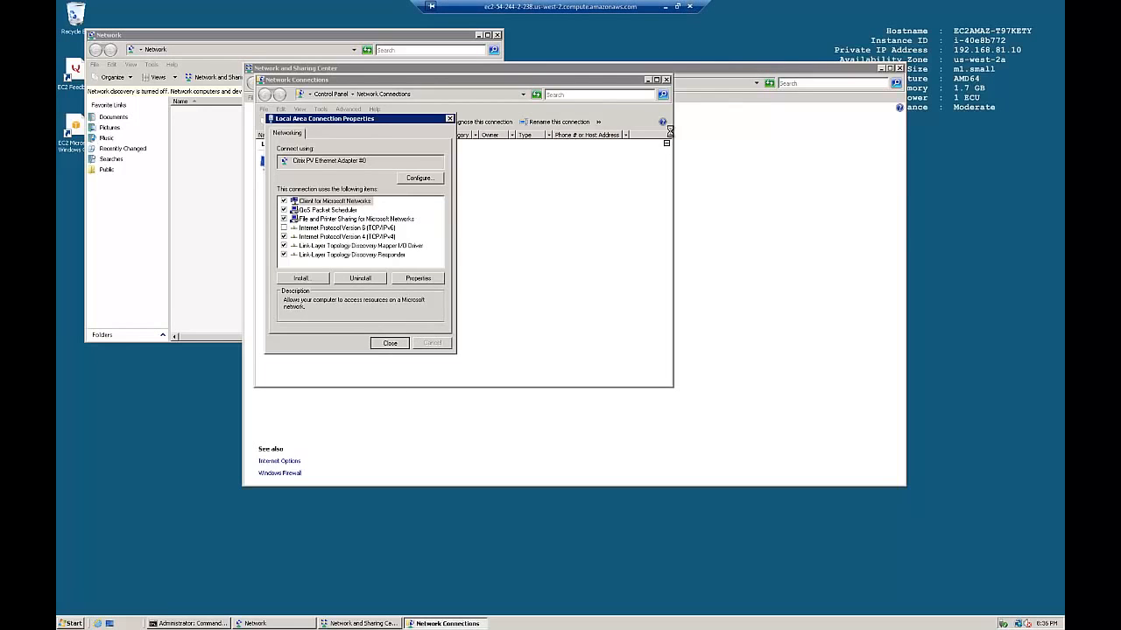
Look up the VPC UTM instance's Elastic IP 54.244.2.238 and its public DNS name.
left_click(667, 8)
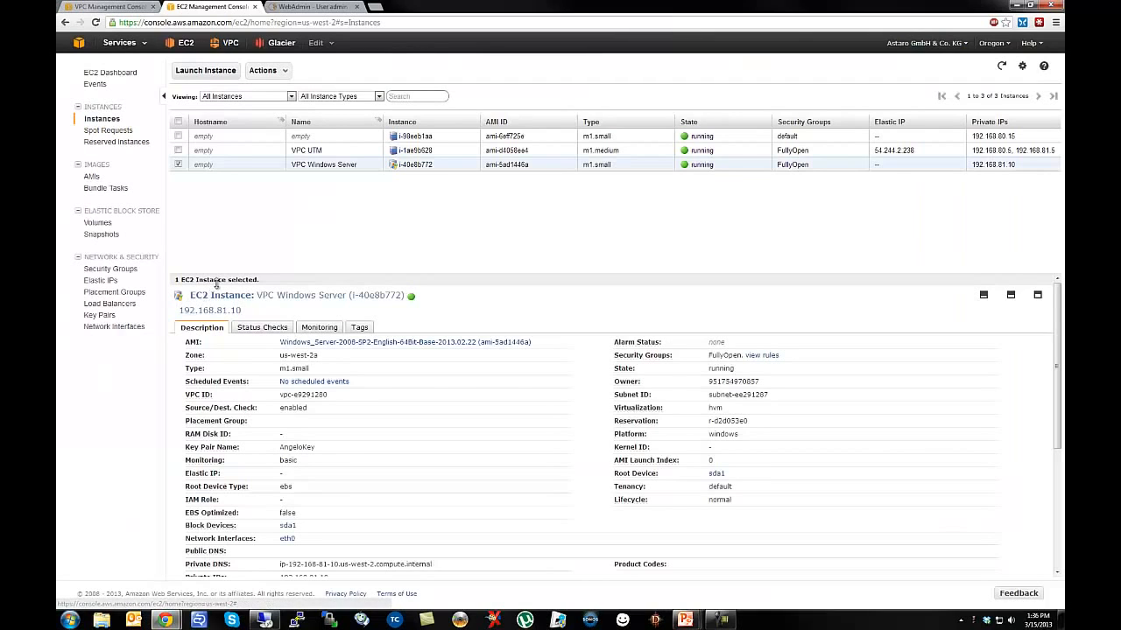
left_click_drag(215, 281, 215, 218)
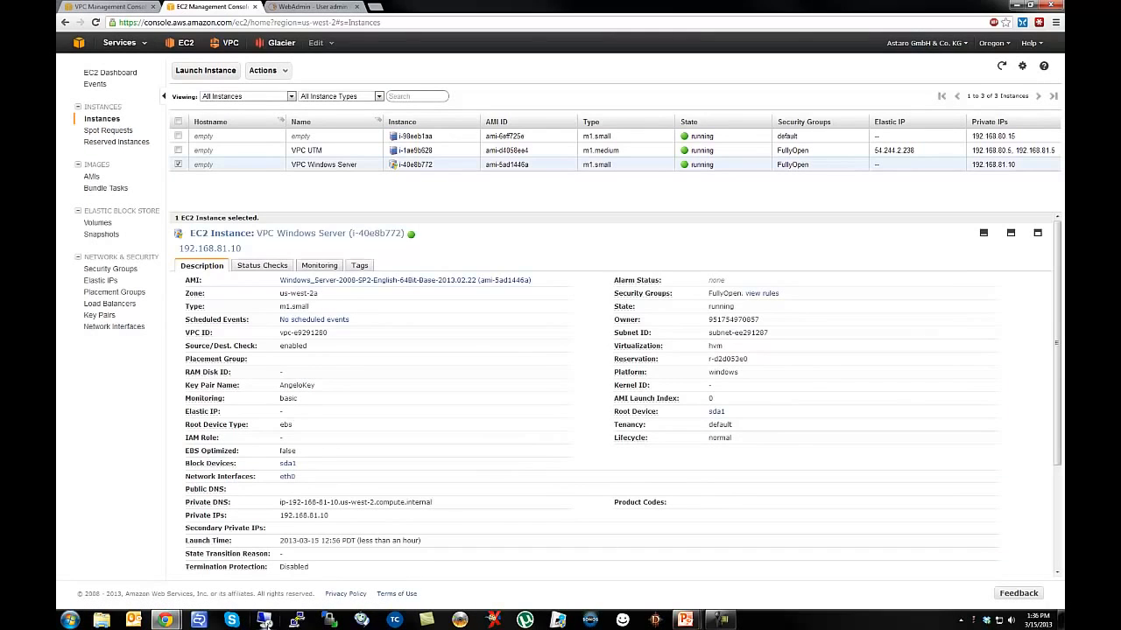
left_click(306, 158)
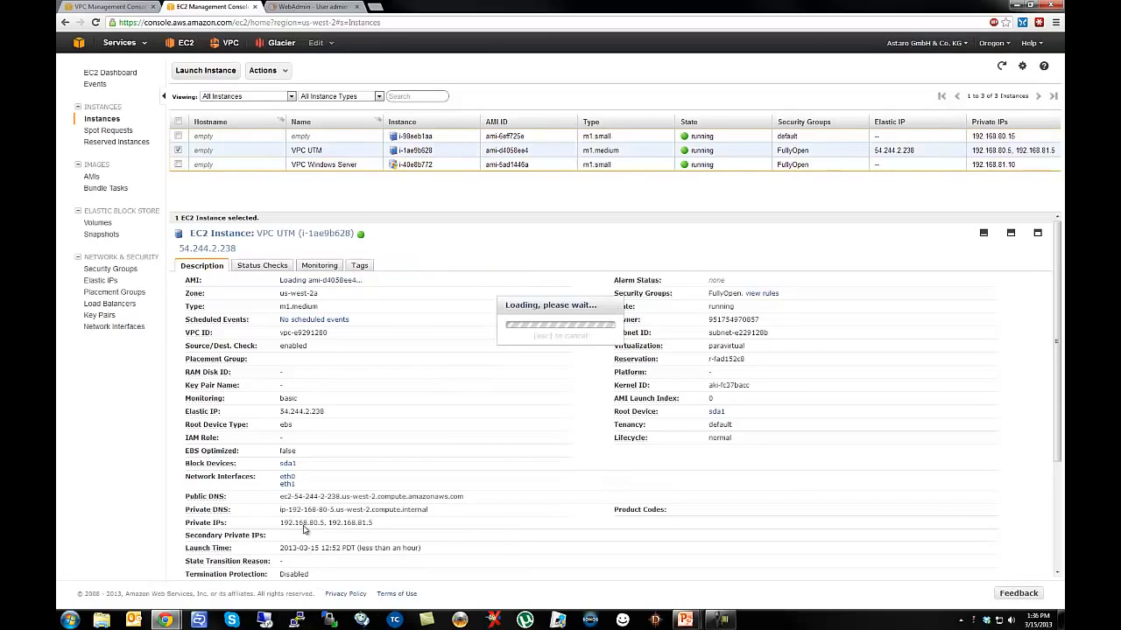
double_click(909, 149)
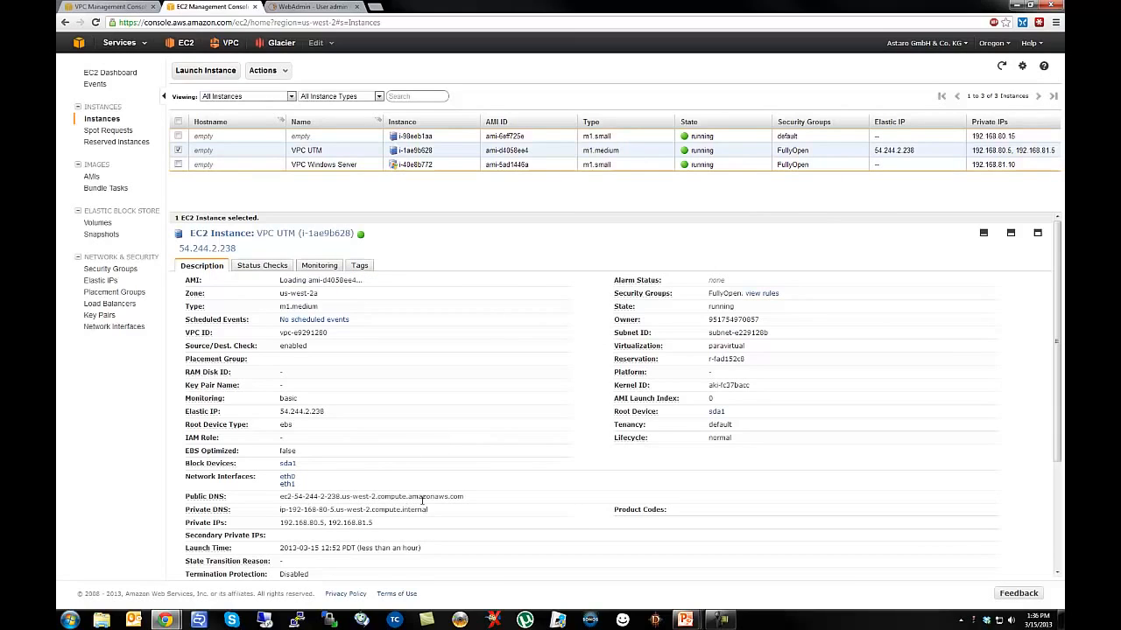
left_click_drag(467, 502, 352, 487)
left_click(475, 496)
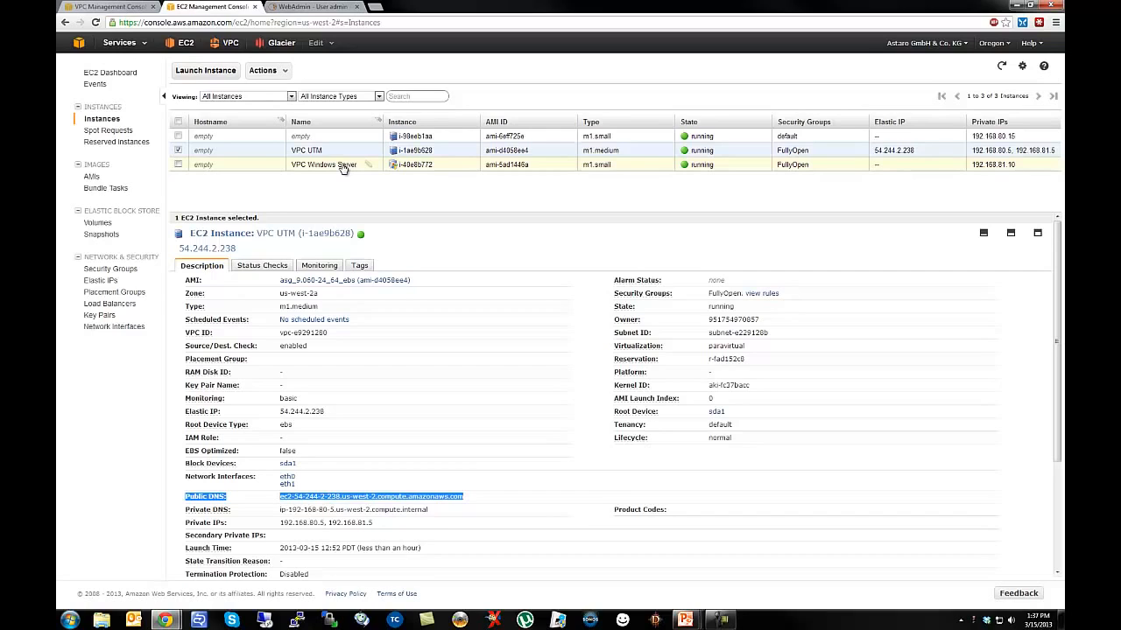
left_click(75, 6)
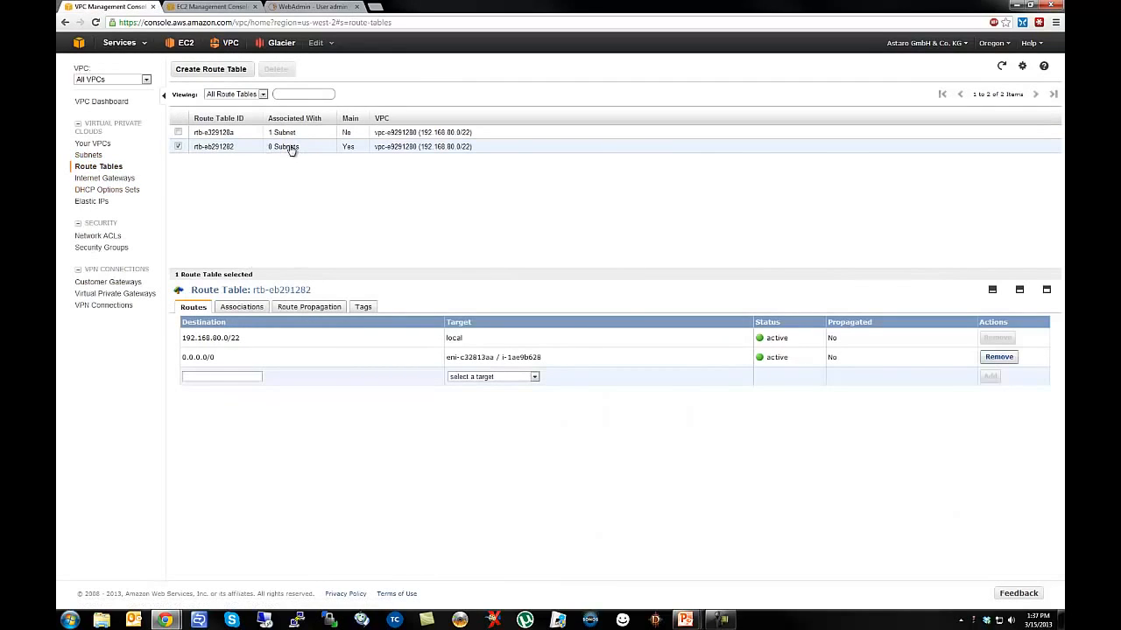
Review rtb-eb291282's subnet associations and confirm 0.0.0.0/0 routes to eni-c32813aa.
left_click(249, 313)
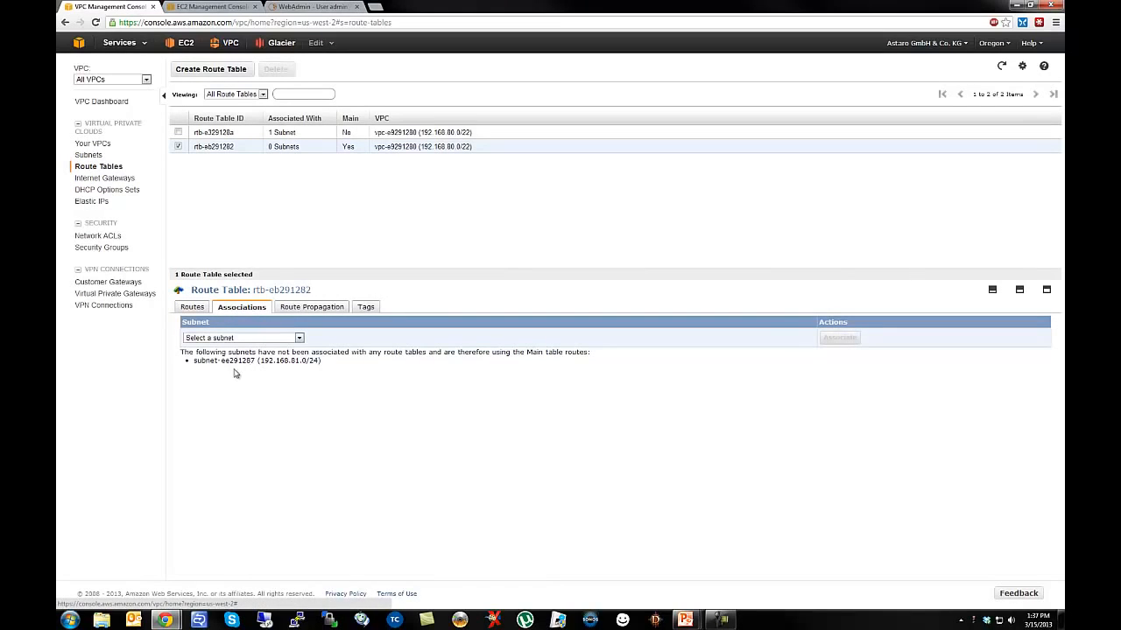
left_click_drag(288, 360, 325, 360)
left_click(192, 311)
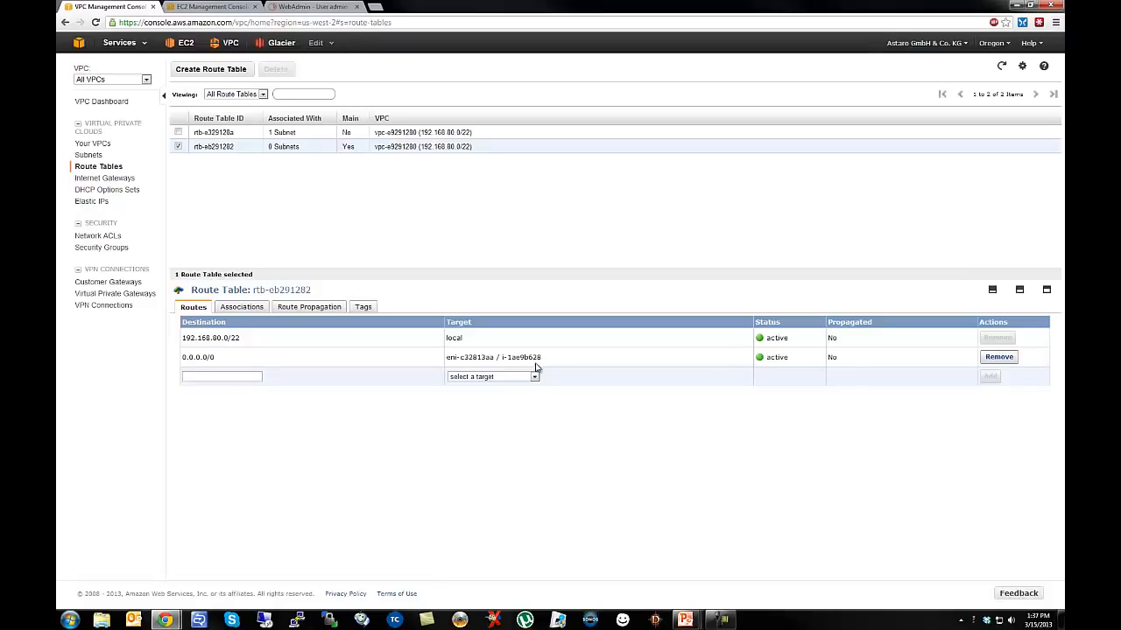
left_click(308, 7)
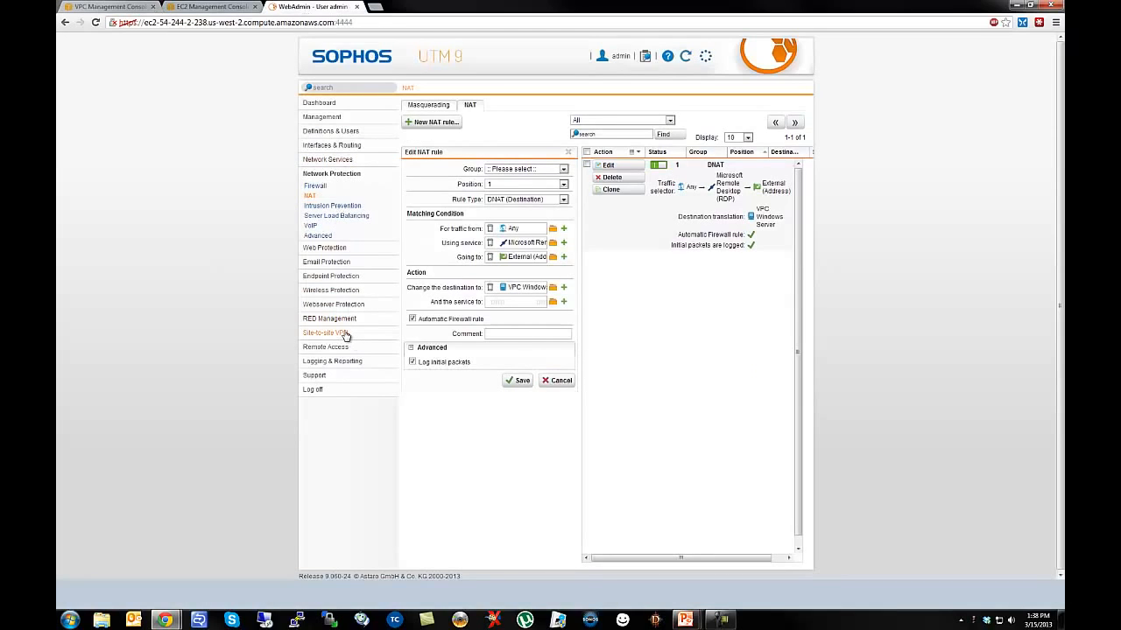
Open Intrusion Prevention, then sign in to the Windows server over Remote Desktop as administrator.
left_click(334, 206)
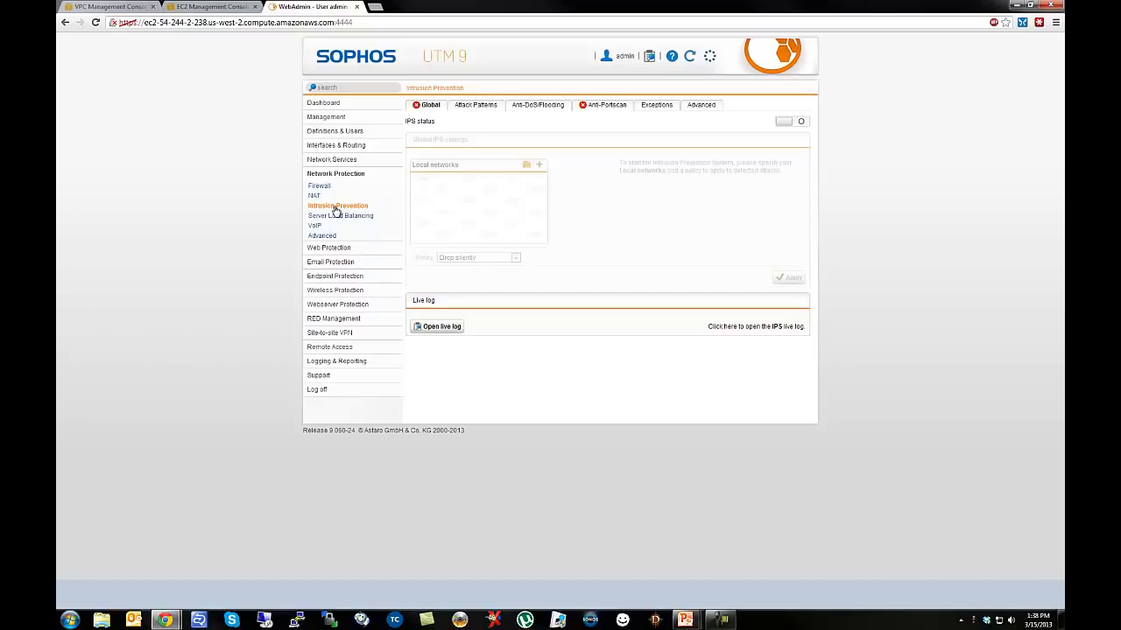
left_click(265, 620)
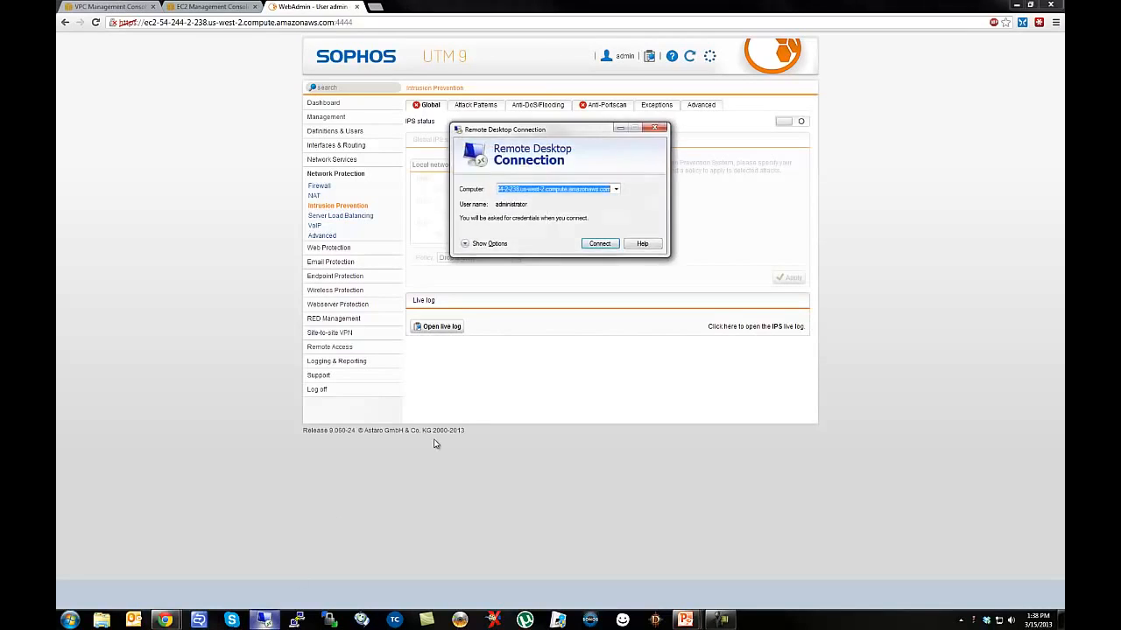
key("Return")
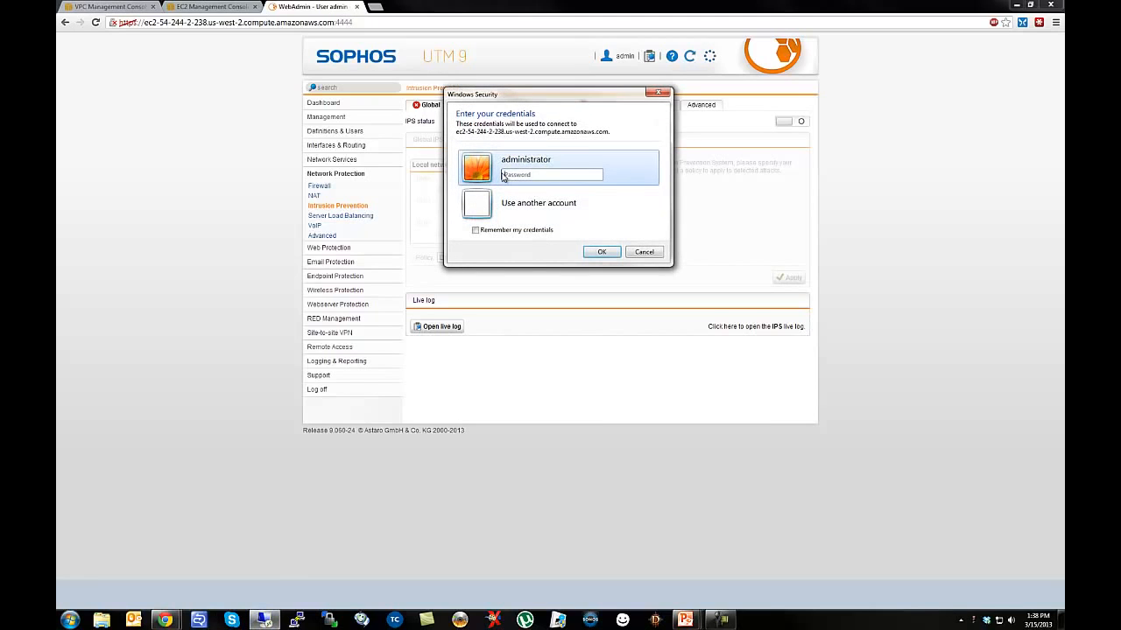
key("ctrl+v")
left_click(602, 251)
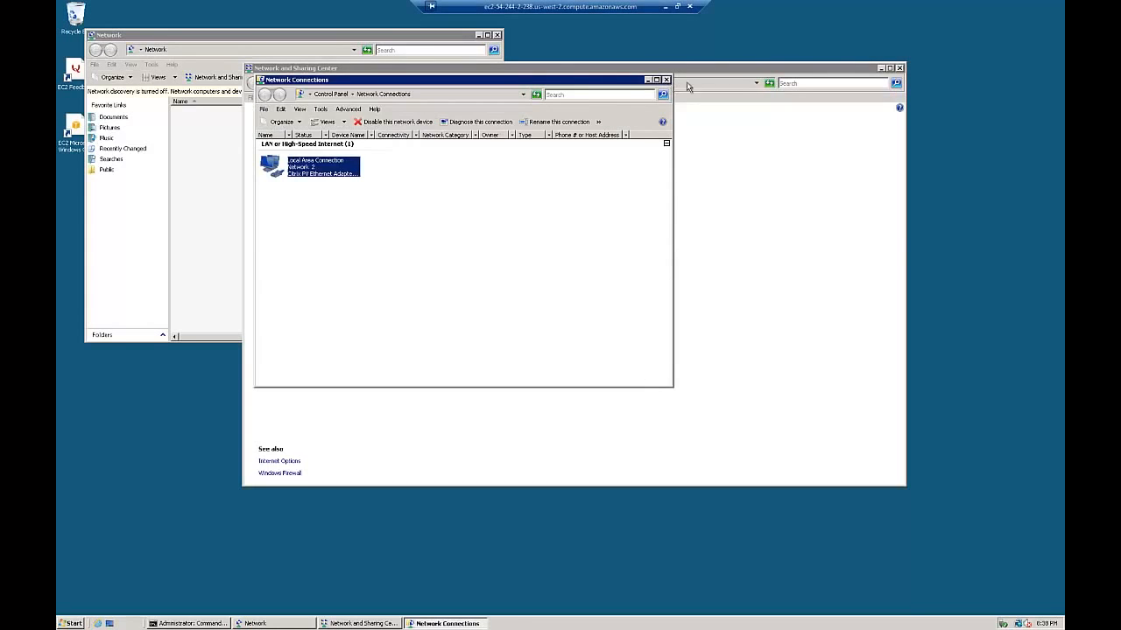
Close the leftover Network and Command Prompt windows and bring the remote session back full screen.
left_click(901, 69)
left_click(666, 80)
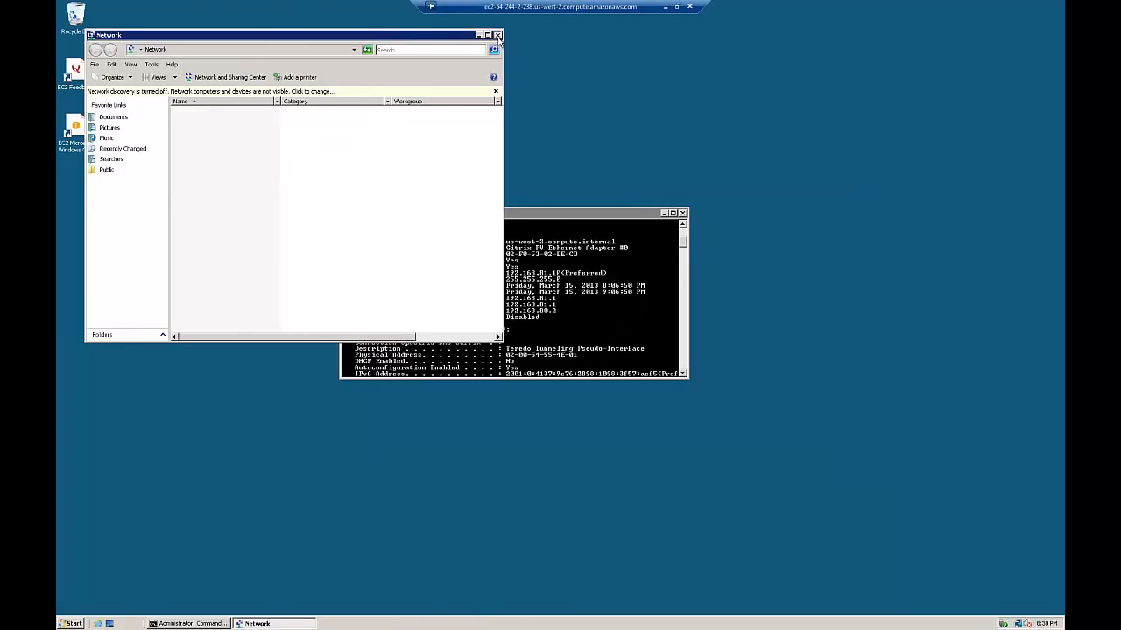
left_click(497, 35)
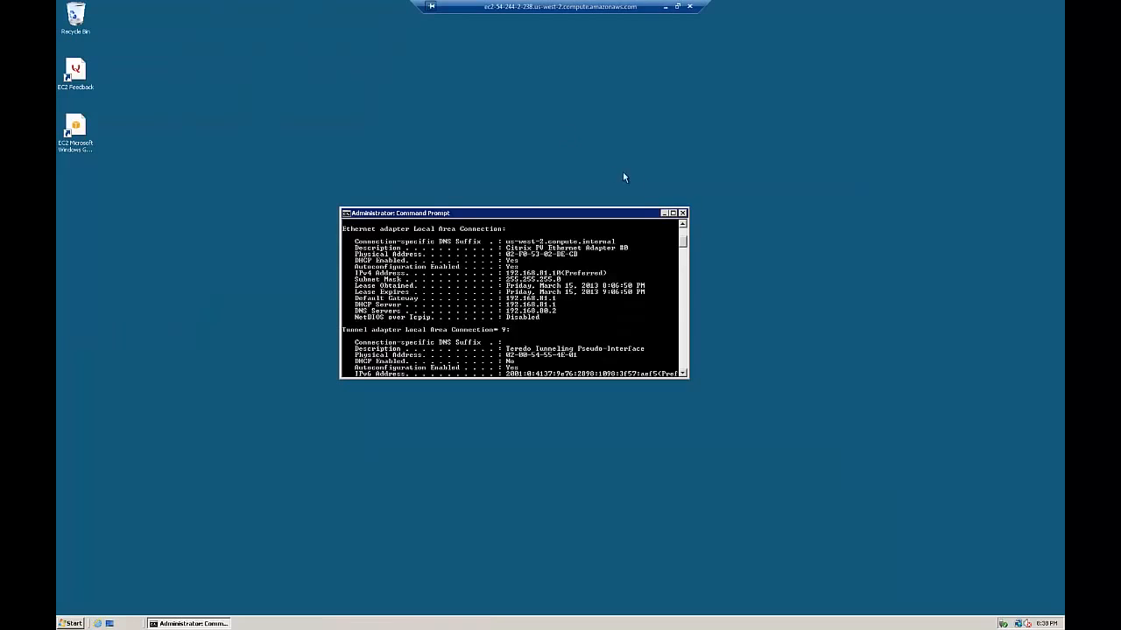
left_click(683, 213)
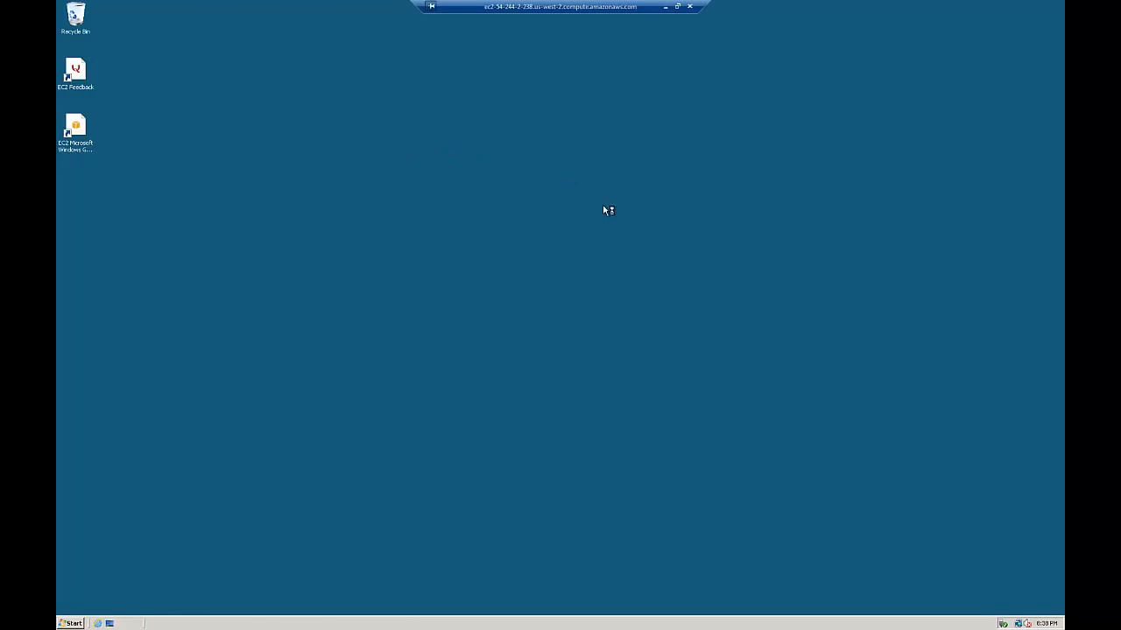
left_click(678, 6)
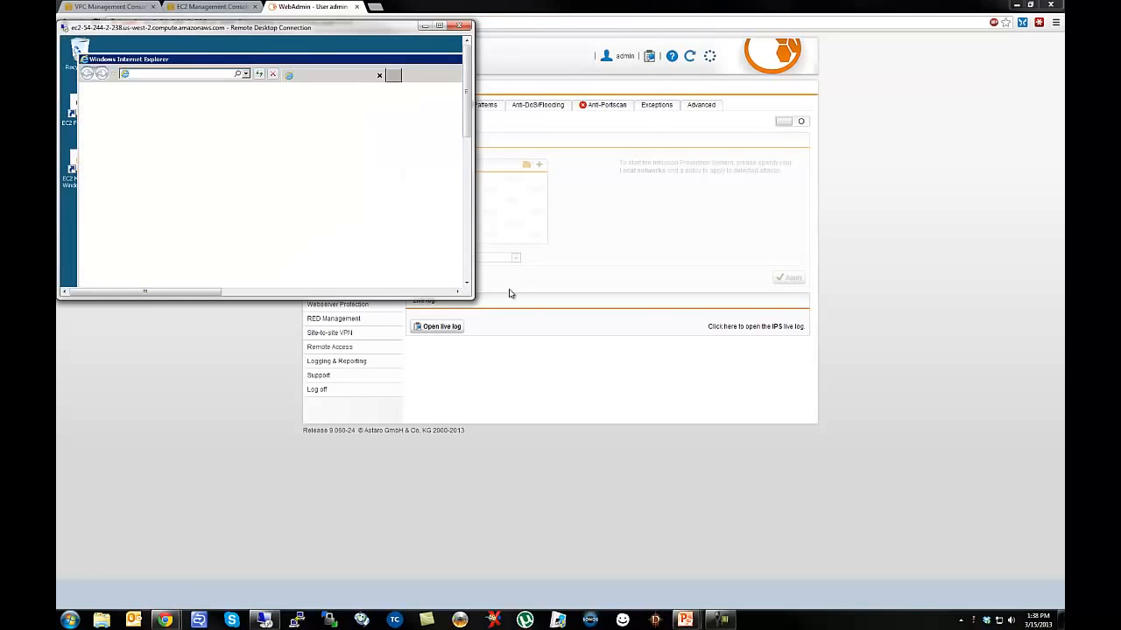
left_click(656, 315)
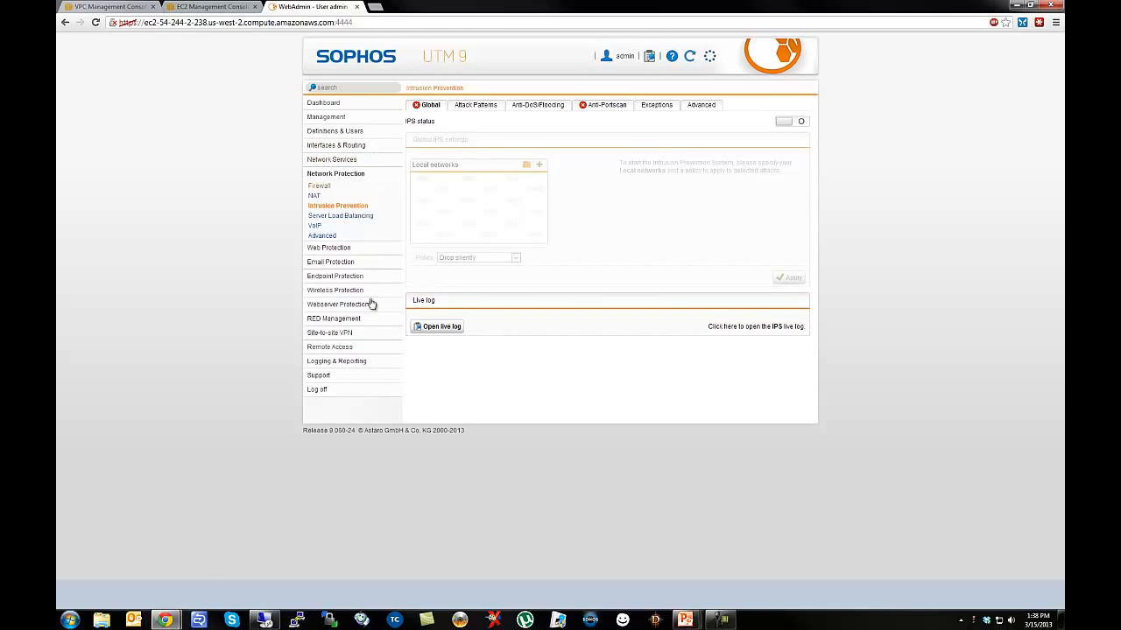
left_click(272, 621)
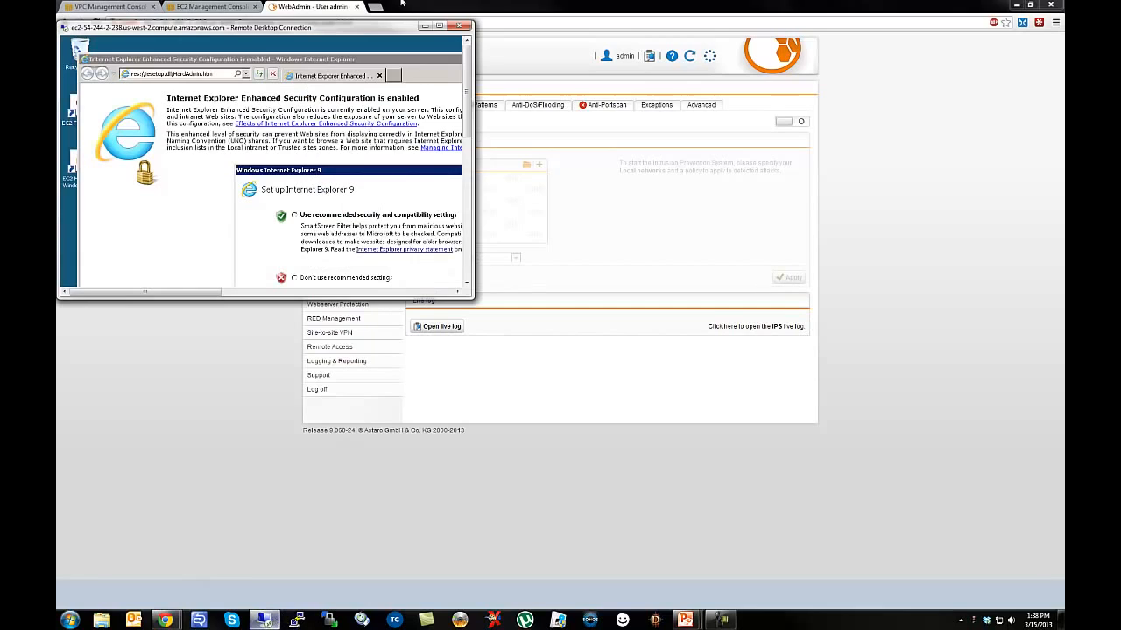
left_click(439, 24)
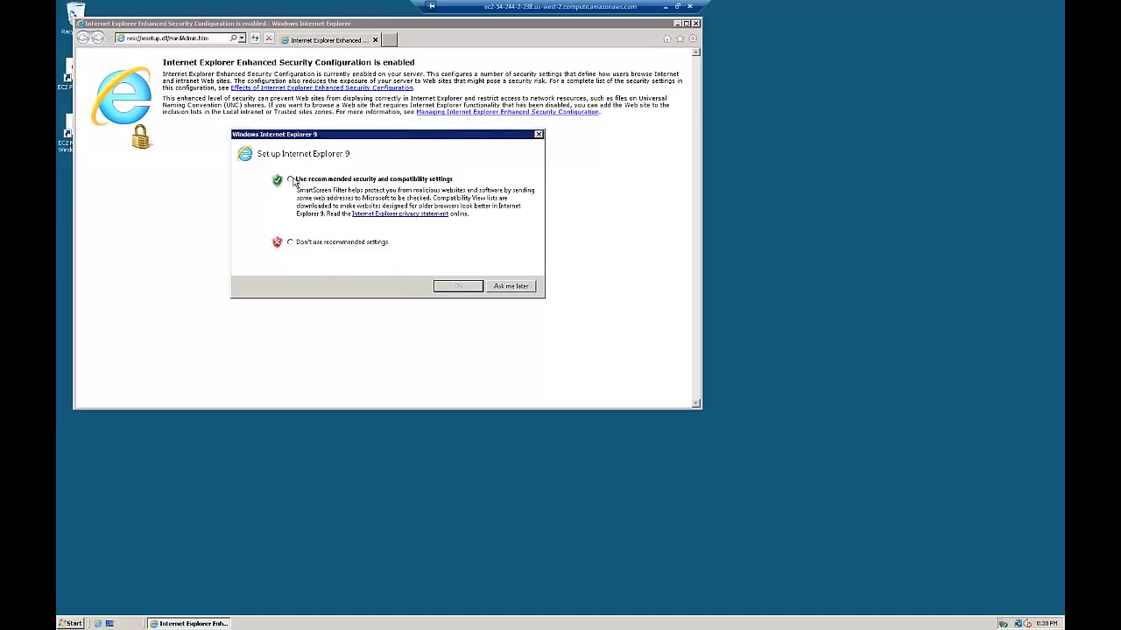
left_click(290, 179)
left_click(456, 287)
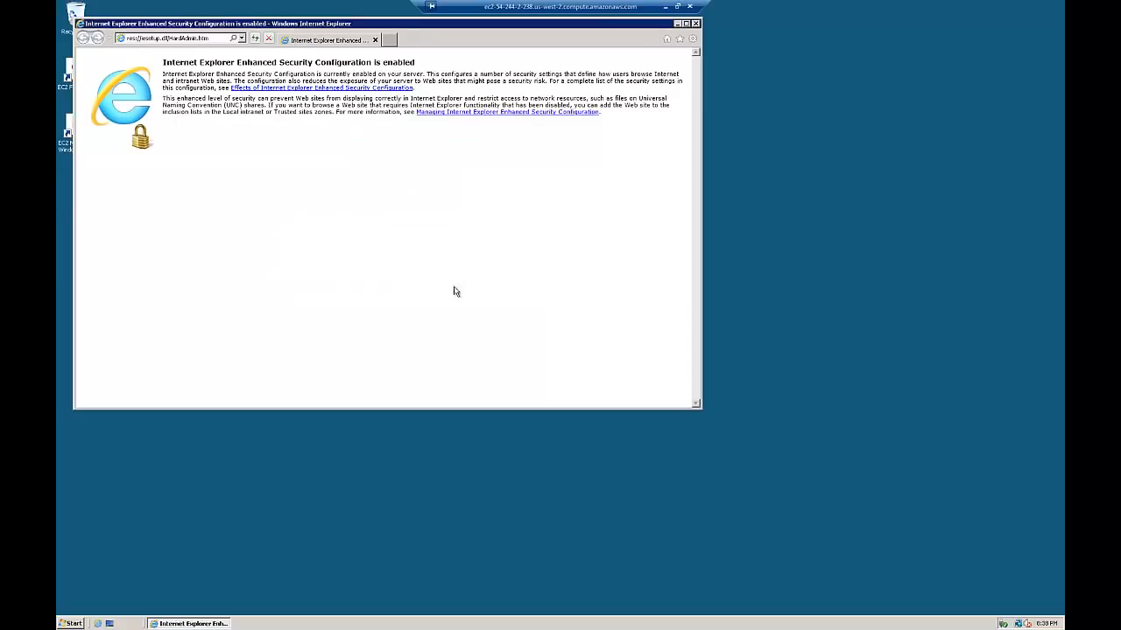
left_click(142, 38)
type("w")
type("ww.playboy.com")
key("Return")
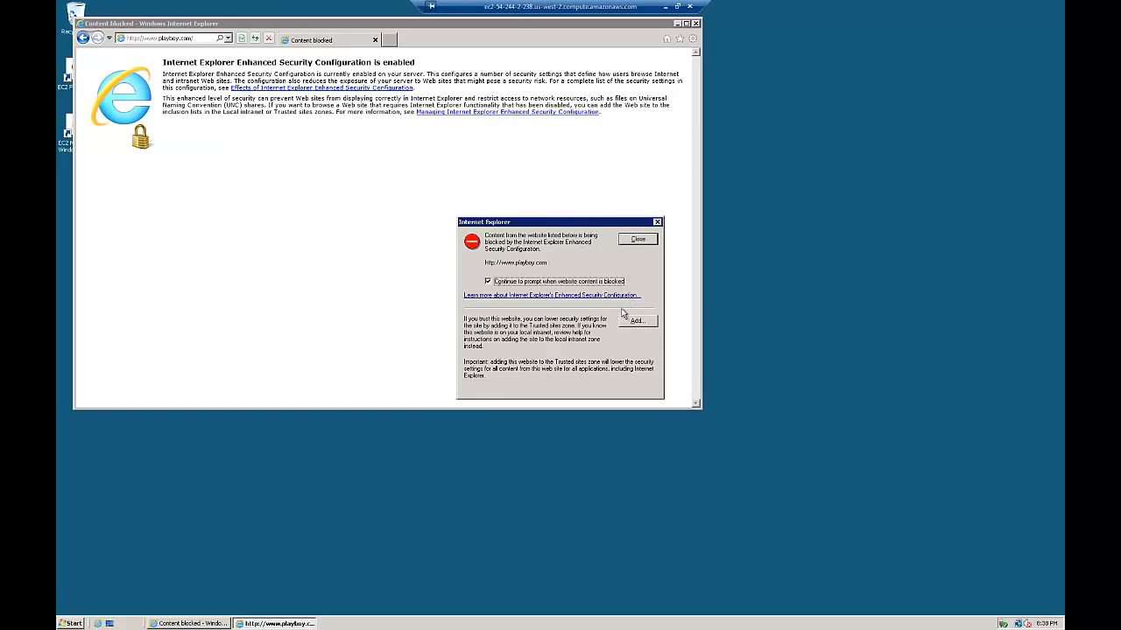
left_click(636, 322)
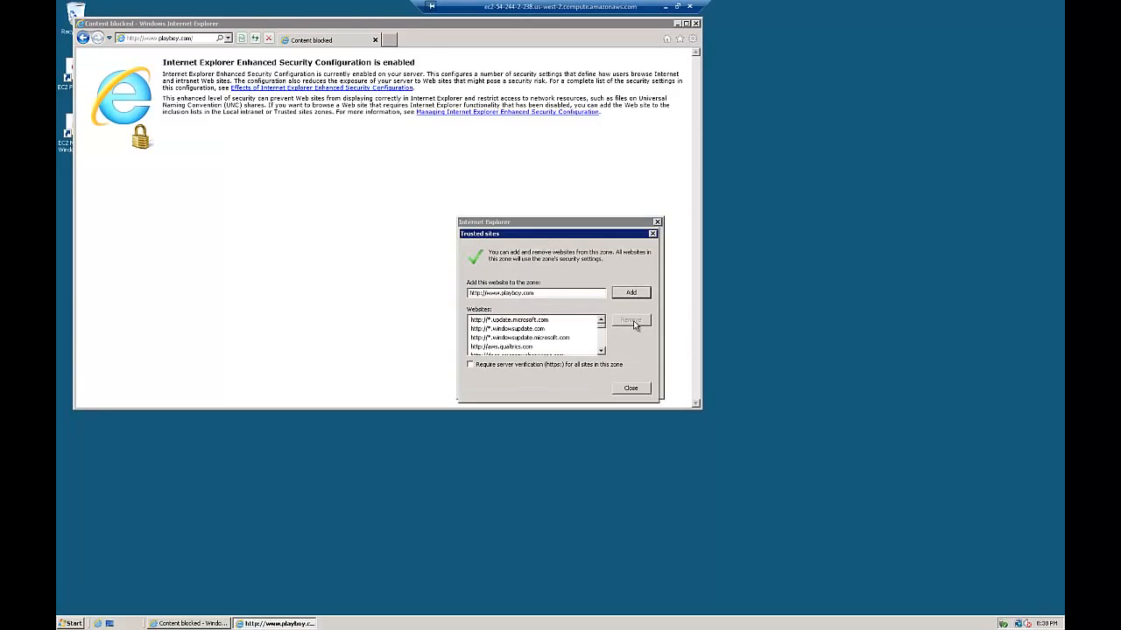
left_click(629, 294)
left_click(627, 390)
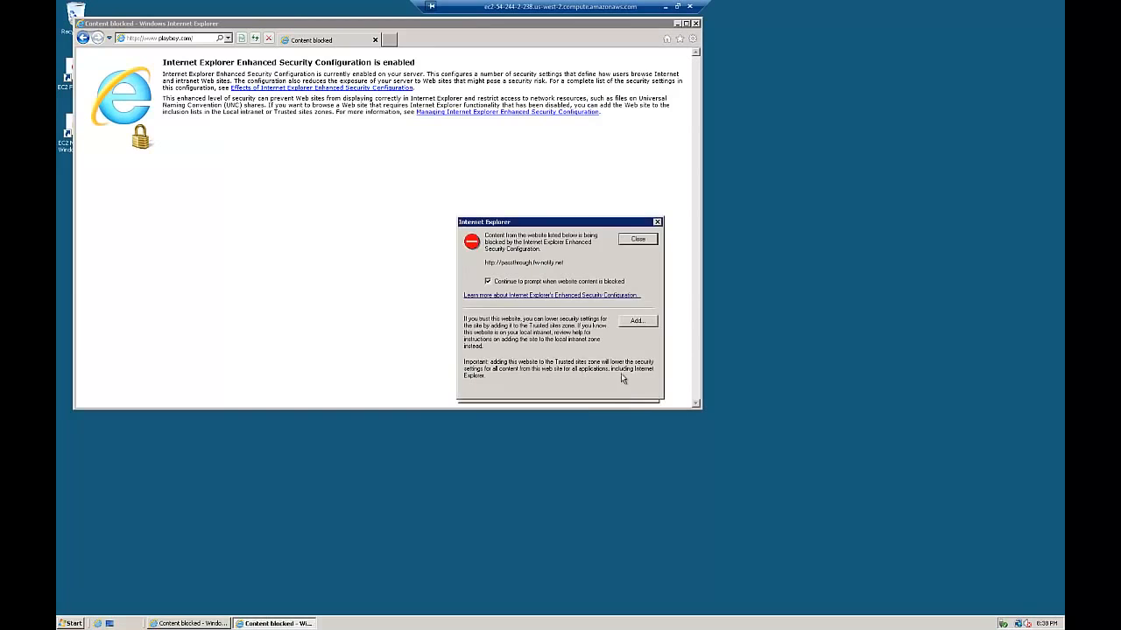
left_click(634, 323)
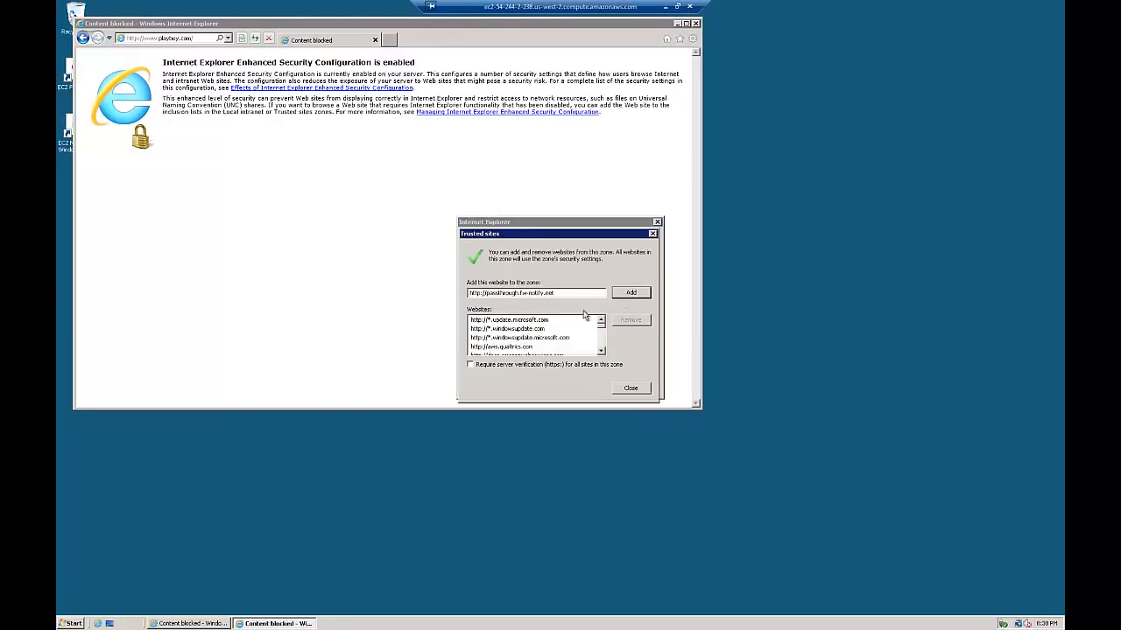
left_click(643, 294)
left_click(638, 391)
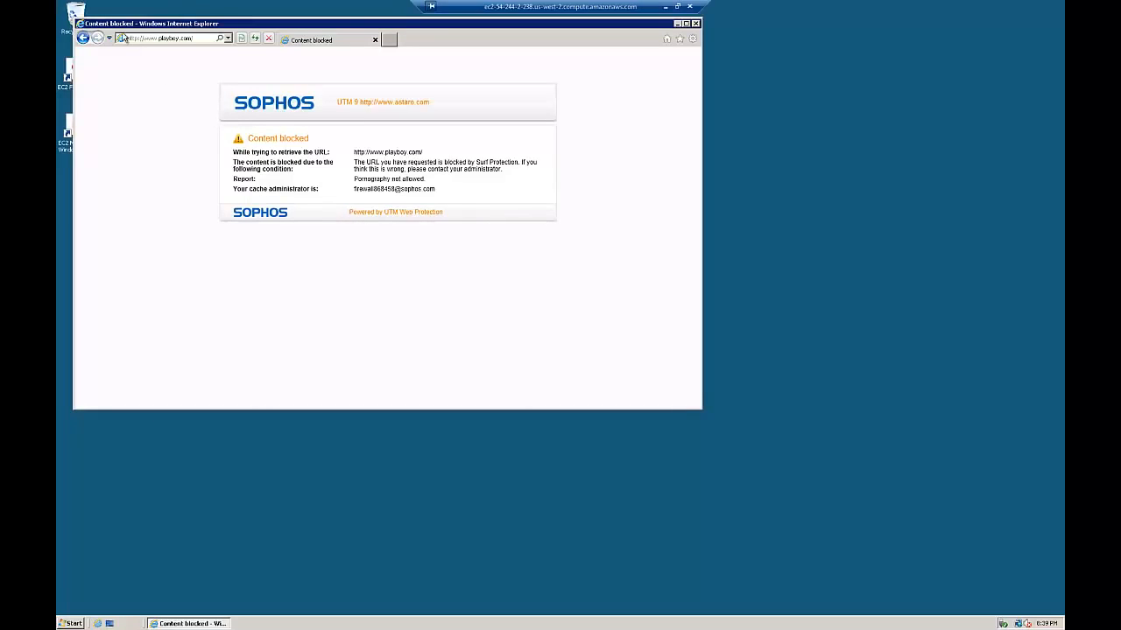
left_click(195, 40)
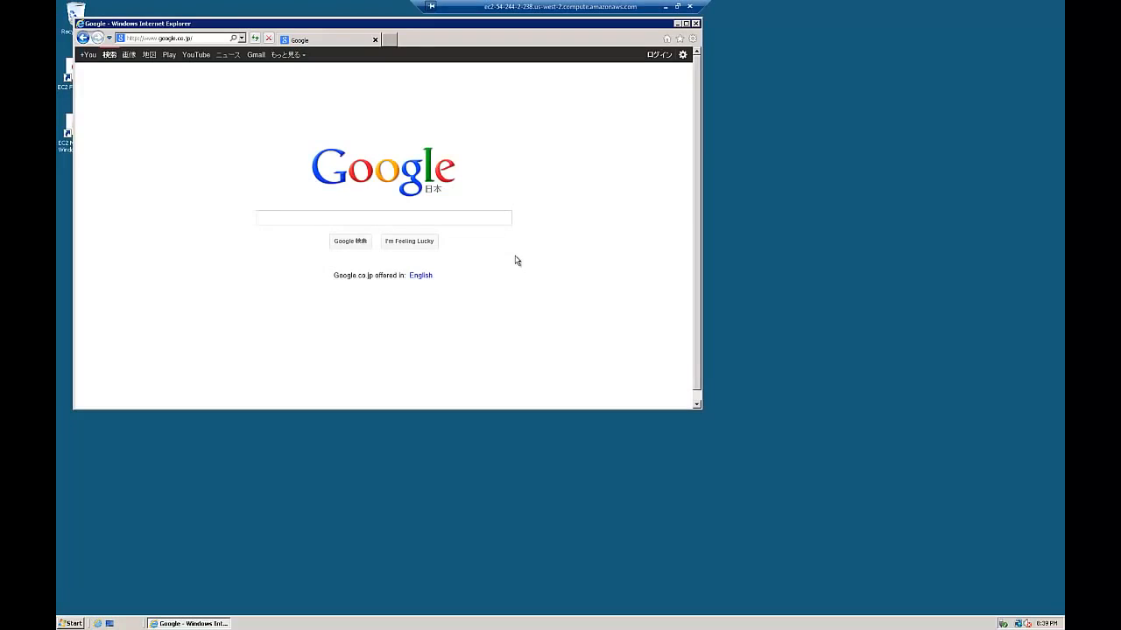
left_click(666, 7)
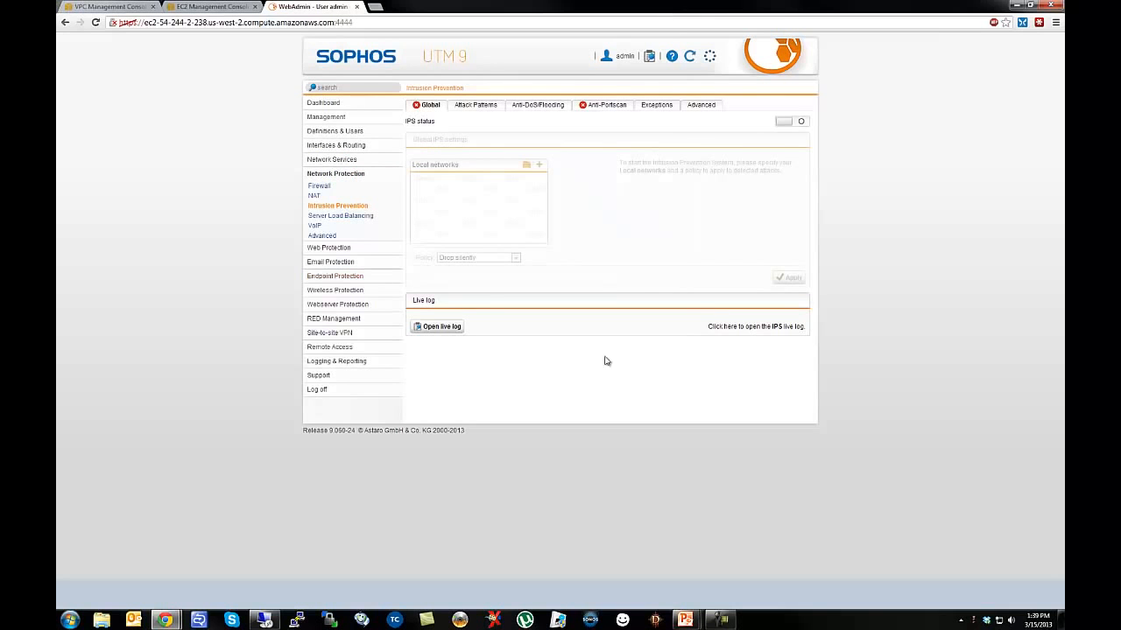
Review the WebAdmin Dashboard of active protection services, then go back to the AWS VPC console.
left_click(326, 104)
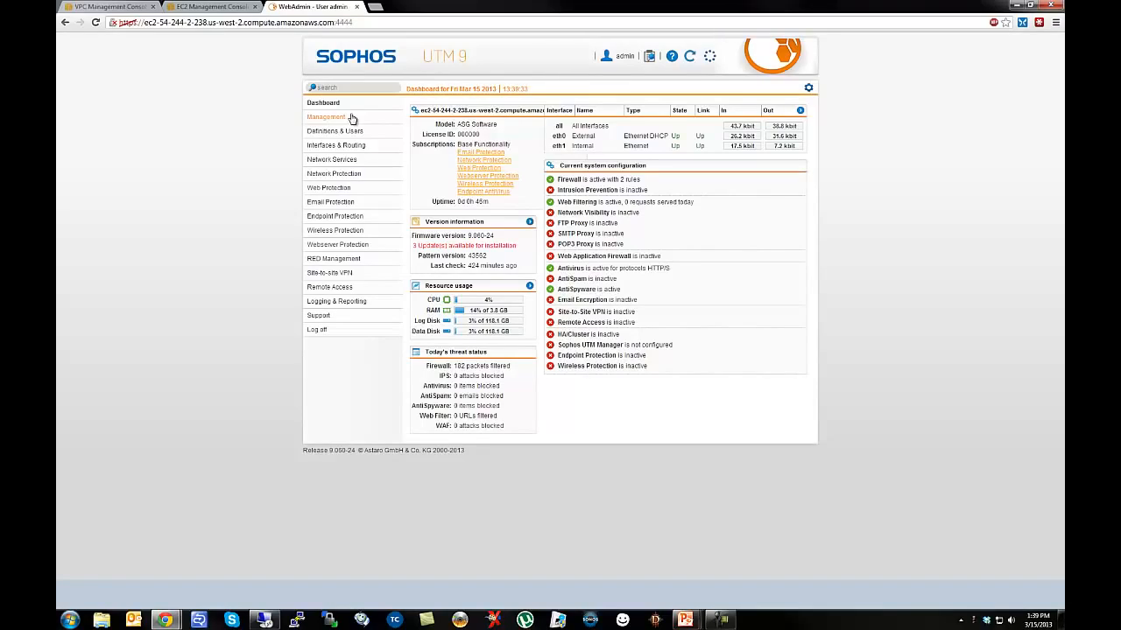
left_click(123, 7)
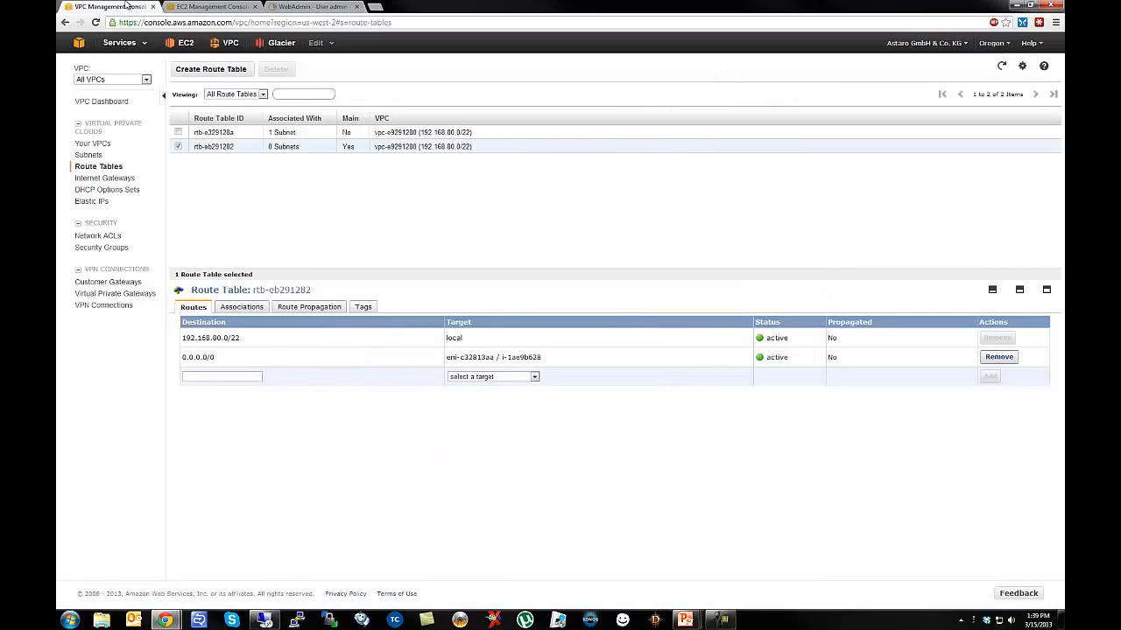
Terminate the unnamed EC2 instance i-98eeb1aa and filter the list to Running Instances.
left_click(200, 7)
left_click(179, 149)
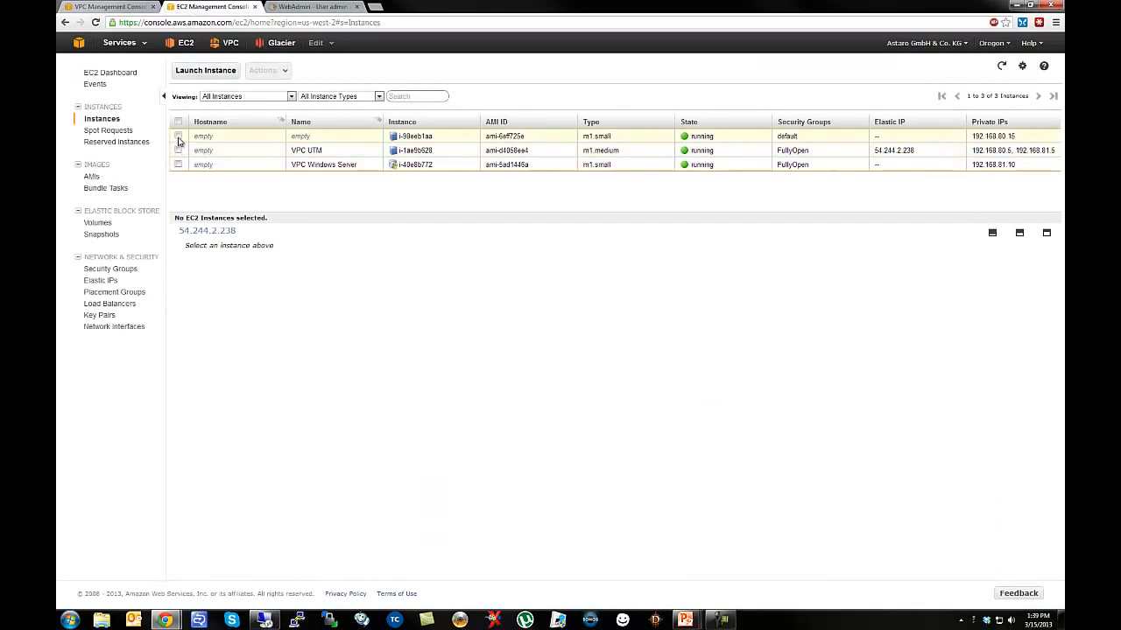
left_click(179, 136)
right_click(562, 137)
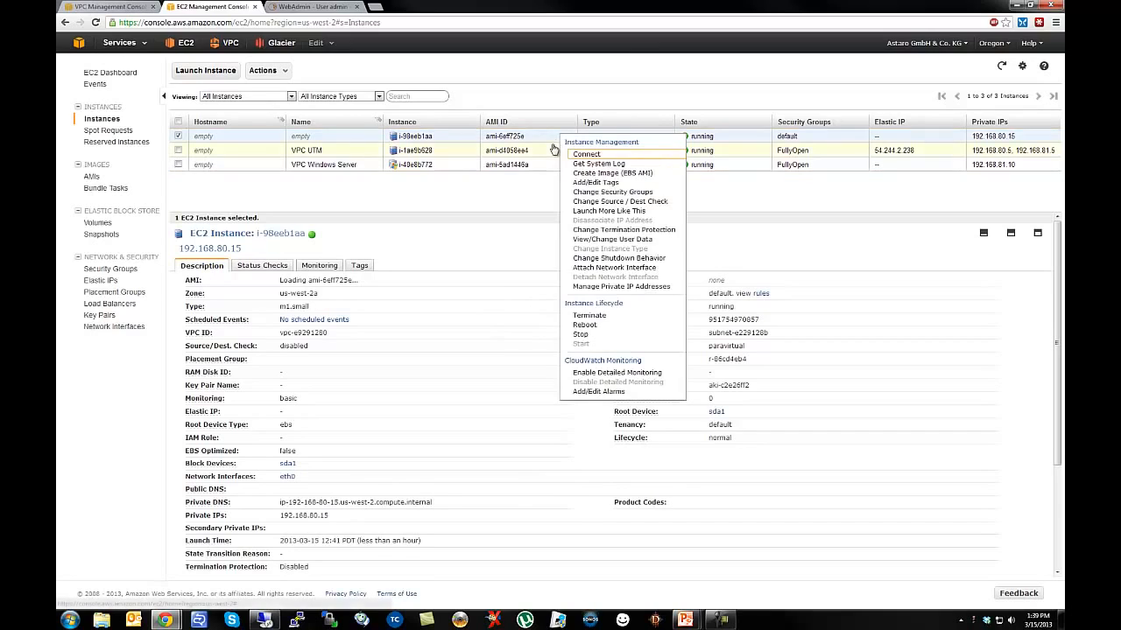
left_click(589, 315)
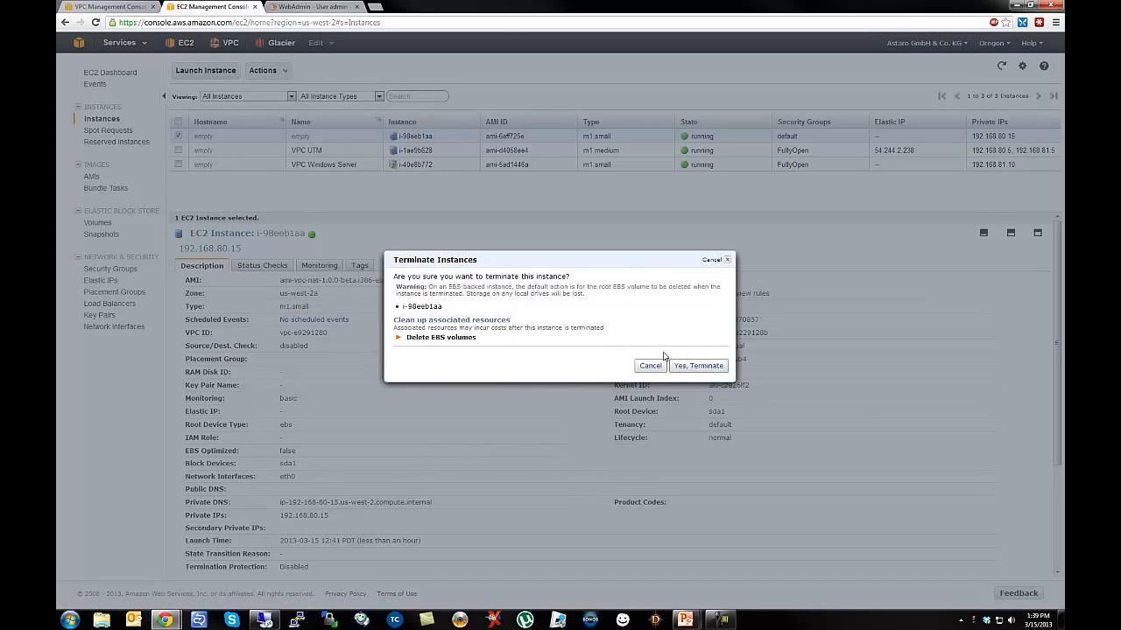
left_click(699, 366)
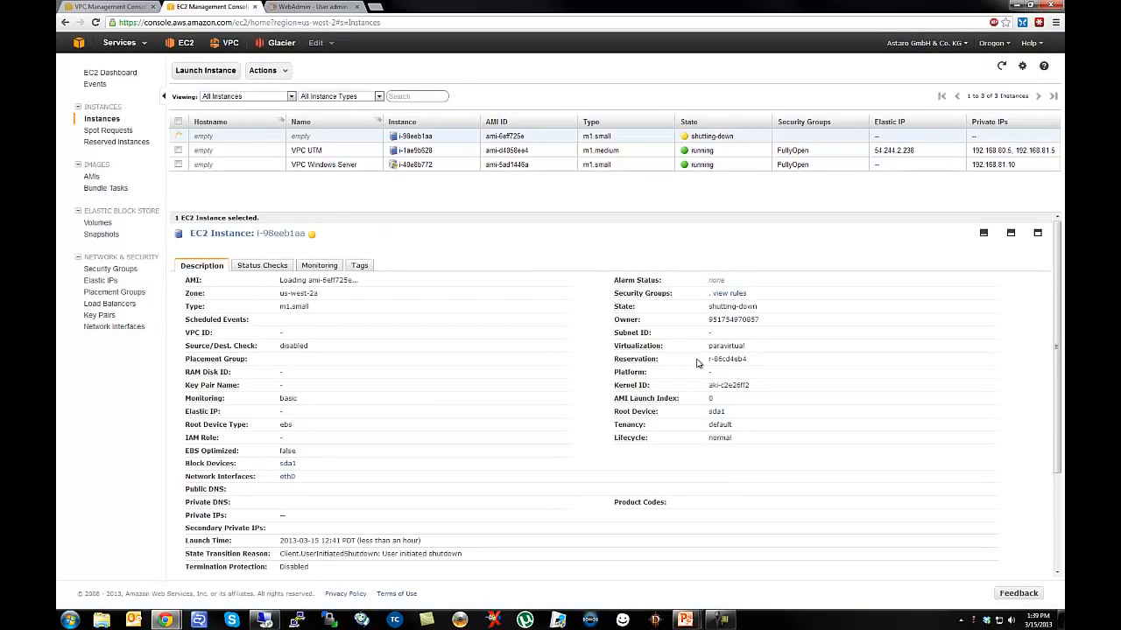
left_click(235, 98)
left_click(231, 116)
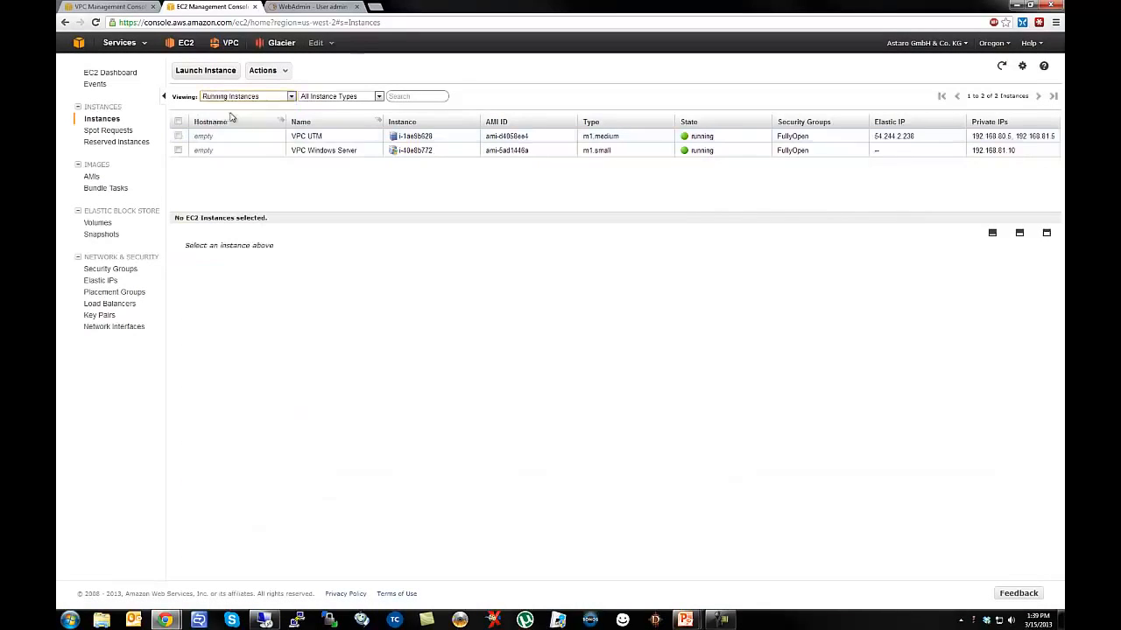